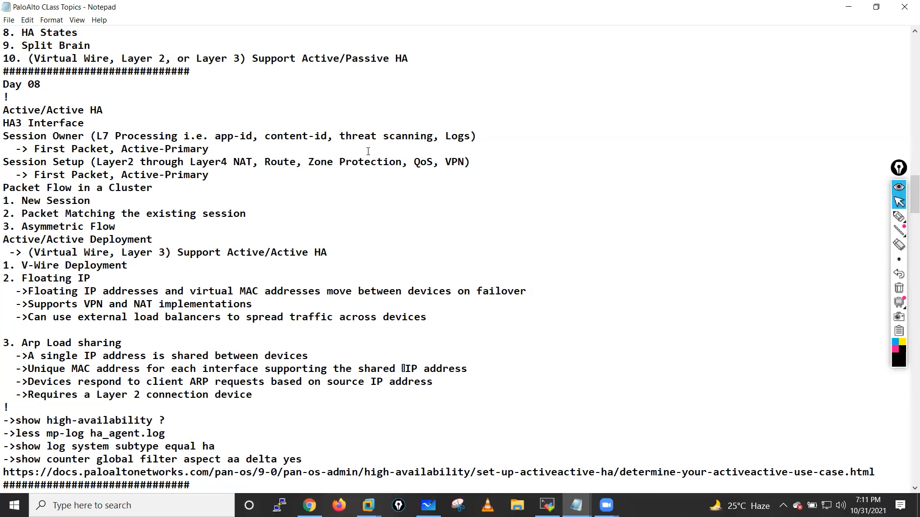
- Highlight the Session Owner and Session Setup notes, then minimize Notepad and bring up the EVE lab topology
left_click_drag(319, 165, 484, 158)
left_click_drag(19, 166, 197, 174)
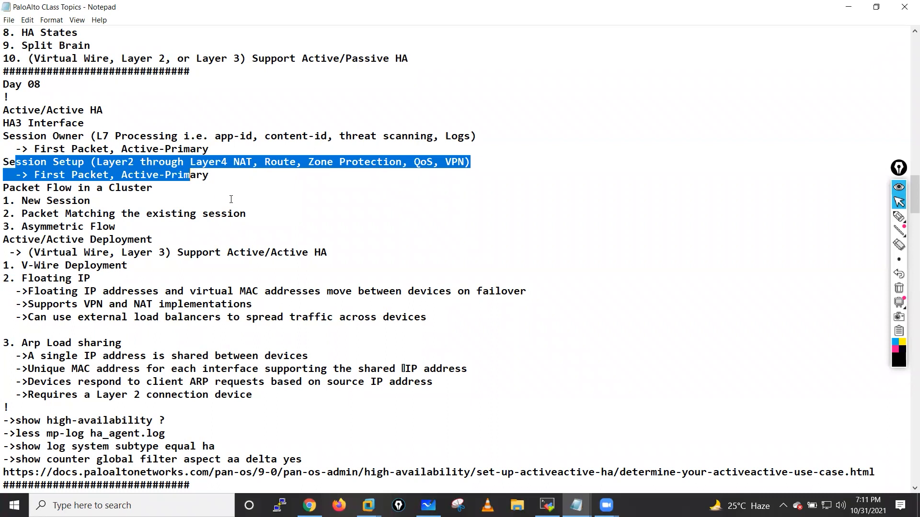
left_click(235, 182)
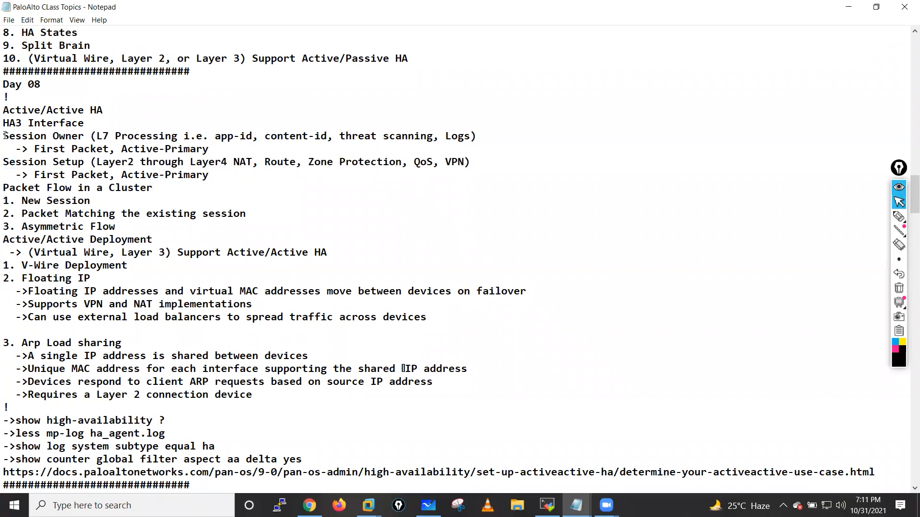
left_click_drag(5, 136, 215, 179)
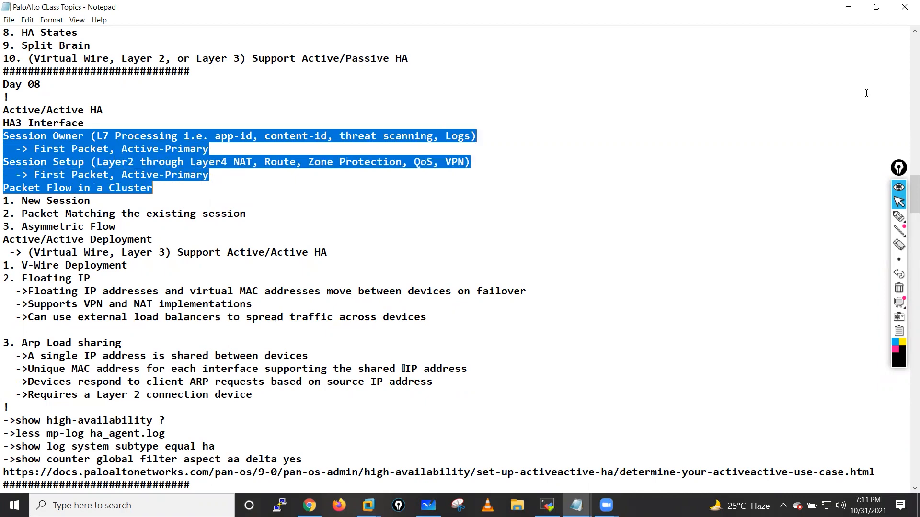
left_click(850, 11)
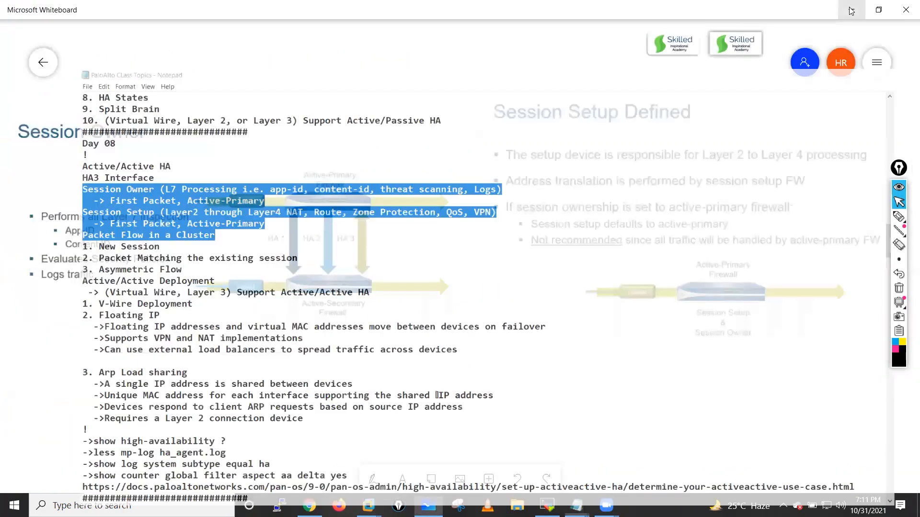
left_click(310, 505)
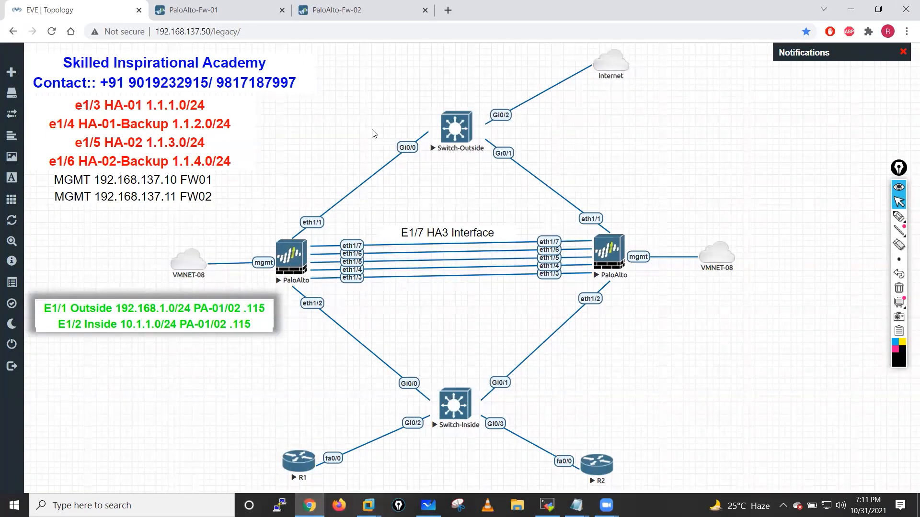
left_click(898, 216)
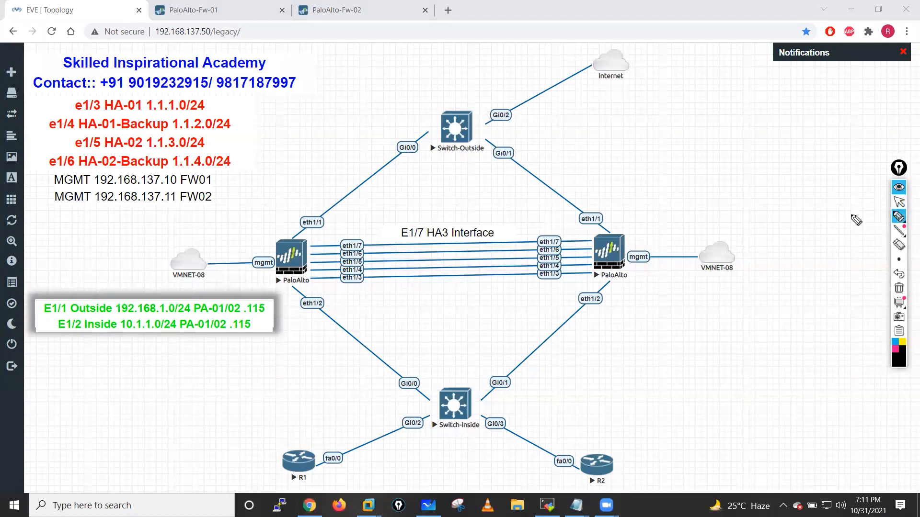
mouse_move(352, 237)
left_mouse_down()
mouse_move(339, 251)
mouse_move(354, 237)
left_mouse_up()
mouse_move(538, 239)
left_mouse_down()
mouse_move(566, 241)
mouse_move(560, 248)
left_mouse_up()
mouse_move(415, 219)
left_mouse_down()
mouse_move(404, 219)
mouse_move(462, 250)
mouse_move(436, 217)
left_mouse_up()
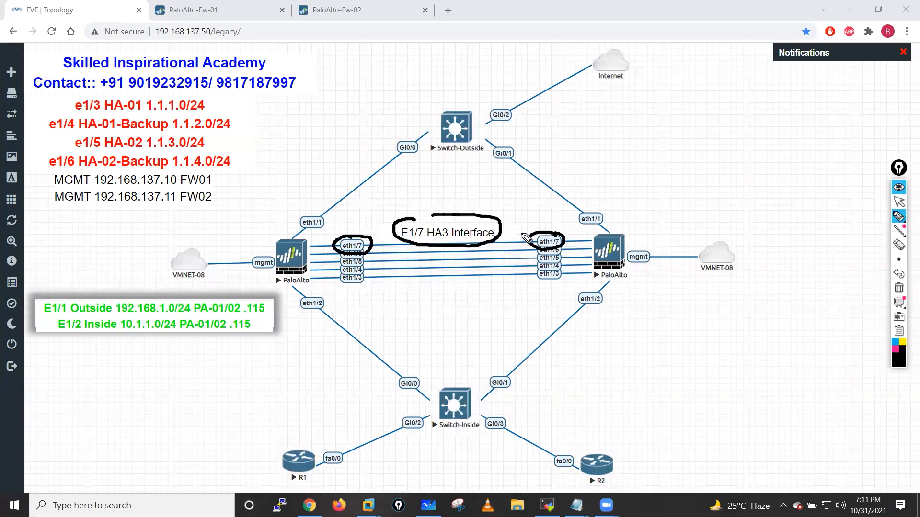
left_click(899, 289)
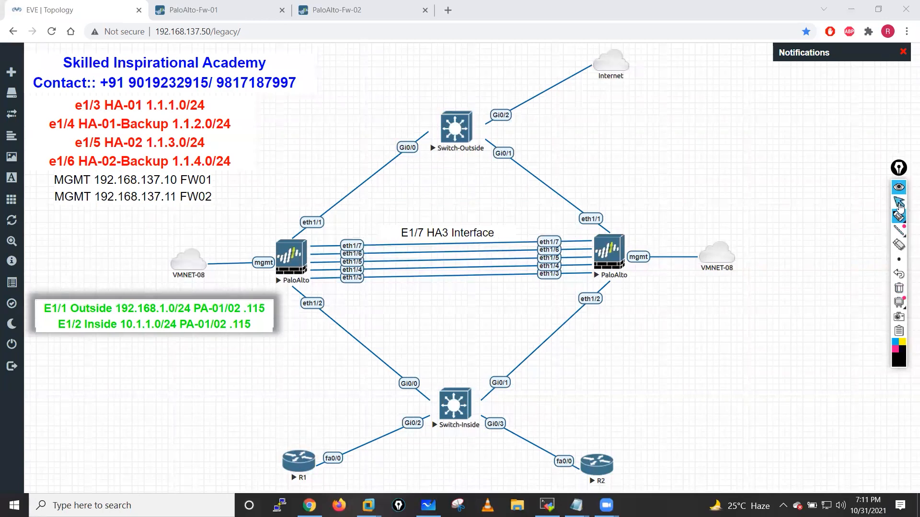
left_click(899, 205)
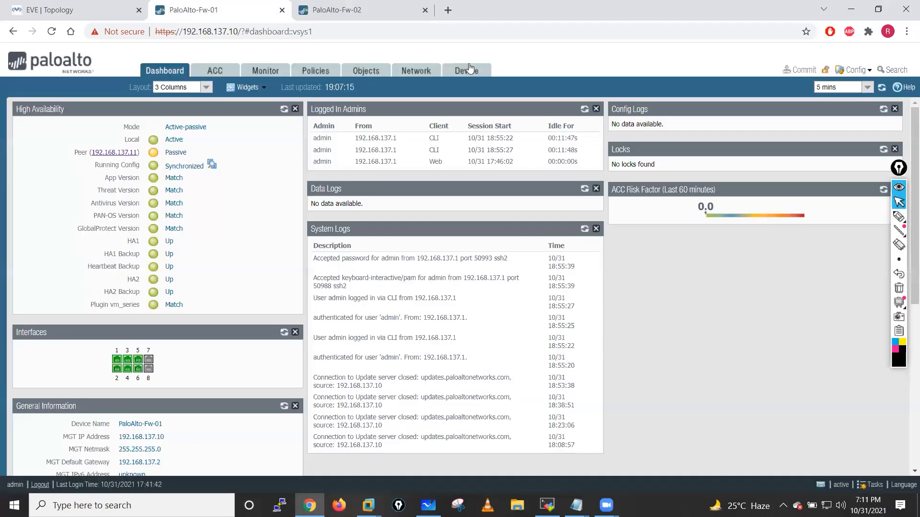
- On PaloAlto-Fw-01, set ethernet1/7's interface type to HA with the comment HA3
left_click(233, 6)
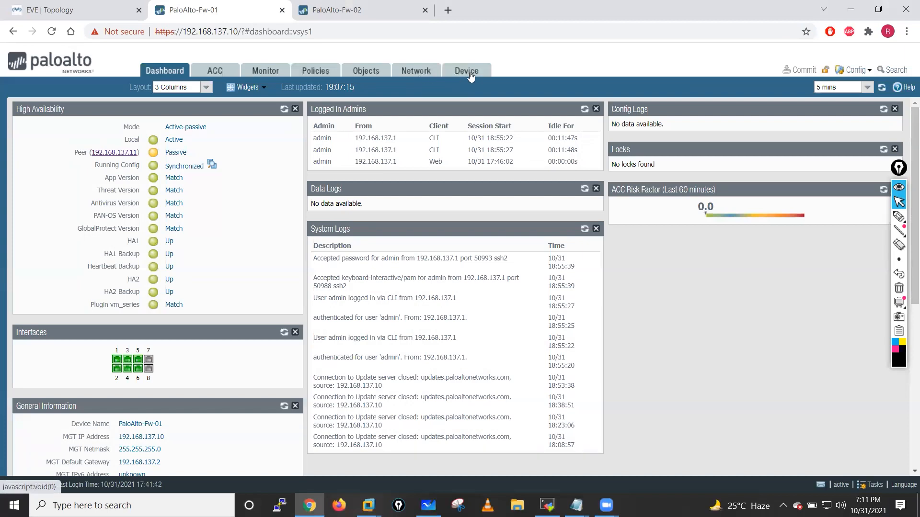
left_click(419, 72)
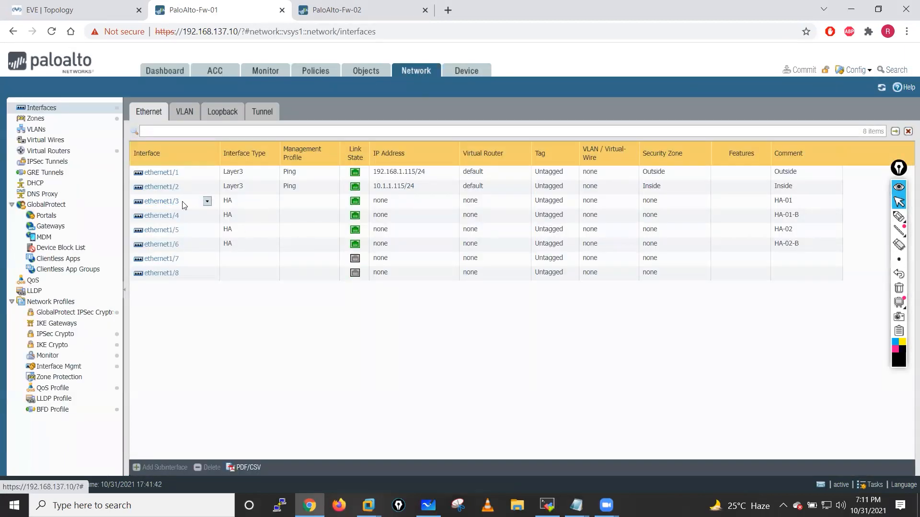
mouse_move(165, 216)
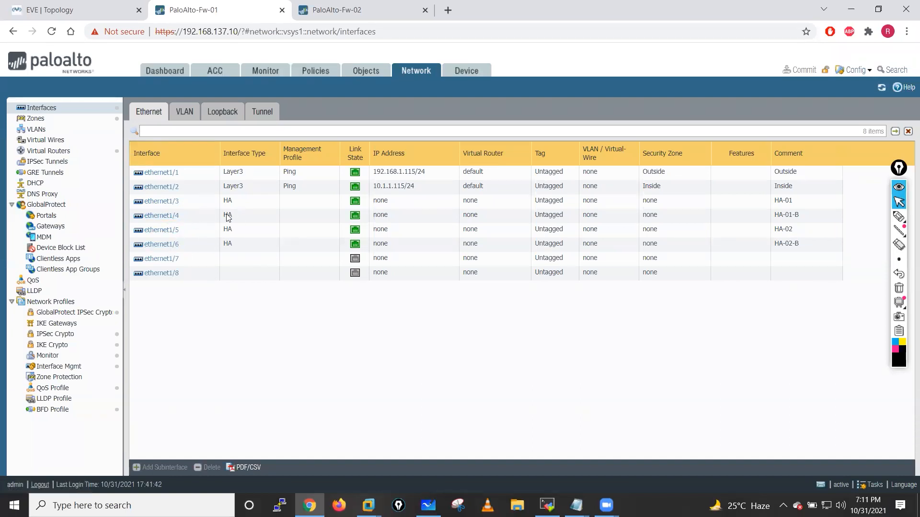
left_click(163, 264)
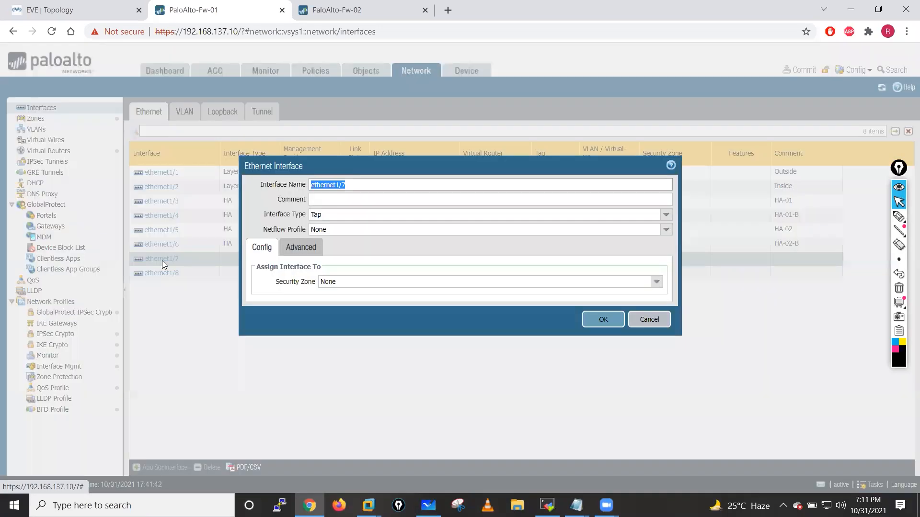
left_click(666, 215)
left_click(358, 244)
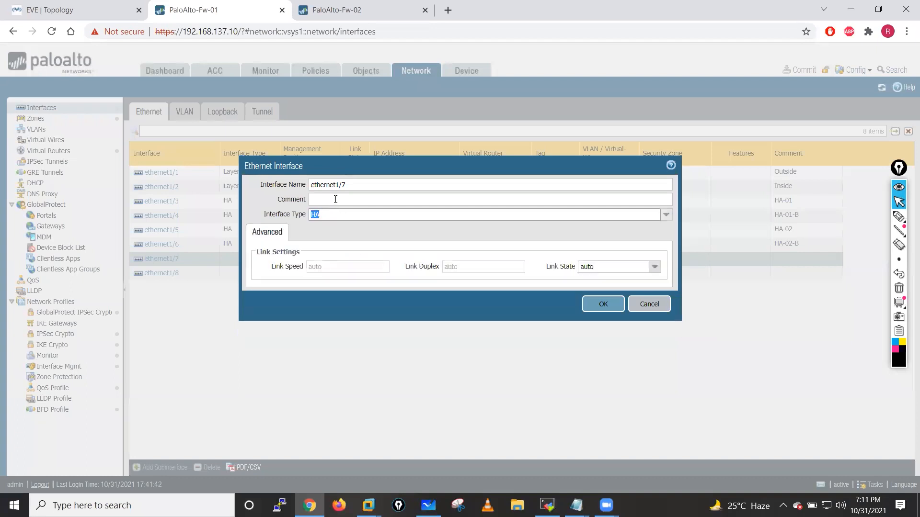
left_click(336, 199)
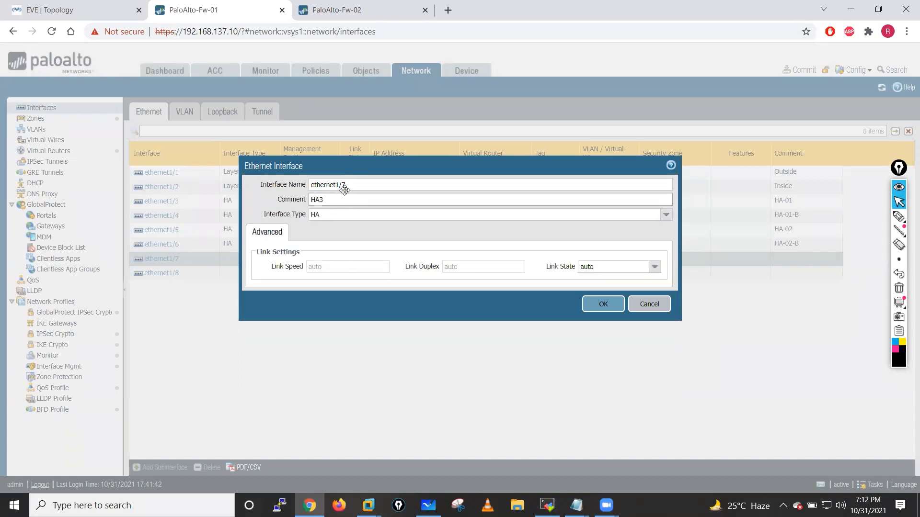
left_click(602, 305)
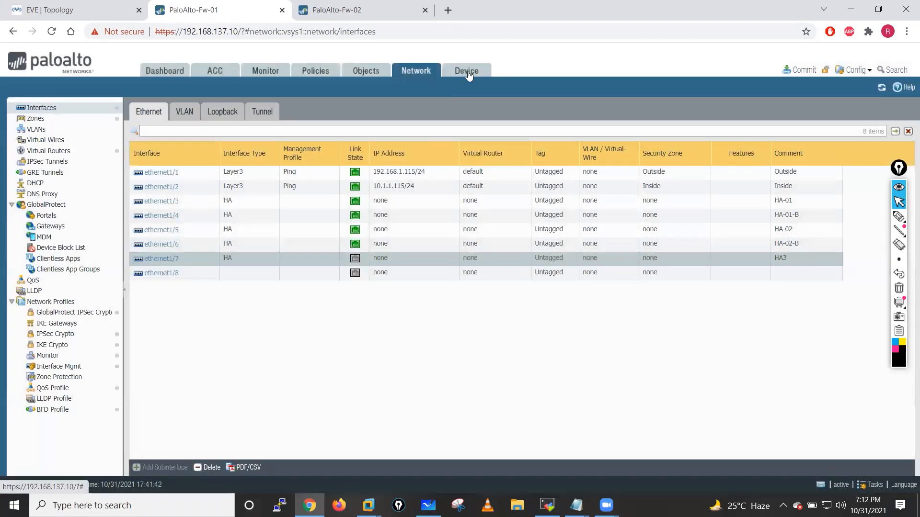
- On PaloAlto-Fw-02, make ethernet1/7 an HA interface with comment HA3 and link state up
left_click(467, 72)
left_click(355, 10)
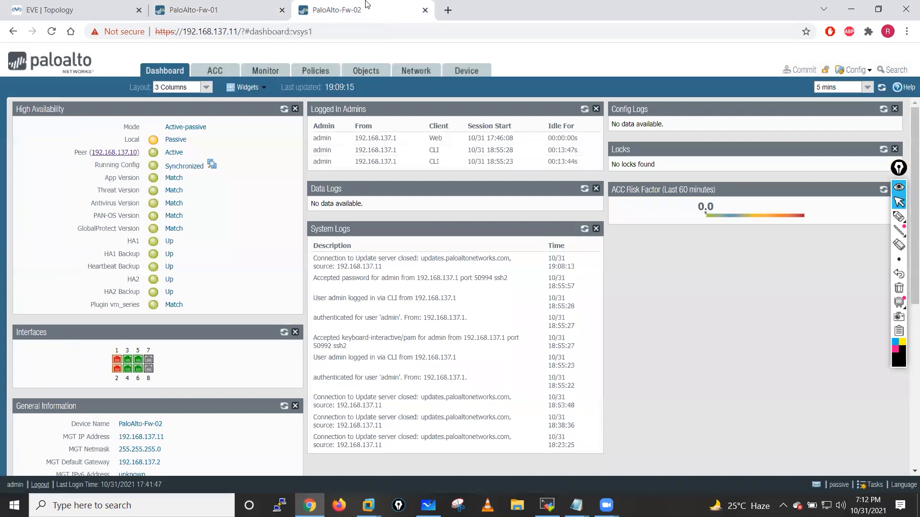
left_click(418, 72)
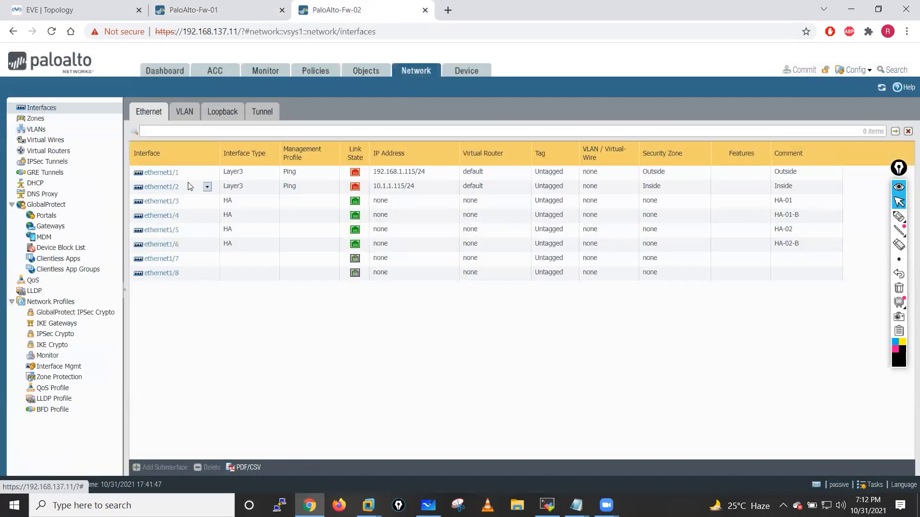
left_click(163, 260)
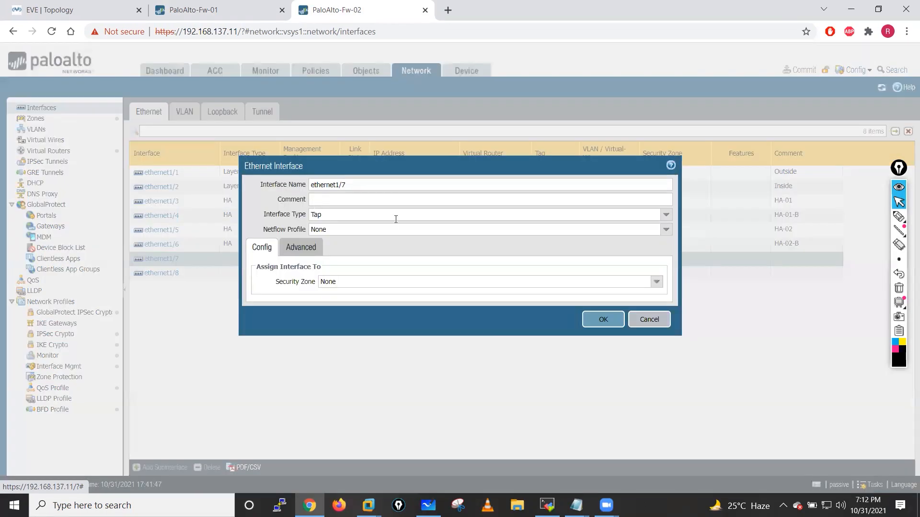
left_click(323, 199)
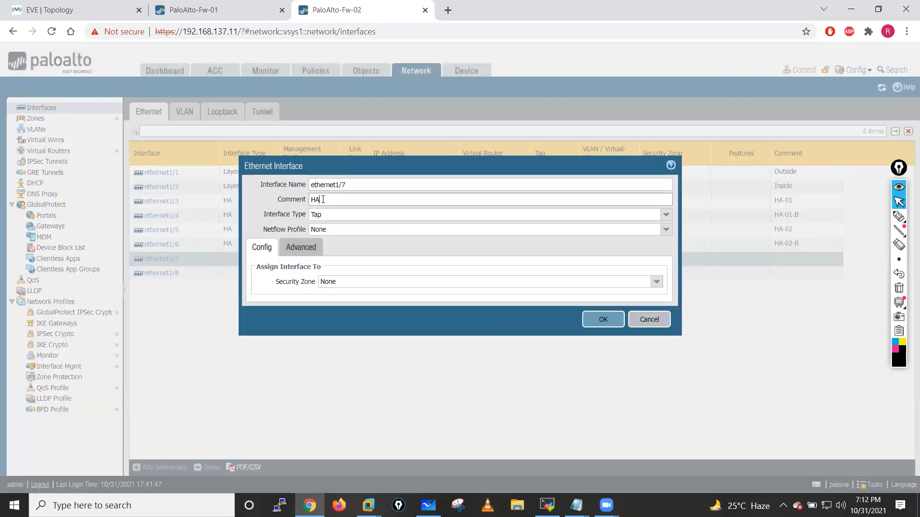
left_click(665, 214)
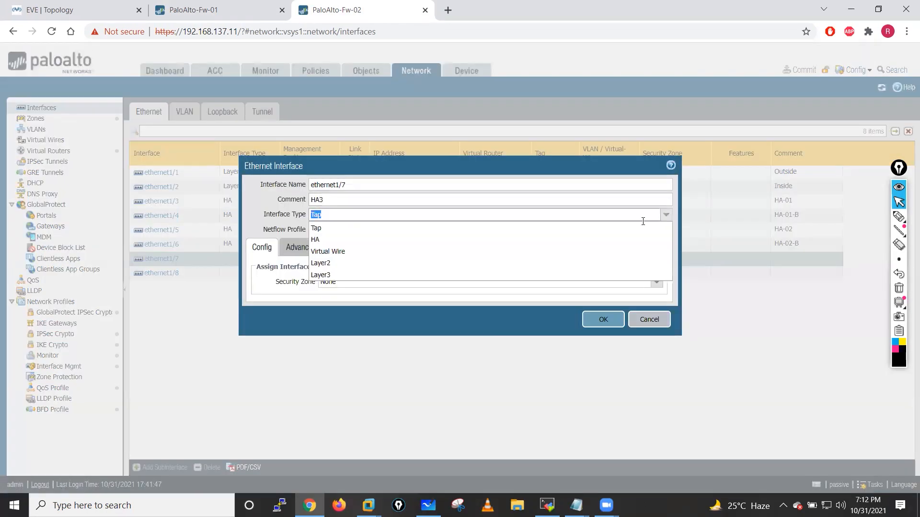
left_click(563, 283)
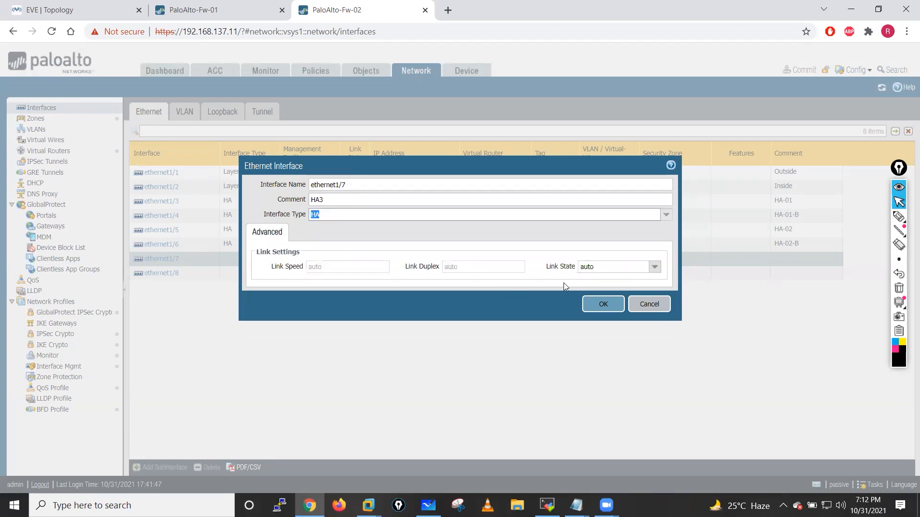
left_click(654, 266)
left_click(590, 294)
left_click(582, 308)
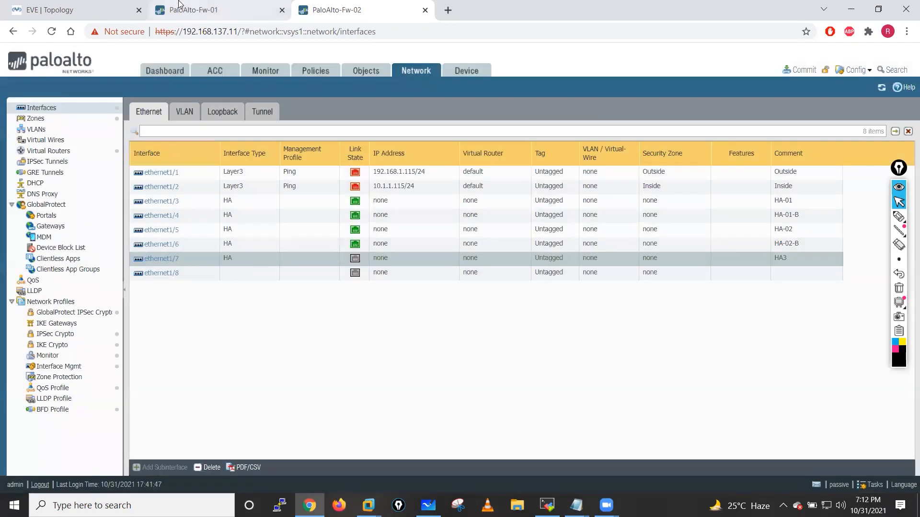
left_click(180, 5)
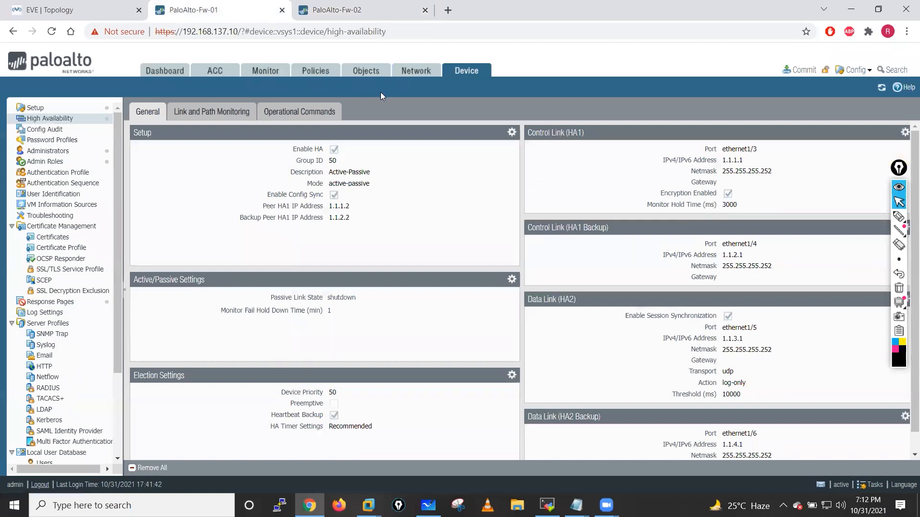
- Disable link monitoring and delete the Interface-health link group
left_click(49, 120)
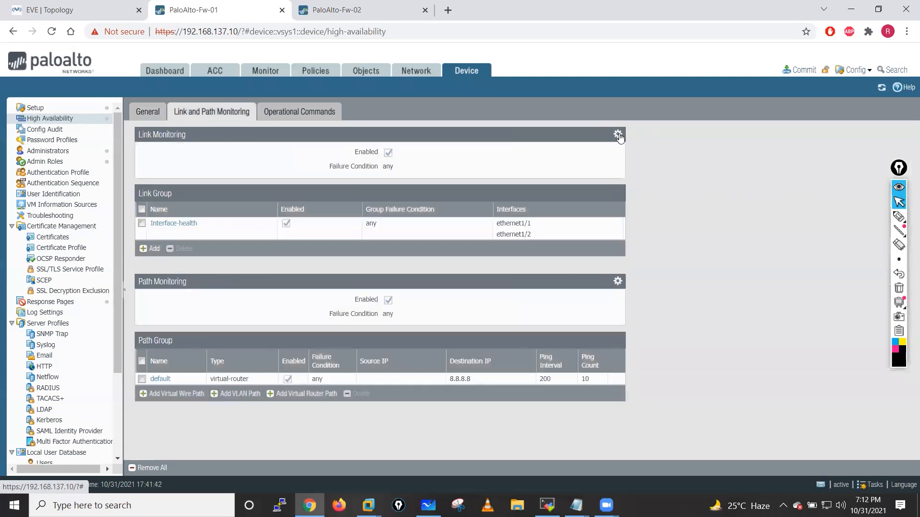
left_click(559, 167)
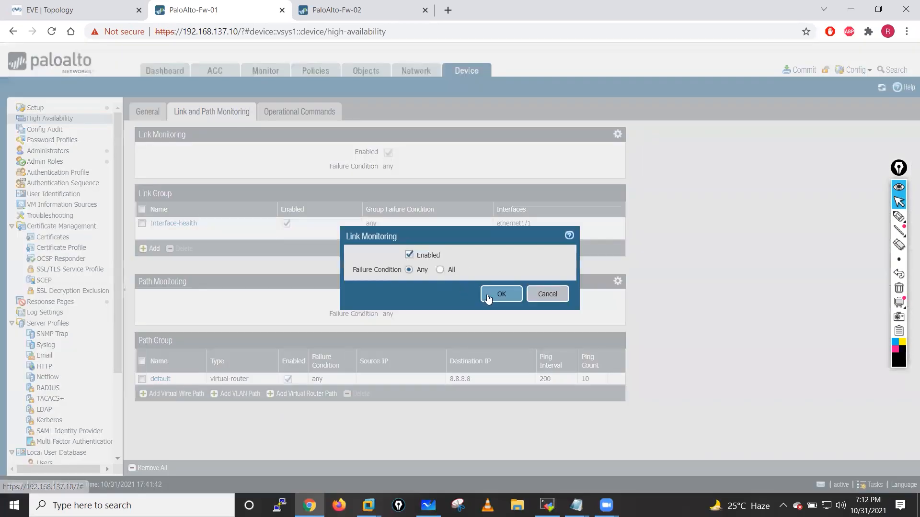
left_click(409, 255)
left_click(493, 294)
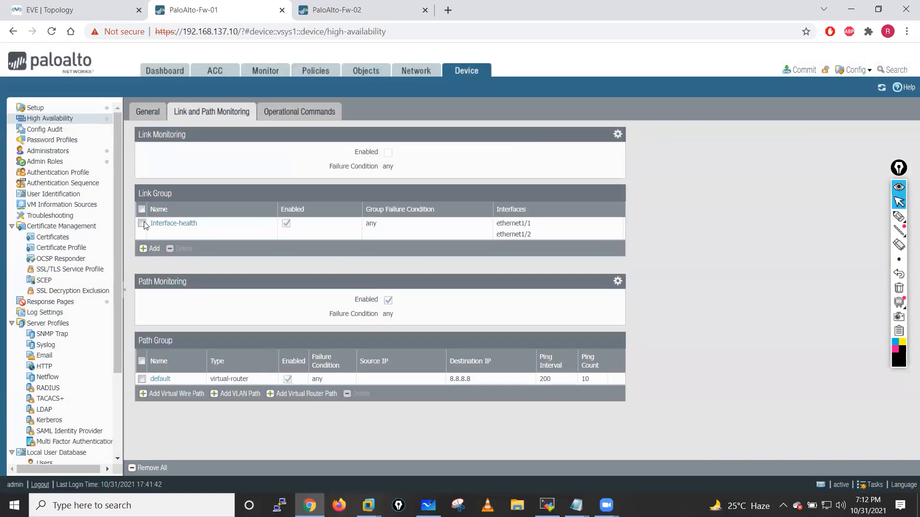
left_click(142, 223)
left_click(176, 249)
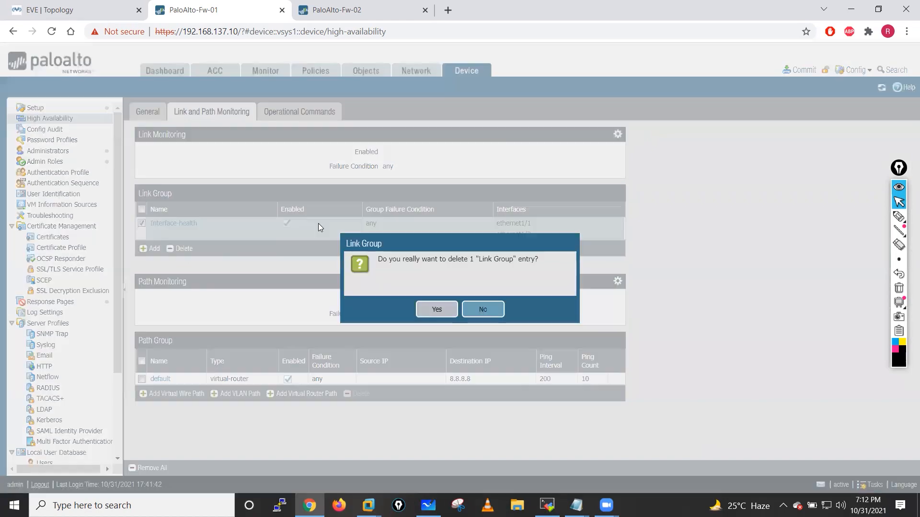
left_click(436, 309)
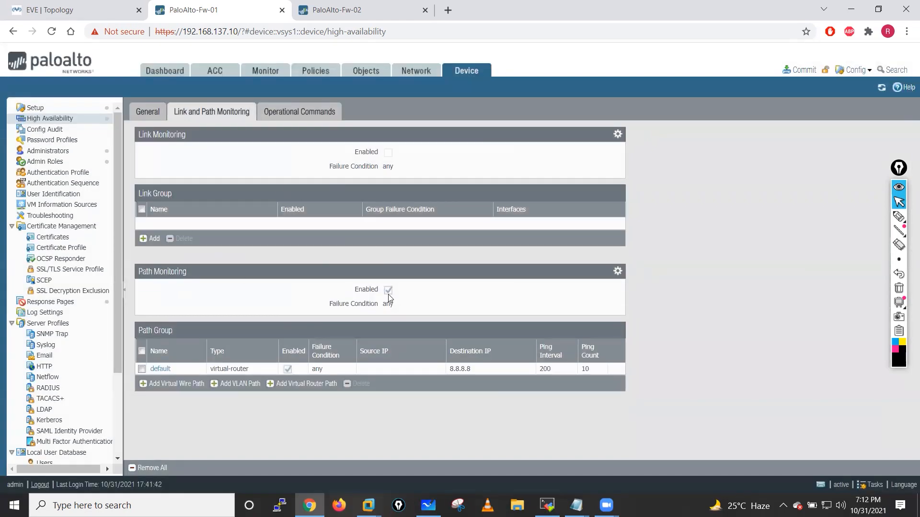
- Disable path monitoring and delete the default 8.8.8.8 path group
left_click(618, 272)
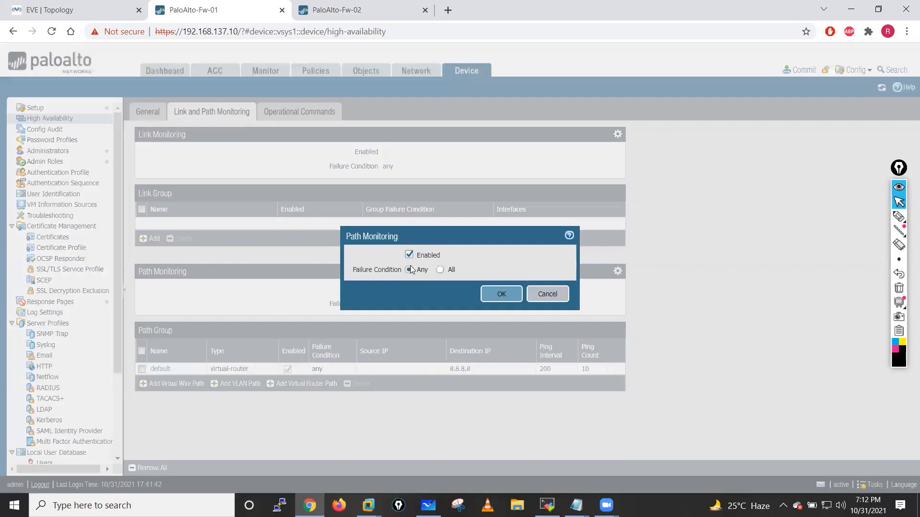
left_click(500, 294)
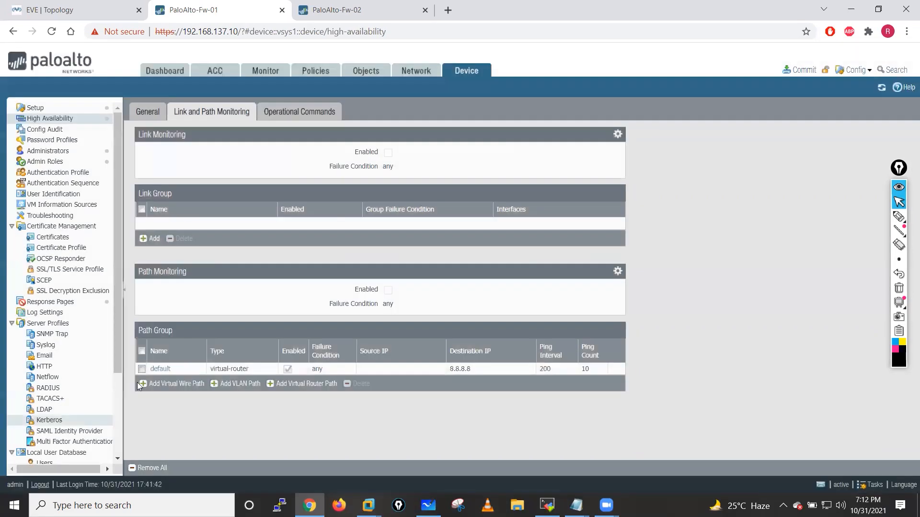
left_click(142, 369)
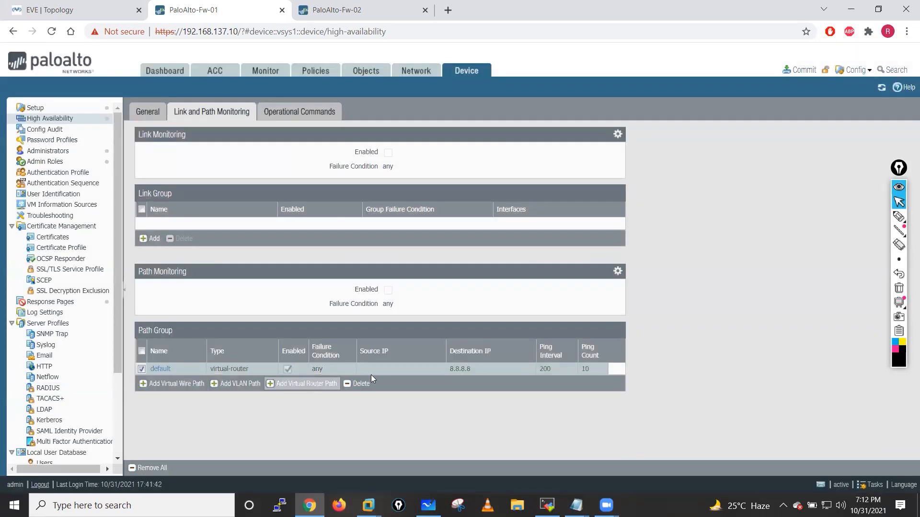
left_click(358, 384)
left_click(438, 309)
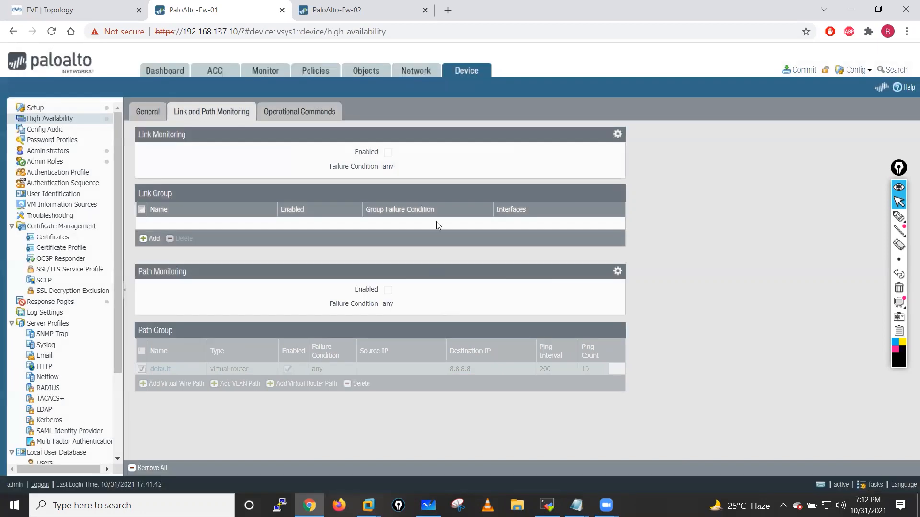
left_click(142, 112)
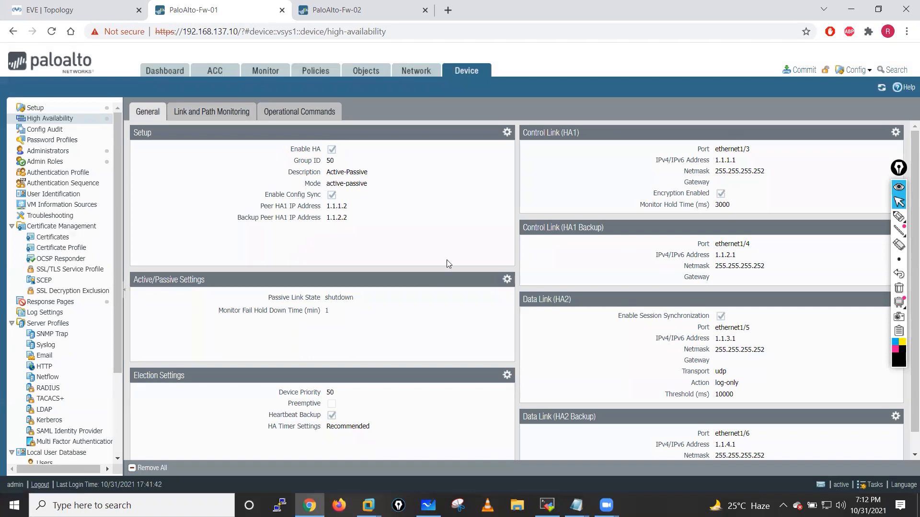
- Change the HA description to Active-Active and confirm switching the mode to active-active
left_click(507, 135)
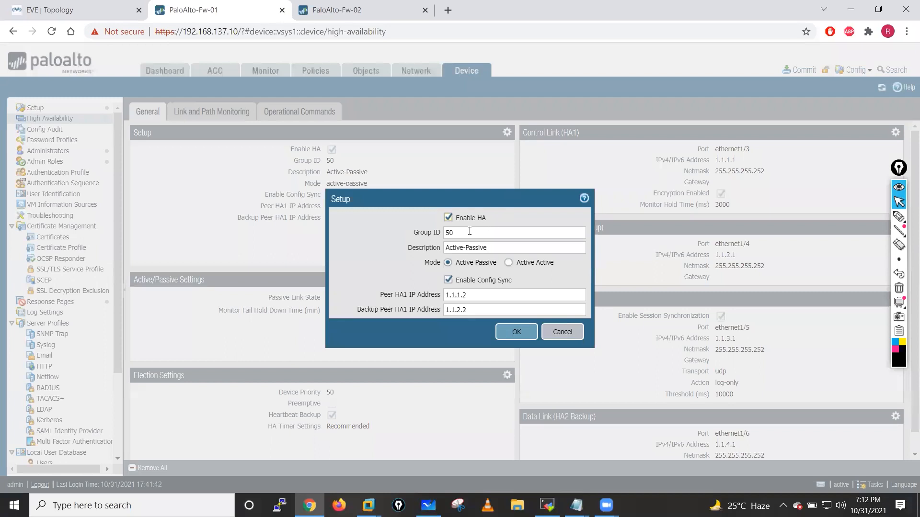
left_click(467, 230)
double_click(467, 248)
type("Act")
left_click(507, 265)
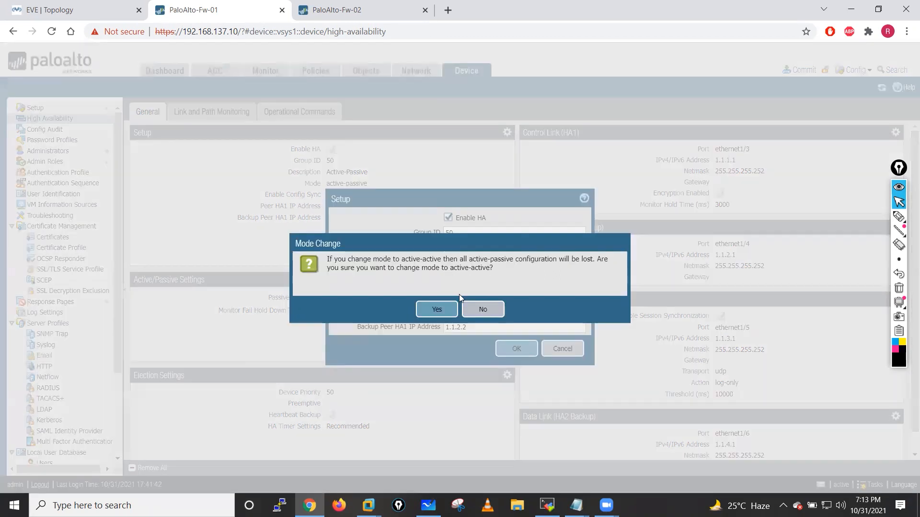
left_click(432, 309)
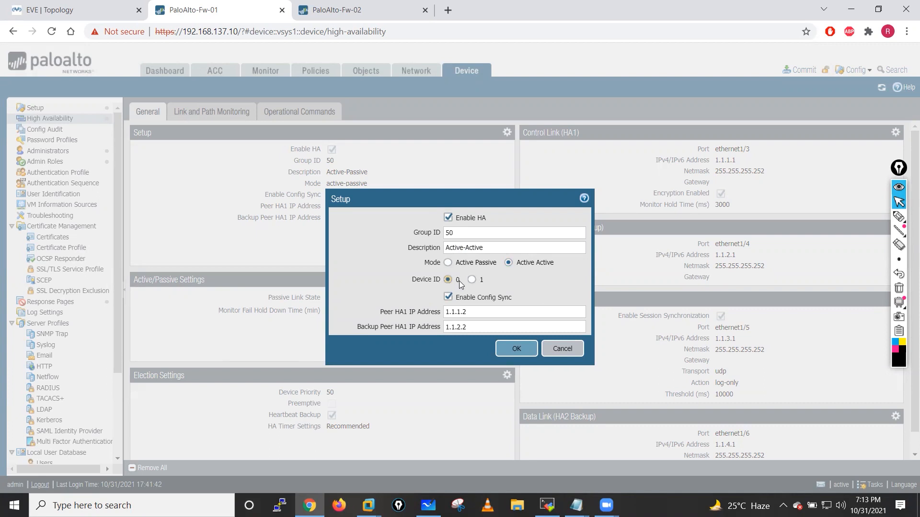
- Check the peer HA1 address 1.1.1.2 and backup peer address, keep device ID 0, and save
left_click(477, 313)
left_click_drag(449, 313, 447, 325)
left_click(400, 316)
left_click(399, 315)
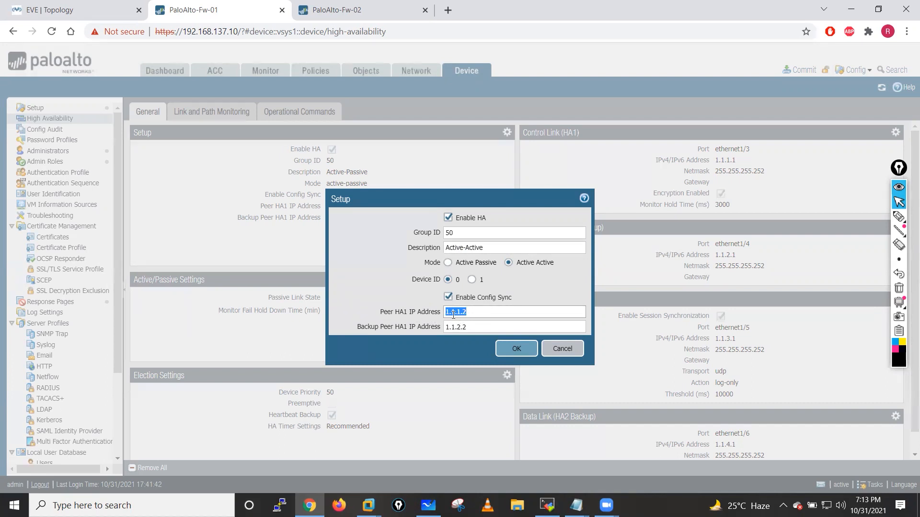
left_click(474, 327)
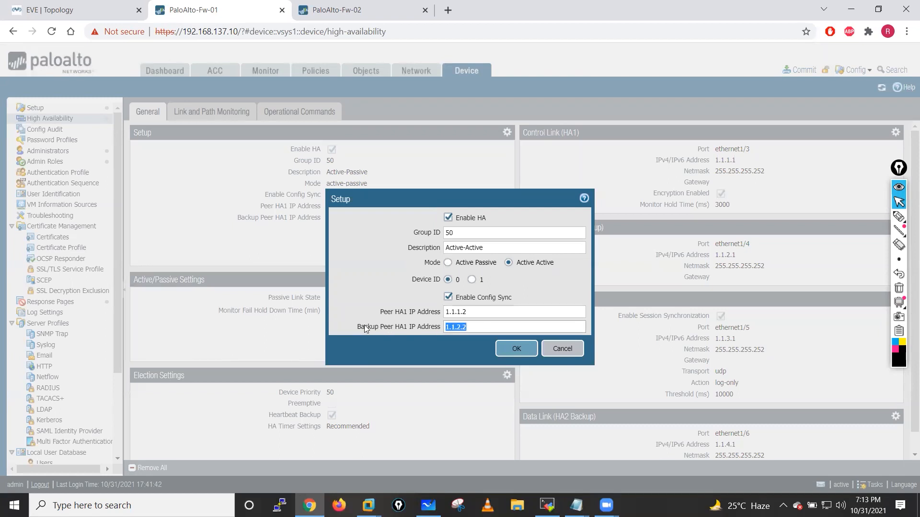
left_click_drag(381, 328, 417, 330)
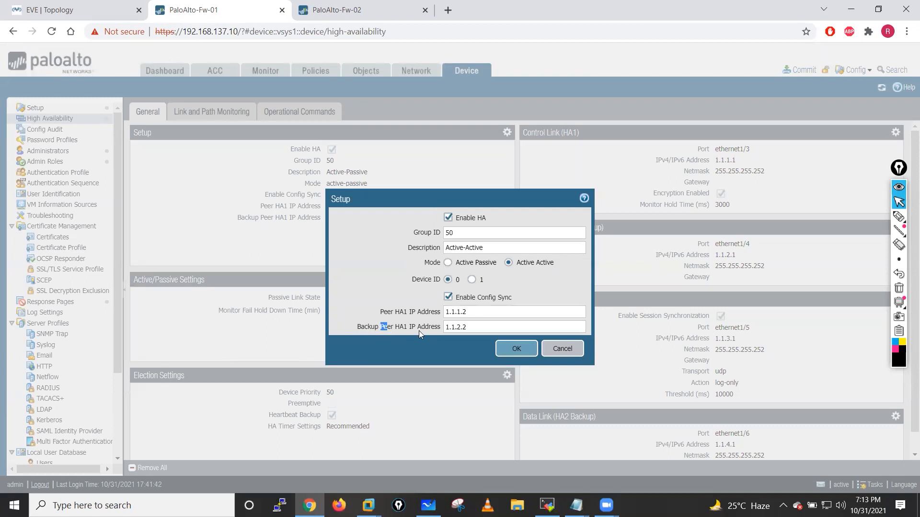
left_click(452, 338)
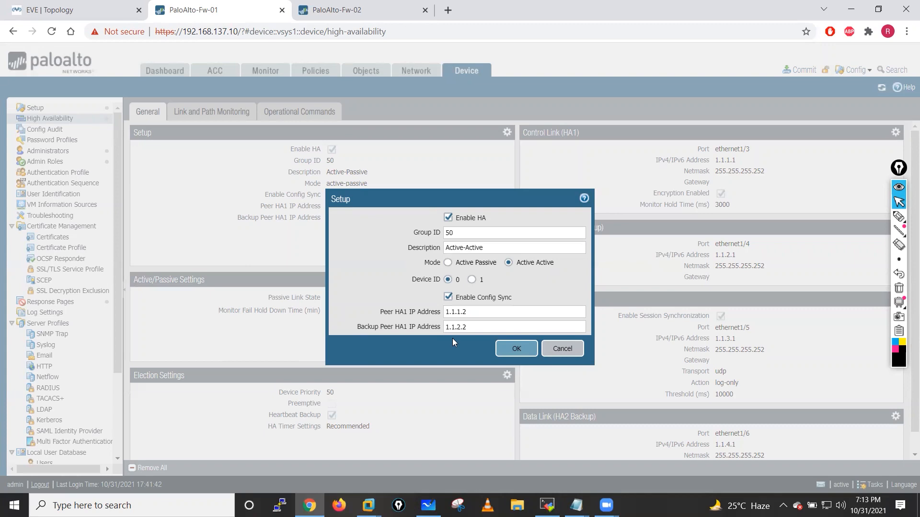
left_click(511, 349)
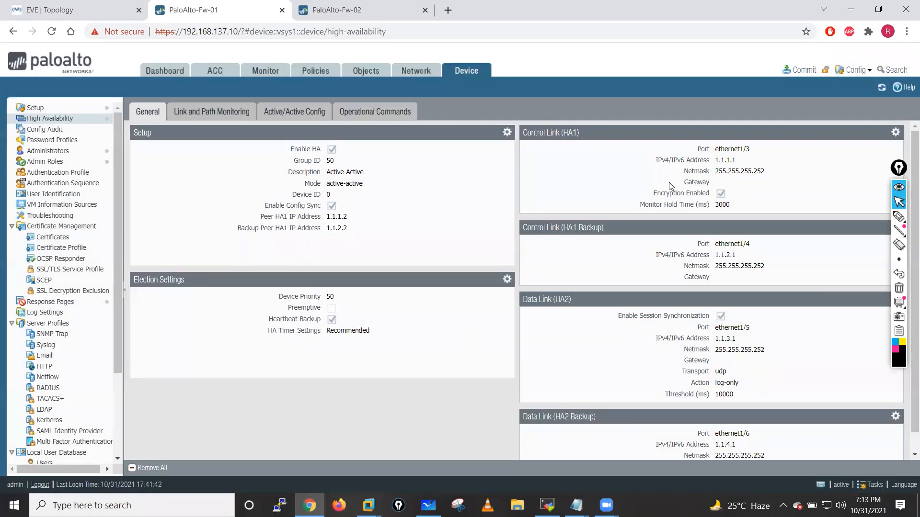
left_click(894, 133)
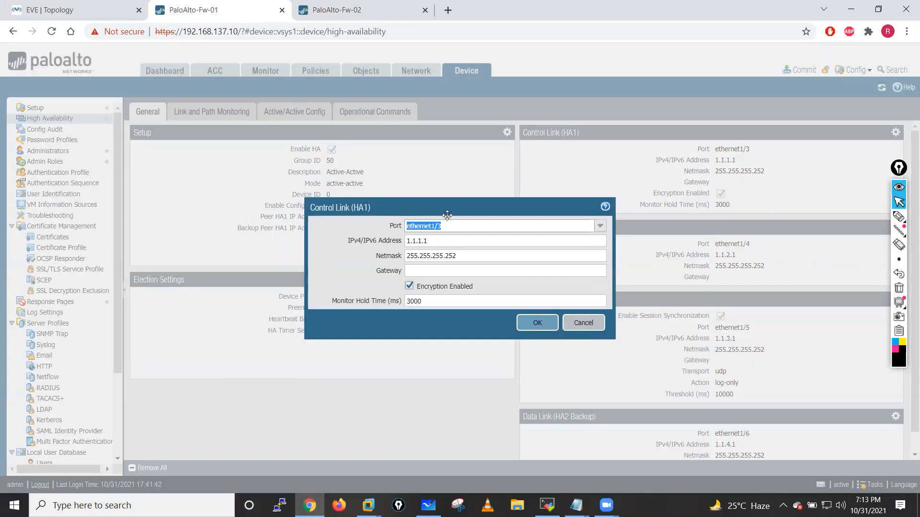
left_click(534, 326)
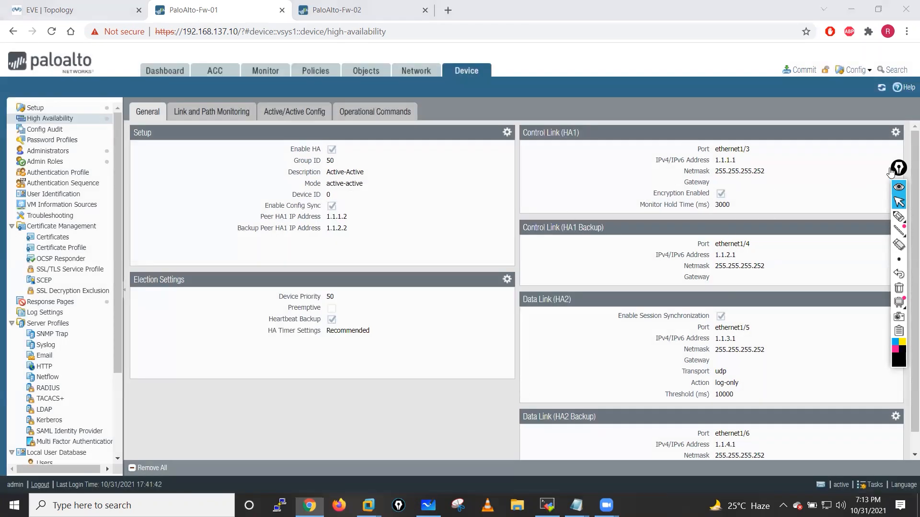
left_click(894, 229)
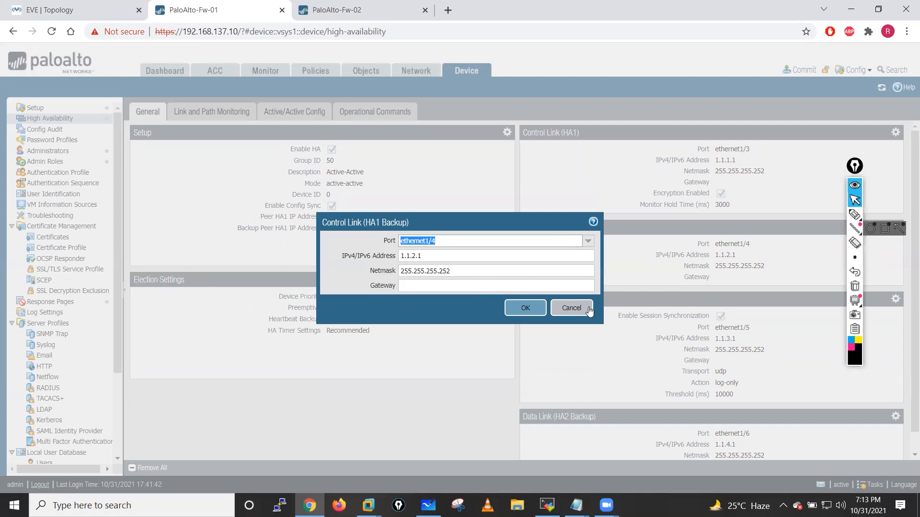
left_click(571, 308)
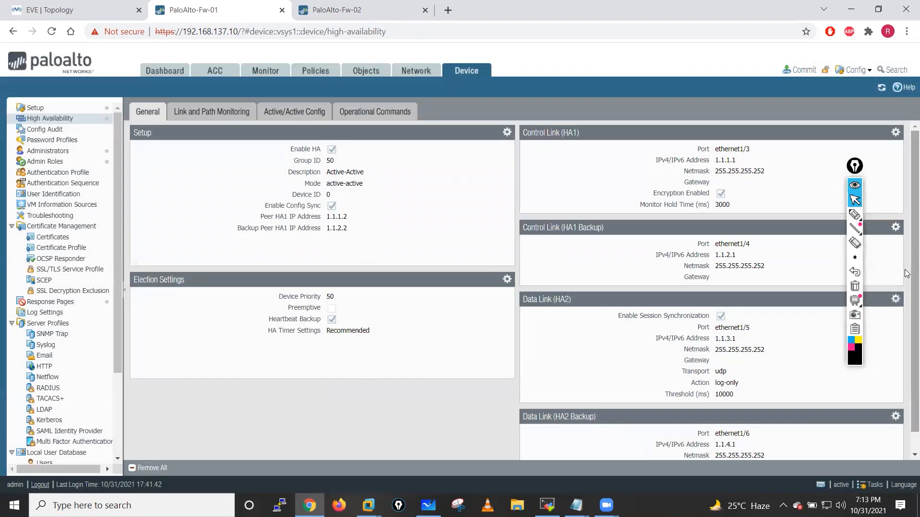
scroll(906, 273, "down", 1)
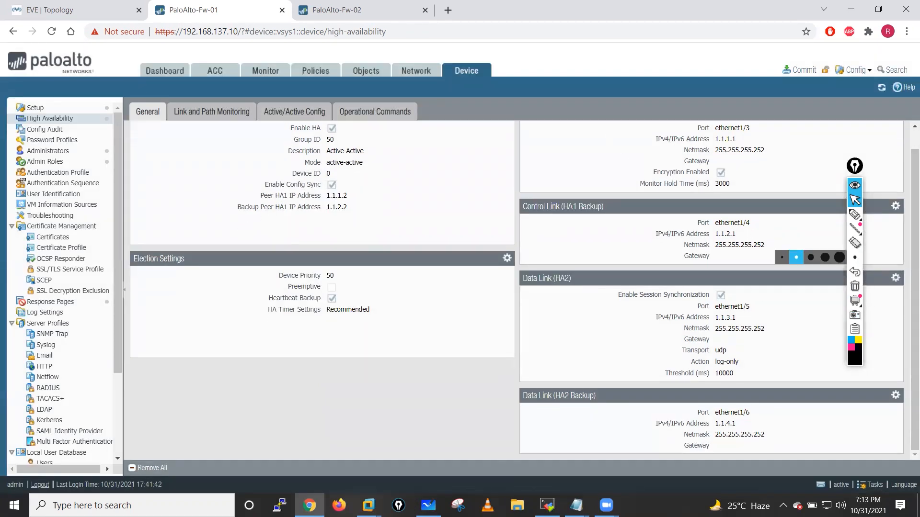
scroll(907, 274, "up", 1)
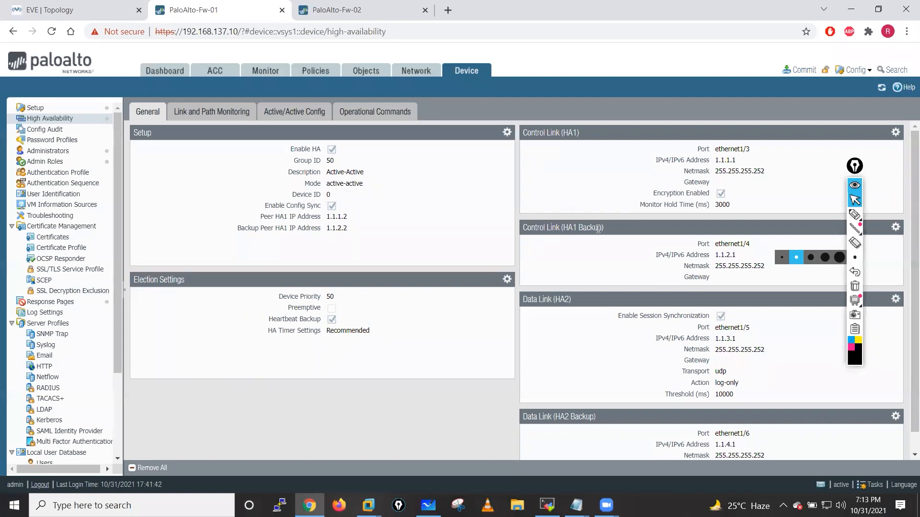
scroll(557, 390, "down", 1)
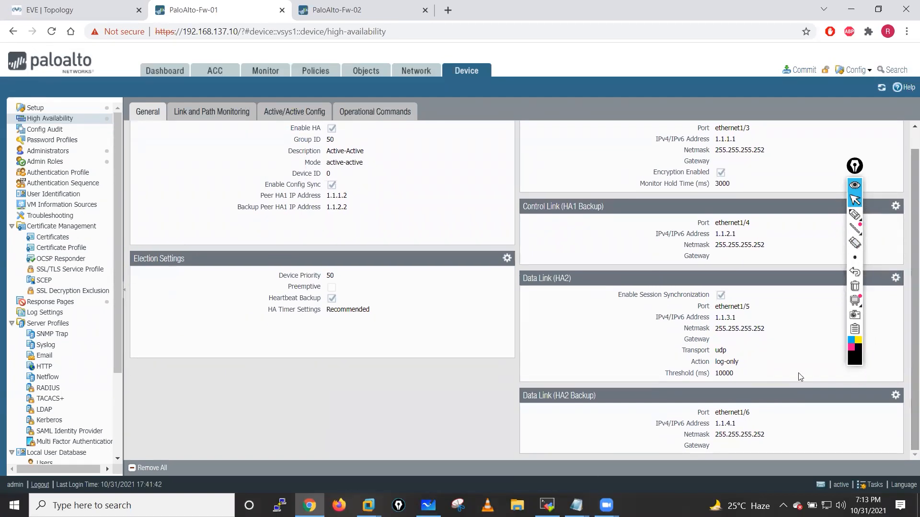
- Turn on Preemptive in Fw-01's election settings, keeping device priority 50
left_click(507, 259)
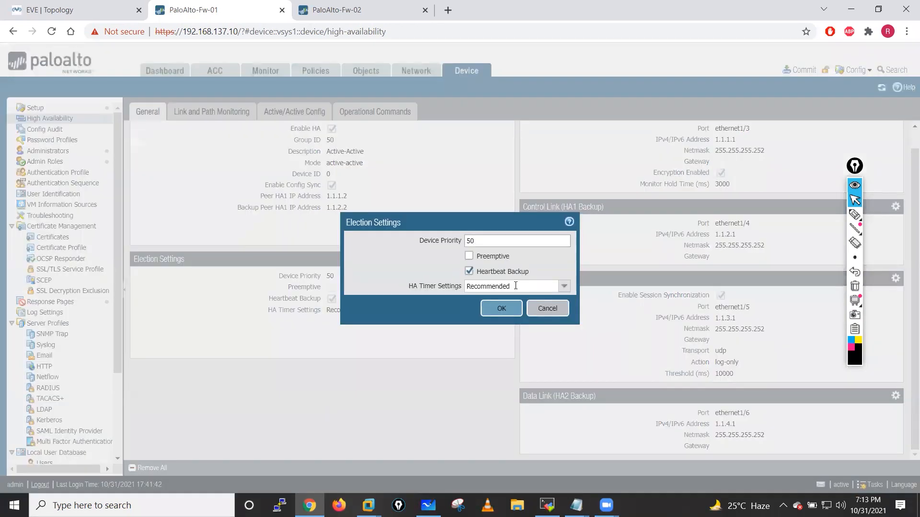
left_click(469, 257)
left_click(507, 315)
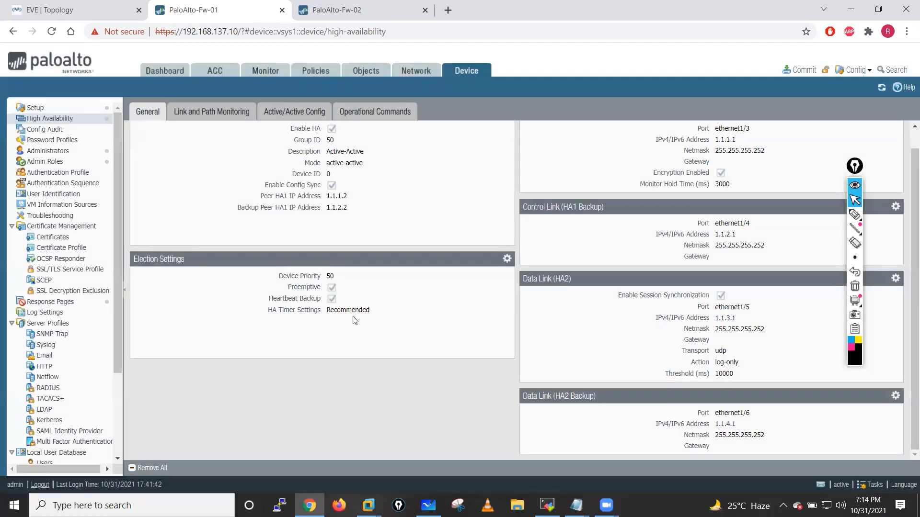
scroll(354, 321, "up", 1)
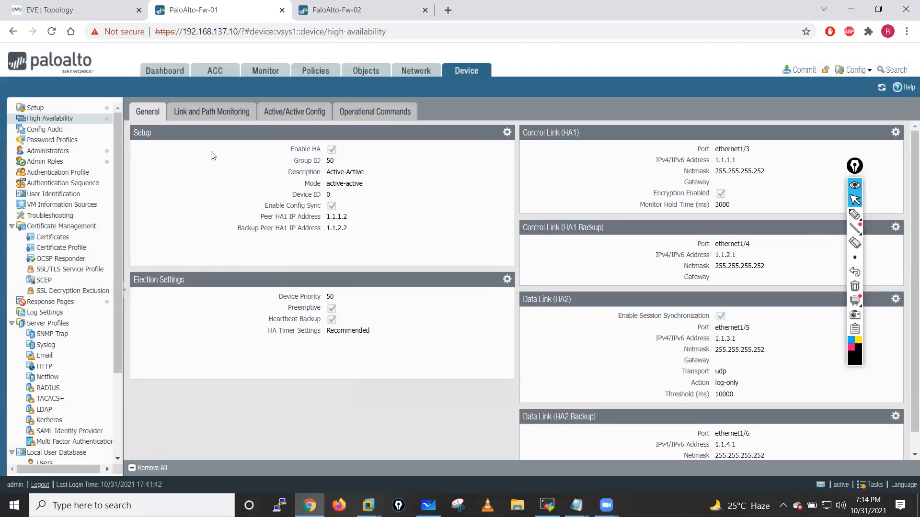
- In Packet Forwarding, choose ethernet1/7 as the HA3 interface and enable VR Sync and QoS Sync
left_click(297, 113)
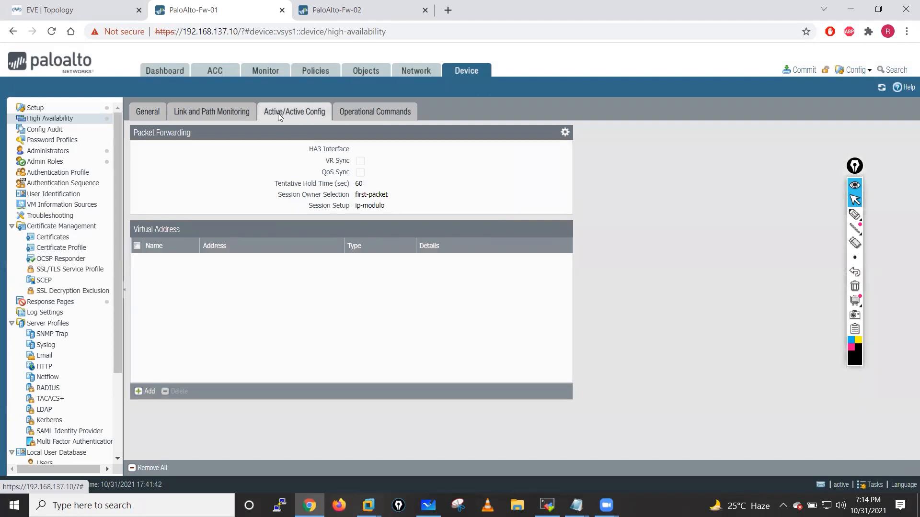
left_click(566, 134)
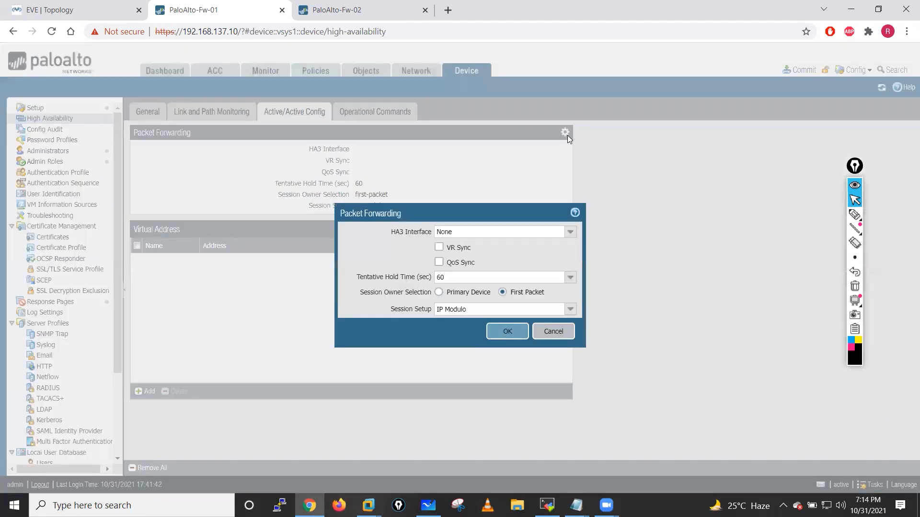
left_click(570, 232)
left_click(464, 304)
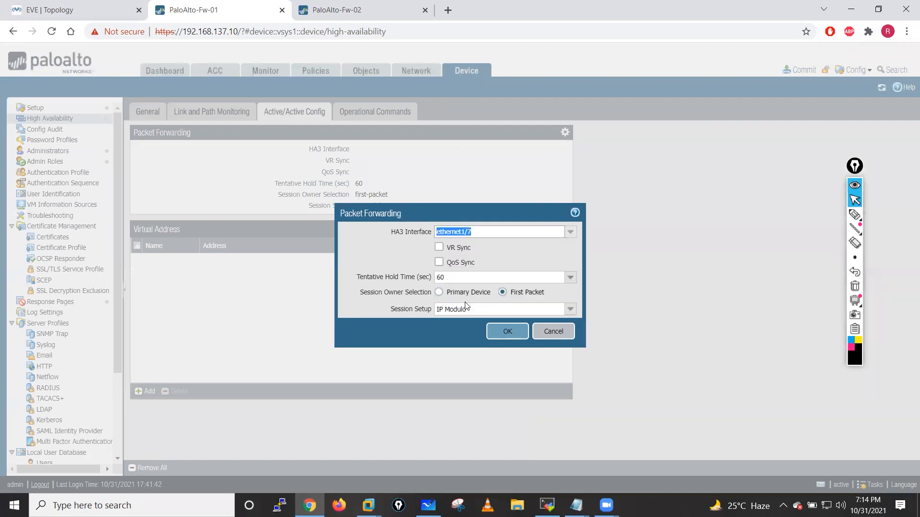
left_click(438, 248)
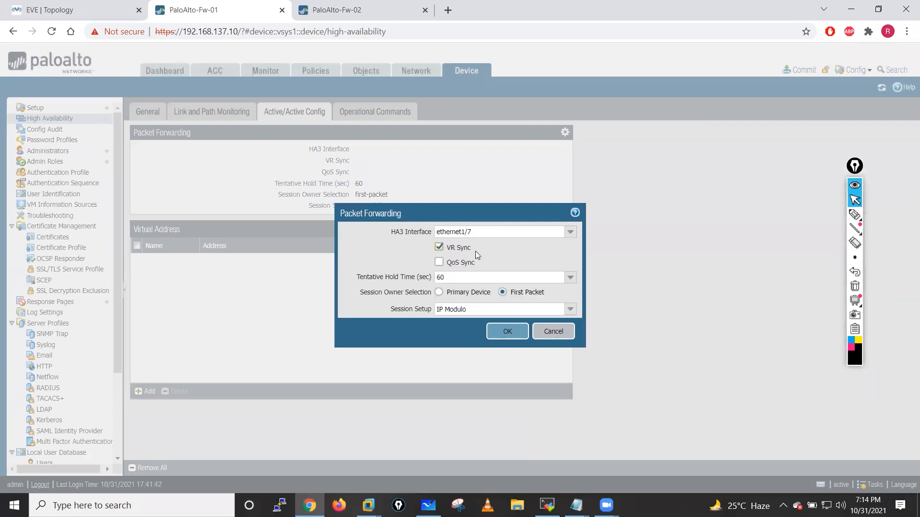
left_click(464, 265)
left_click(854, 215)
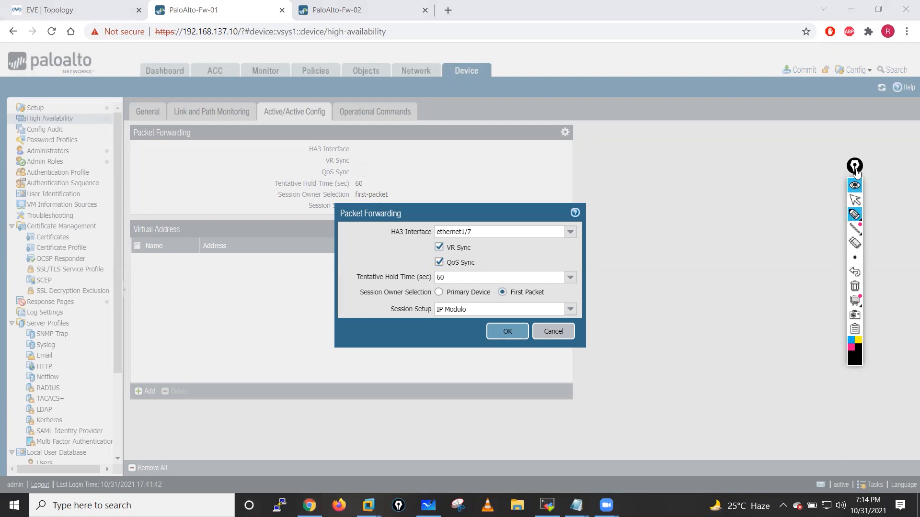
left_click_drag(858, 169, 910, 166)
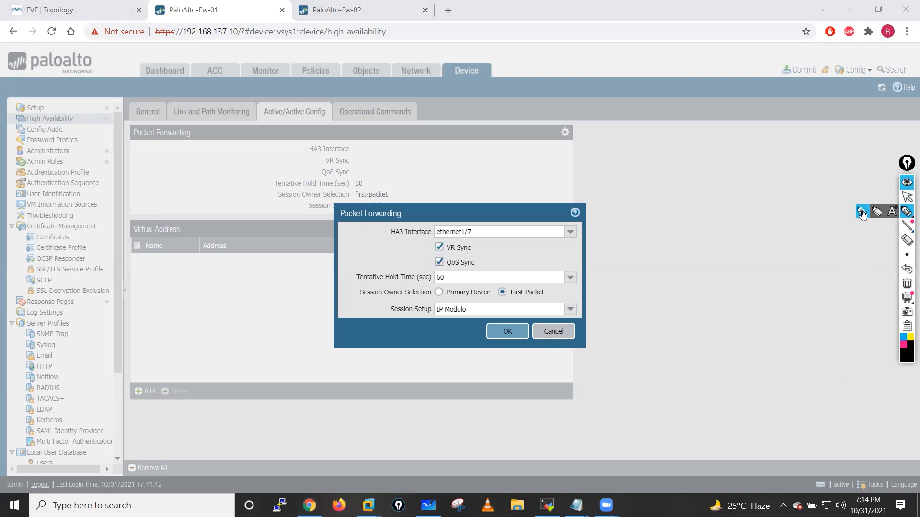
mouse_move(704, 187)
left_mouse_down()
mouse_move(776, 156)
mouse_move(720, 189)
mouse_move(726, 177)
left_mouse_up()
left_click_drag(725, 162, 753, 163)
left_click_drag(760, 161, 762, 184)
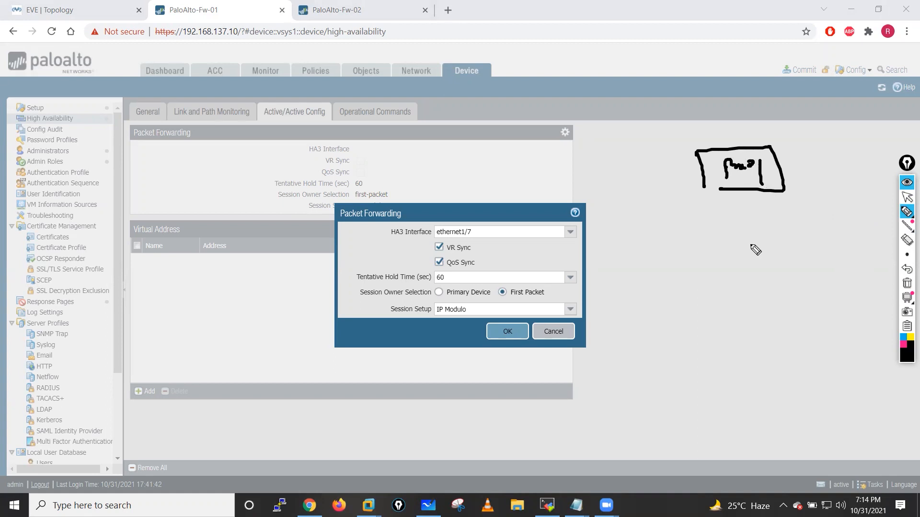
mouse_move(755, 244)
left_mouse_down()
mouse_move(743, 247)
mouse_move(777, 235)
mouse_move(723, 261)
mouse_move(770, 255)
left_mouse_up()
mouse_move(702, 170)
left_mouse_down()
mouse_move(663, 214)
mouse_move(728, 263)
left_mouse_up()
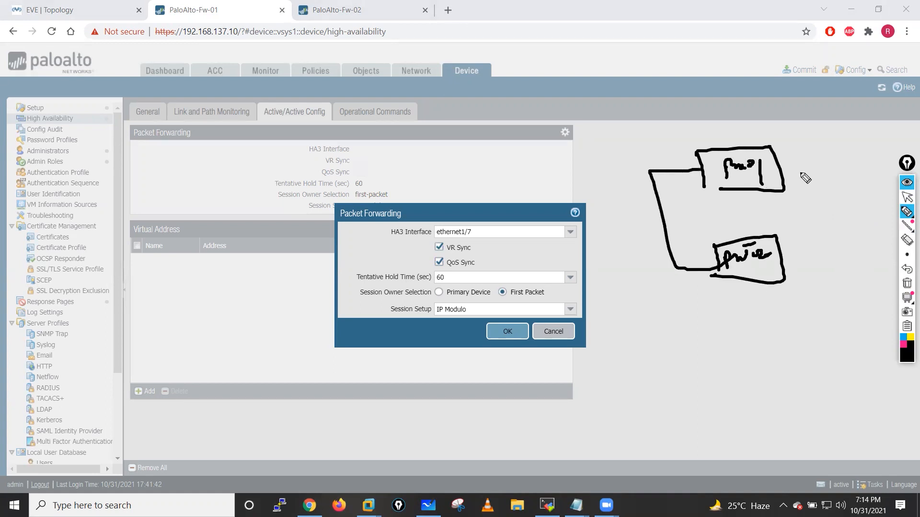
left_click_drag(776, 166, 827, 213)
left_click_drag(833, 278, 786, 270)
mouse_move(530, 235)
left_mouse_down()
mouse_move(649, 220)
mouse_move(625, 230)
left_mouse_up()
mouse_move(541, 245)
left_mouse_down()
mouse_move(530, 255)
mouse_move(565, 242)
mouse_move(570, 218)
mouse_move(551, 216)
left_mouse_up()
left_click_drag(705, 185, 740, 190)
mouse_move(708, 130)
left_mouse_down()
mouse_move(713, 143)
mouse_move(729, 125)
mouse_move(750, 123)
left_mouse_up()
mouse_move(660, 99)
left_mouse_down()
mouse_move(697, 82)
mouse_move(794, 72)
mouse_move(825, 62)
mouse_move(670, 93)
mouse_move(826, 52)
left_mouse_up()
mouse_move(598, 34)
left_mouse_down()
mouse_move(600, 61)
mouse_move(623, 54)
left_mouse_up()
mouse_move(623, 36)
left_mouse_down()
mouse_move(634, 52)
mouse_move(645, 20)
left_mouse_up()
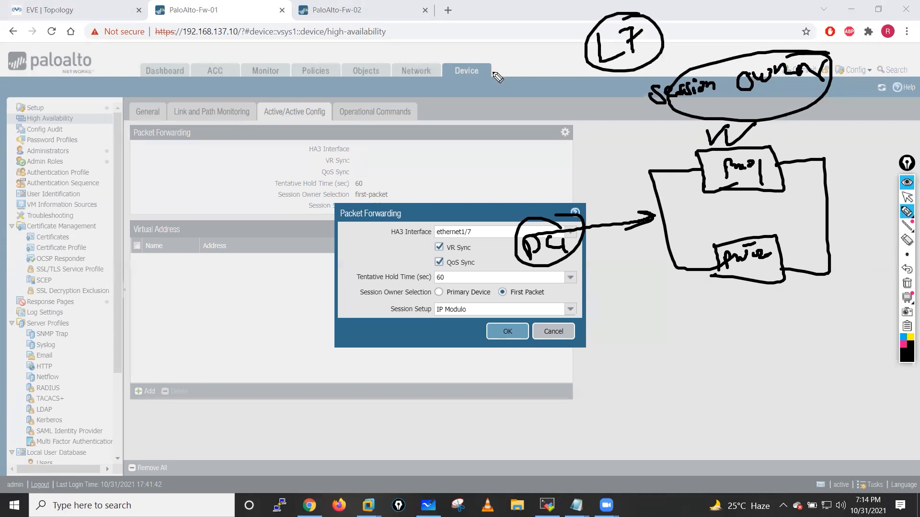
mouse_move(400, 110)
left_mouse_down()
mouse_move(448, 76)
mouse_move(482, 67)
left_mouse_up()
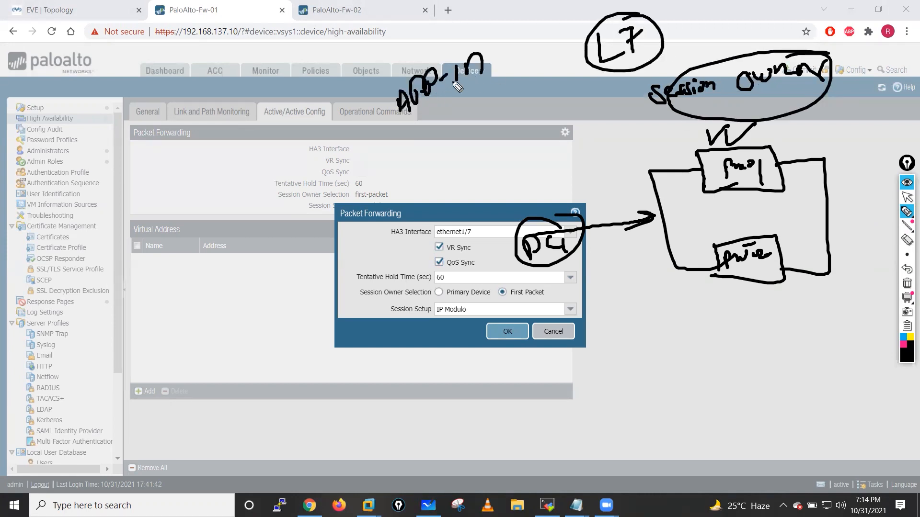
mouse_move(417, 132)
left_mouse_down()
mouse_move(448, 127)
mouse_move(488, 98)
left_mouse_up()
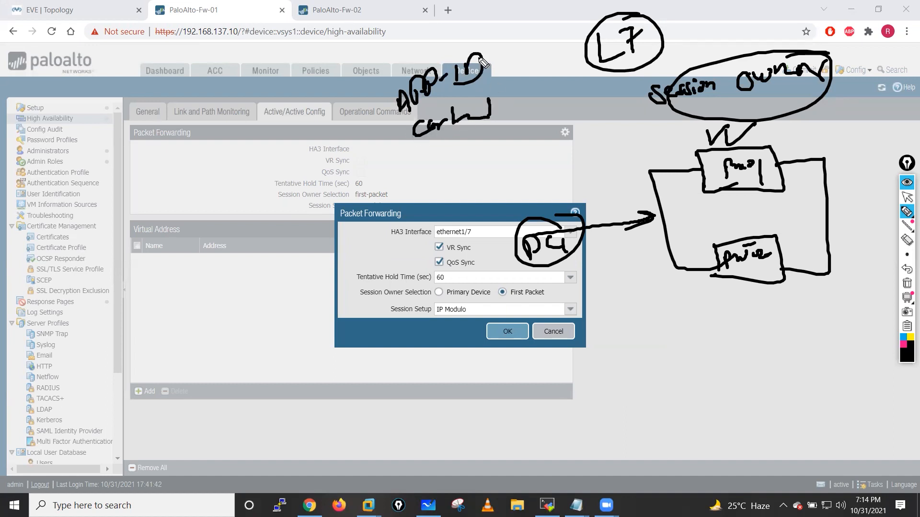
mouse_move(472, 45)
left_mouse_down()
mouse_move(473, 144)
mouse_move(476, 53)
left_mouse_up()
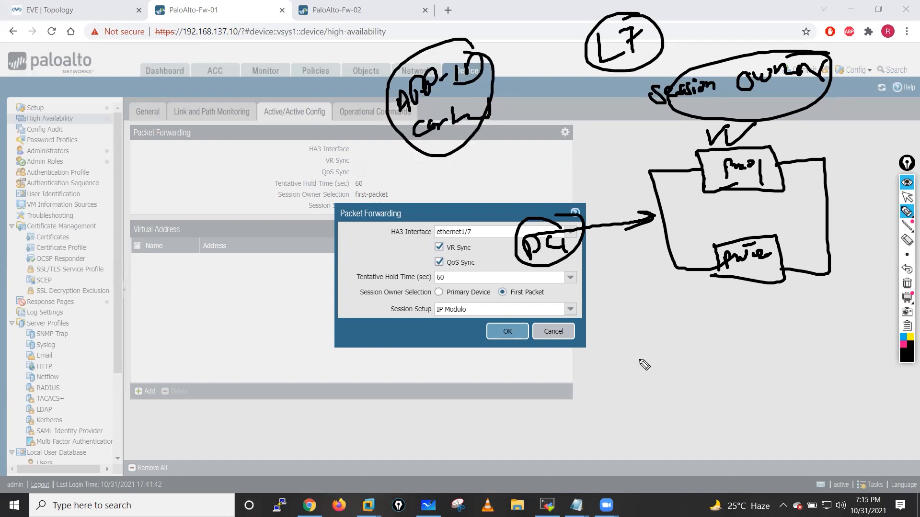
mouse_move(645, 342)
left_mouse_down()
mouse_move(652, 357)
mouse_move(673, 352)
left_mouse_up()
mouse_move(666, 330)
left_mouse_down()
mouse_move(669, 357)
mouse_move(695, 343)
left_mouse_up()
left_click_drag(645, 318, 686, 331)
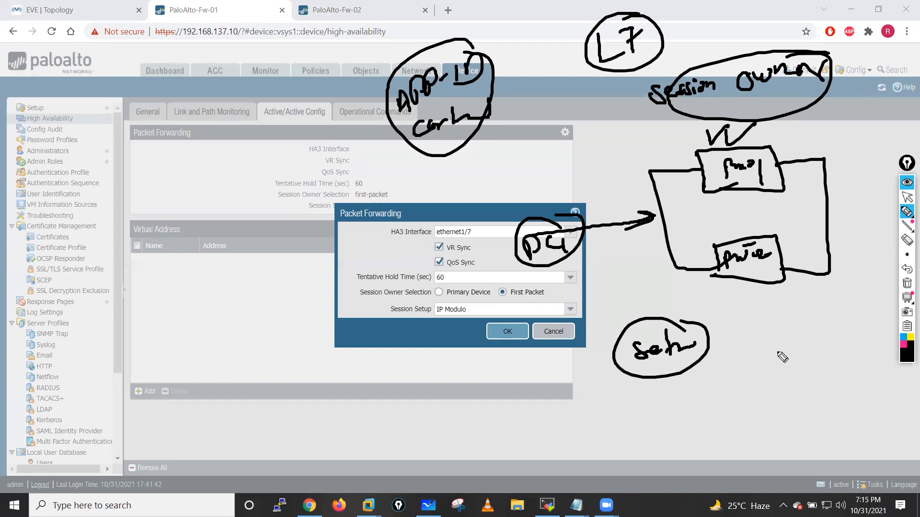
mouse_move(777, 341)
left_mouse_down()
mouse_move(778, 374)
mouse_move(799, 371)
mouse_move(814, 341)
left_mouse_up()
left_click_drag(811, 341, 811, 370)
mouse_move(806, 377)
left_mouse_down()
mouse_move(804, 408)
mouse_move(829, 396)
mouse_move(836, 413)
left_mouse_up()
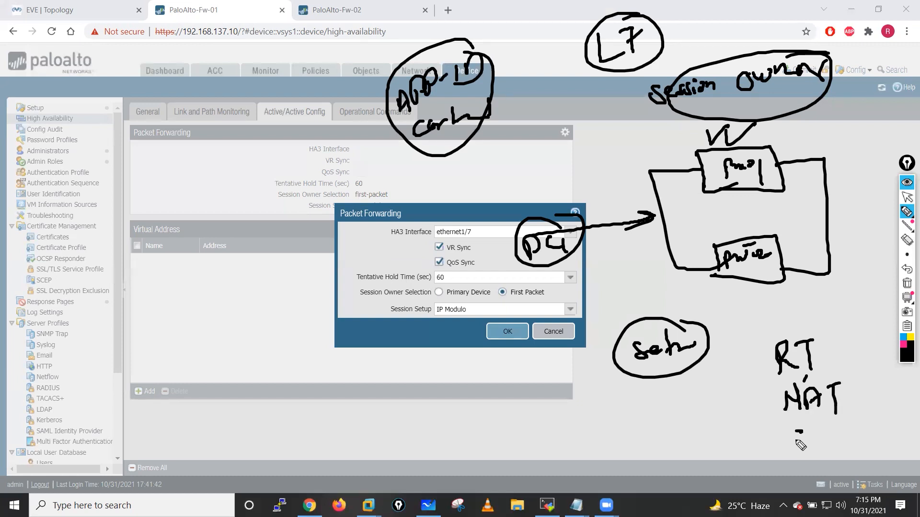
left_click_drag(796, 441, 862, 433)
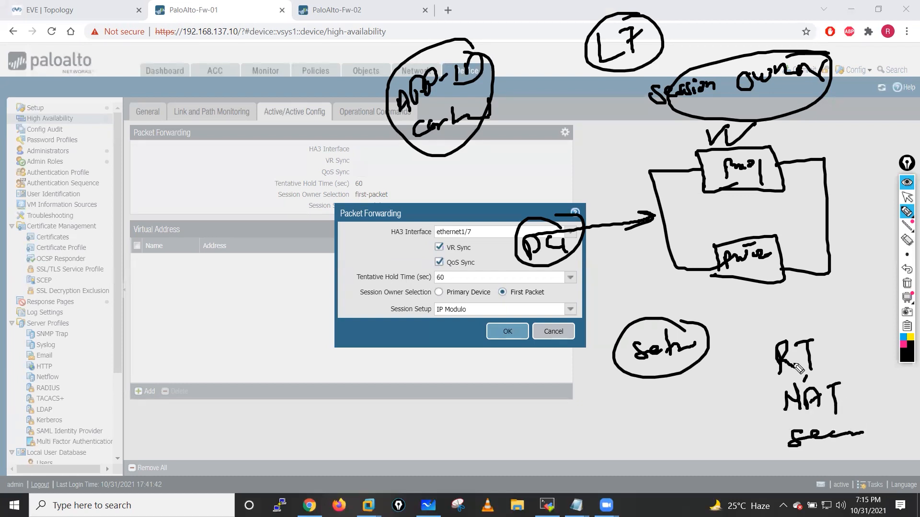
left_click_drag(764, 318, 810, 320)
mouse_move(815, 311)
left_mouse_down()
mouse_move(774, 417)
mouse_move(795, 304)
left_mouse_up()
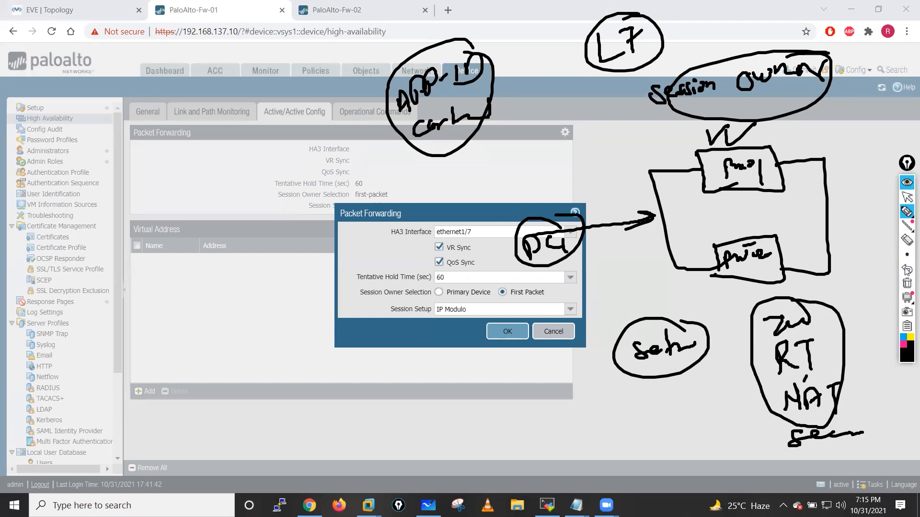
left_click(907, 283)
left_click(907, 197)
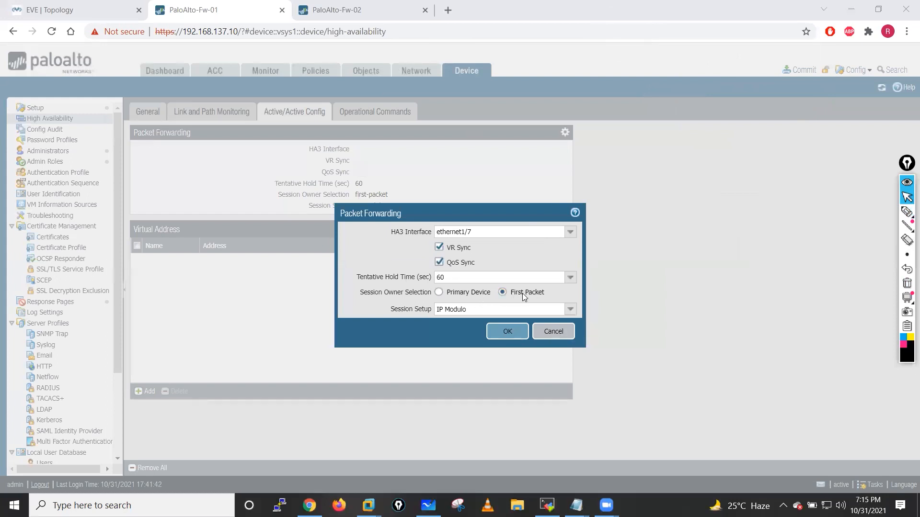
- Mark the Session Owner Selection and Session Setup fields in ink, then set Session Setup to First Packet
left_click(907, 211)
mouse_move(502, 285)
left_mouse_down()
mouse_move(529, 313)
mouse_move(493, 281)
left_mouse_up()
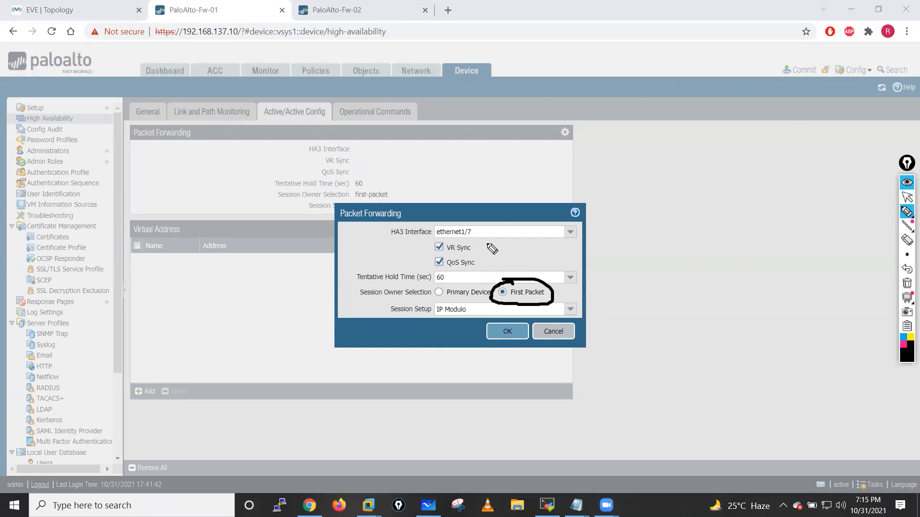
mouse_move(368, 285)
left_mouse_down()
mouse_move(353, 301)
mouse_move(396, 298)
left_mouse_up()
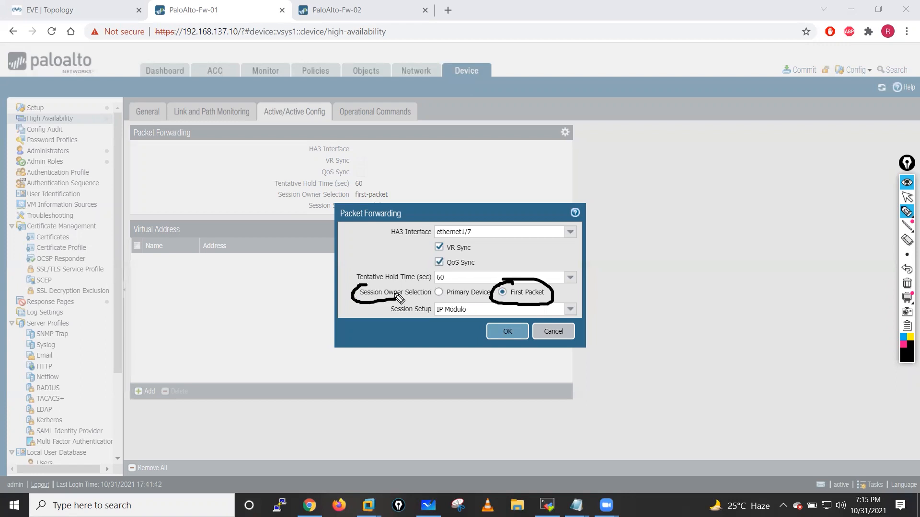
left_click(908, 286)
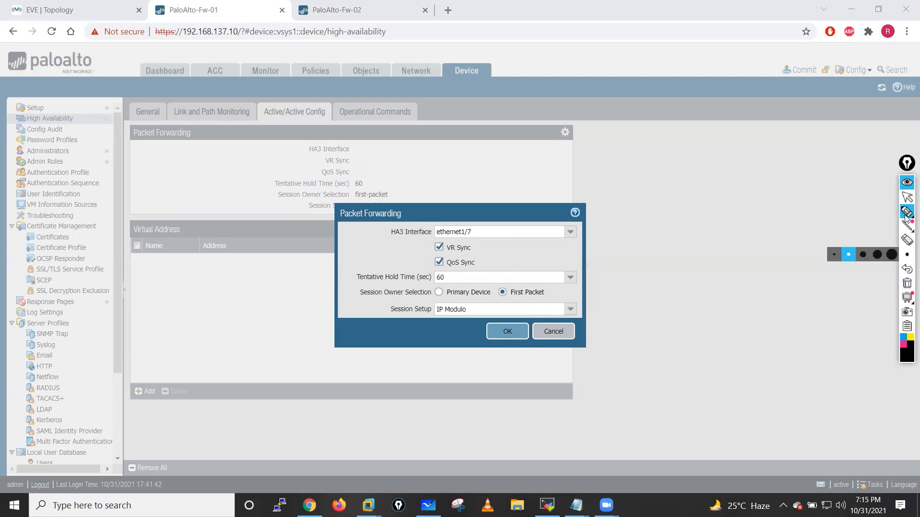
left_click(907, 197)
mouse_move(907, 211)
left_click(861, 213)
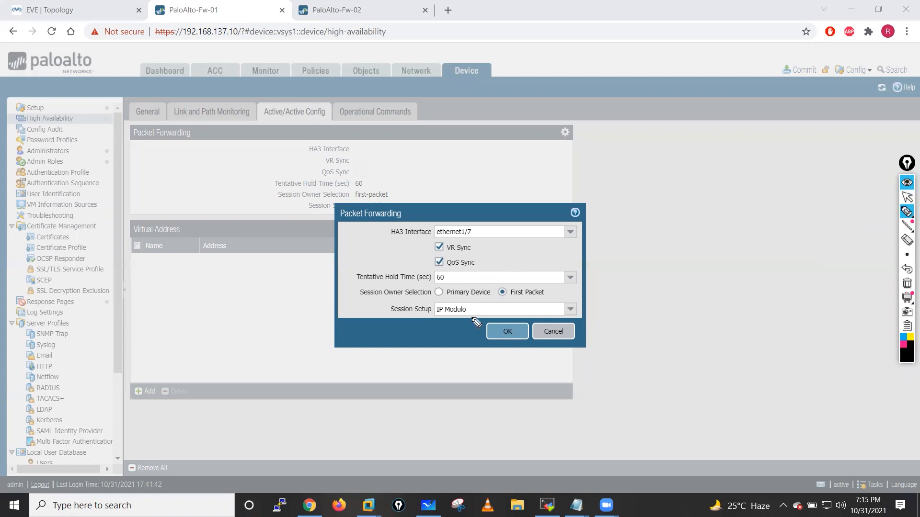
mouse_move(455, 305)
left_mouse_down()
mouse_move(414, 304)
mouse_move(386, 320)
mouse_move(475, 326)
mouse_move(441, 307)
left_mouse_up()
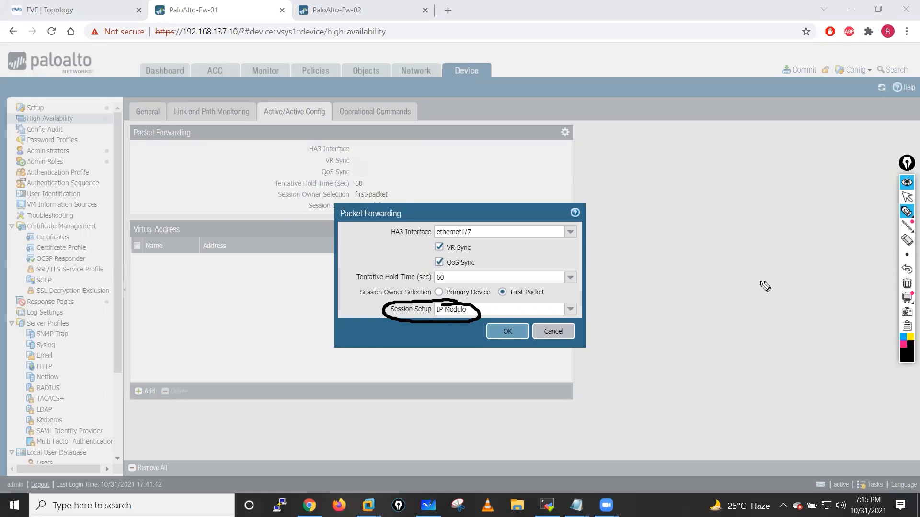
left_click(907, 284)
left_click(907, 198)
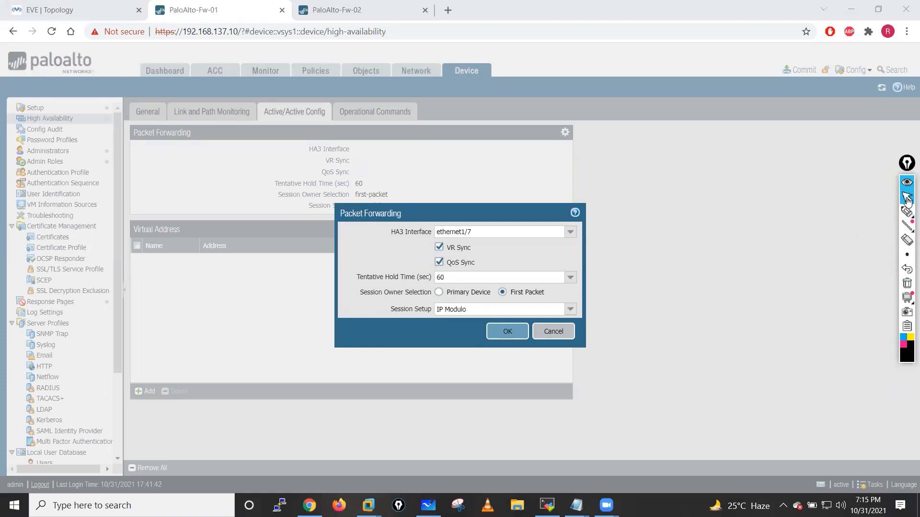
left_click(572, 314)
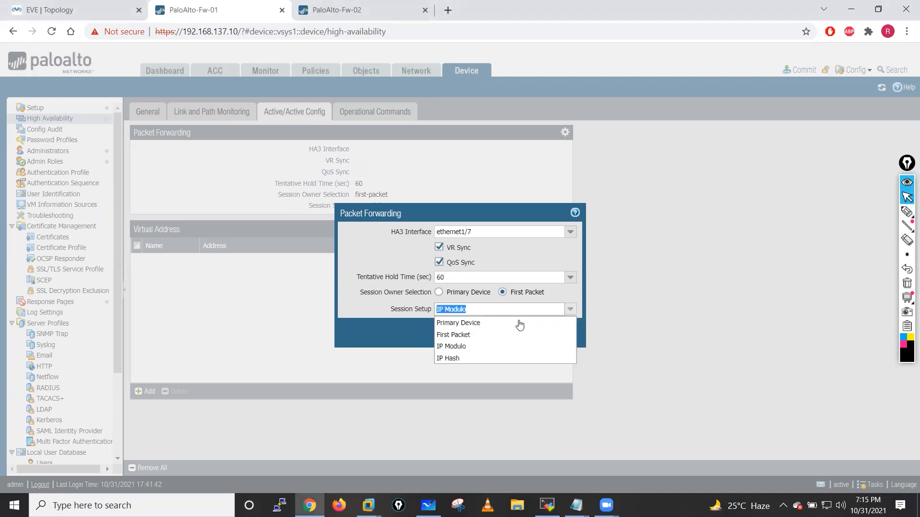
left_click(469, 335)
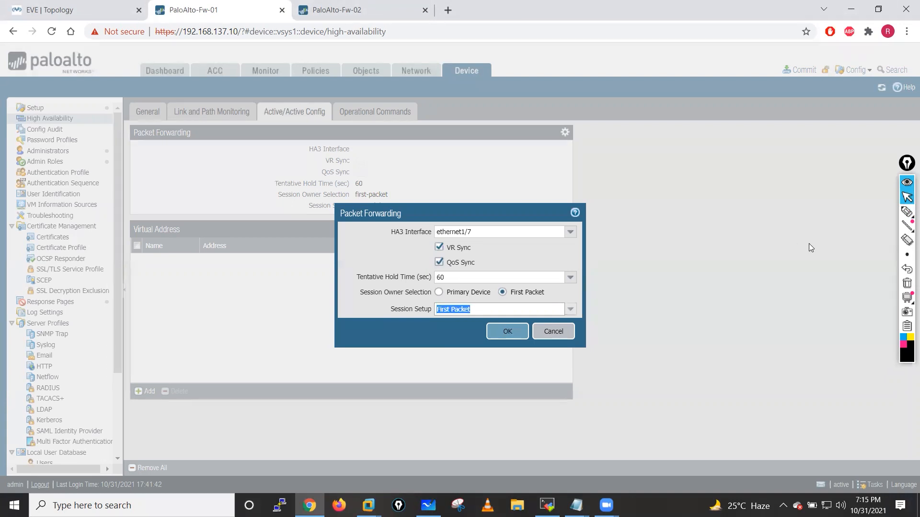
- Annotate the dialog in ink with Fw01 and 'Set' labels, circling both First Packet values, then erase it
left_click(864, 213)
mouse_move(709, 142)
left_mouse_down()
mouse_move(709, 158)
mouse_move(719, 142)
left_mouse_up()
left_click_drag(713, 151, 717, 148)
left_click_drag(721, 147, 735, 145)
left_click_drag(741, 143, 755, 151)
mouse_move(756, 128)
left_mouse_down()
mouse_move(693, 140)
mouse_move(747, 118)
left_mouse_up()
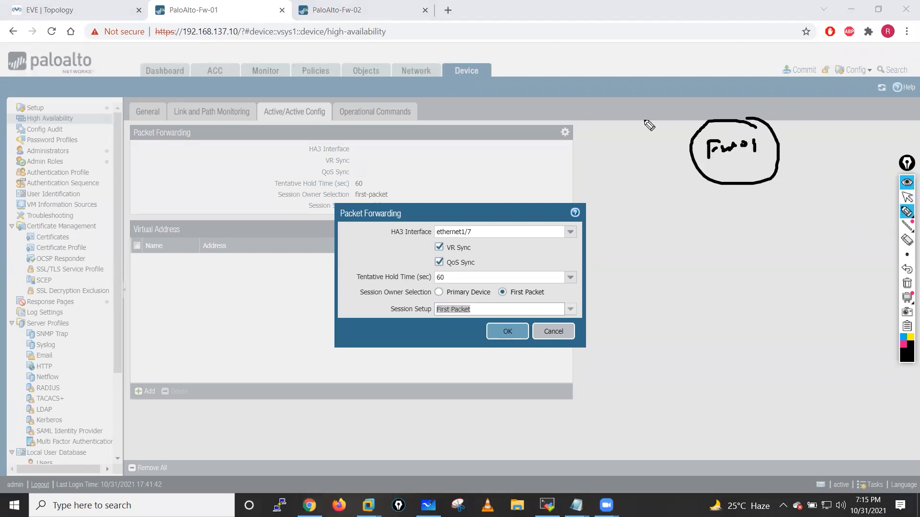
left_click_drag(574, 111, 667, 118)
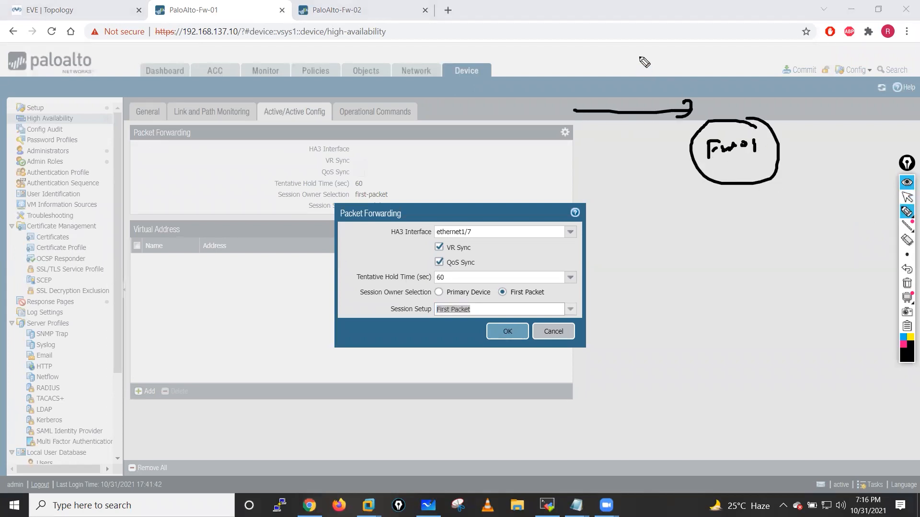
left_click_drag(626, 61, 689, 60)
left_click_drag(632, 85, 670, 87)
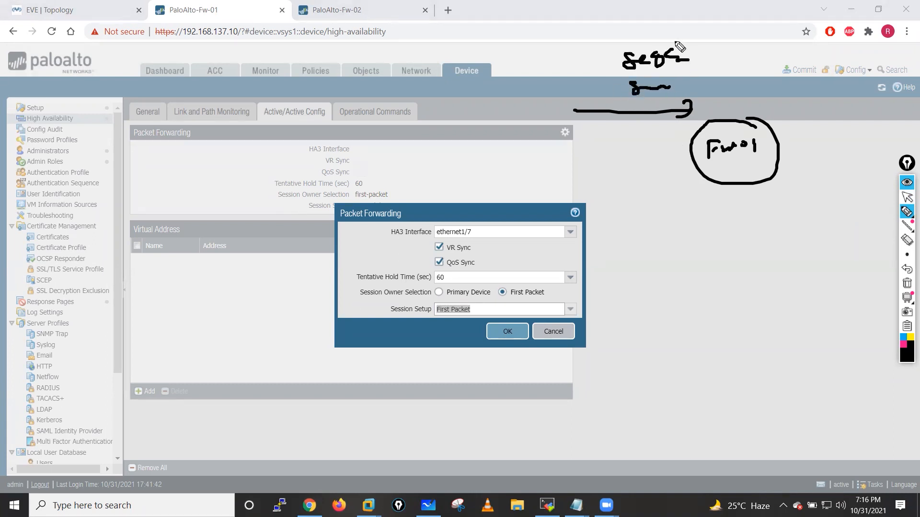
left_click_drag(675, 43, 654, 114)
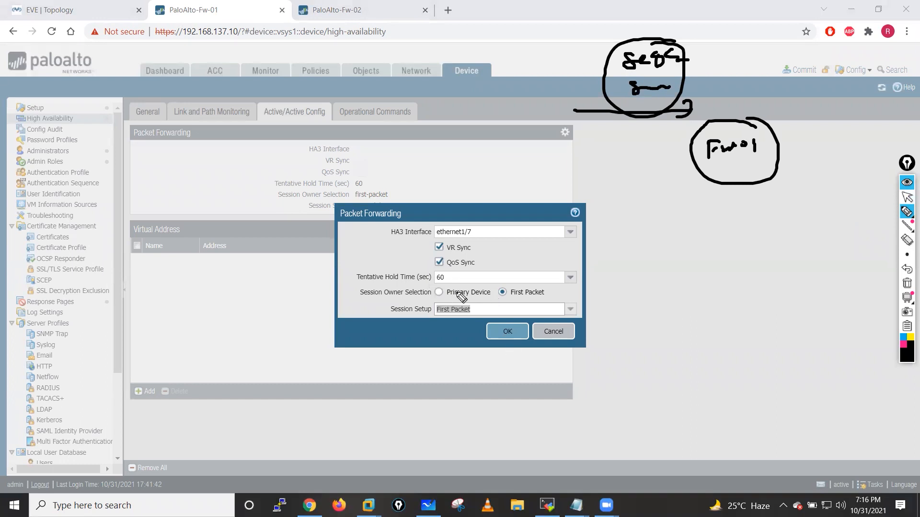
mouse_move(509, 281)
left_mouse_down()
mouse_move(493, 288)
mouse_move(520, 284)
left_mouse_up()
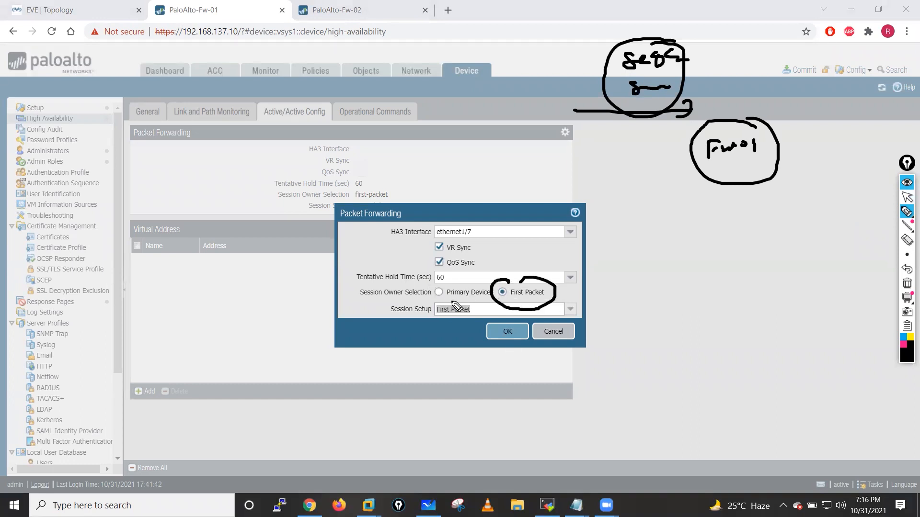
mouse_move(456, 305)
left_mouse_down()
mouse_move(453, 336)
mouse_move(474, 306)
mouse_move(463, 302)
left_mouse_up()
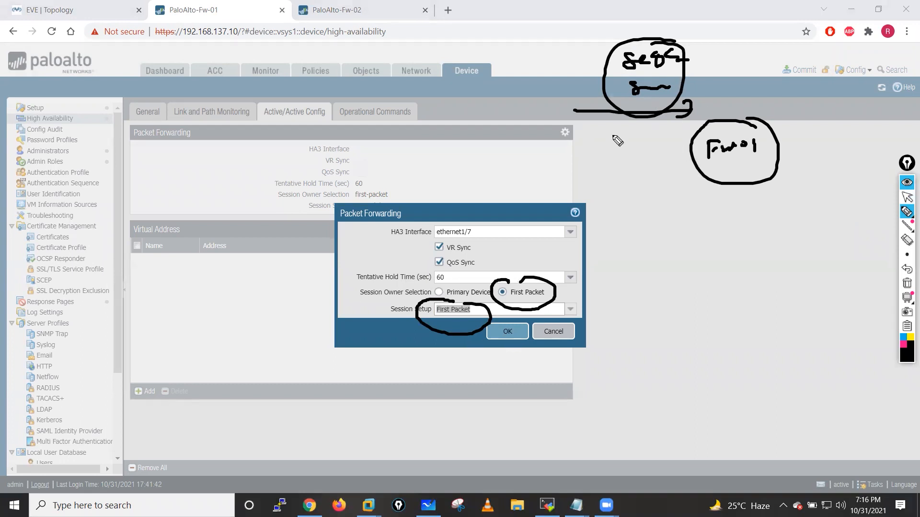
mouse_move(554, 146)
left_mouse_down()
mouse_move(644, 143)
mouse_move(640, 158)
left_mouse_up()
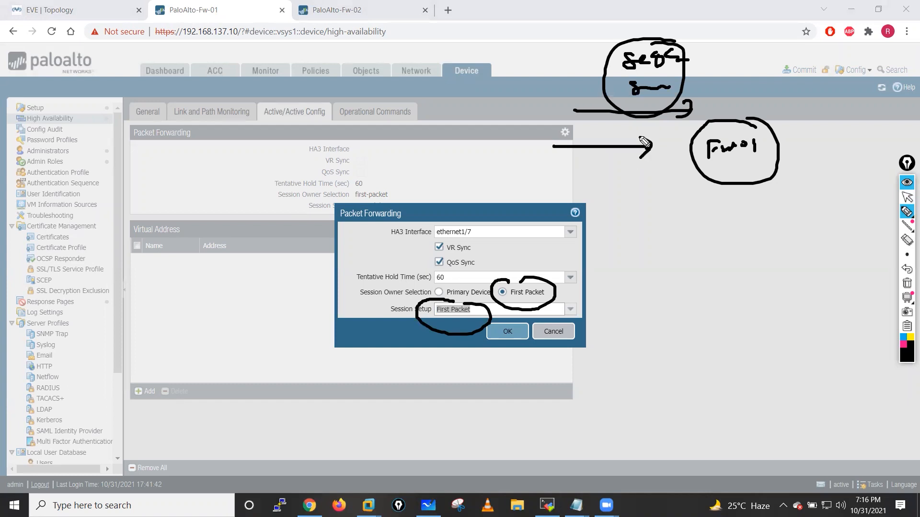
left_click(907, 283)
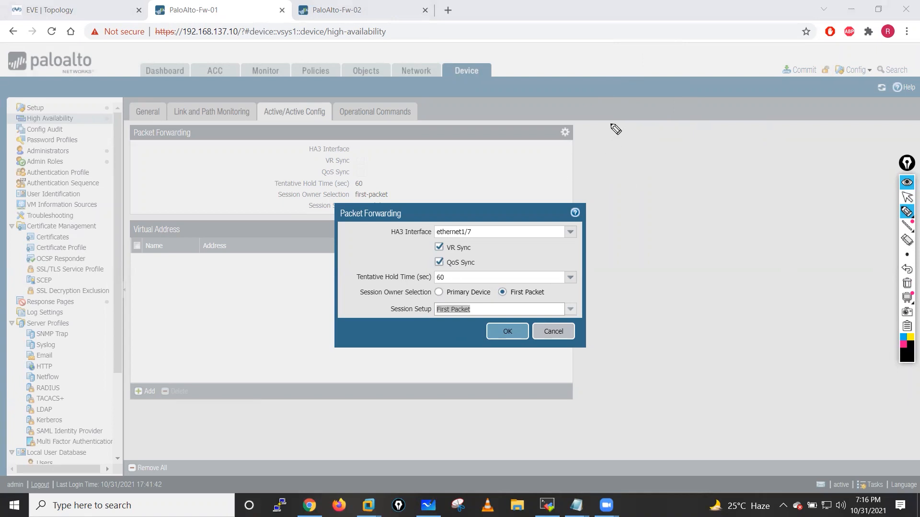
- Sketch Fw01 and Fw02 with traffic arrows, a two-way HA3 link, and circled session setup notes
mouse_move(621, 113)
left_mouse_down()
mouse_move(664, 108)
mouse_move(612, 148)
mouse_move(644, 84)
left_mouse_up()
mouse_move(604, 61)
left_mouse_down()
mouse_move(644, 60)
mouse_move(657, 47)
mouse_move(670, 58)
mouse_move(766, 48)
mouse_move(735, 91)
mouse_move(781, 70)
mouse_move(813, 69)
left_mouse_up()
left_click_drag(460, 115, 525, 117)
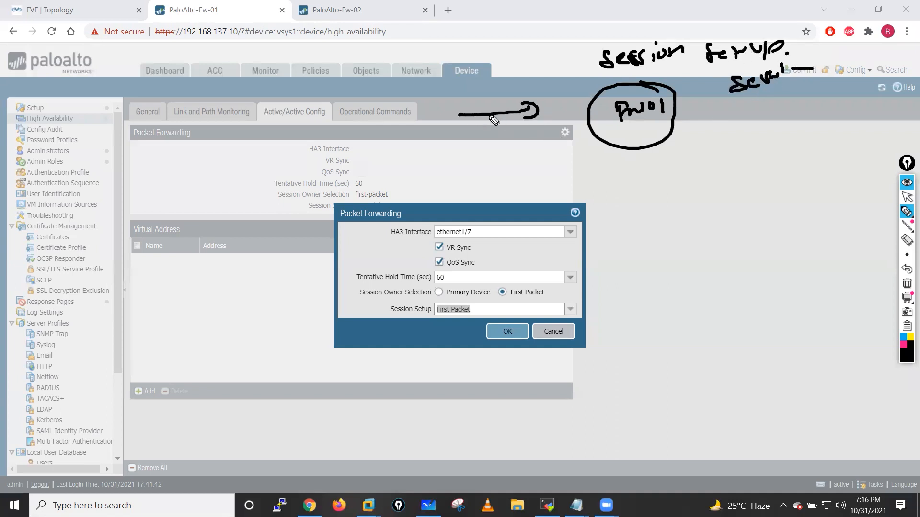
left_click_drag(680, 107, 776, 109)
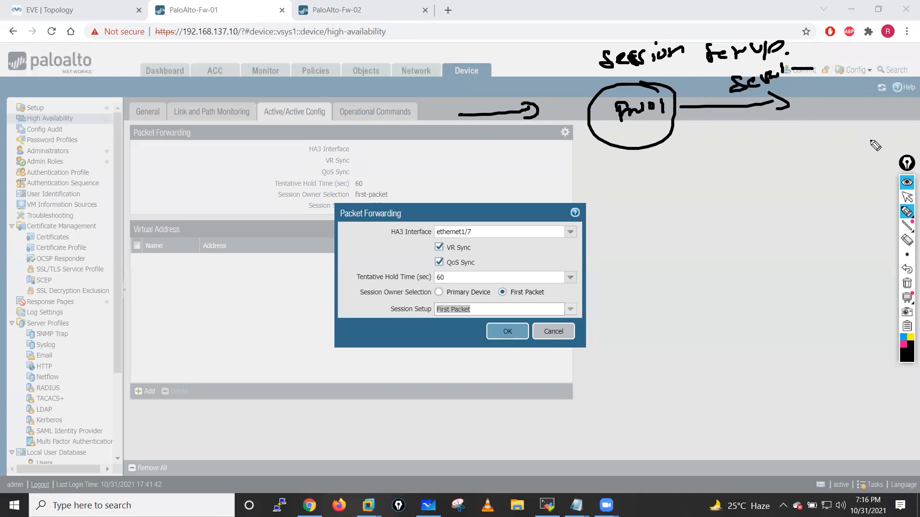
mouse_move(874, 143)
left_mouse_down()
mouse_move(733, 194)
mouse_move(741, 209)
left_mouse_up()
mouse_move(620, 224)
left_mouse_down()
mouse_move(659, 182)
mouse_move(632, 230)
mouse_move(646, 211)
mouse_move(676, 201)
left_mouse_up()
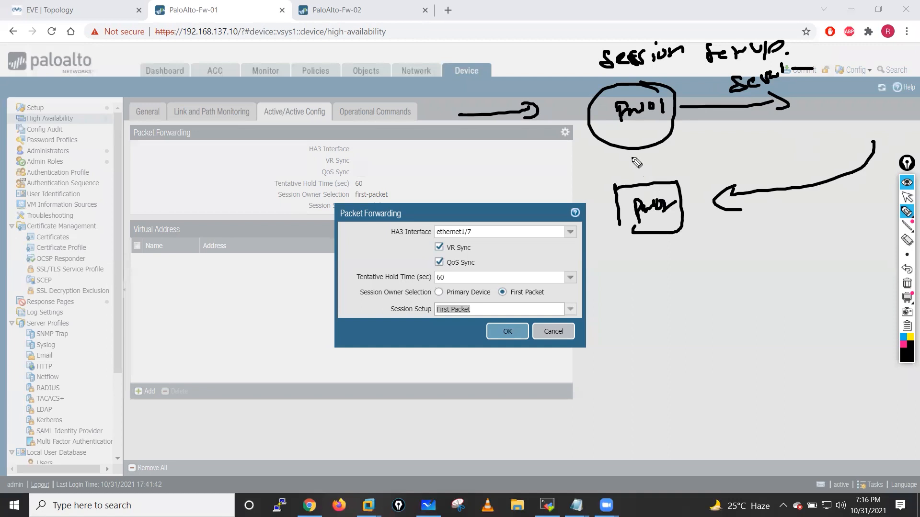
mouse_move(630, 151)
left_mouse_down()
mouse_move(629, 178)
mouse_move(594, 181)
mouse_move(613, 166)
mouse_move(621, 181)
left_mouse_up()
mouse_move(721, 199)
left_mouse_down()
mouse_move(671, 203)
mouse_move(644, 177)
mouse_move(646, 154)
left_mouse_up()
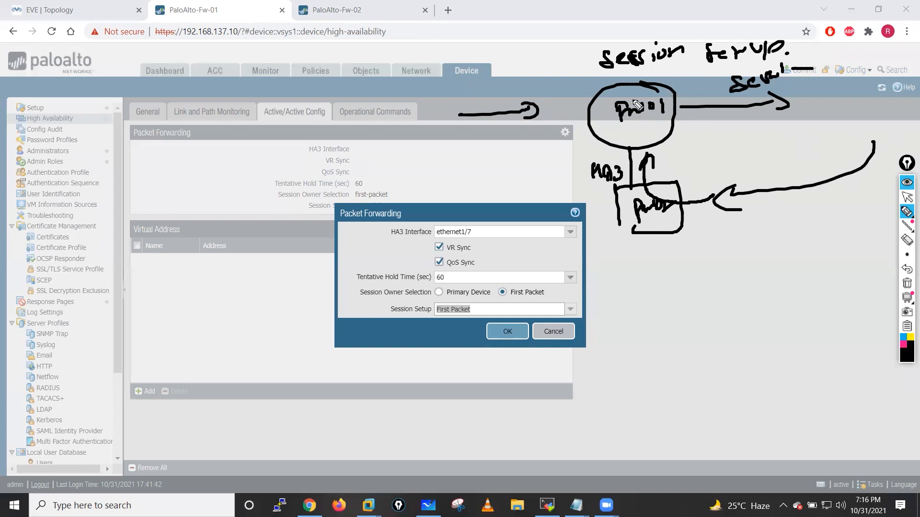
mouse_move(657, 32)
left_mouse_down()
mouse_move(599, 48)
mouse_move(716, 96)
mouse_move(664, 28)
left_mouse_up()
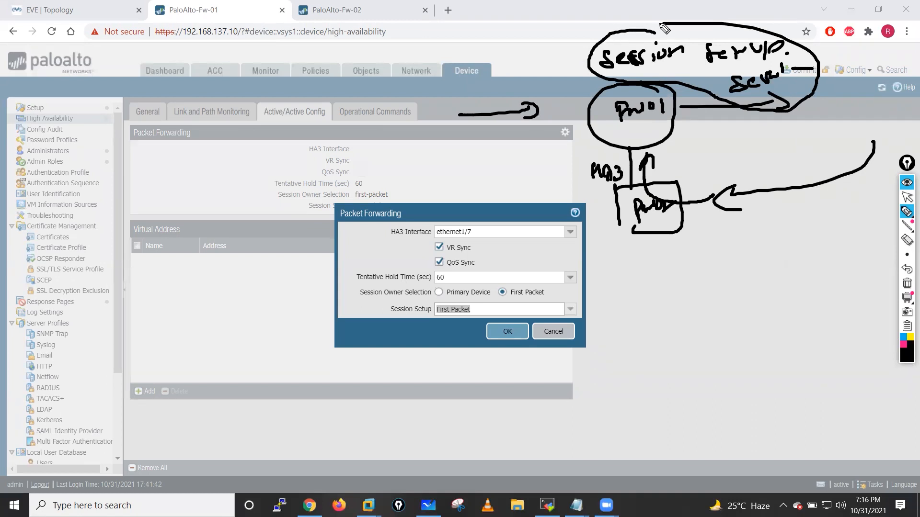
mouse_move(604, 154)
left_mouse_down()
mouse_move(577, 181)
mouse_move(581, 152)
mouse_move(627, 148)
mouse_move(668, 185)
left_mouse_up()
left_click_drag(660, 185, 675, 184)
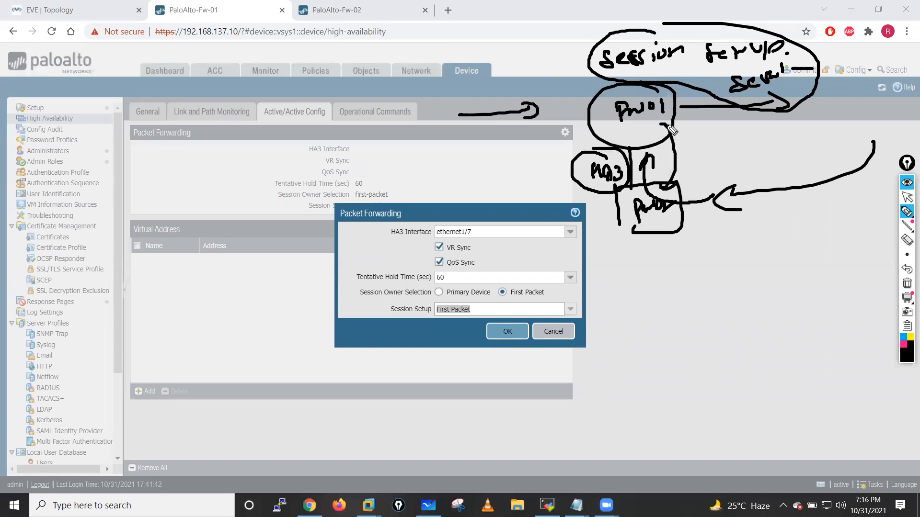
left_click_drag(657, 137, 669, 125)
- Erase the ink, save Fw-01's Packet Forwarding settings, and switch to PaloAlto-Fw-02
left_click(907, 284)
left_click(906, 199)
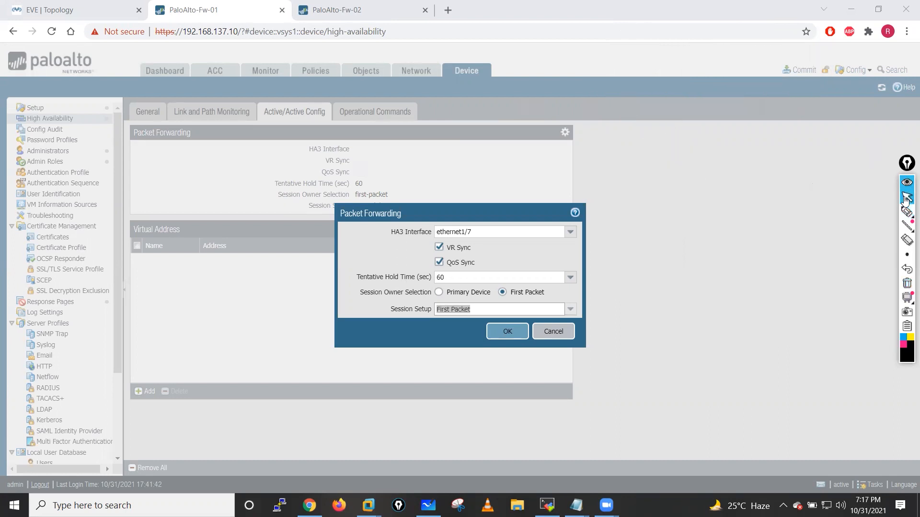
left_click(508, 335)
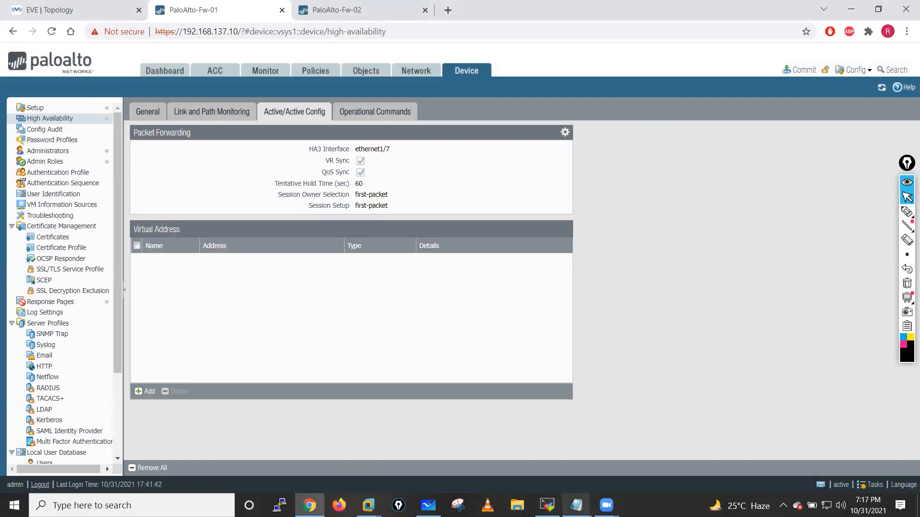
mouse_move(576, 505)
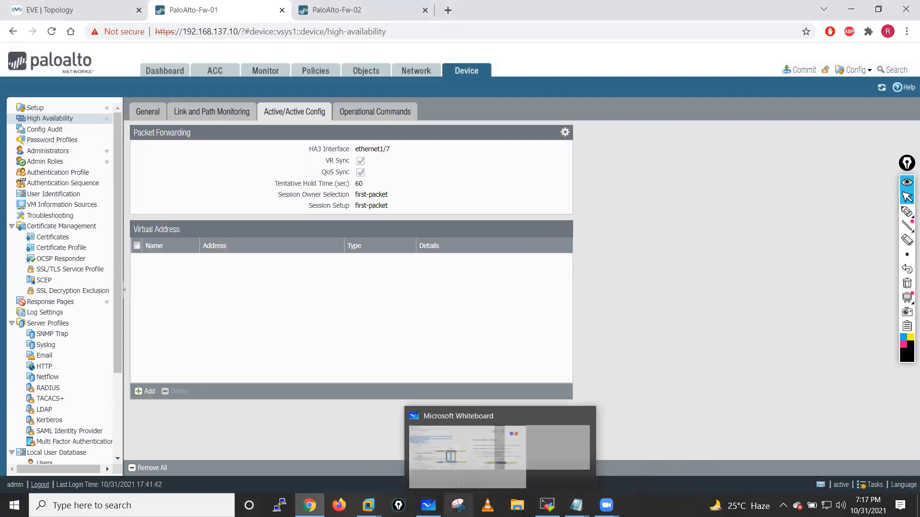
left_click(342, 5)
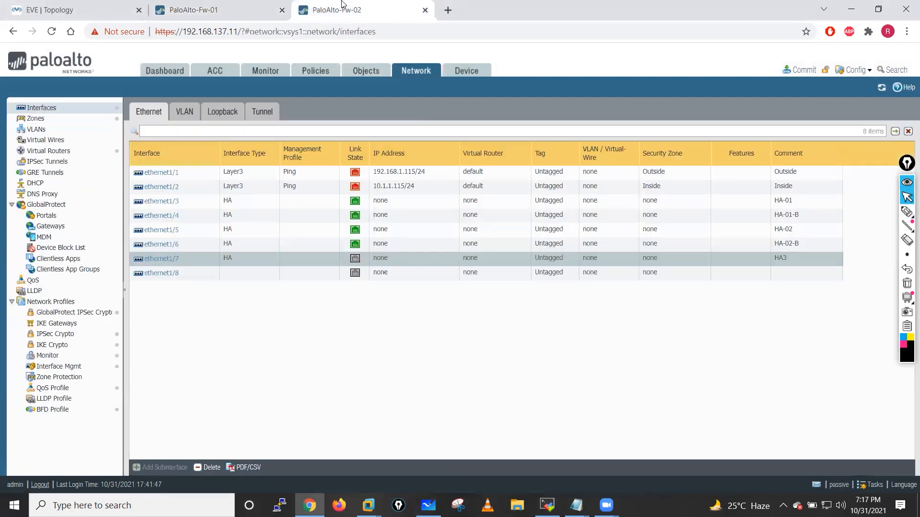
- Switch Fw-02's HA setup to Active Active mode, with description 'Active Active' and device ID 1
left_click(463, 77)
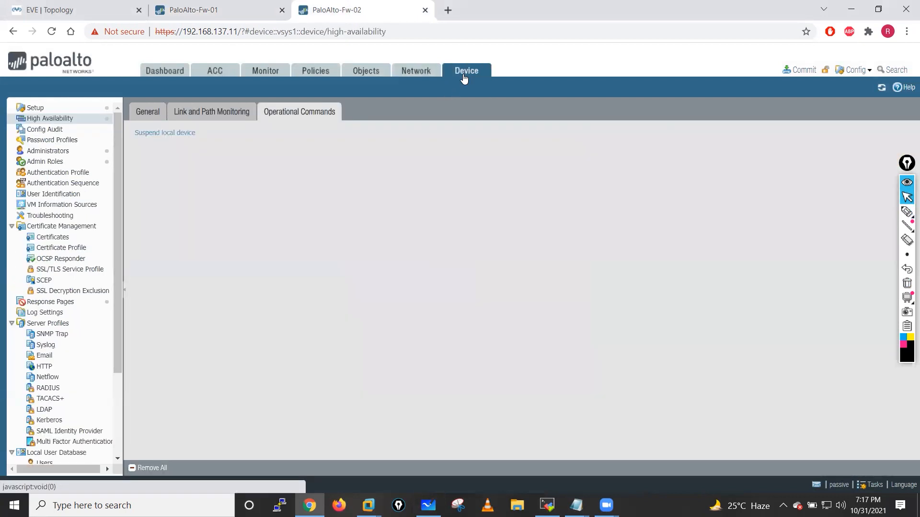
left_click(155, 111)
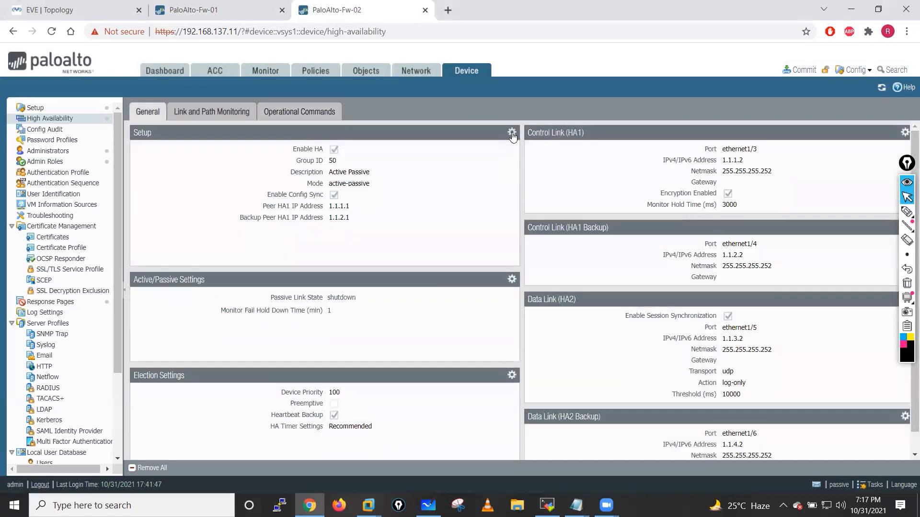
left_click(511, 132)
left_click_drag(489, 247, 468, 250)
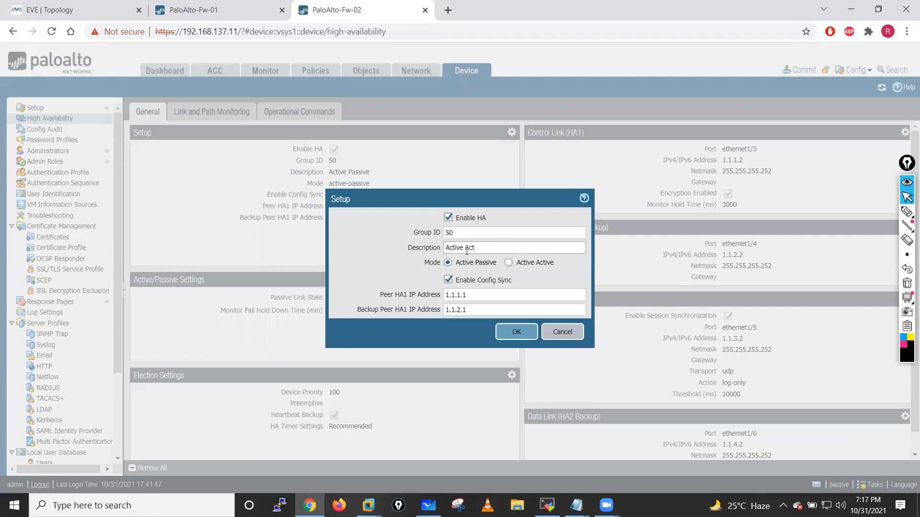
left_click(508, 263)
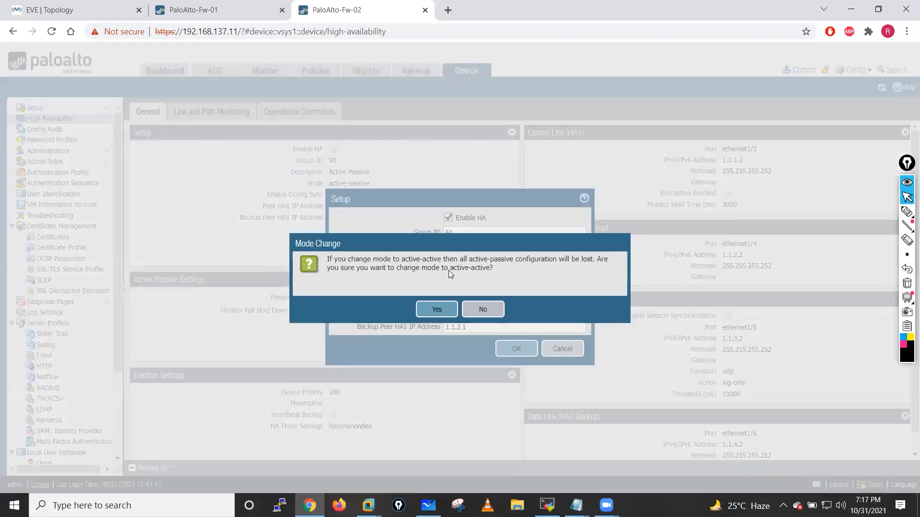
key("Return")
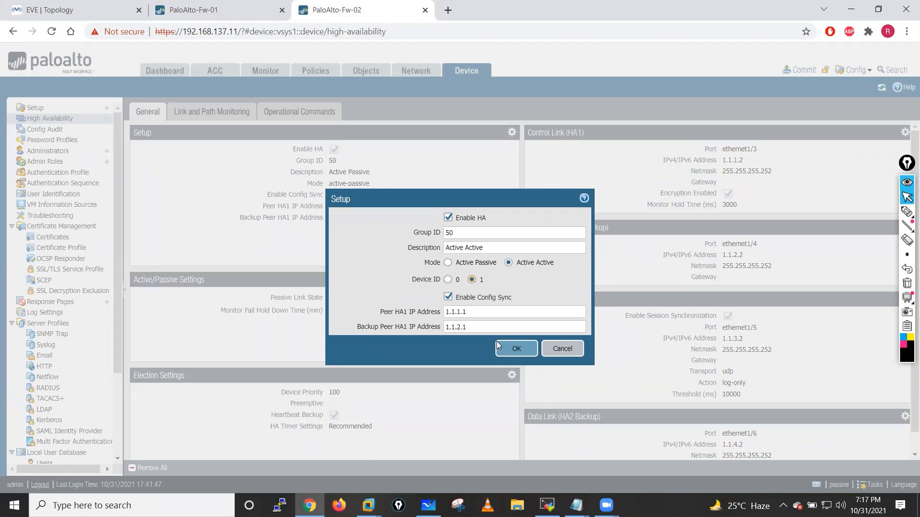
left_click(516, 355)
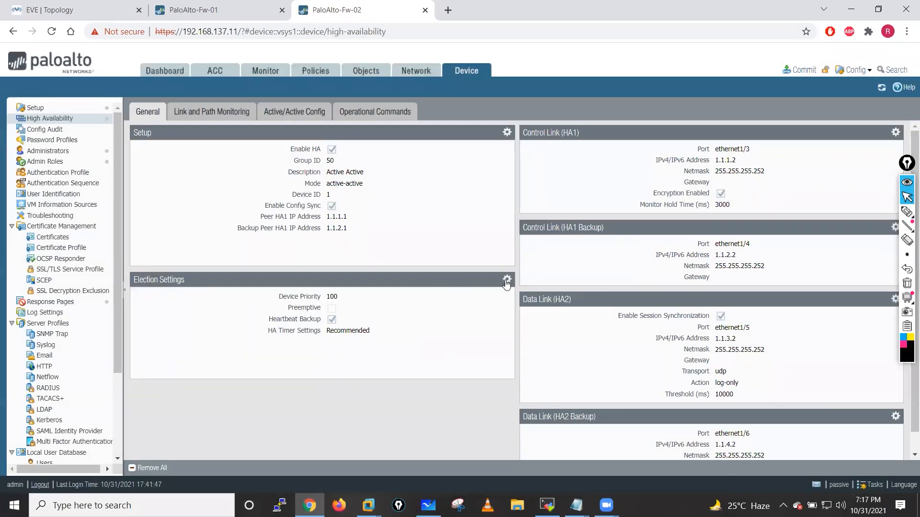
- Turn on Preemptive in Fw-02's election settings, keeping device priority 100
left_click(506, 278)
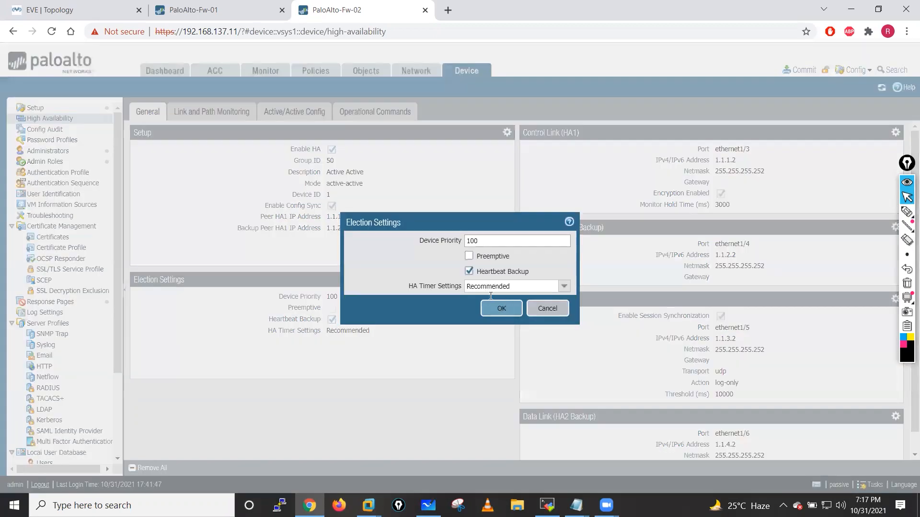
key("Tab")
key("space")
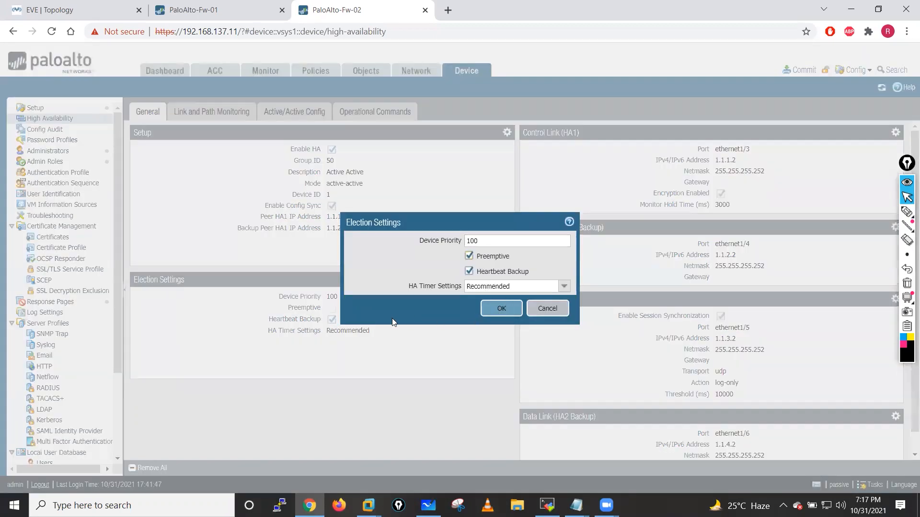
key("Escape")
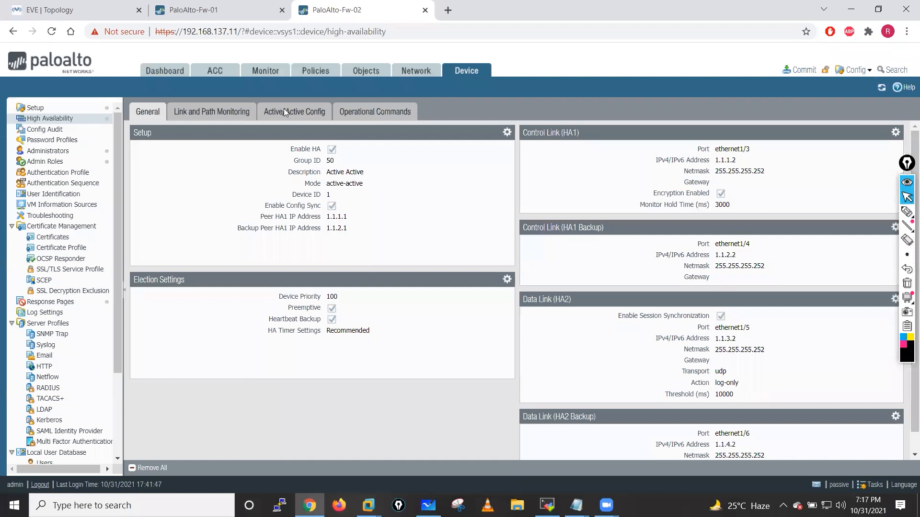
- Set Fw-02's HA3 link to ethernet1/7 with QoS sync and First Packet session setup, then return to Fw-01
left_click(284, 109)
left_click(565, 133)
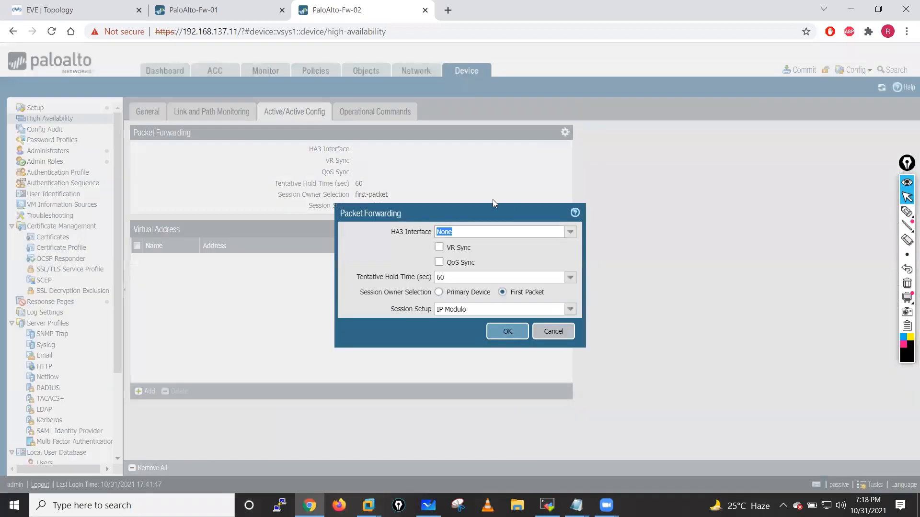
left_click(570, 233)
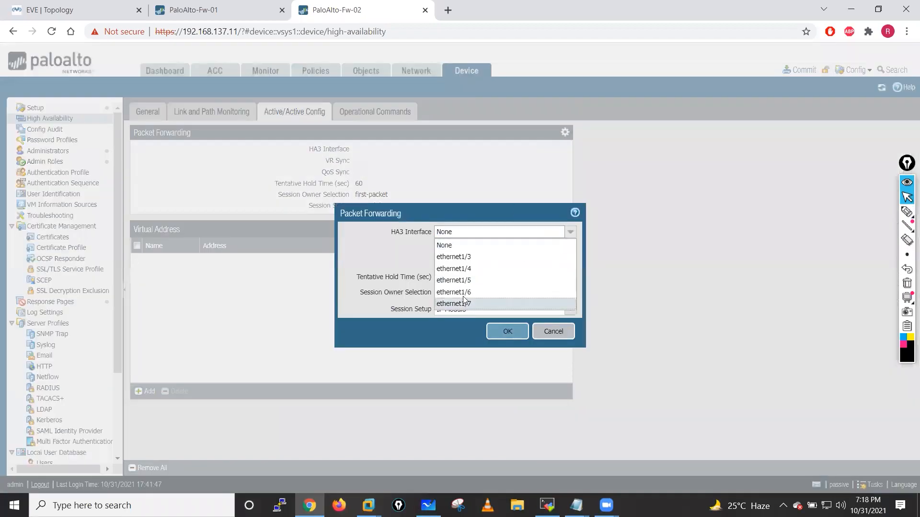
left_click(467, 302)
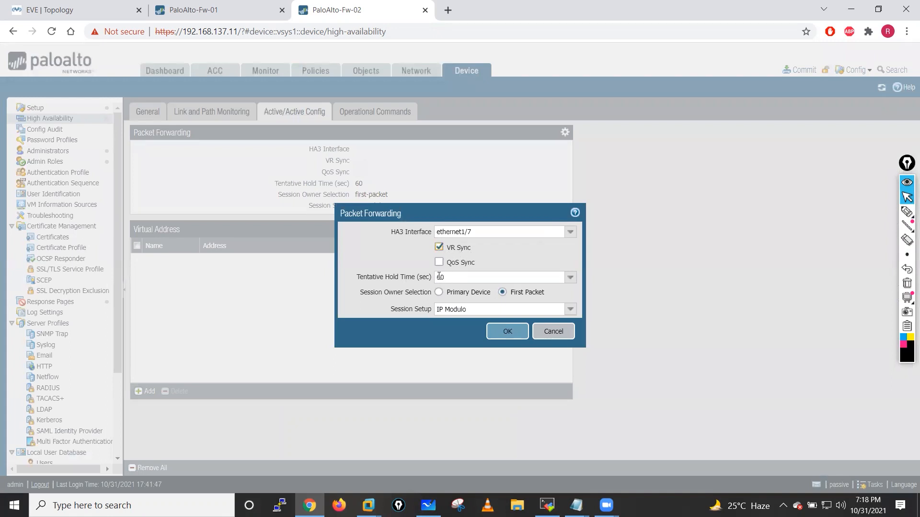
left_click(439, 262)
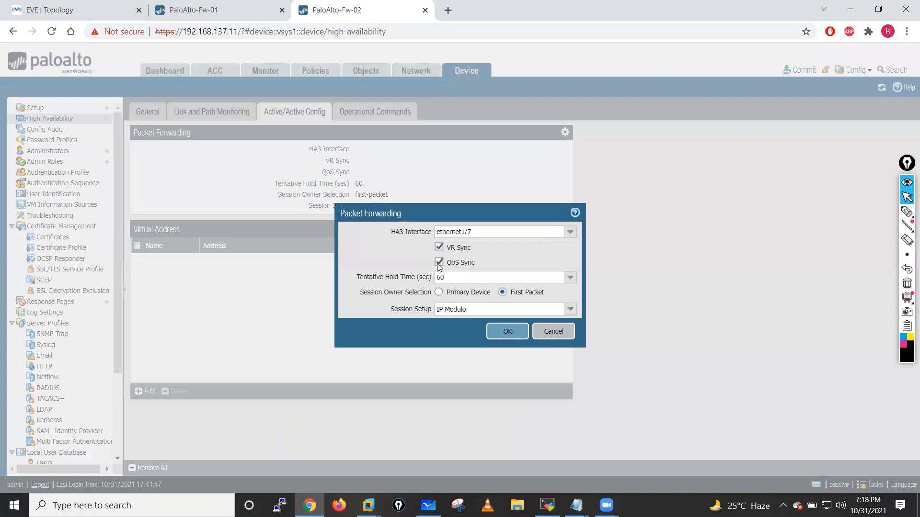
left_click(570, 309)
left_click(476, 334)
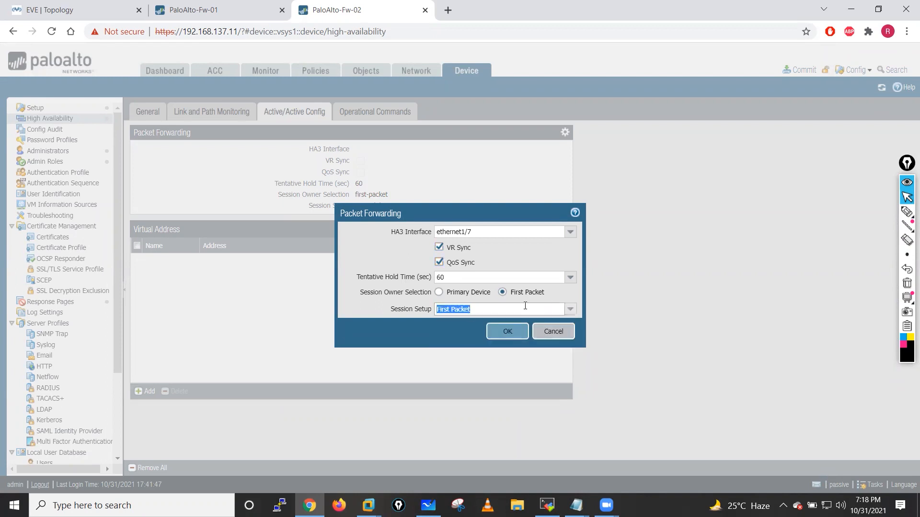
left_click(514, 334)
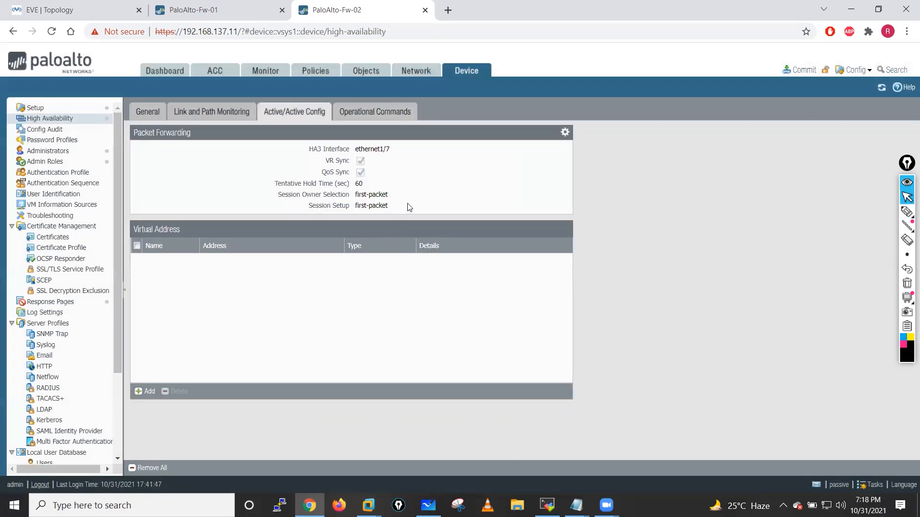
left_click(221, 6)
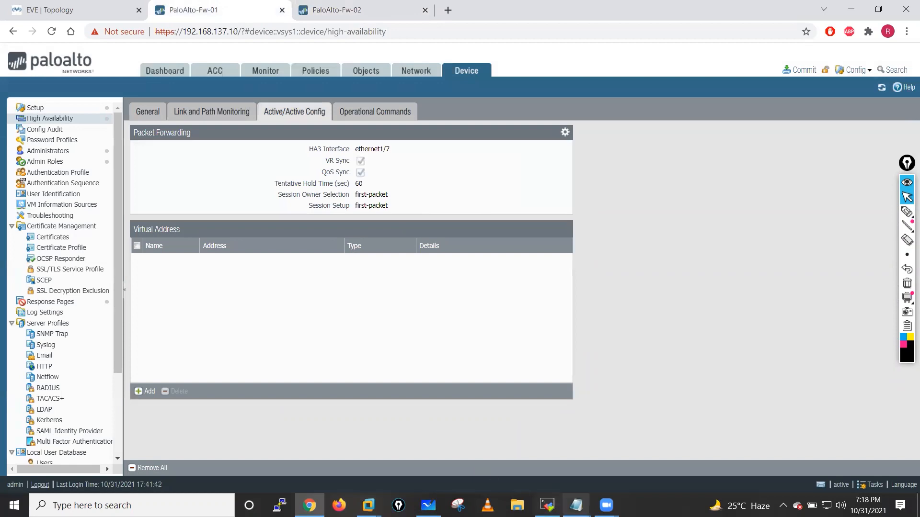
left_click(576, 505)
- Bring up the PaloAlto Class Topics Notepad window showing the Day 08 cluster packet-flow notes
left_click(539, 468)
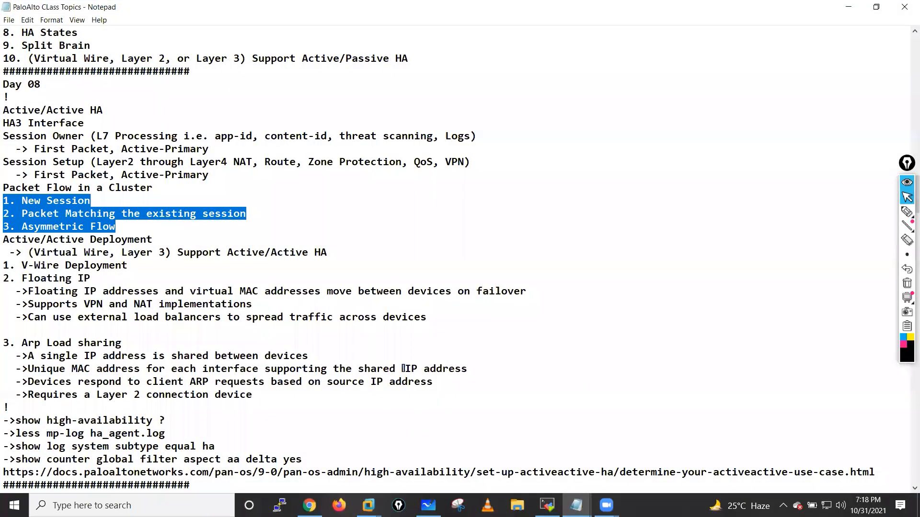
left_click(428, 505)
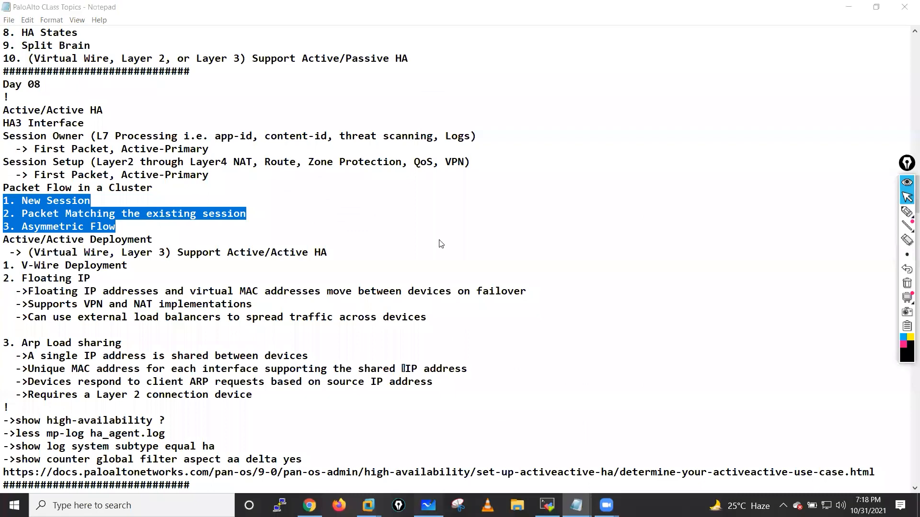
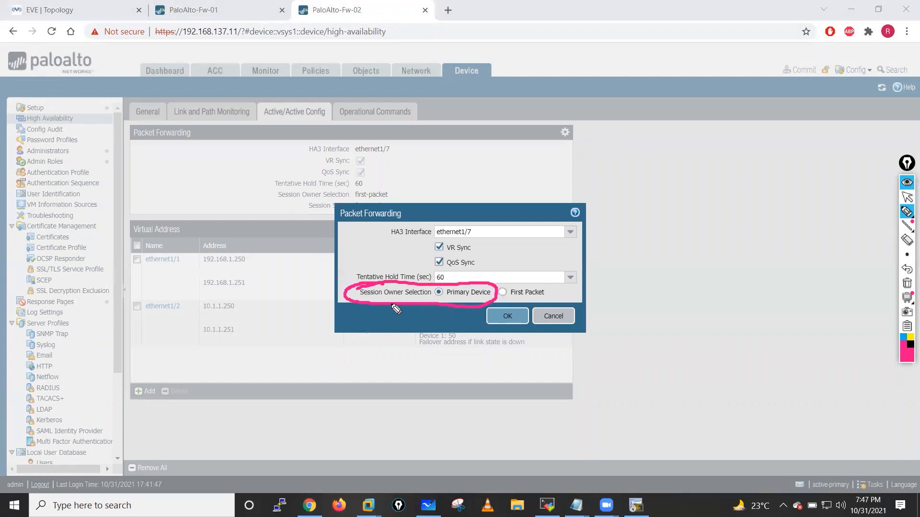
- Annotate the dialog: arrow at the session owner option, an A|P note, and mark Primary Device
mouse_move(447, 366)
left_mouse_down()
mouse_move(451, 314)
mouse_move(456, 327)
mouse_move(475, 325)
left_mouse_up()
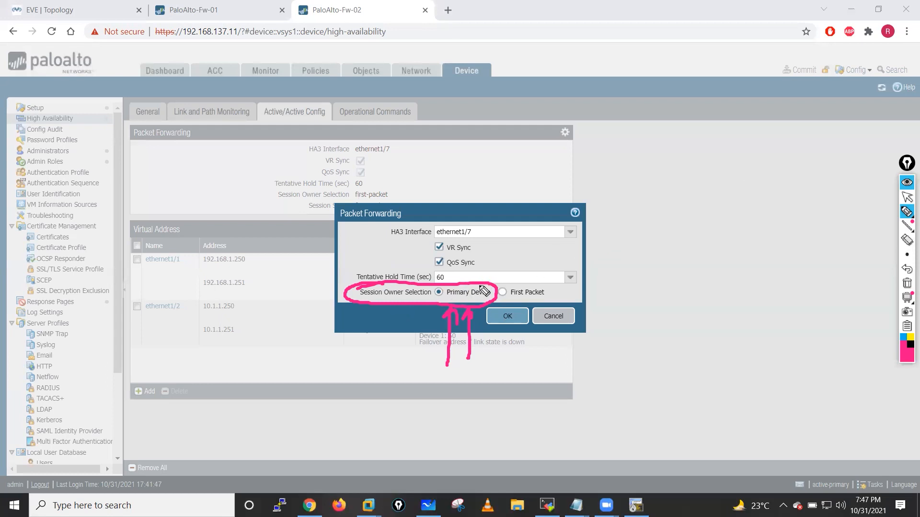
mouse_move(698, 266)
left_mouse_down()
mouse_move(706, 235)
mouse_move(723, 263)
mouse_move(748, 238)
mouse_move(726, 275)
left_mouse_up()
left_click_drag(733, 198, 727, 274)
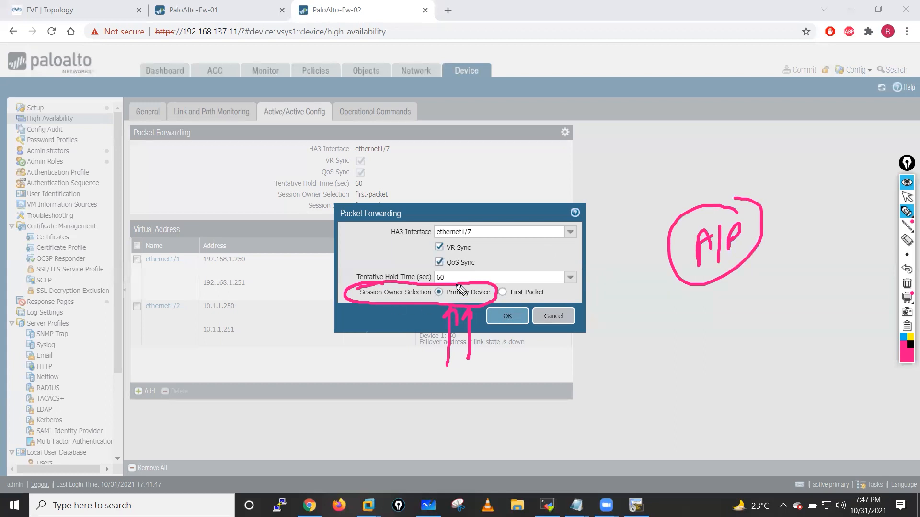
left_click_drag(472, 277, 403, 330)
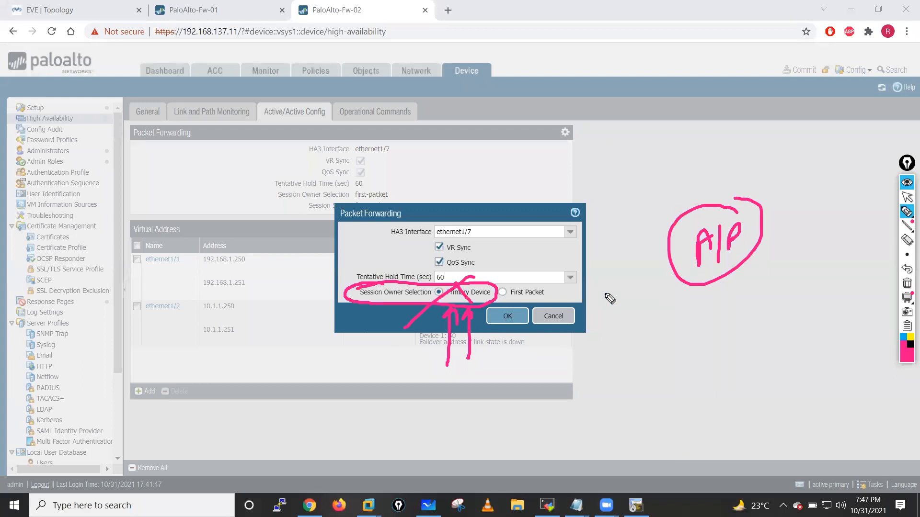
left_click(907, 283)
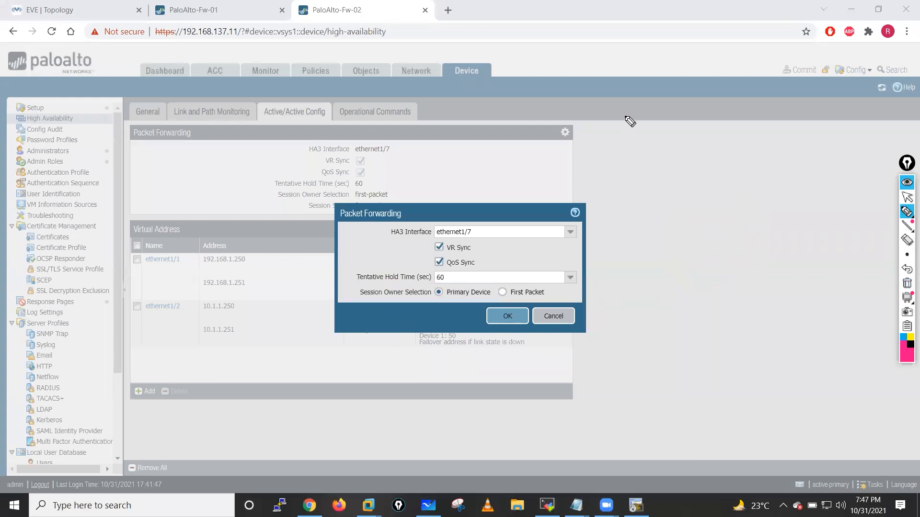
- Annotate Fw01 as primary-active and Fw2's role, circling the Primary Device option
mouse_move(500, 86)
left_mouse_down()
mouse_move(504, 112)
mouse_move(527, 95)
mouse_move(557, 96)
left_mouse_up()
left_click_drag(754, 133, 767, 129)
mouse_move(756, 132)
left_mouse_down()
mouse_move(756, 151)
mouse_move(786, 129)
mouse_move(822, 129)
left_mouse_up()
left_click_drag(567, 73, 558, 75)
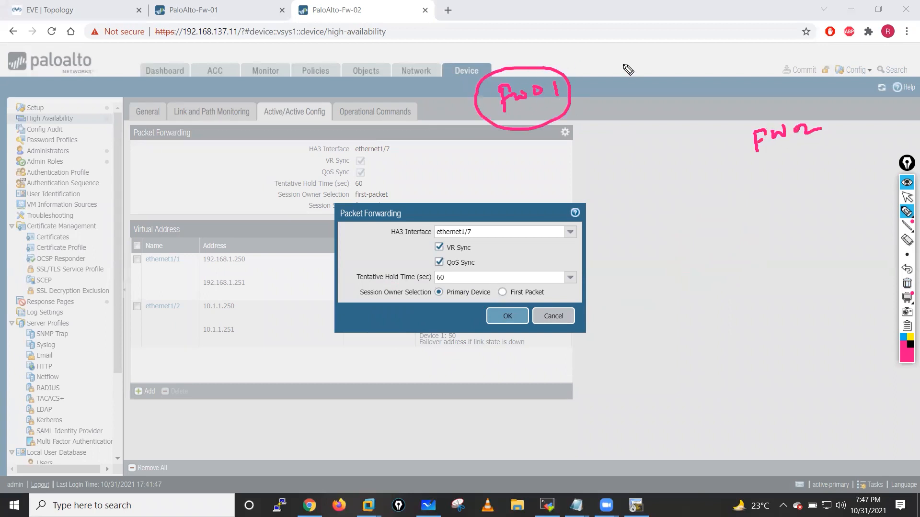
left_click_drag(618, 47, 625, 75)
mouse_move(631, 60)
left_mouse_down()
mouse_move(642, 71)
mouse_move(789, 50)
left_mouse_up()
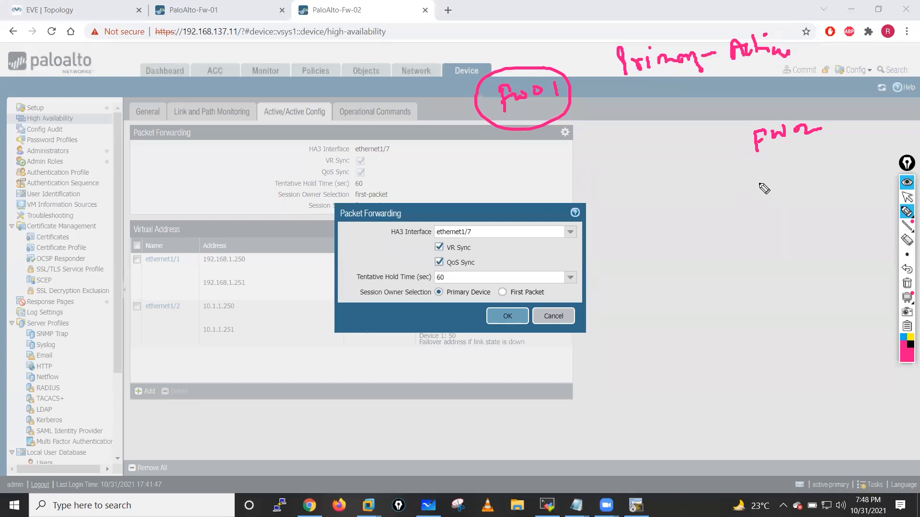
mouse_move(755, 174)
left_mouse_down()
mouse_move(759, 196)
mouse_move(757, 186)
left_mouse_up()
left_click(774, 173)
mouse_move(764, 180)
left_mouse_down()
mouse_move(775, 190)
mouse_move(842, 168)
mouse_move(850, 155)
mouse_move(872, 164)
left_mouse_up()
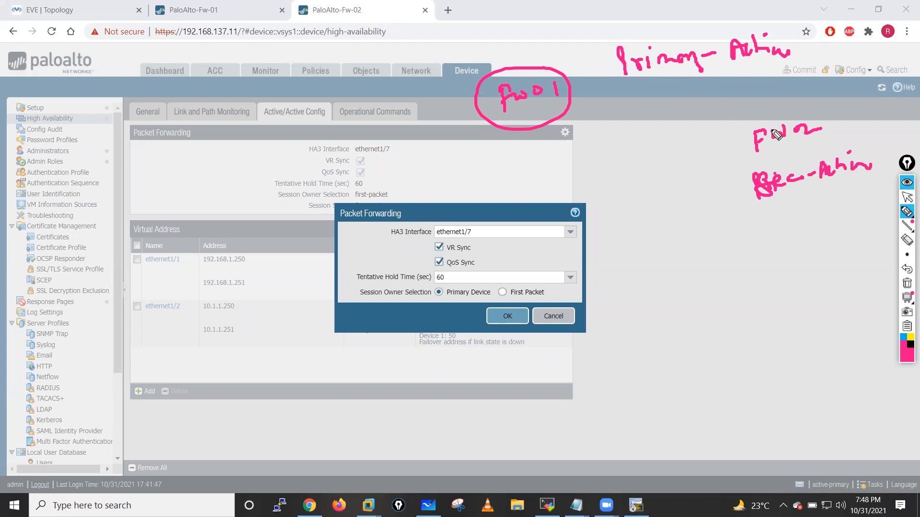
mouse_move(768, 112)
left_mouse_down()
mouse_move(749, 156)
mouse_move(767, 111)
left_mouse_up()
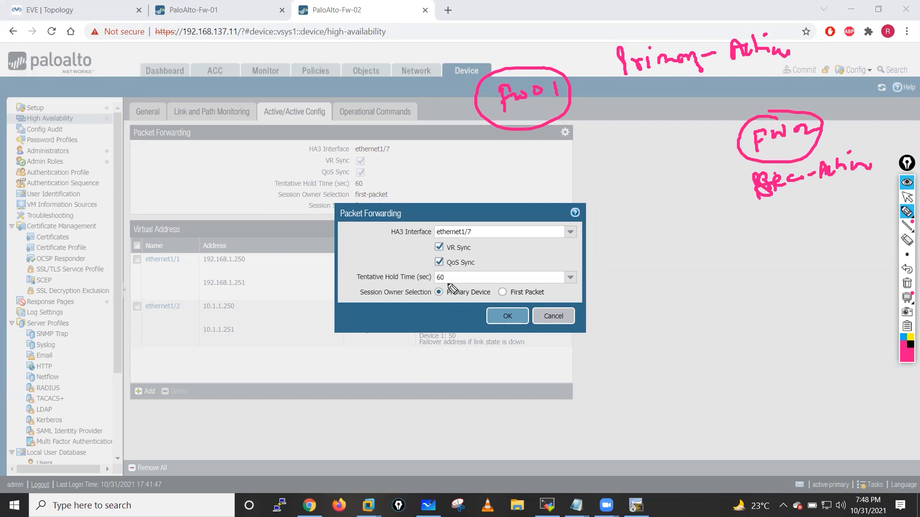
mouse_move(449, 285)
left_mouse_down()
mouse_move(433, 307)
mouse_move(493, 304)
mouse_move(446, 290)
left_mouse_up()
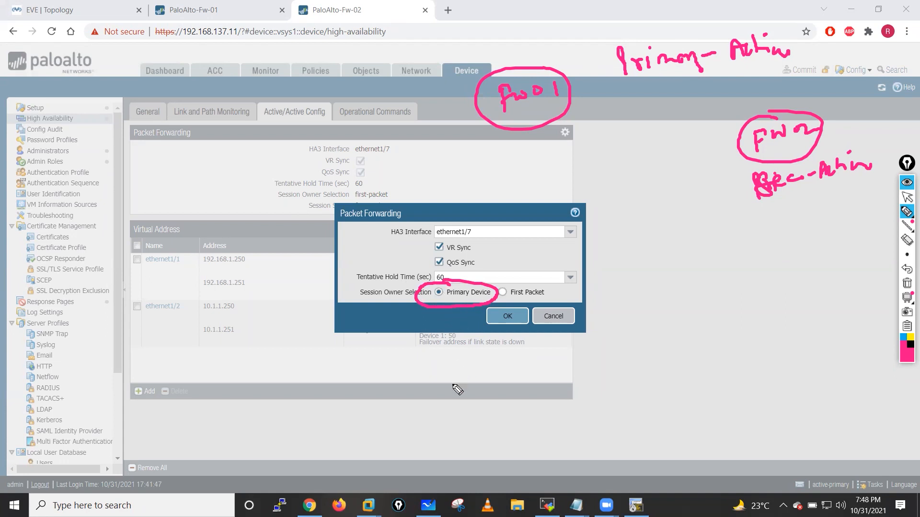
mouse_move(452, 385)
left_mouse_down()
mouse_move(453, 298)
mouse_move(463, 312)
left_mouse_up()
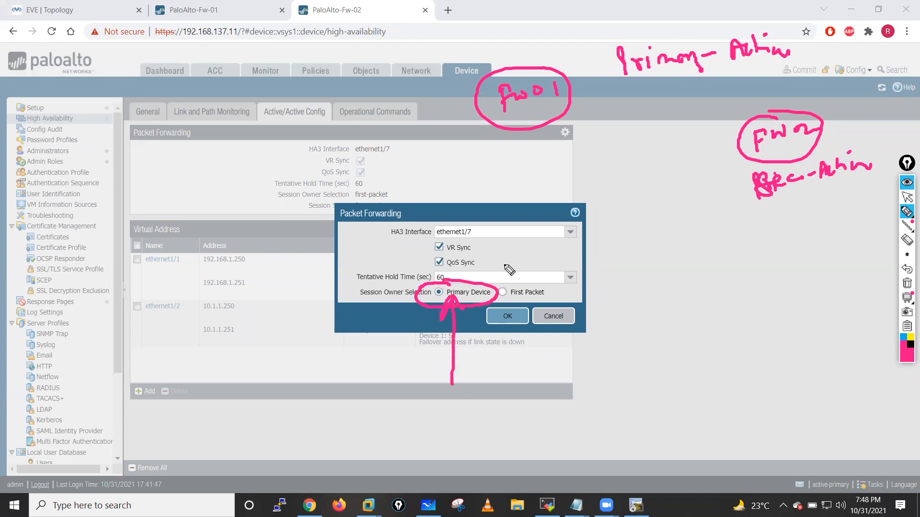
mouse_move(637, 32)
left_mouse_down()
mouse_move(768, 89)
mouse_move(642, 43)
left_mouse_up()
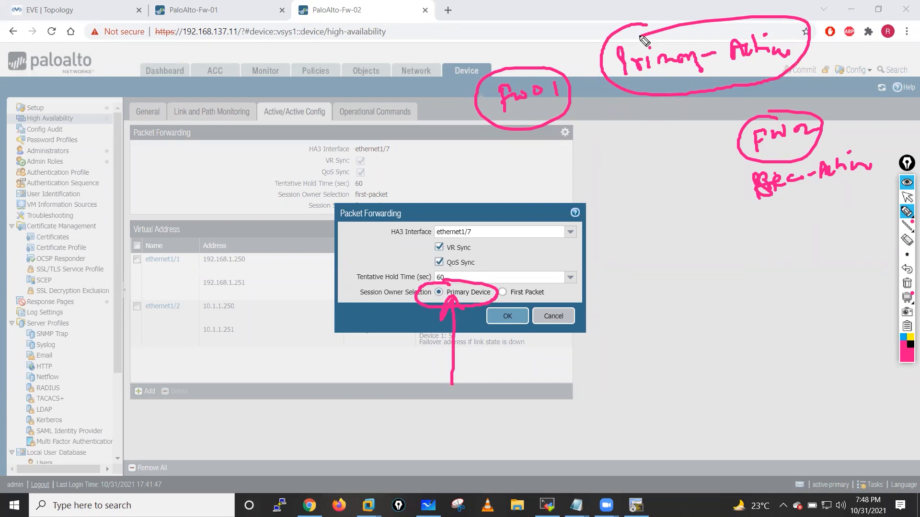
left_click(906, 284)
left_click(907, 197)
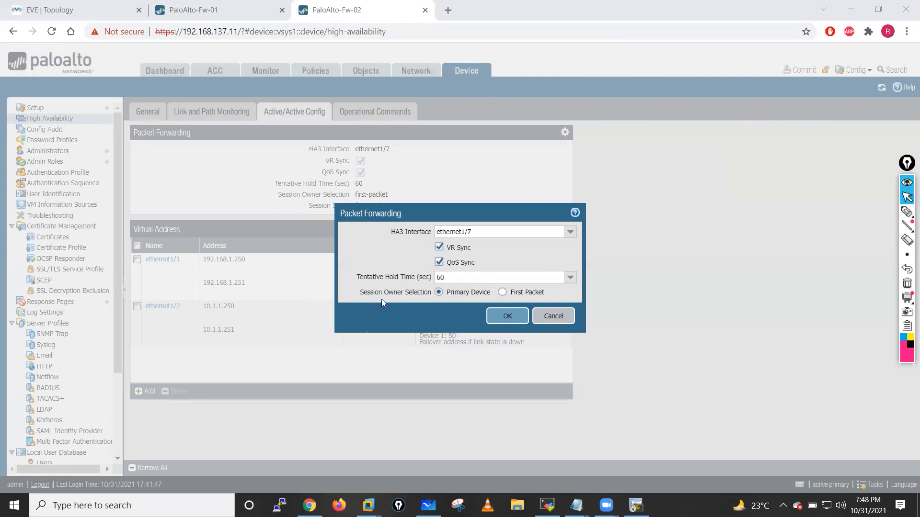
- Select First Packet as session owner and IP Modulo as session setup
left_click(502, 292)
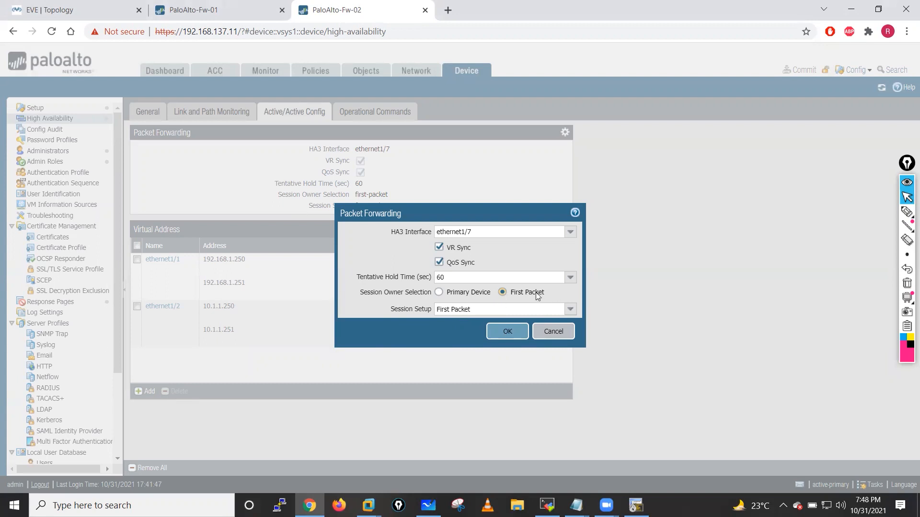
left_click(574, 312)
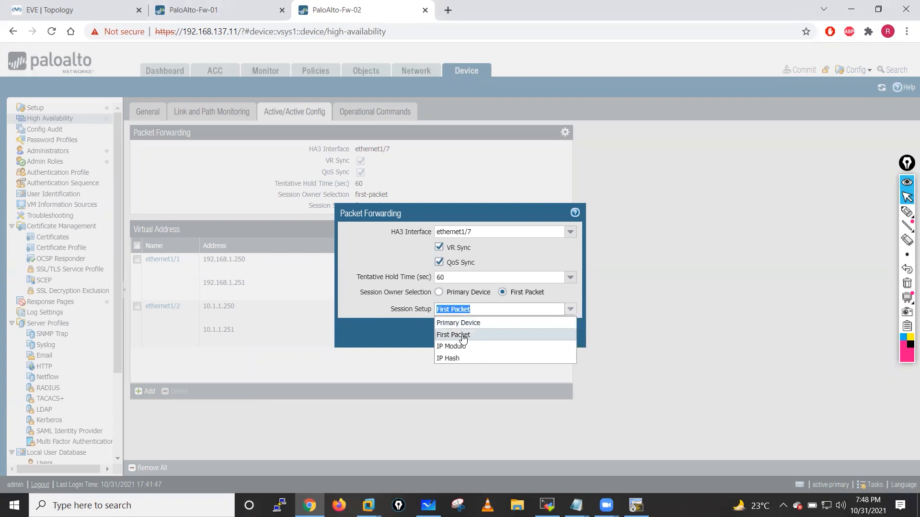
left_click(451, 347)
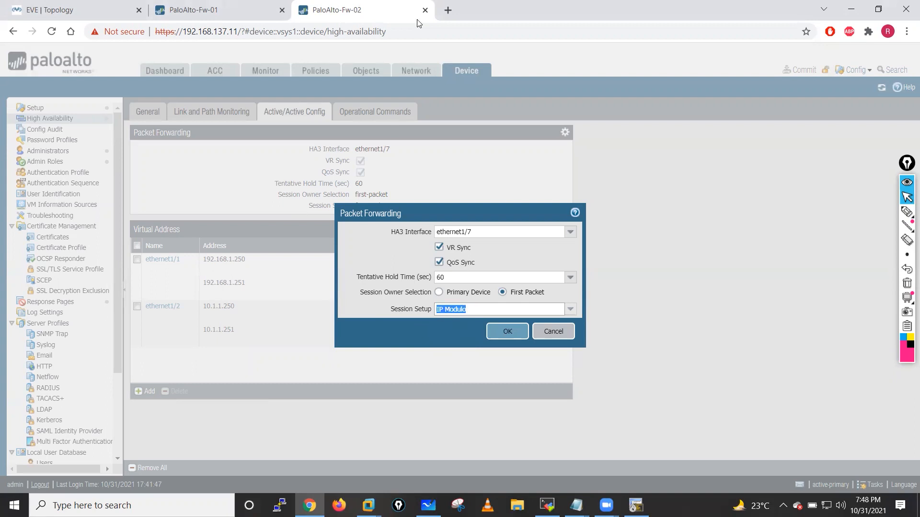
left_click(448, 9)
- Search Google for 'palo alto active actoive ha algorithm'
left_click(443, 31)
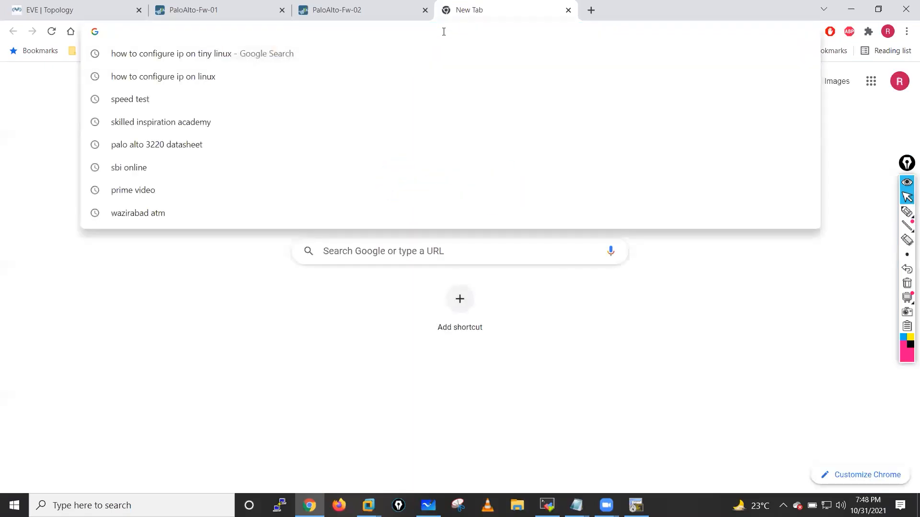
type("palo alto ")
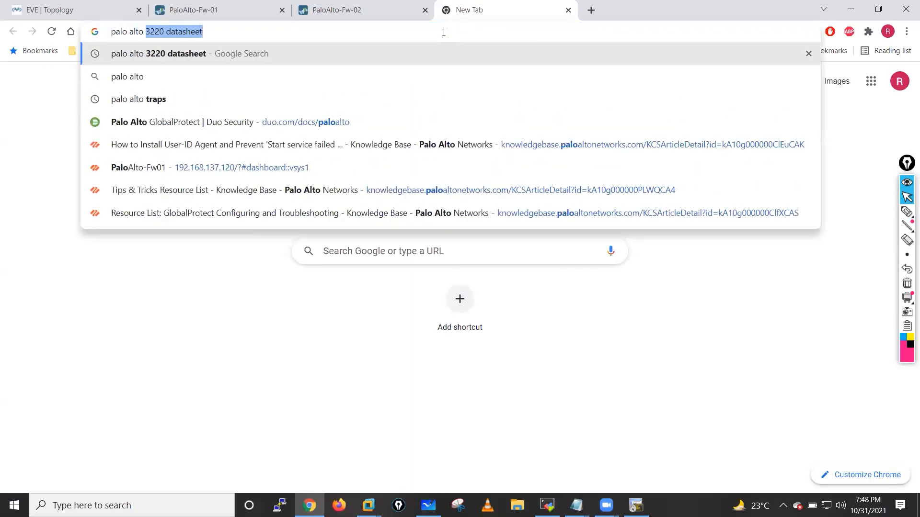
type("ip")
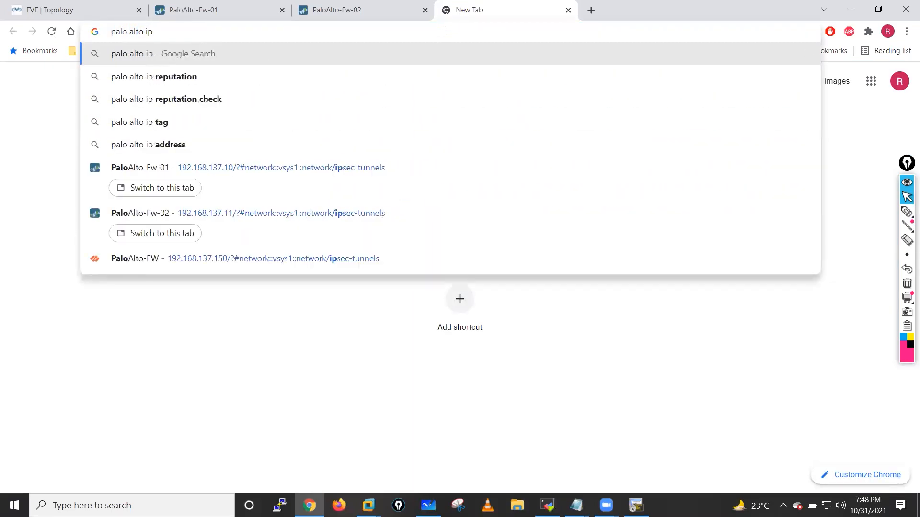
key("BackSpace")
key("BackSpace")
key("BackSpace")
type("active")
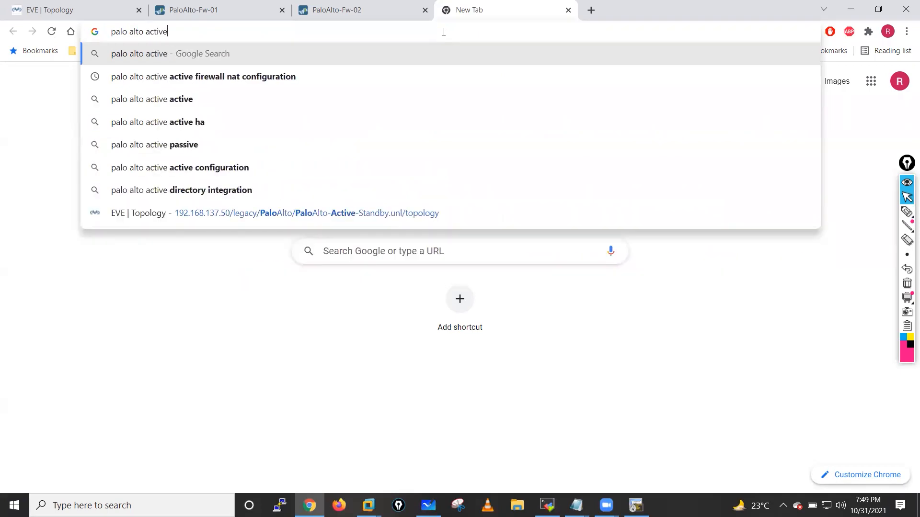
type(" act")
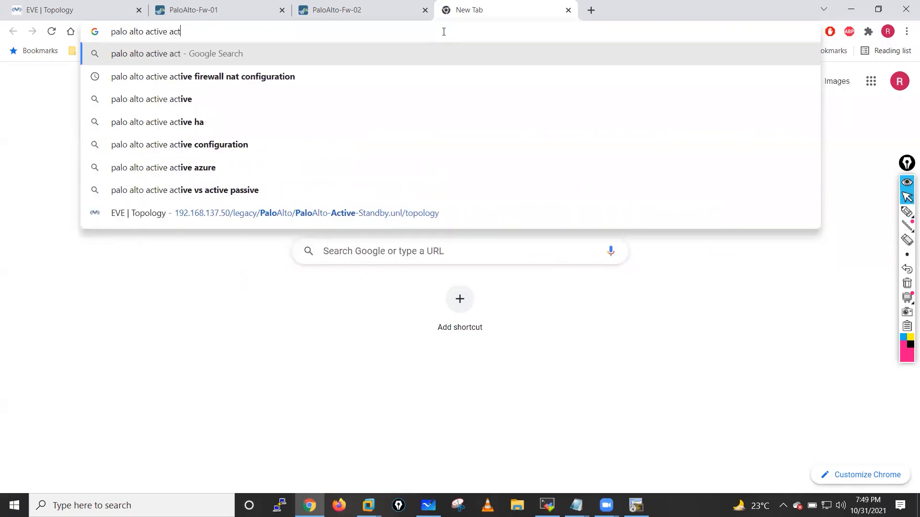
type("oive ha")
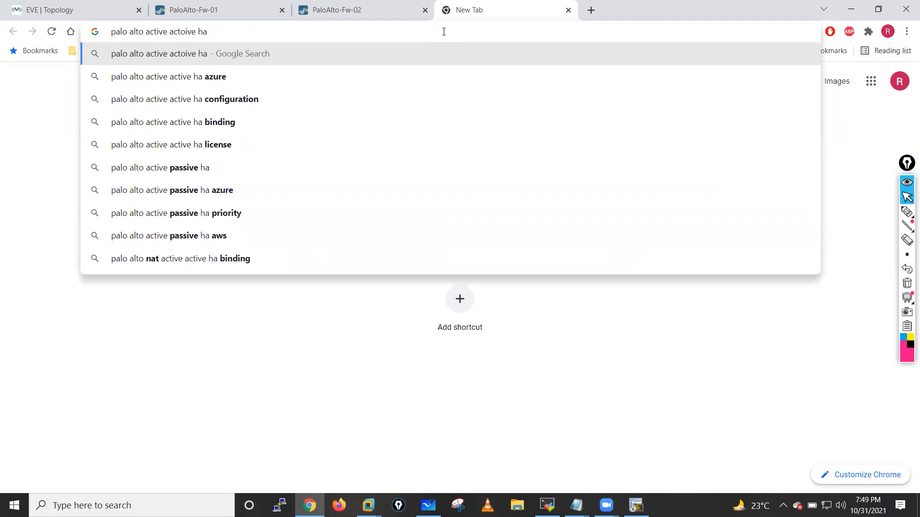
type(" alo")
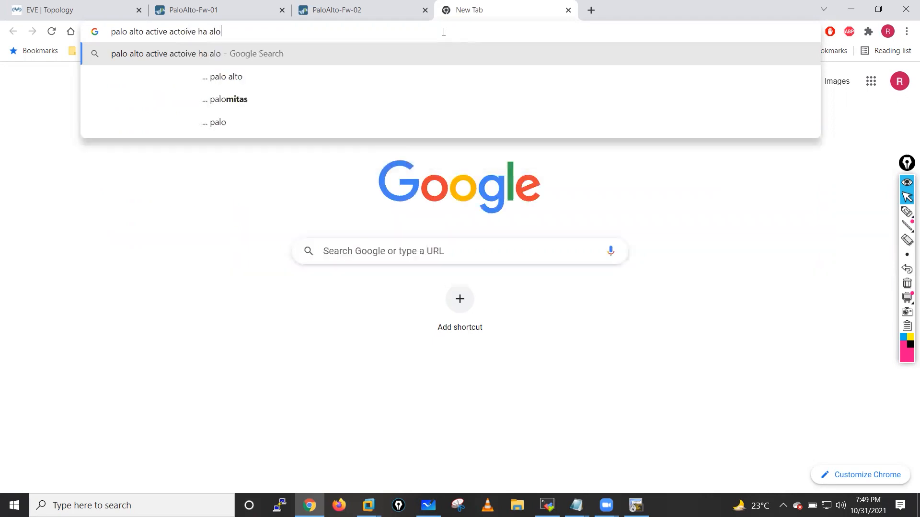
type("gorithm")
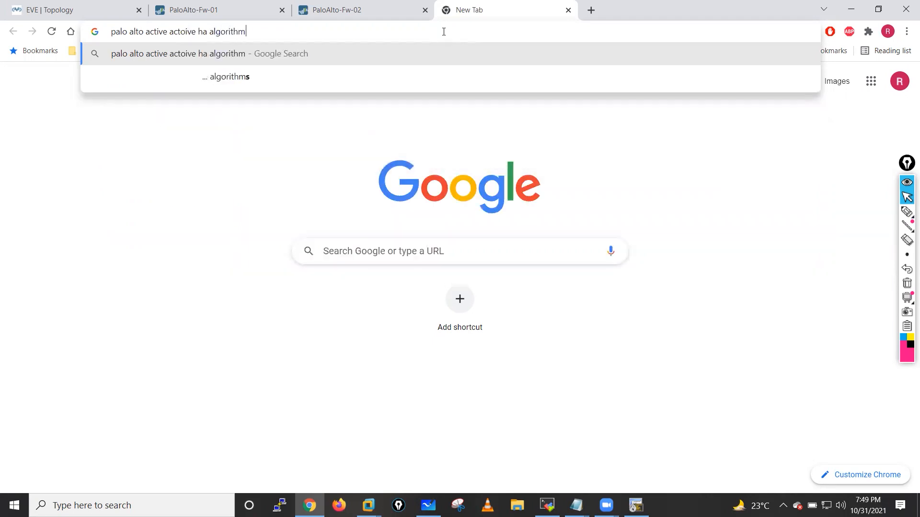
key("Return")
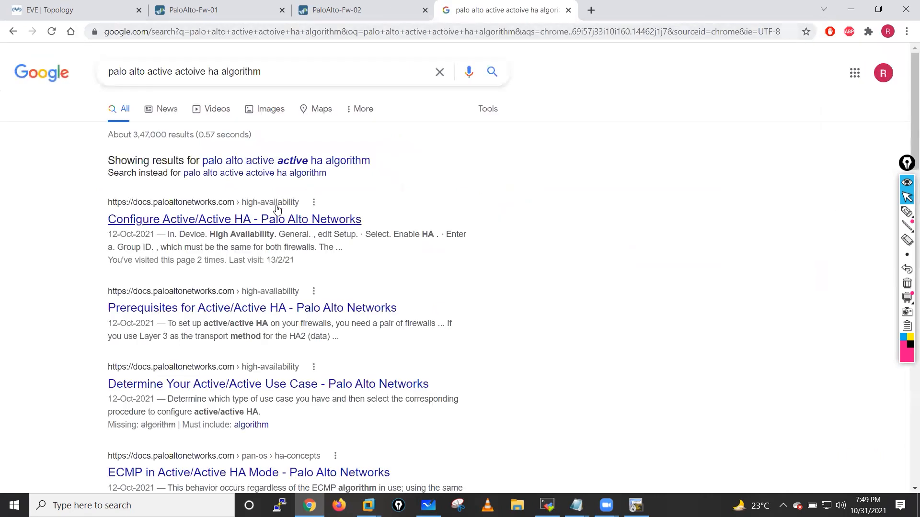
- Open the first result, Configure Active/Active HA, in a new tab
right_click(266, 226)
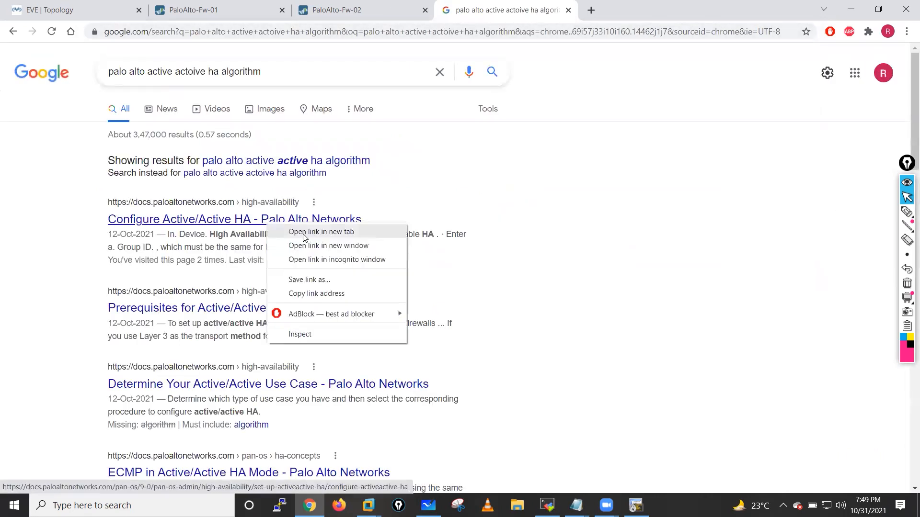
left_click(306, 231)
scroll(406, 341, "down", 1)
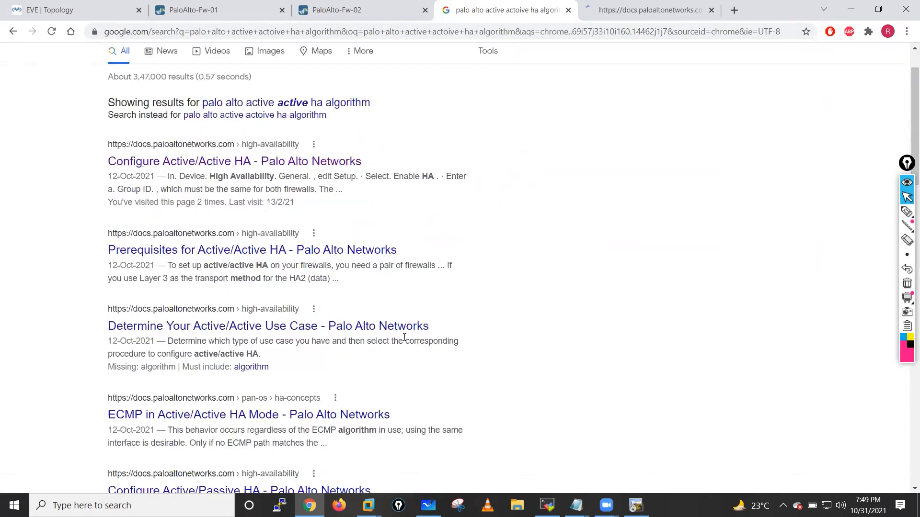
scroll(612, 51, "up", 1)
- Scroll the Configure Active/Active HA page down to Step 15, Configure Session Owner and Session Setup
left_click(613, 11)
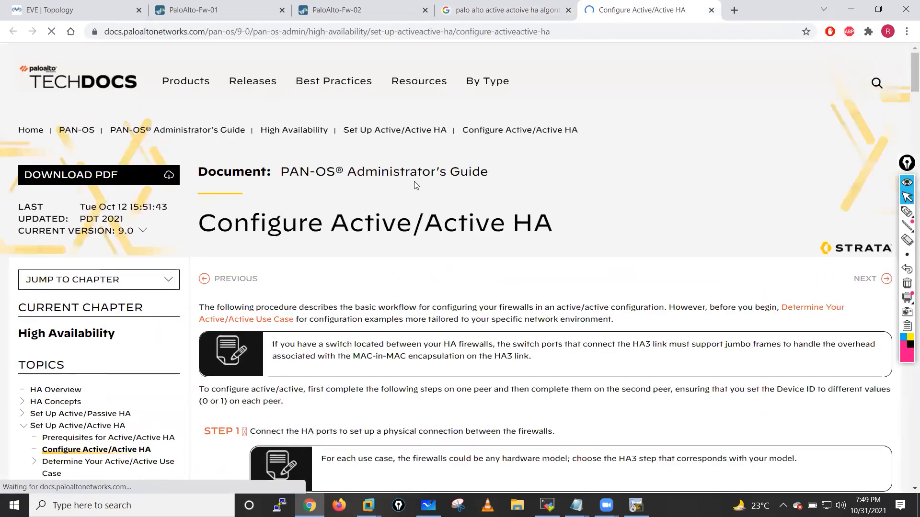
scroll(397, 246, "down", 4)
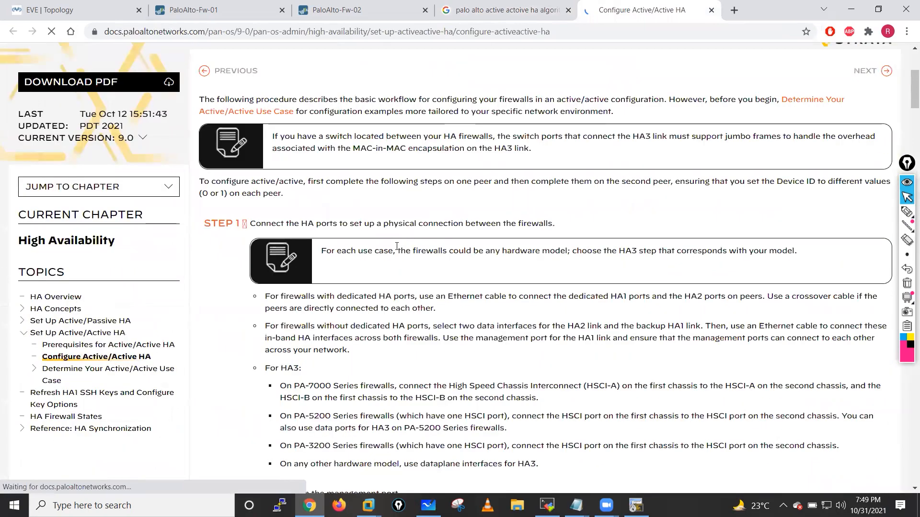
scroll(397, 246, "down", 4)
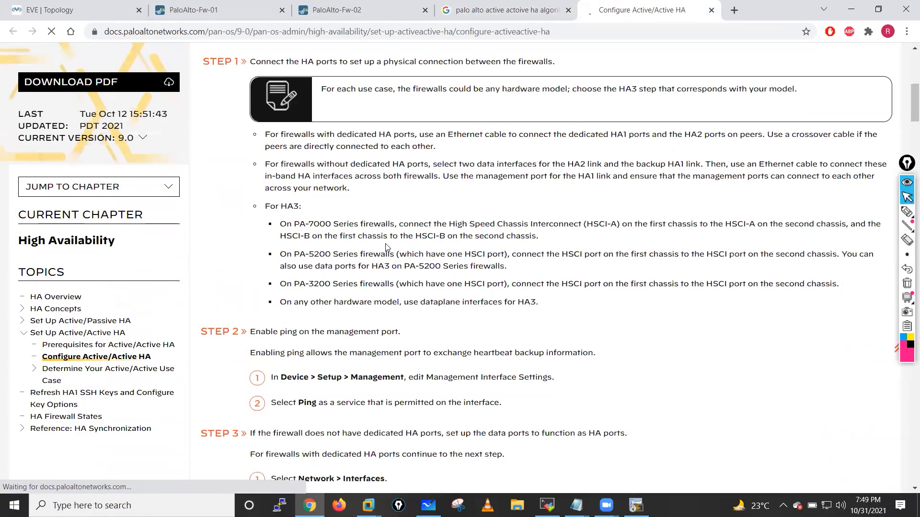
scroll(356, 234, "down", 15)
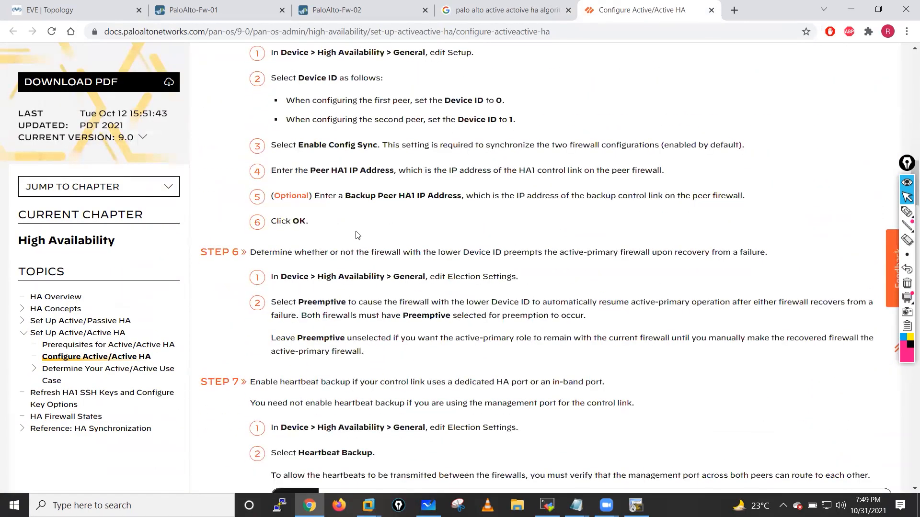
scroll(356, 235, "down", 6)
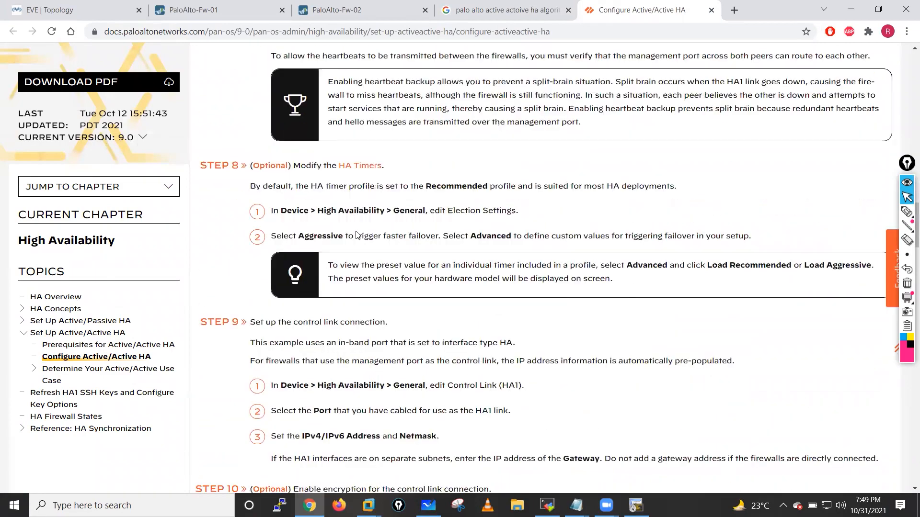
scroll(356, 235, "down", 5)
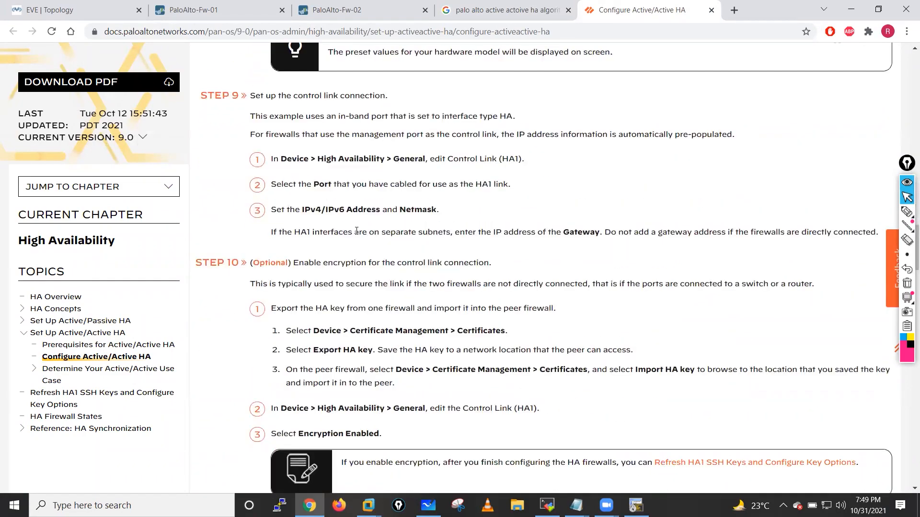
scroll(357, 231, "down", 6)
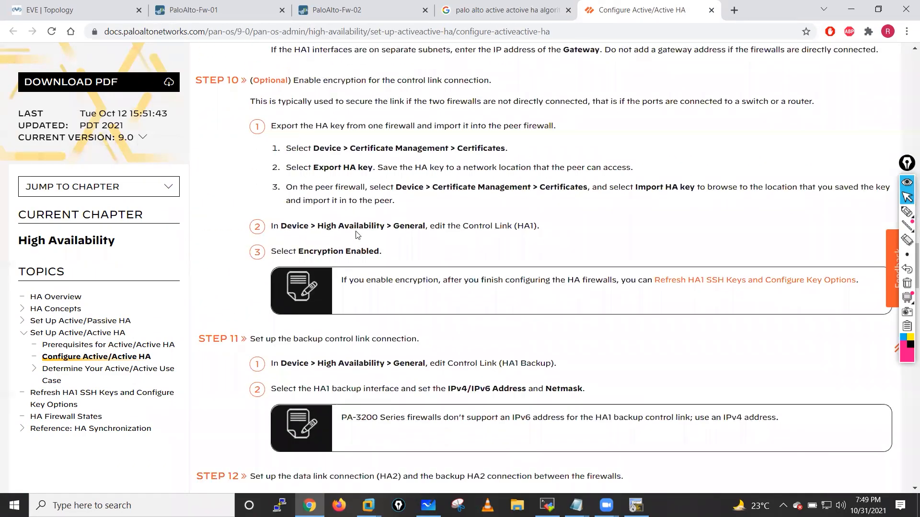
scroll(356, 231, "down", 4)
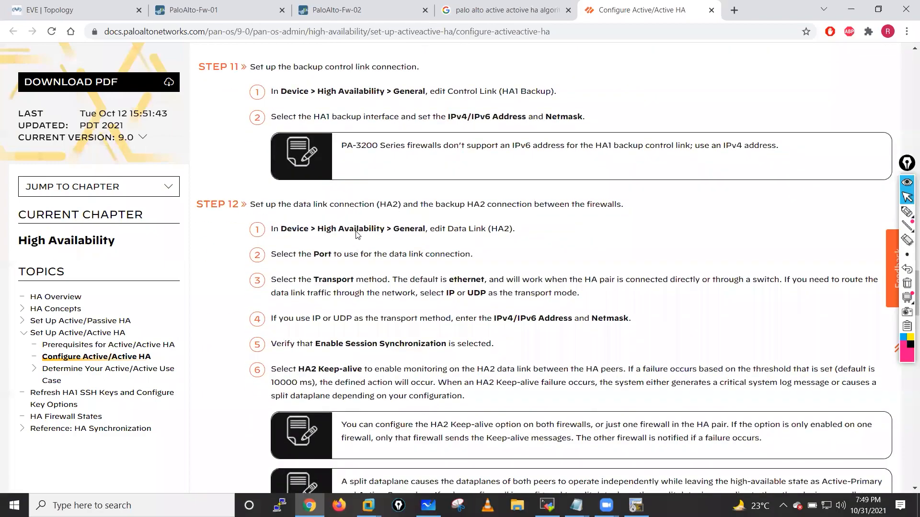
scroll(356, 235, "down", 4)
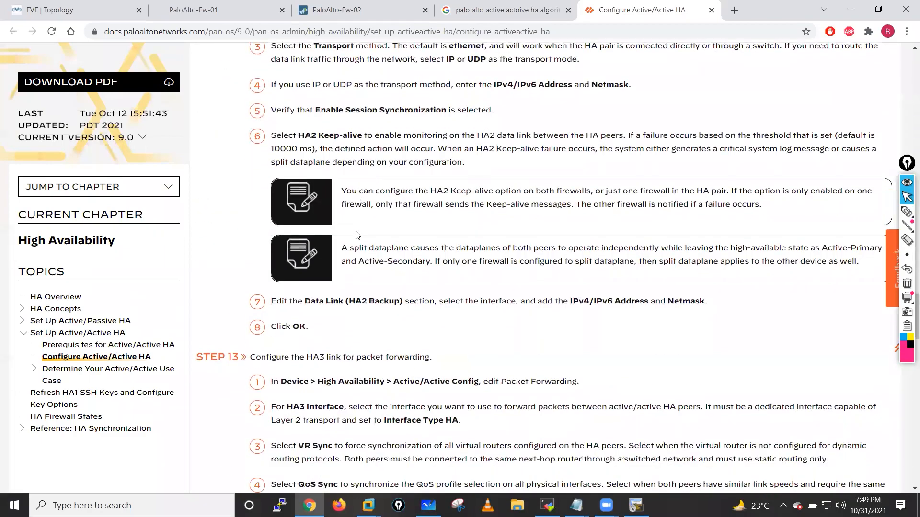
scroll(356, 235, "down", 3)
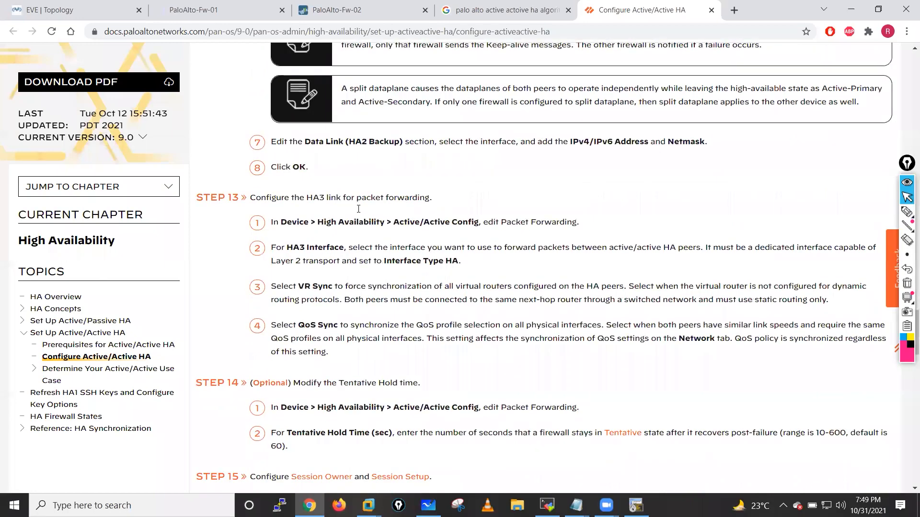
scroll(358, 208, "down", 2)
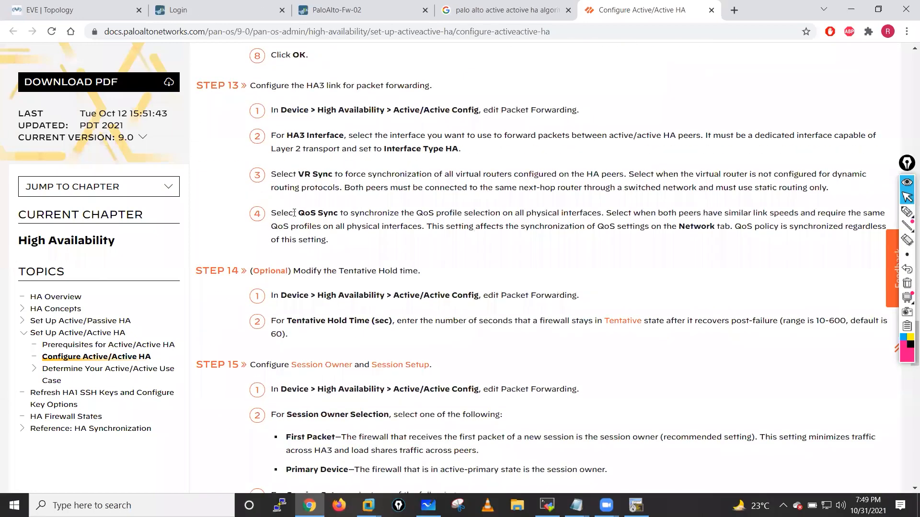
scroll(294, 213, "down", 5)
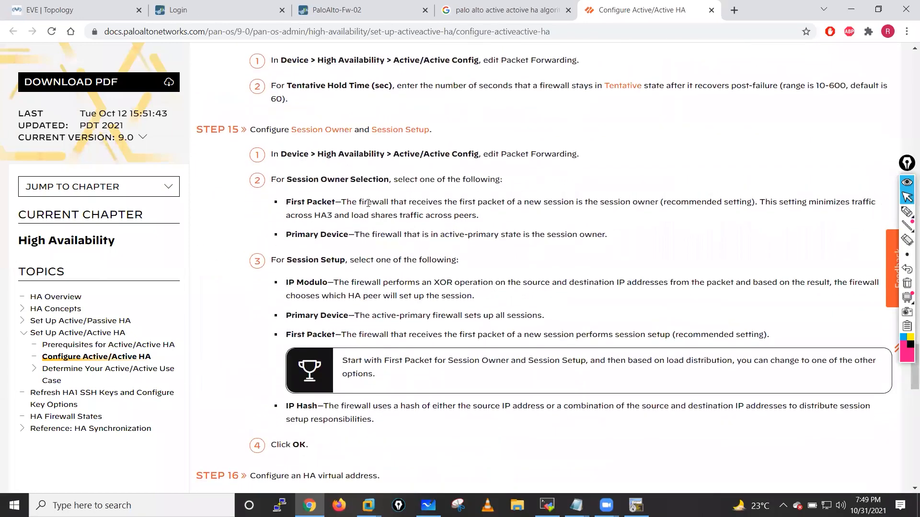
left_click_drag(341, 202, 767, 211)
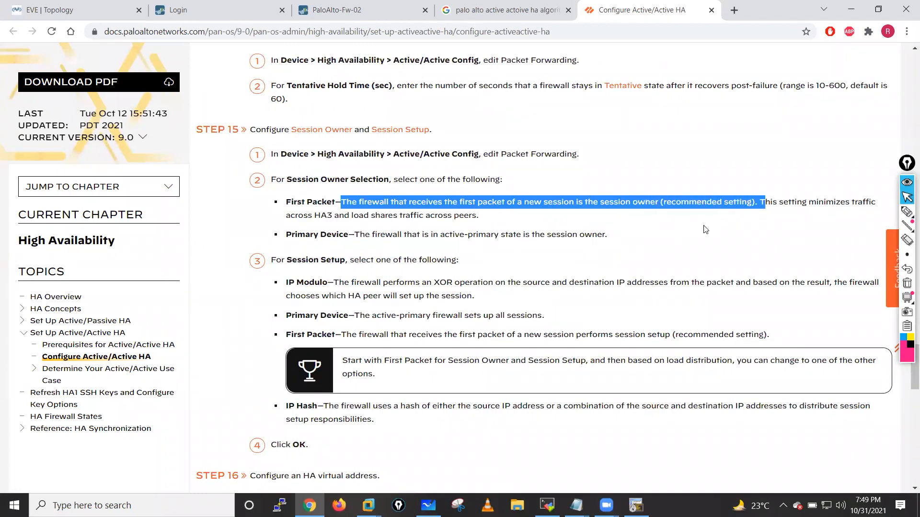
left_click(700, 231)
left_click_drag(663, 202, 843, 230)
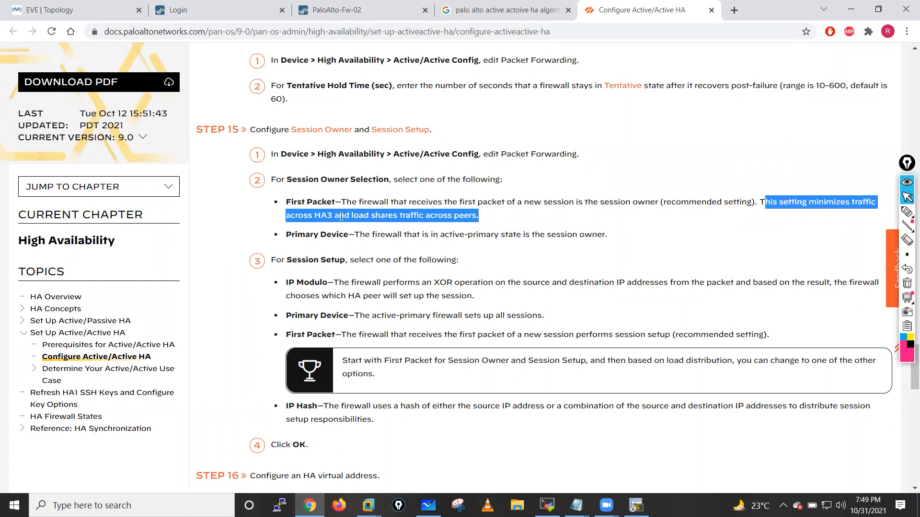
left_click_drag(308, 216, 329, 217)
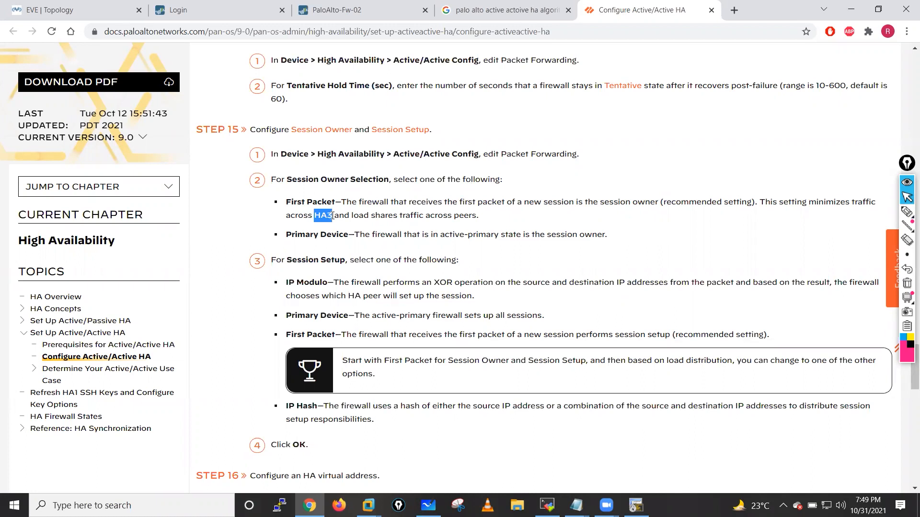
left_click_drag(286, 235, 614, 243)
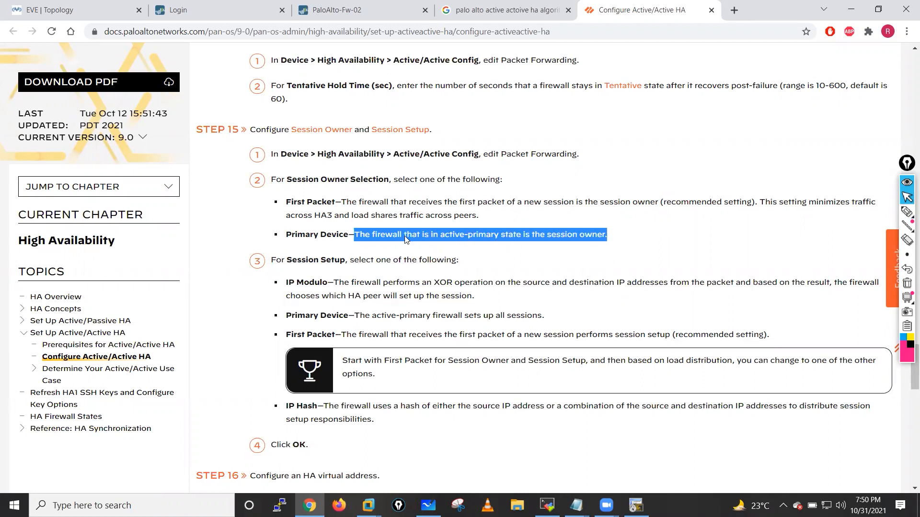
left_click_drag(271, 264, 460, 264)
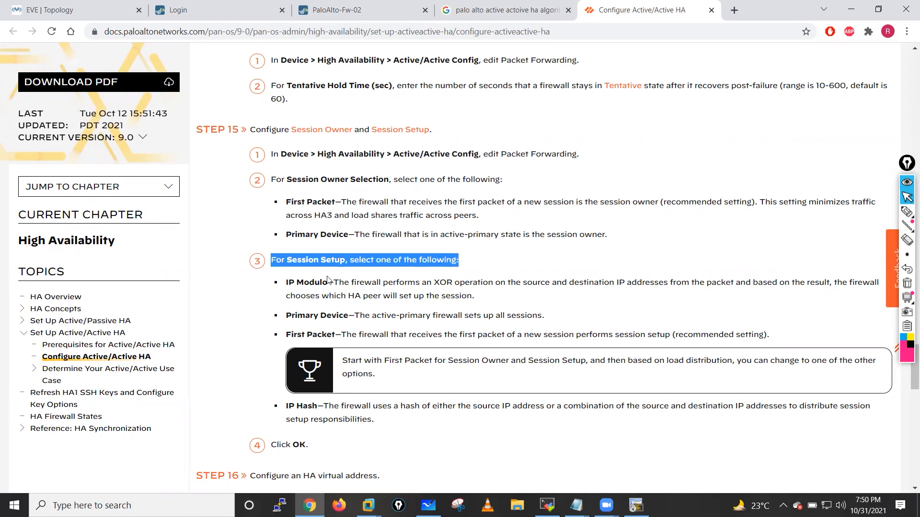
left_click_drag(283, 286, 428, 284)
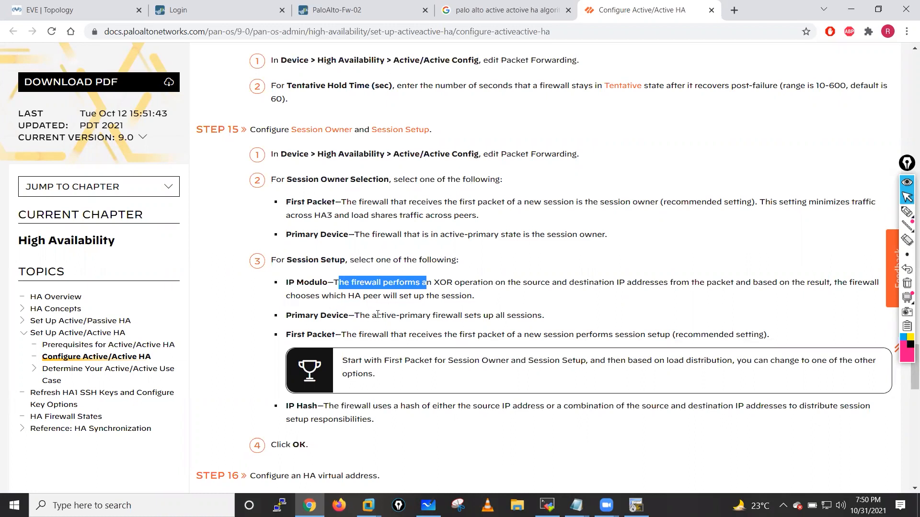
left_click_drag(385, 298, 476, 301)
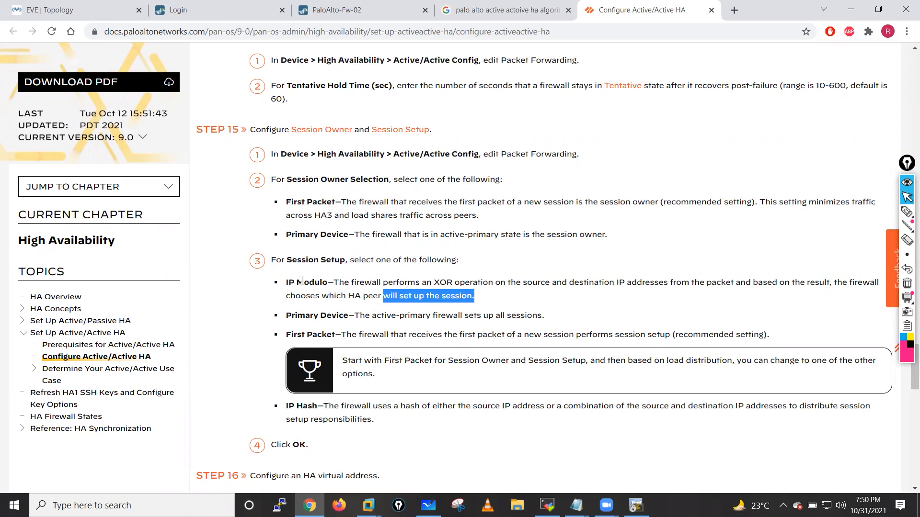
left_click_drag(288, 282, 477, 304)
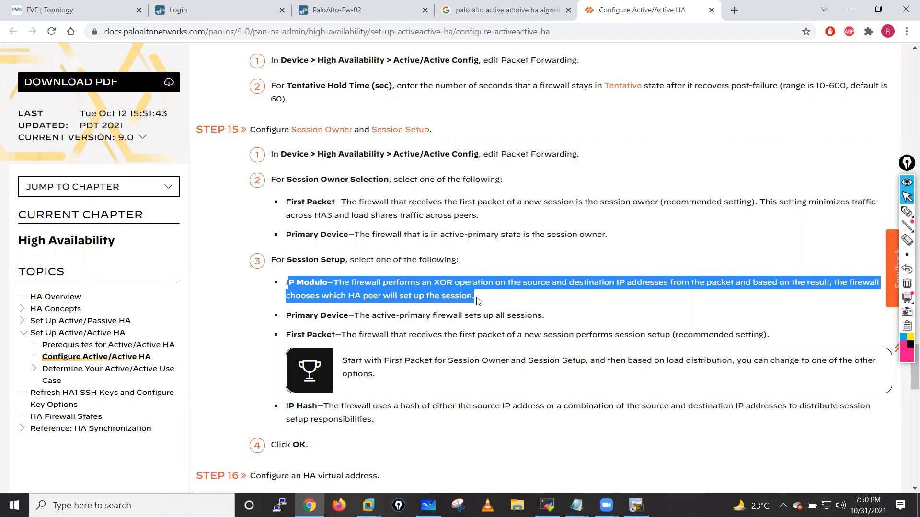
left_click(907, 211)
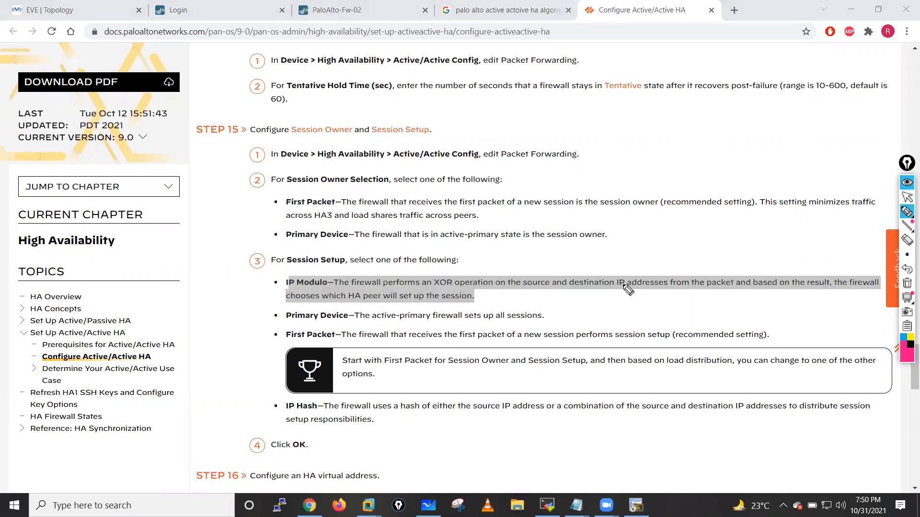
mouse_move(593, 269)
left_mouse_down()
mouse_move(612, 260)
mouse_move(637, 264)
mouse_move(640, 253)
mouse_move(716, 221)
mouse_move(679, 254)
mouse_move(713, 208)
left_mouse_up()
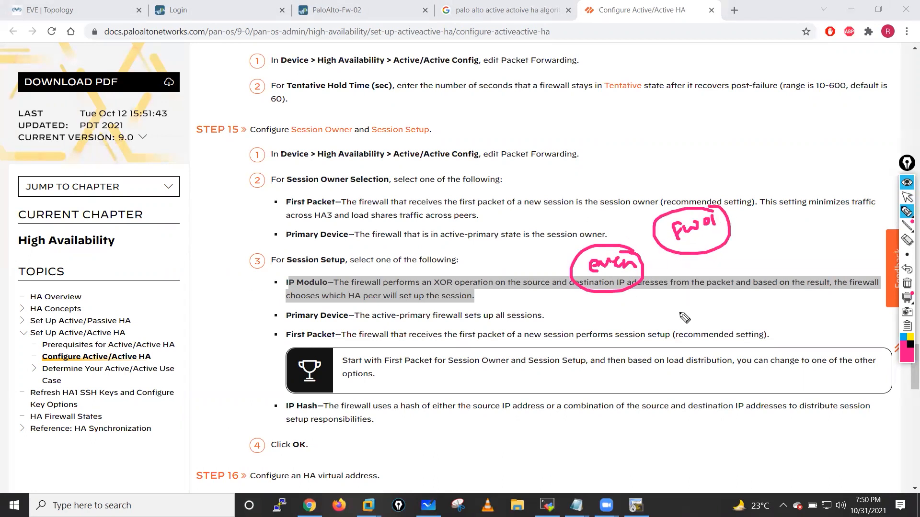
mouse_move(669, 314)
left_mouse_down()
mouse_move(683, 319)
mouse_move(700, 303)
mouse_move(772, 287)
mouse_move(740, 284)
left_mouse_up()
left_click(728, 307)
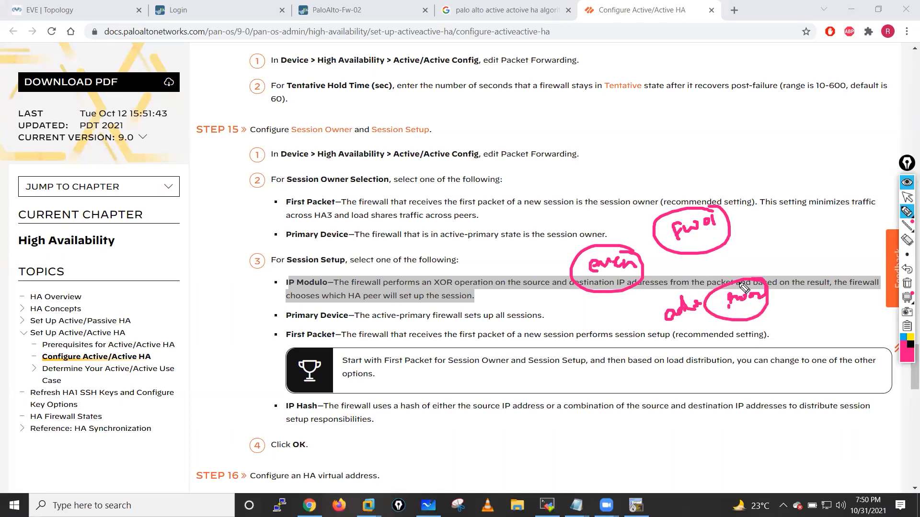
left_click(907, 283)
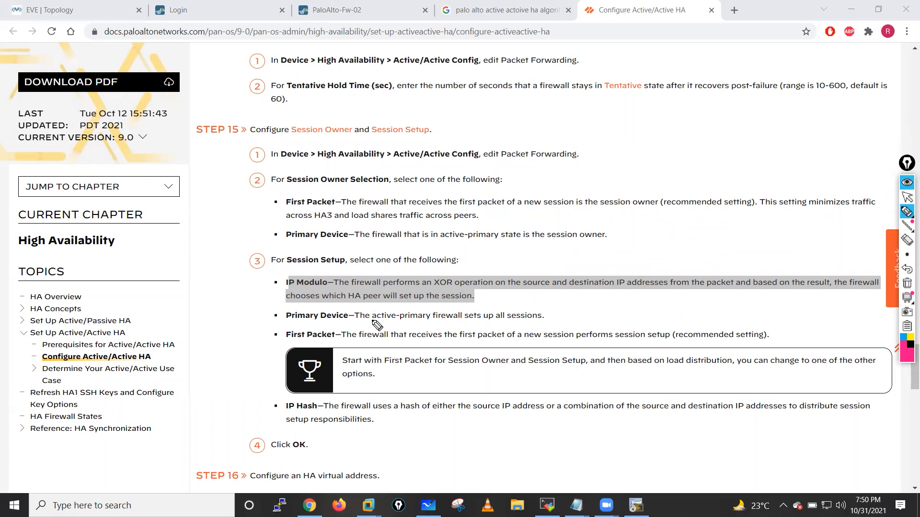
left_click_drag(538, 307, 544, 322)
left_click_drag(286, 343, 337, 342)
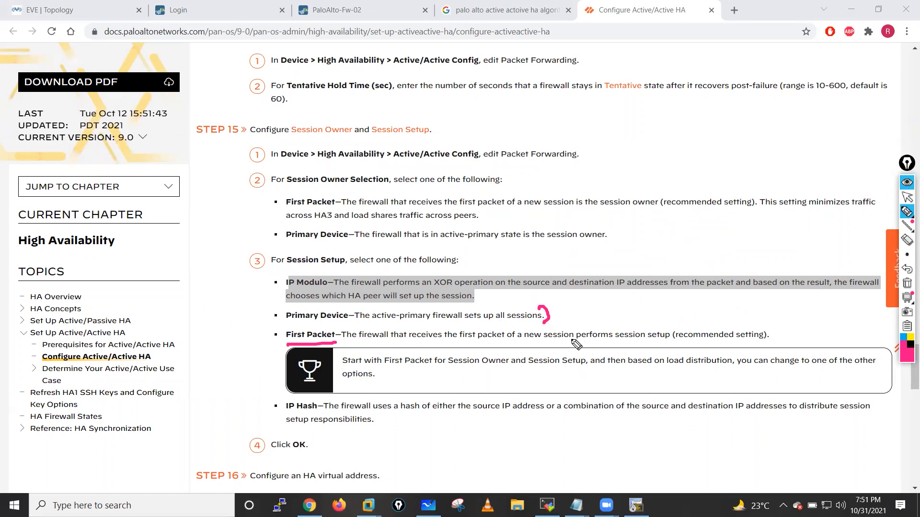
mouse_move(614, 344)
left_mouse_down()
mouse_move(669, 339)
mouse_move(757, 352)
mouse_move(704, 319)
left_mouse_up()
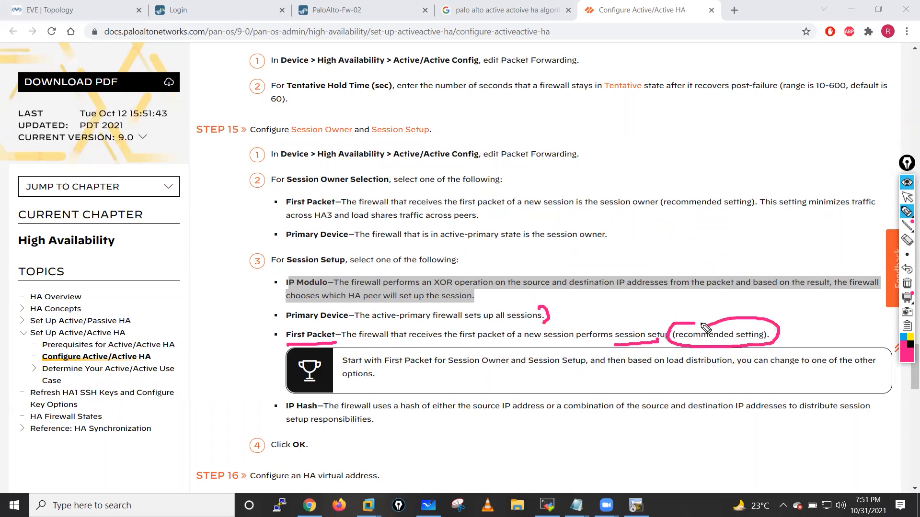
mouse_move(669, 189)
left_mouse_down()
mouse_move(719, 222)
mouse_move(675, 192)
left_mouse_up()
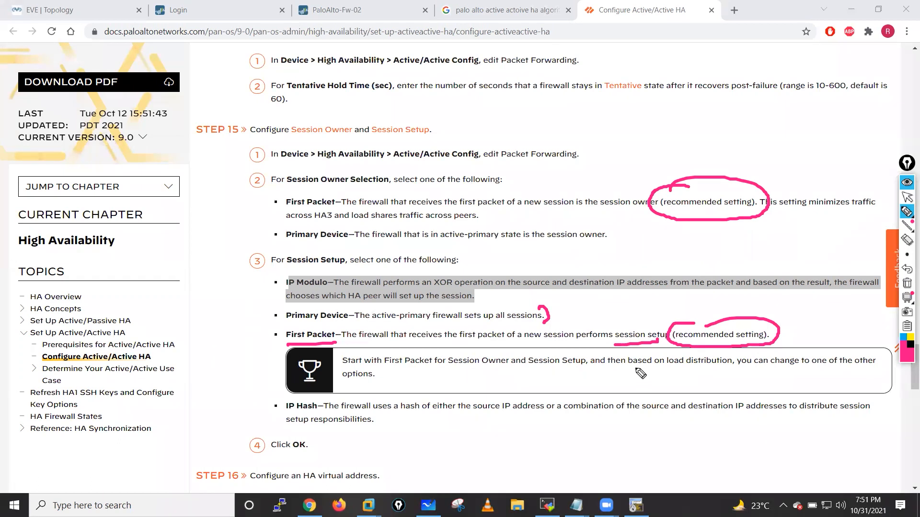
left_click_drag(666, 367, 871, 368)
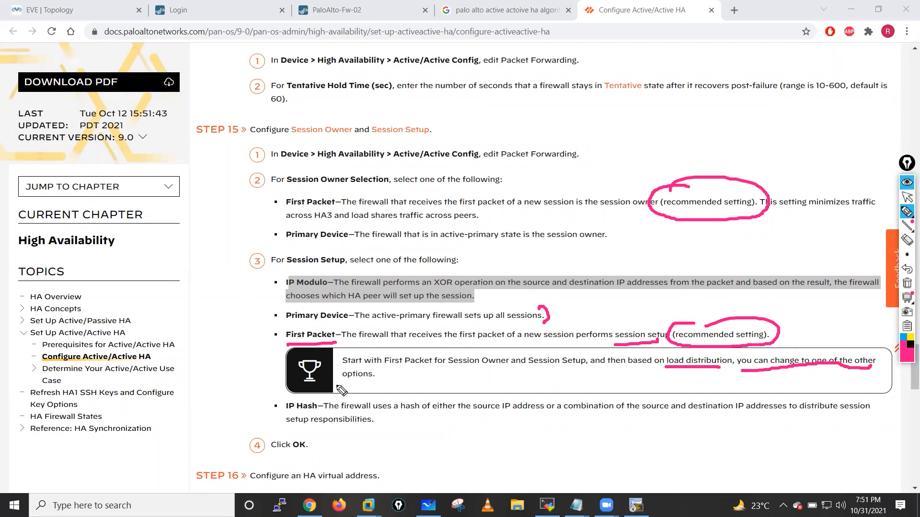
left_click_drag(337, 385, 393, 385)
mouse_move(288, 396)
left_mouse_down()
mouse_move(287, 430)
mouse_move(422, 411)
mouse_move(503, 414)
left_mouse_up()
left_click_drag(568, 417, 860, 418)
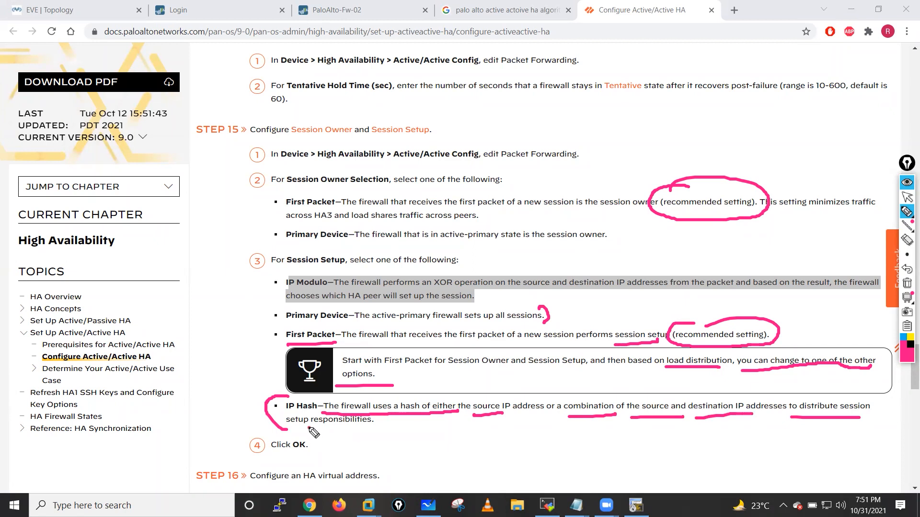
left_click_drag(309, 426, 381, 425)
left_click(906, 283)
left_click(906, 199)
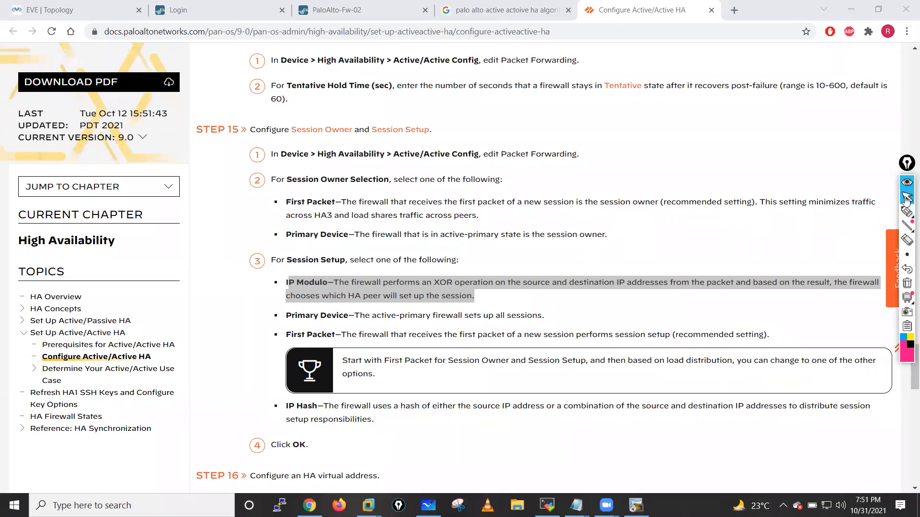
- Skim the Determine Your Active/Active Use Case page, then return to the Google results
left_click(102, 372)
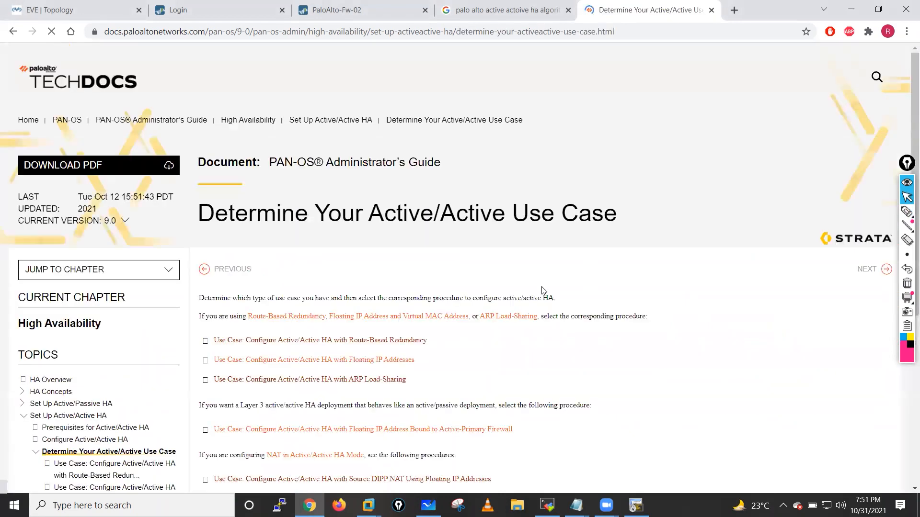
scroll(499, 294, "down", 1)
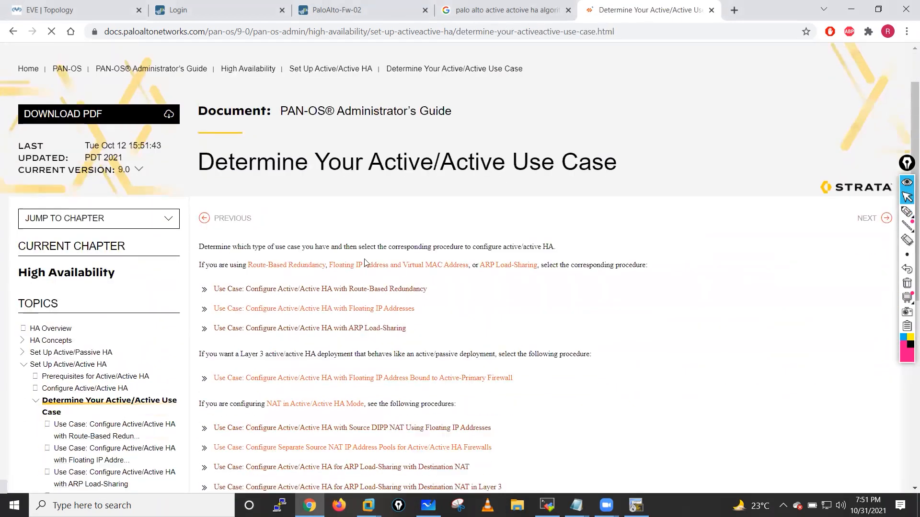
scroll(550, 290, "down", 2)
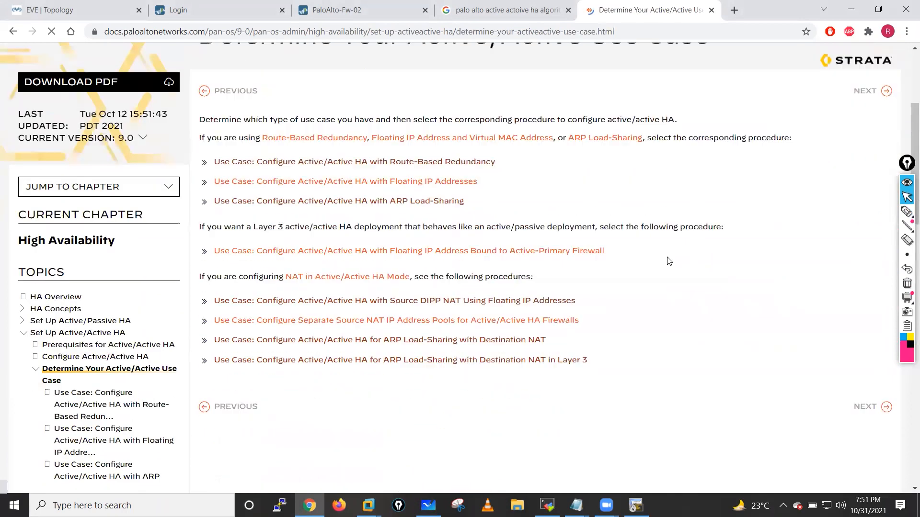
scroll(668, 260, "down", 1)
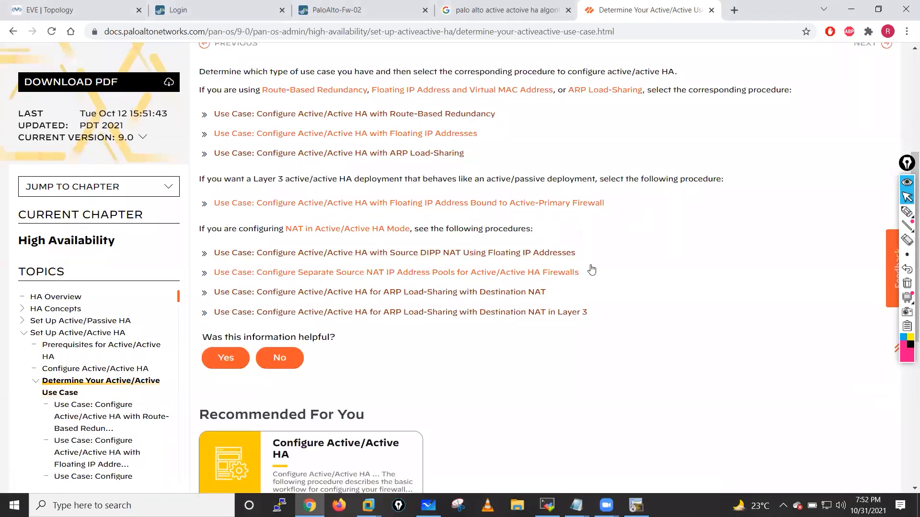
scroll(665, 268, "up", 3)
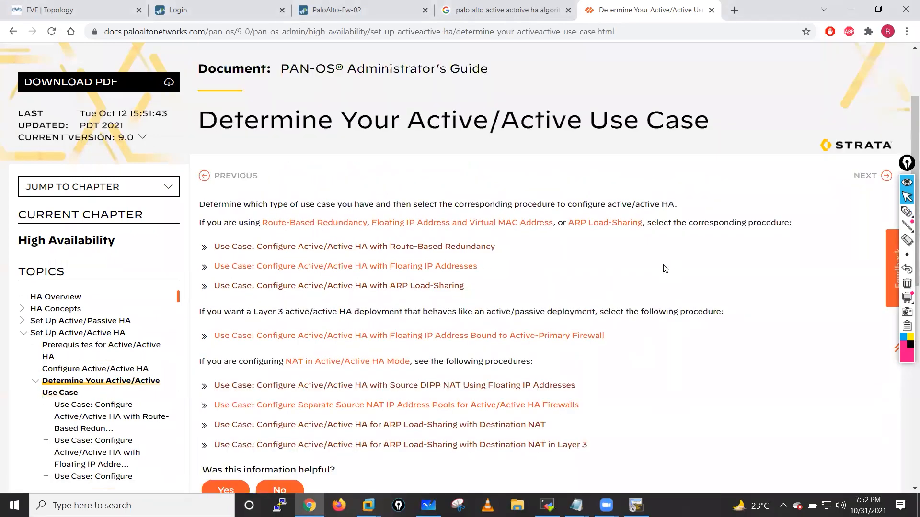
scroll(665, 269, "up", 2)
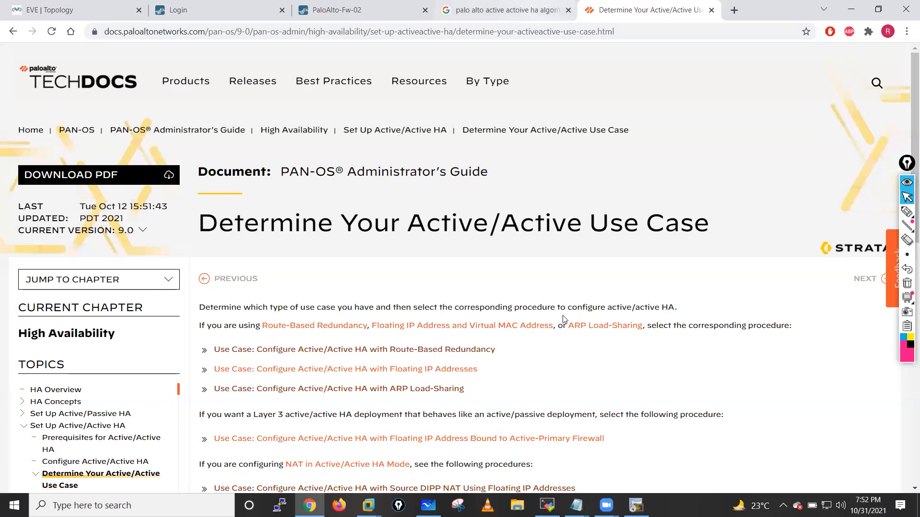
key("ctrl+shift+Tab")
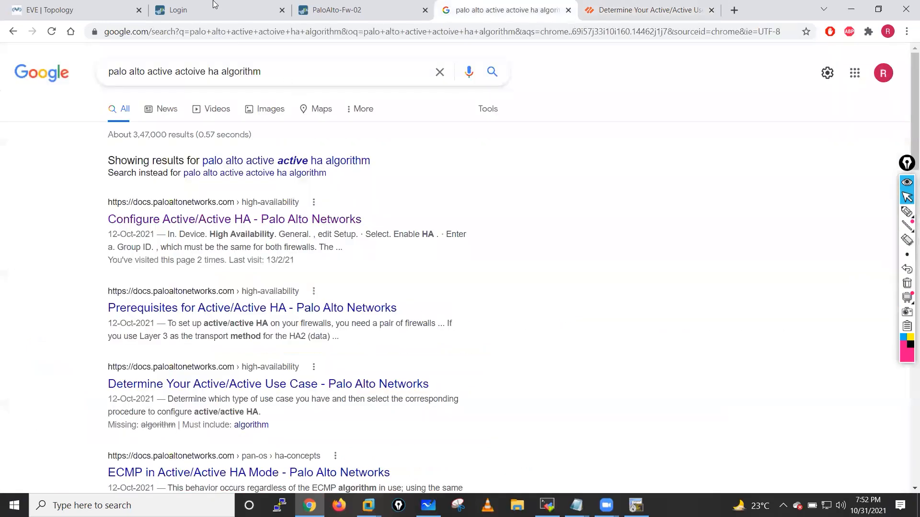
- Close the Google tab and sign in to Fw-01 at 192.168.137.10 with the admin password
key("ctrl+w")
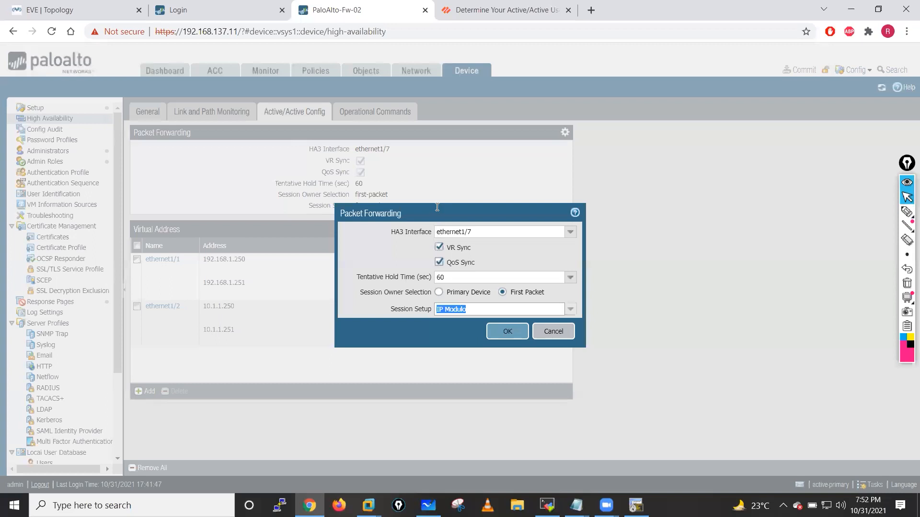
key("ctrl+shift+Tab")
key("Tab")
type("a")
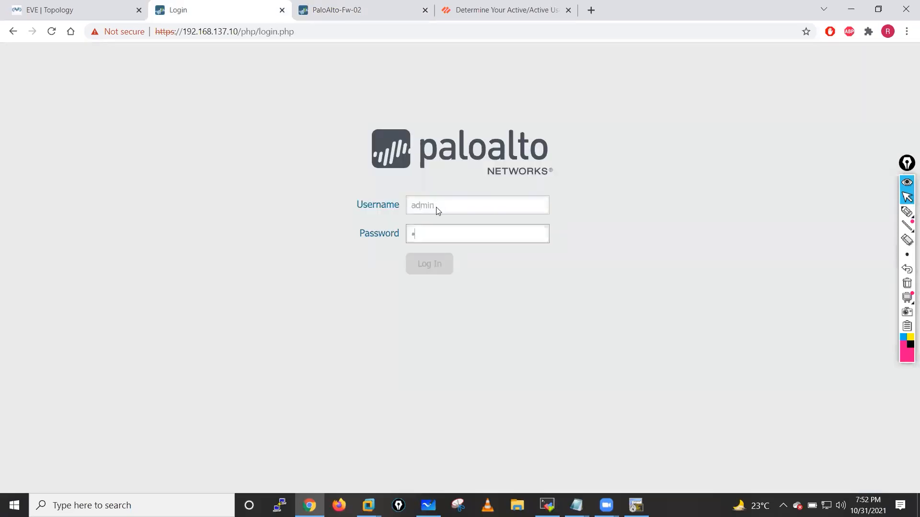
type("dmin")
key("Return")
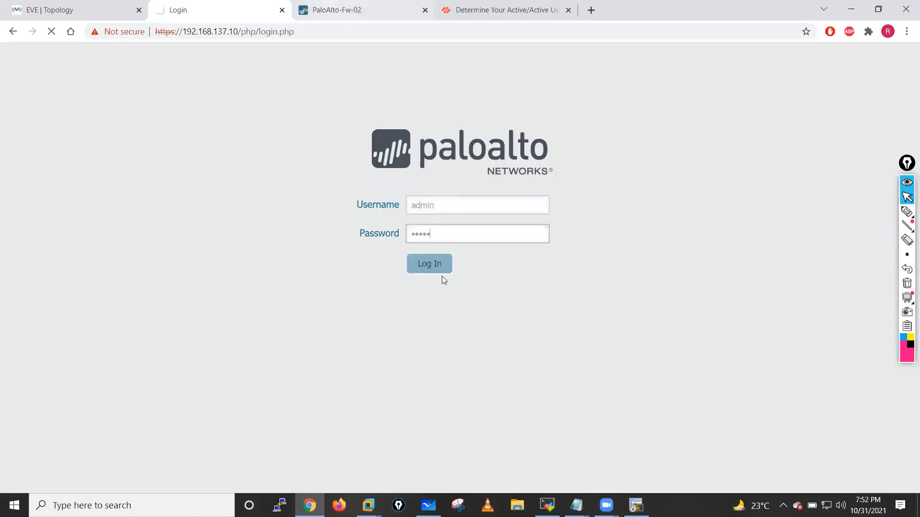
- Check the local and peer roles in Fw-02's Dashboard HA widget, refreshing it
key("ctrl+Tab")
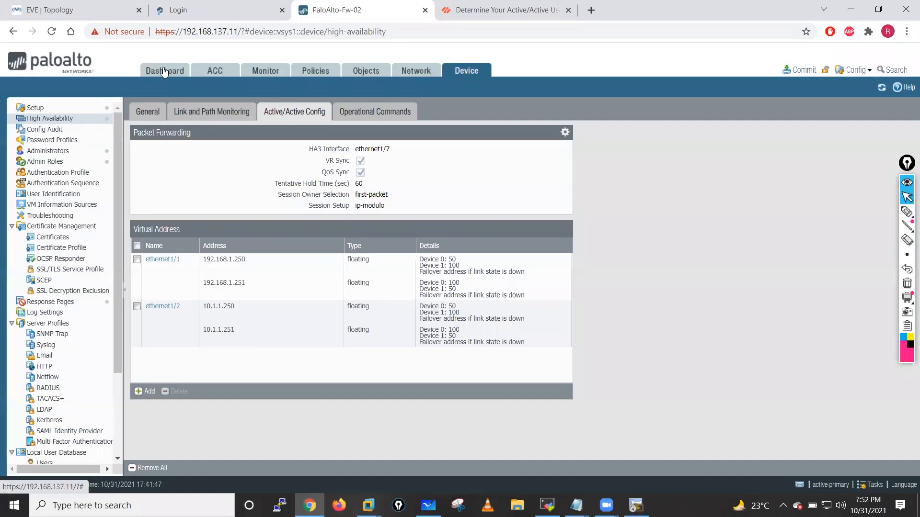
left_click(164, 72)
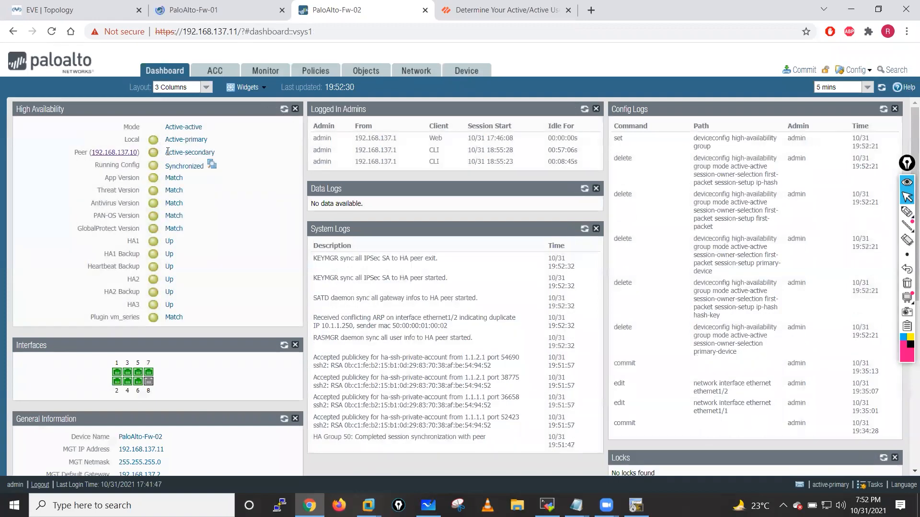
left_click_drag(166, 140, 214, 154)
left_click(286, 110)
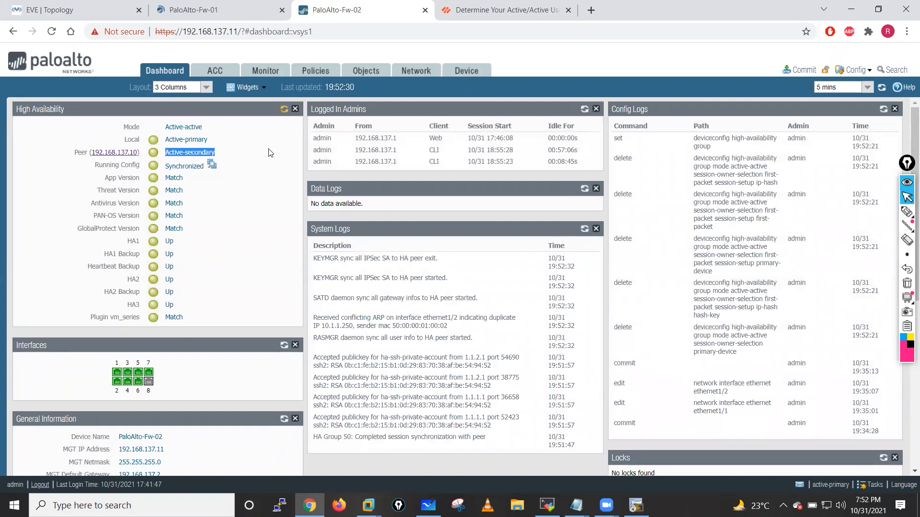
left_click(283, 111)
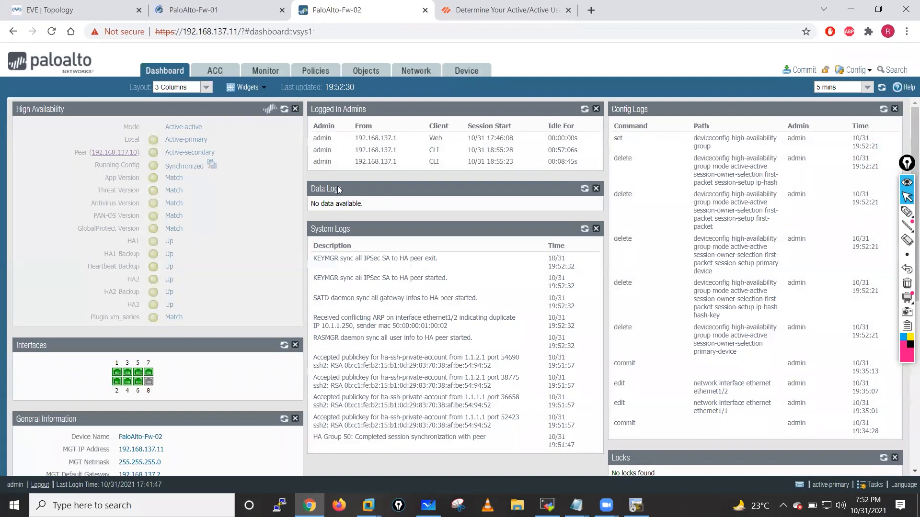
- On Fw-01, dismiss the PAN-OS 9.0 welcome and open Device > High Availability > Active/Active Config
key("ctrl+shift+Tab")
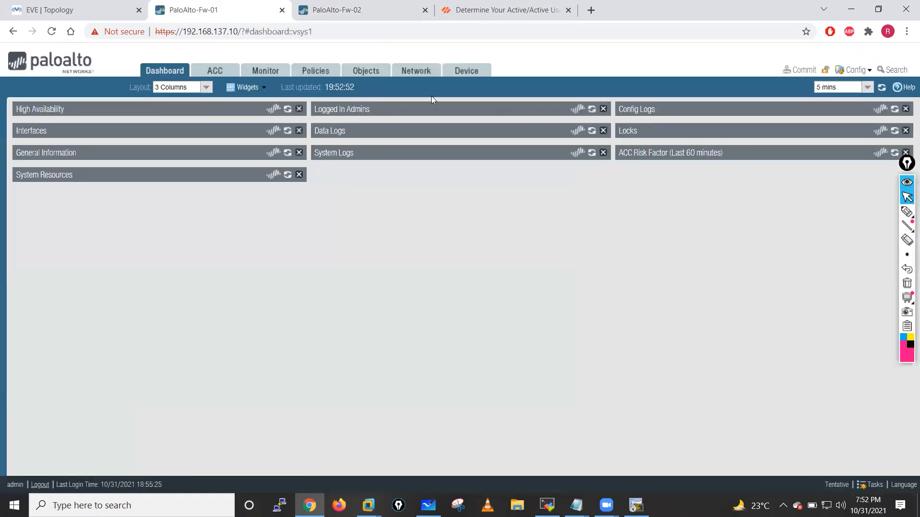
left_click(466, 70)
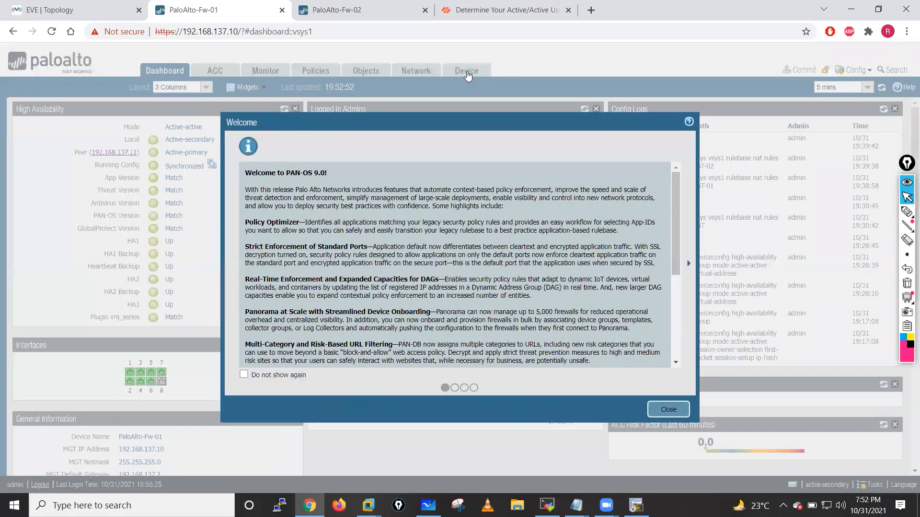
key("Escape")
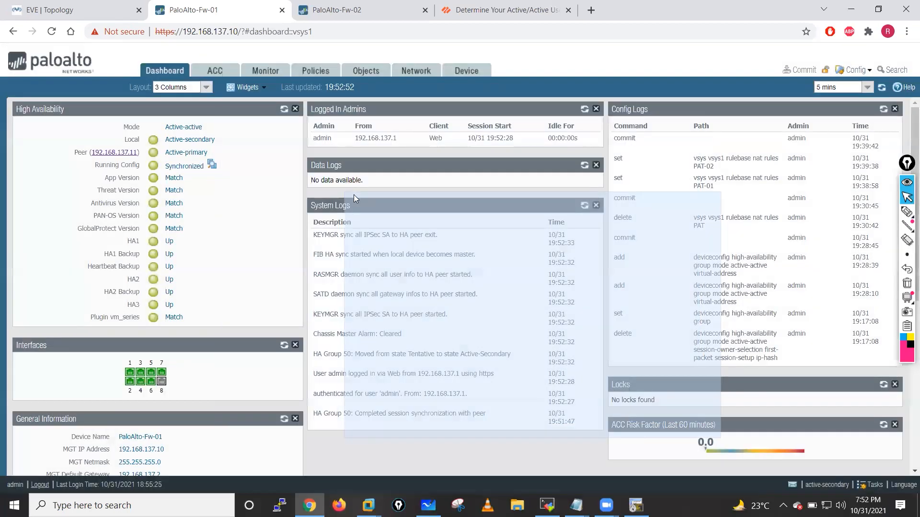
left_click(466, 71)
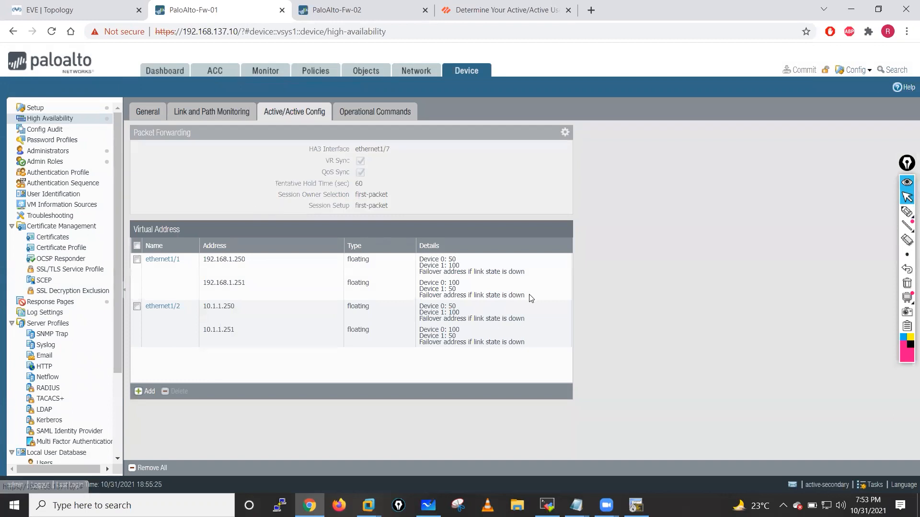
- Change Fw-01's Session Setup to IP Modulo and commit all changes
left_click(565, 132)
left_click(570, 310)
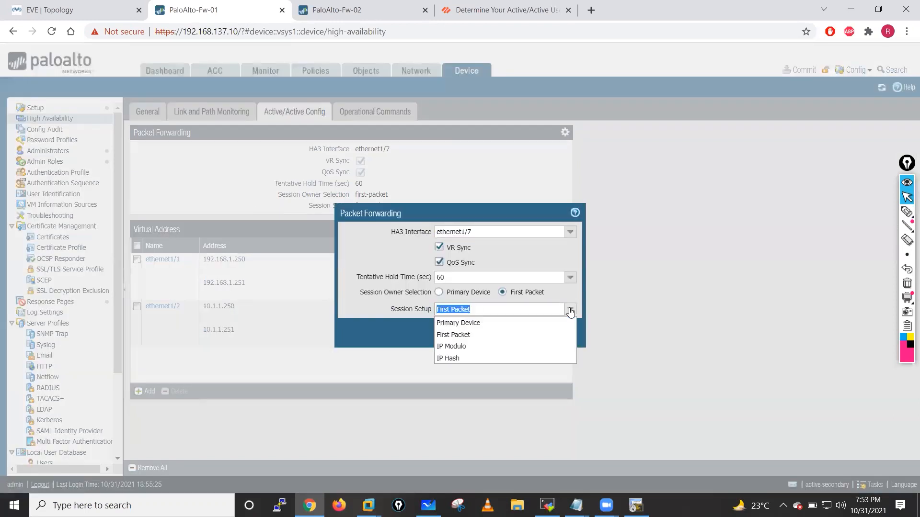
left_click(449, 350)
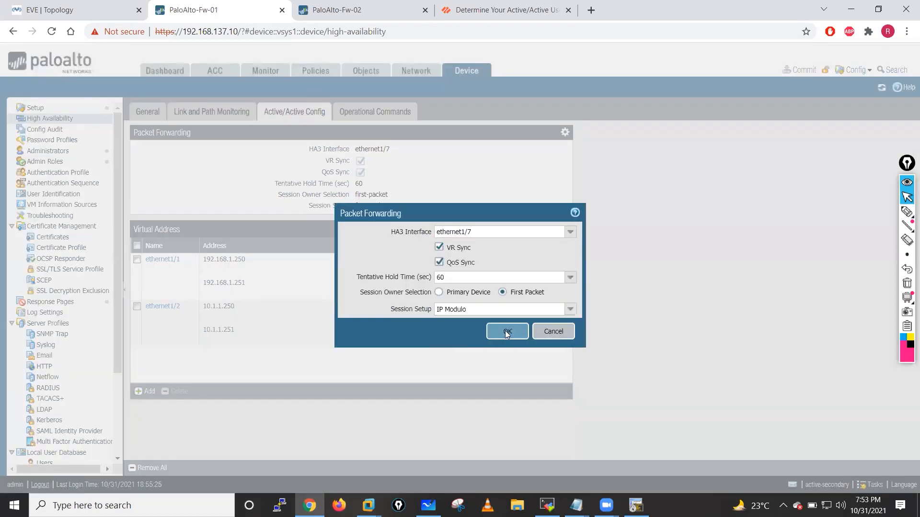
left_click(507, 332)
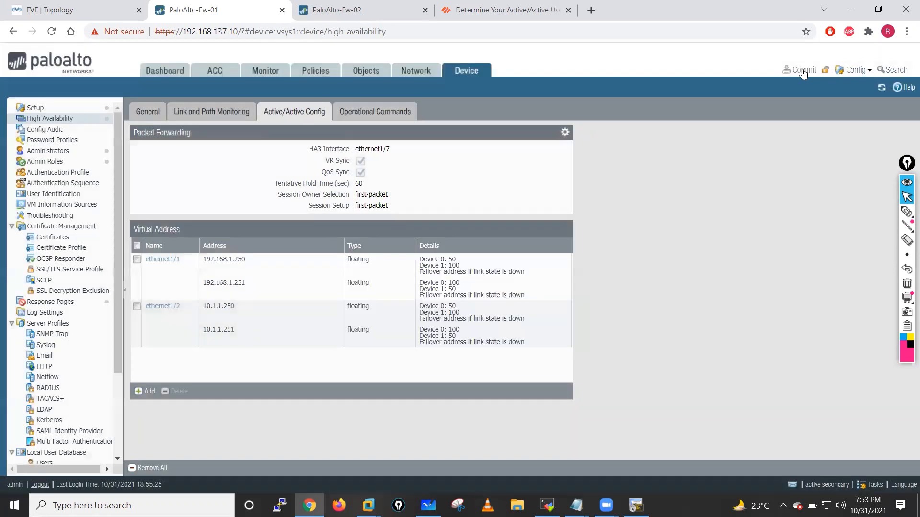
left_click(797, 71)
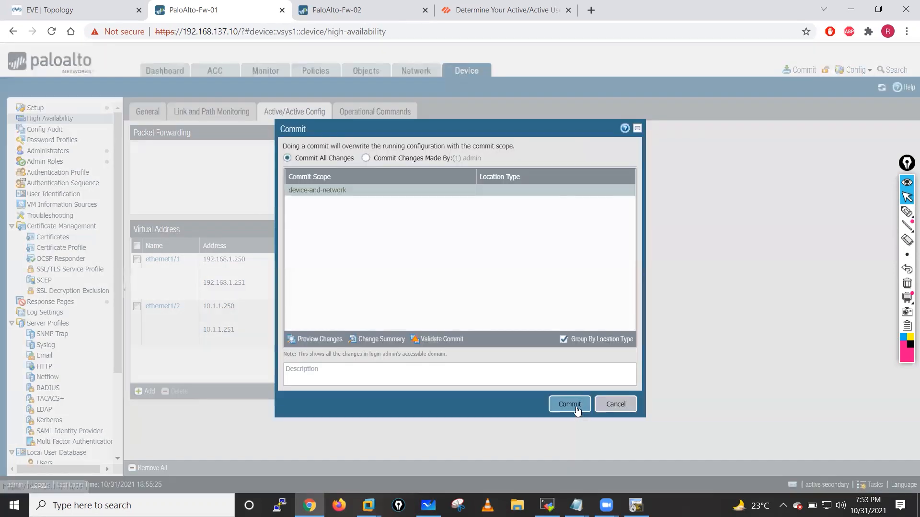
left_click(576, 408)
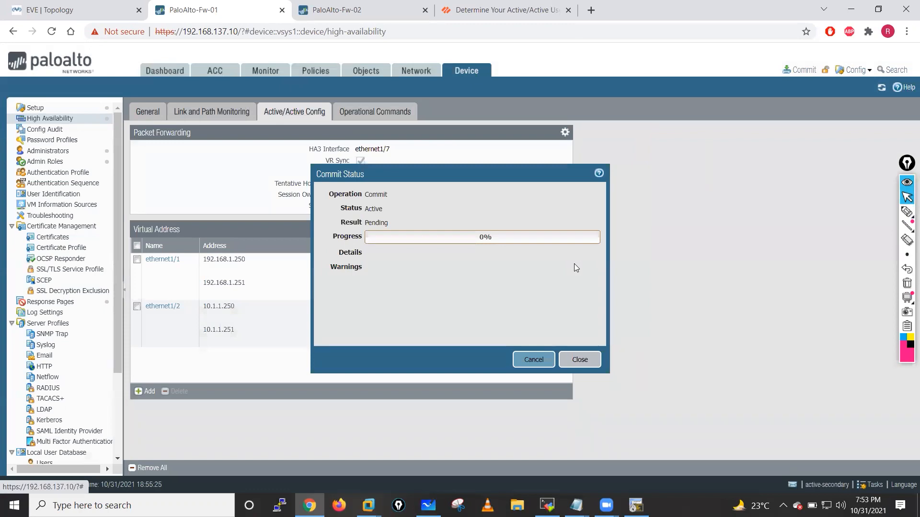
- Refresh Fw-02's HA widget several times and start a commit on Fw-02
left_click(356, 5)
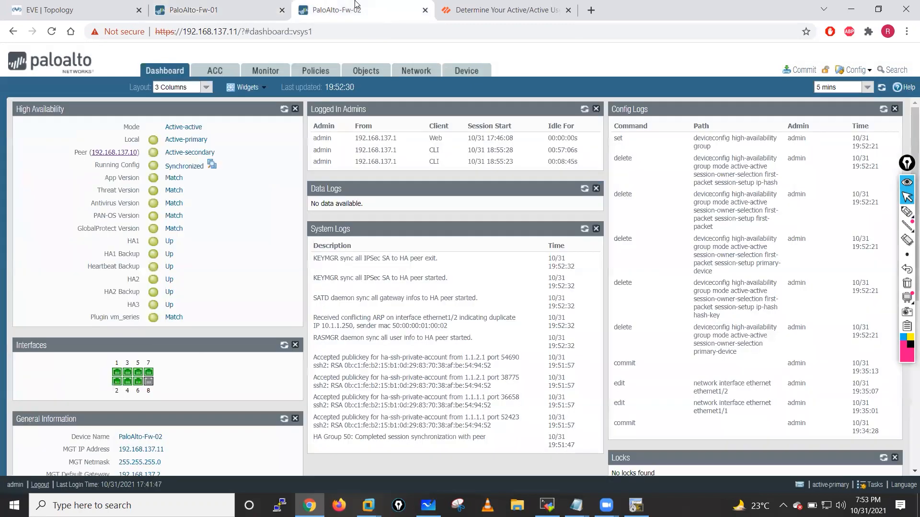
left_click(284, 110)
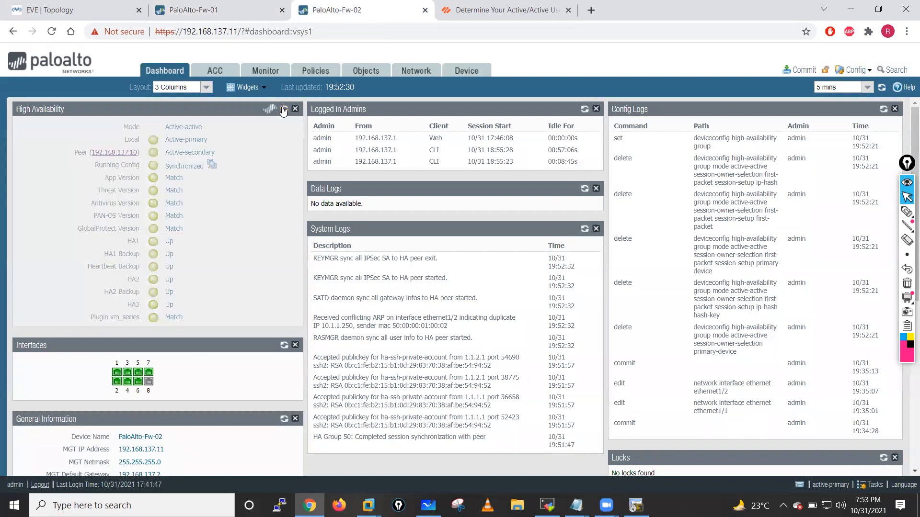
left_click(283, 110)
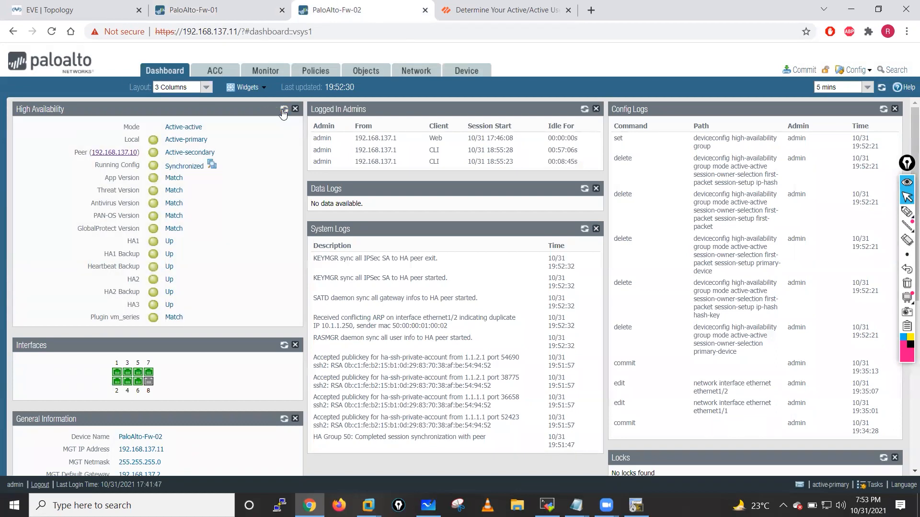
left_click(284, 110)
left_click(283, 111)
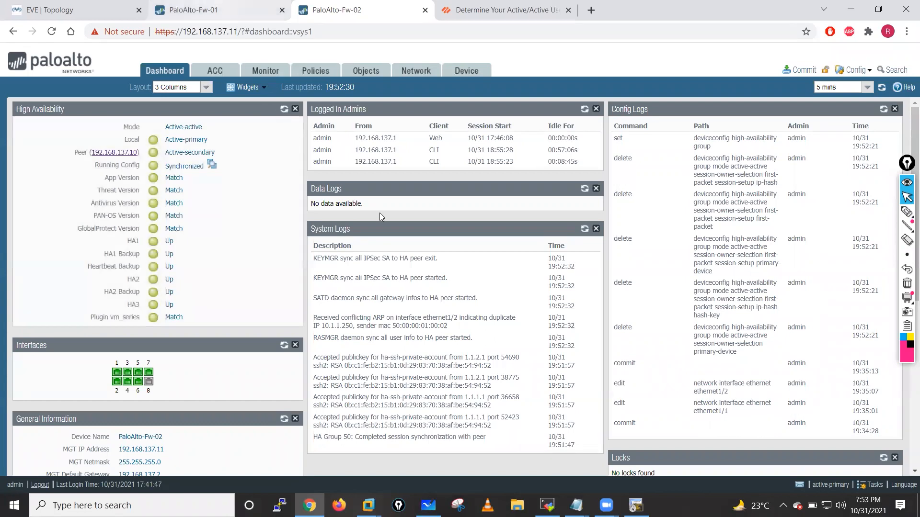
left_click(206, 10)
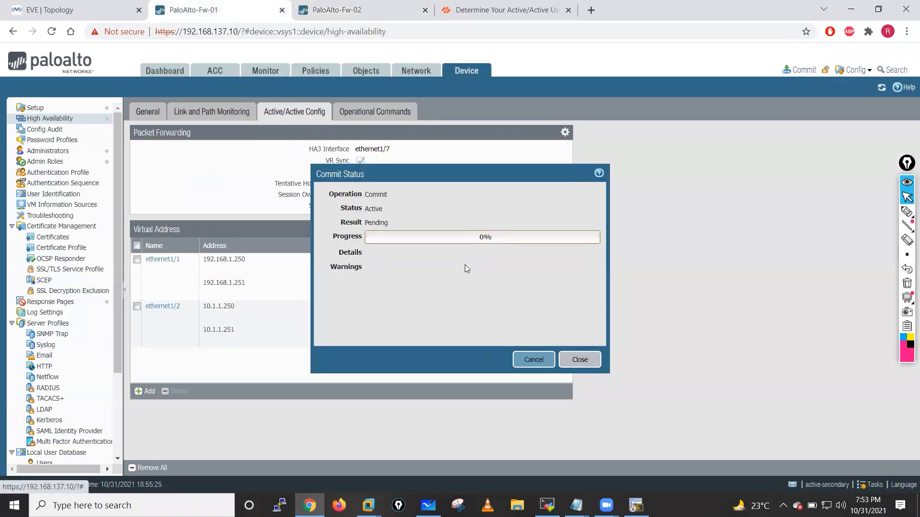
left_click(357, 7)
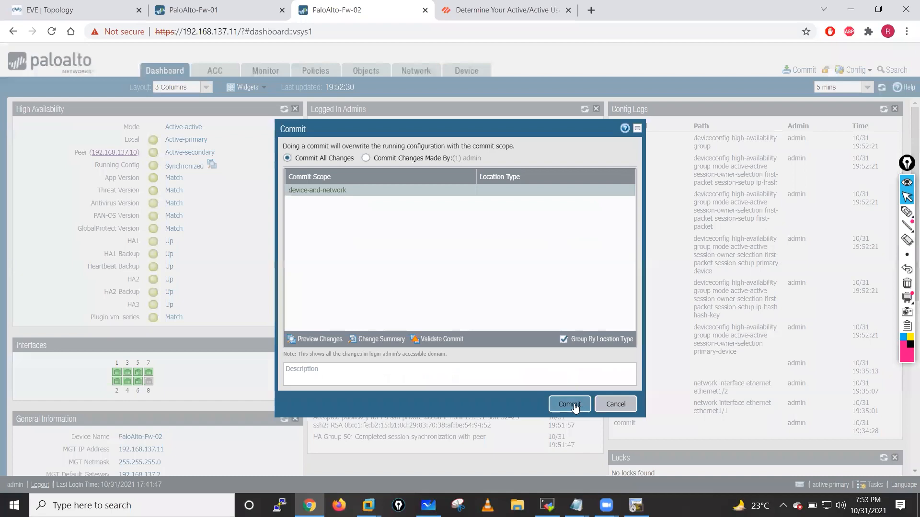
left_click(575, 405)
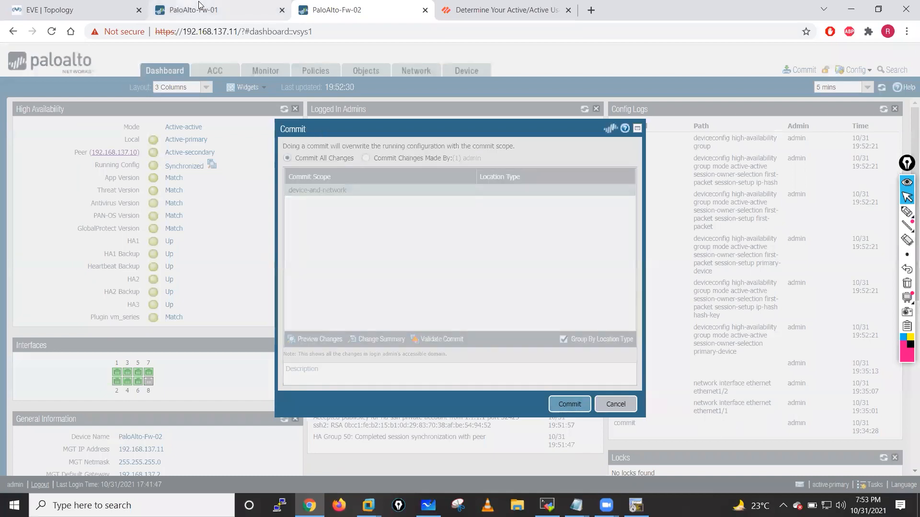
- View Fw-01's dashboard and highlight its HA role
left_click(200, 6)
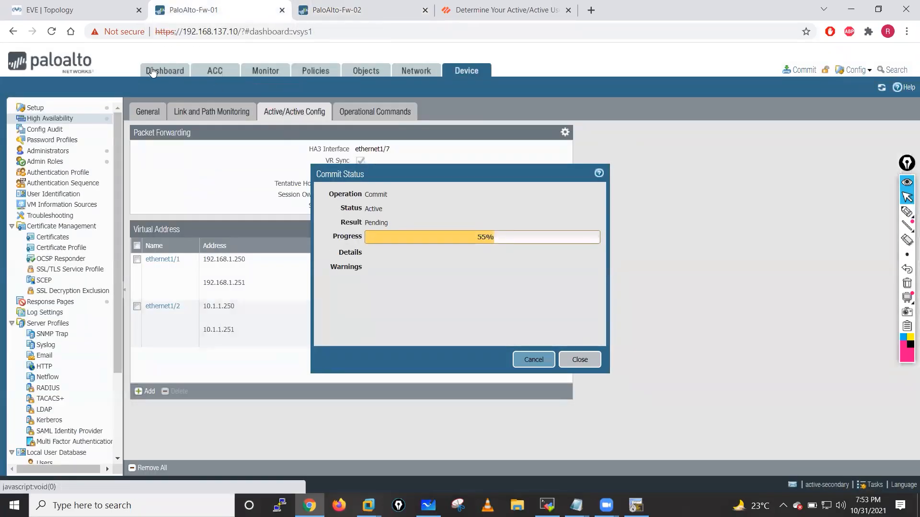
left_click(153, 72)
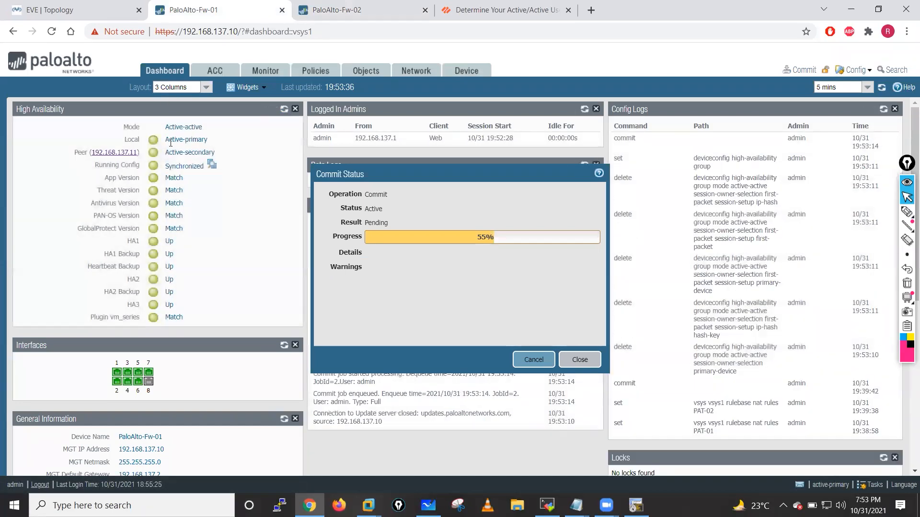
left_click_drag(170, 141, 248, 159)
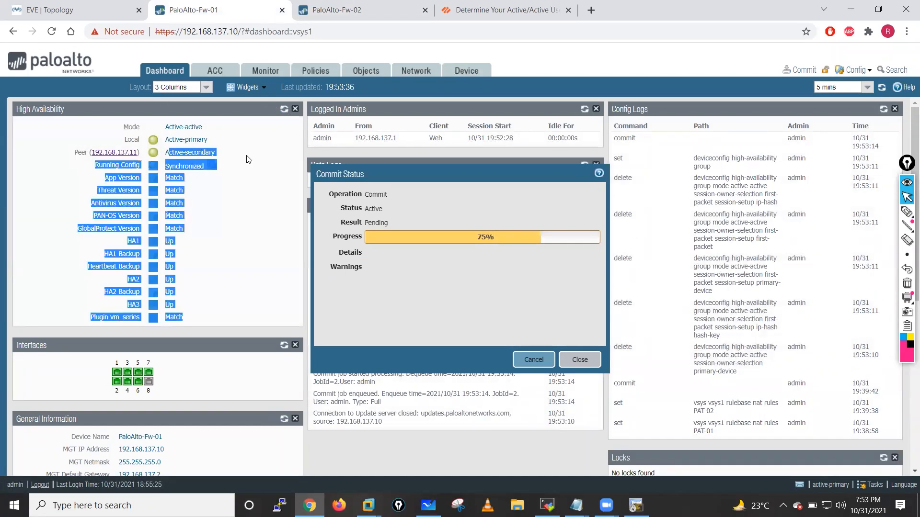
left_click(21, 261)
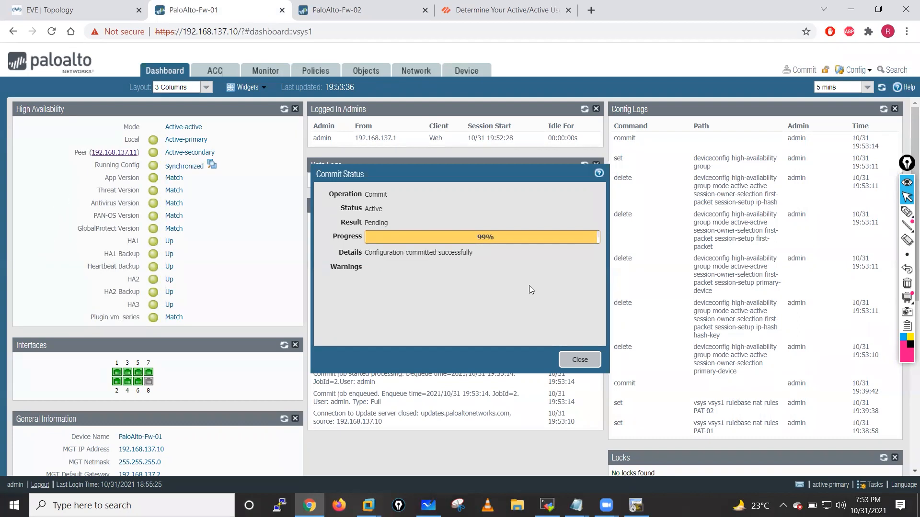
- Close the commit status window and refresh the HA status on both firewalls
left_click(579, 361)
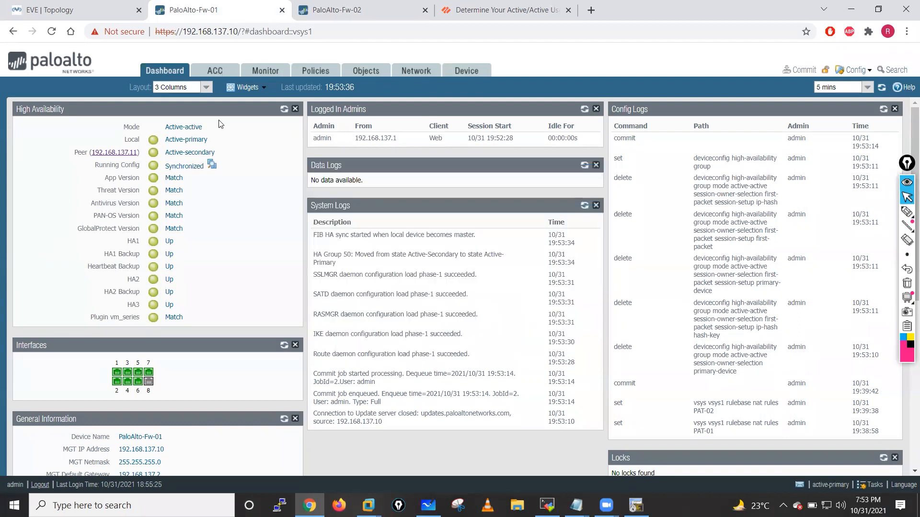
left_click(284, 110)
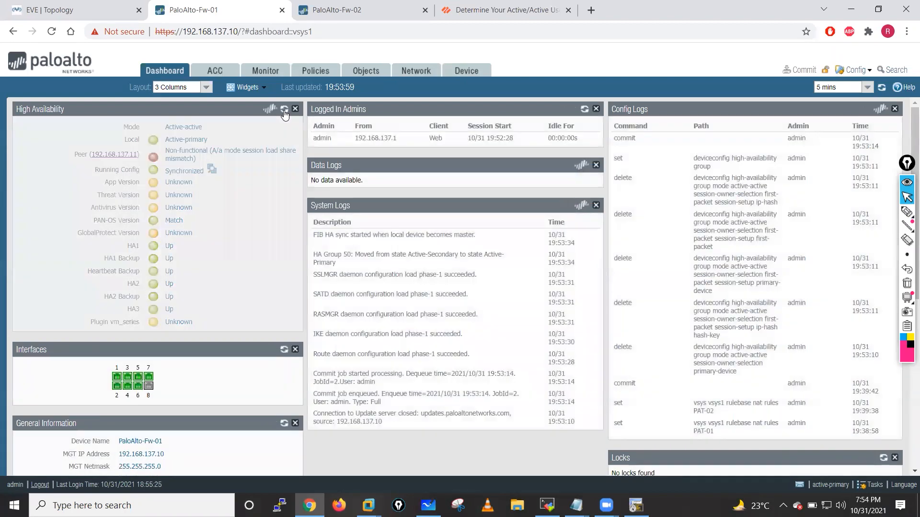
left_click(284, 109)
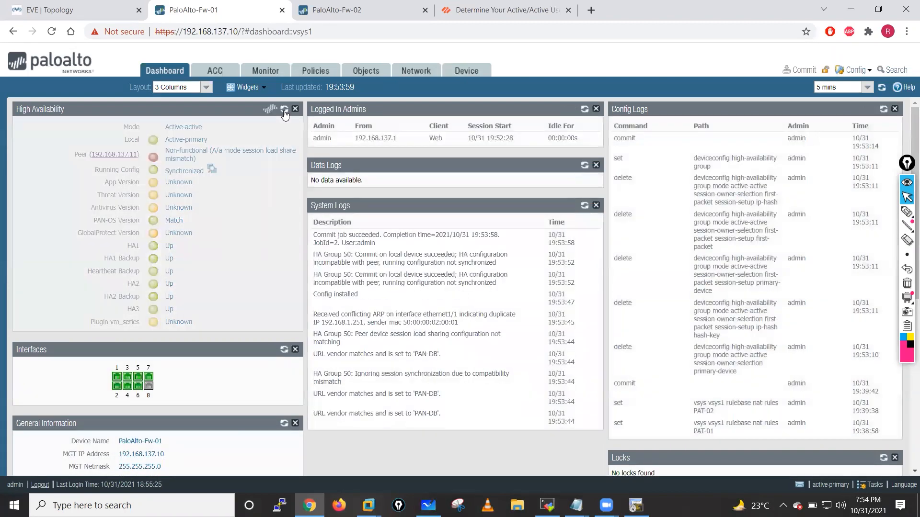
left_click(337, 9)
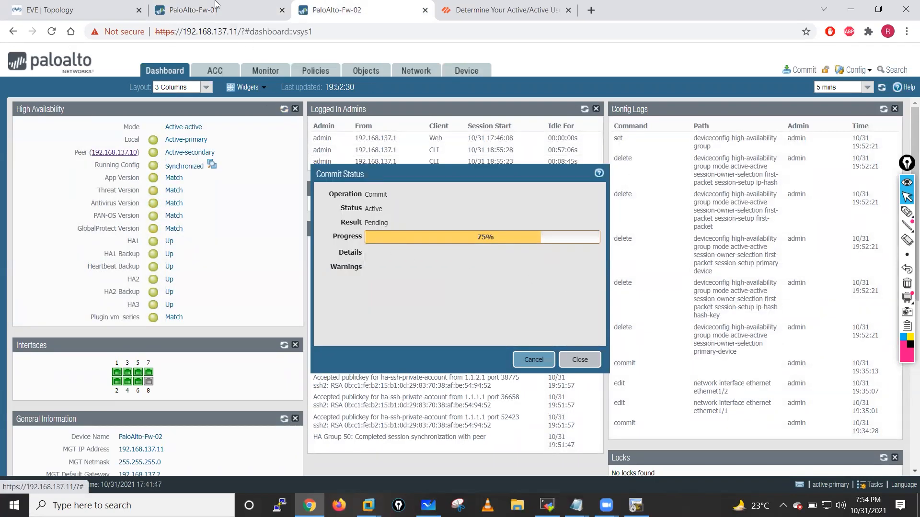
left_click(216, 5)
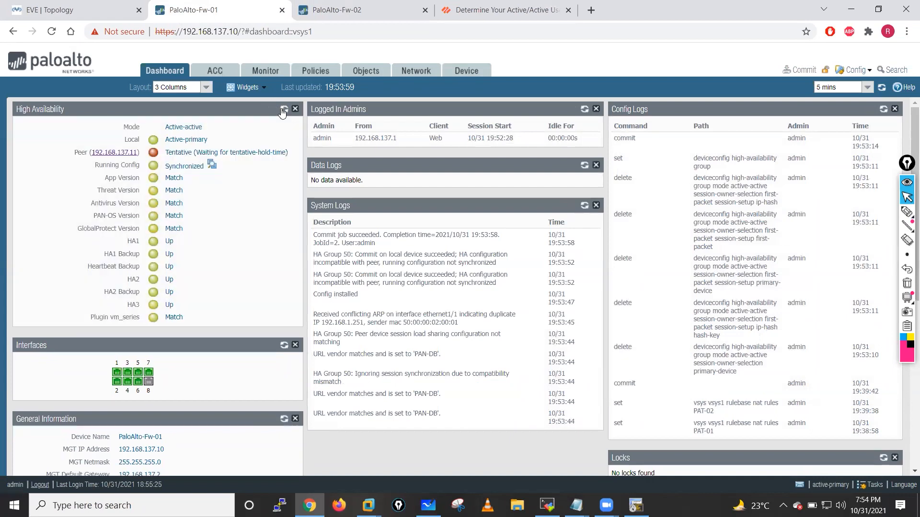
left_click(282, 109)
left_click(282, 110)
- Let Fw-02's commit finish, dismiss its status, and refresh Fw-01's HA widget
left_click(337, 9)
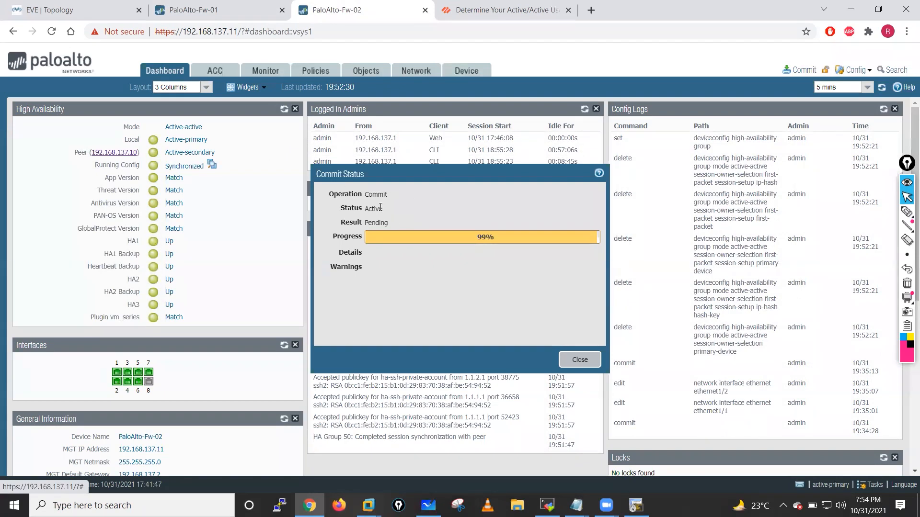
left_click(284, 110)
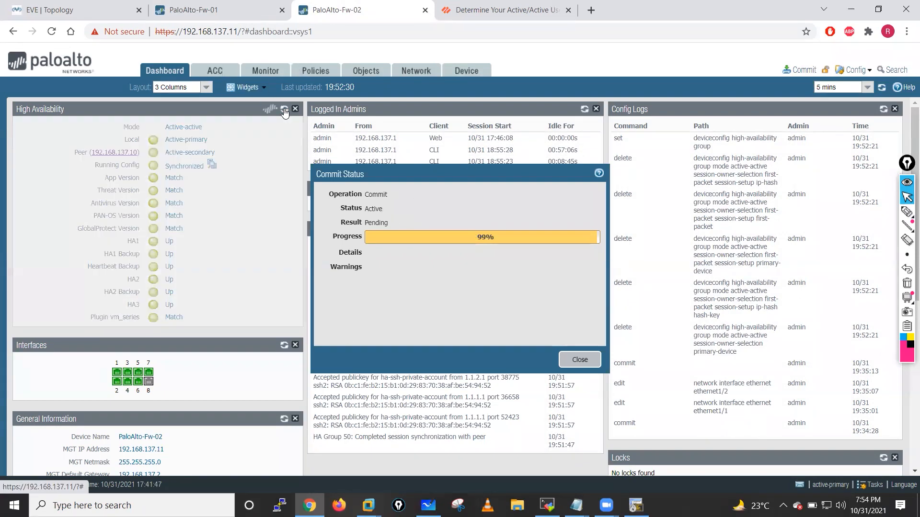
left_click(284, 110)
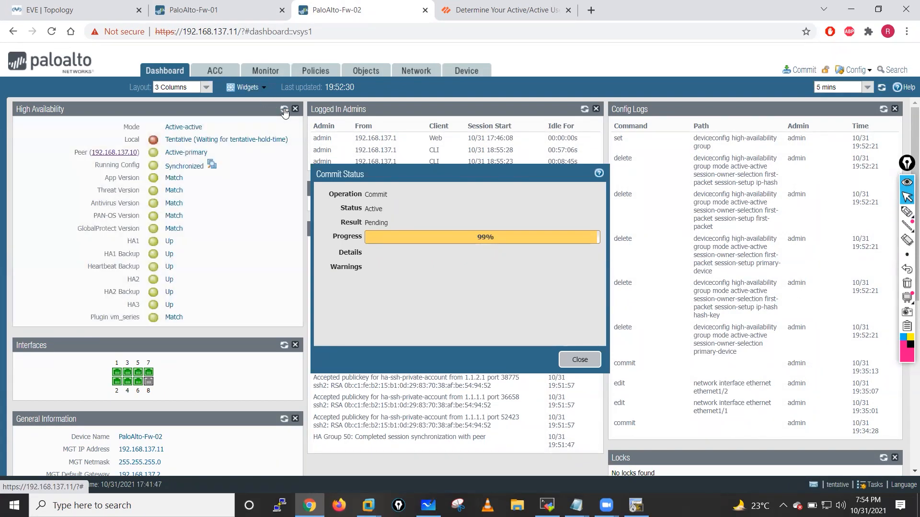
left_click(283, 109)
left_click(283, 109)
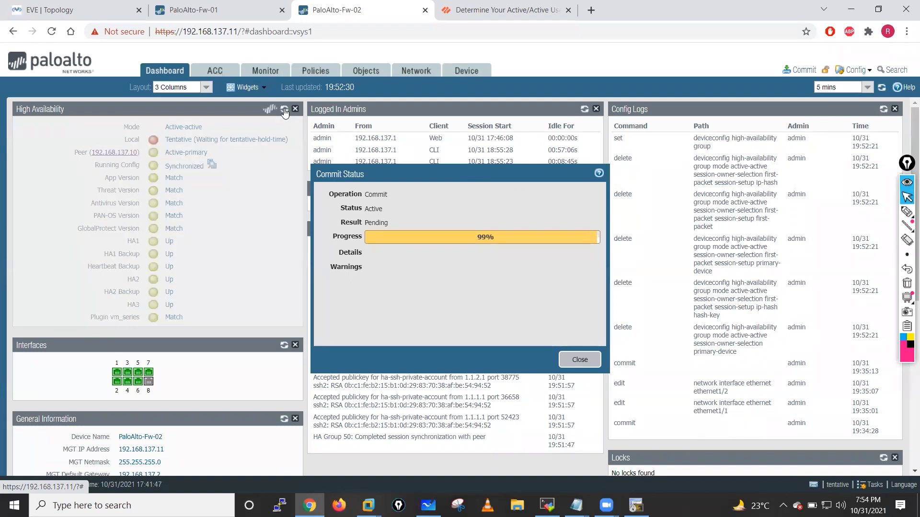
left_click(283, 110)
left_click(284, 109)
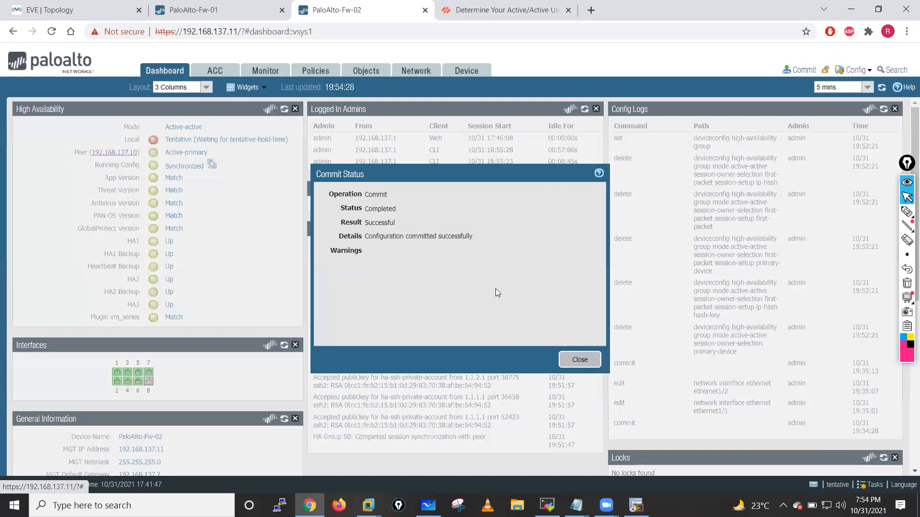
left_click(241, 5)
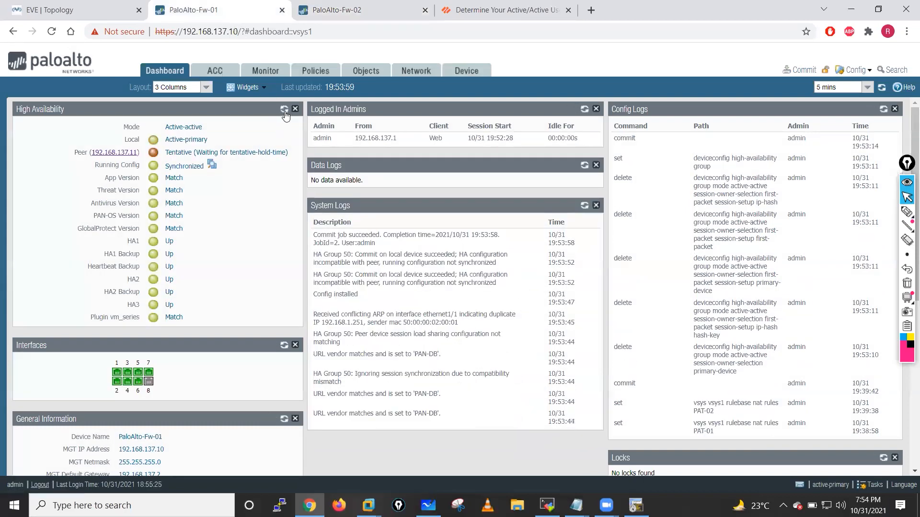
left_click(284, 111)
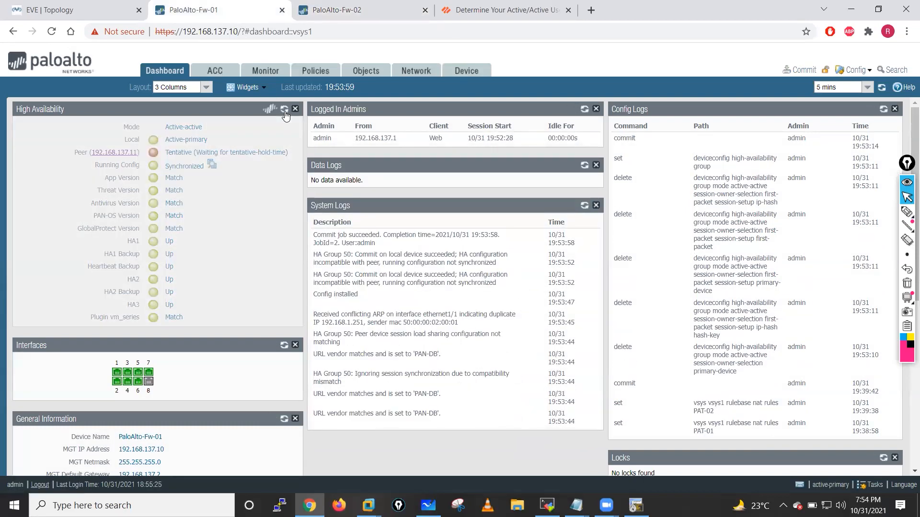
- Refresh the HA widget on Fw-02 and then Fw-01 while the roles settle
key("ctrl+Tab")
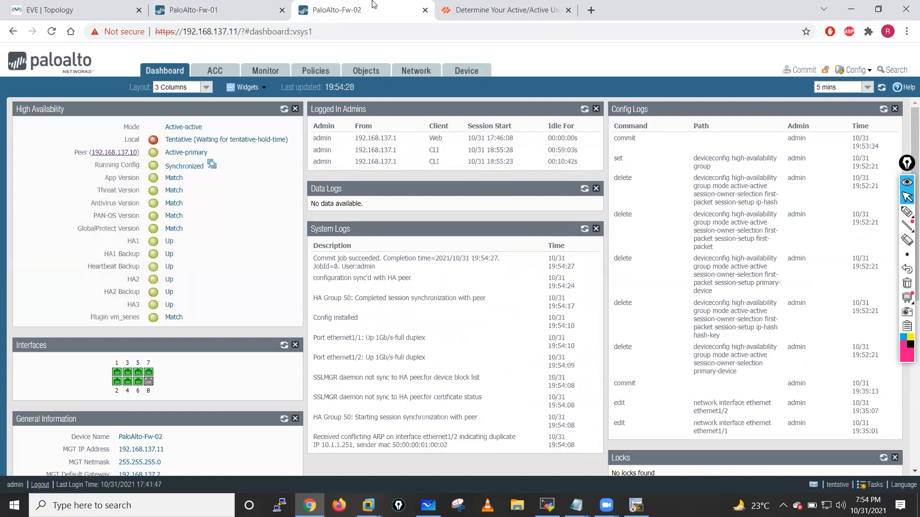
left_click(283, 110)
left_click(284, 112)
left_click(284, 112)
left_click(284, 112)
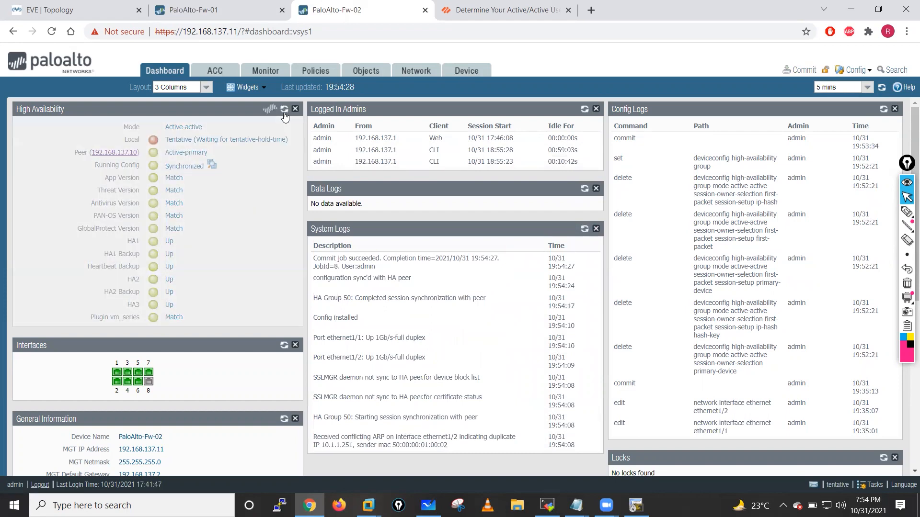
left_click(187, 4)
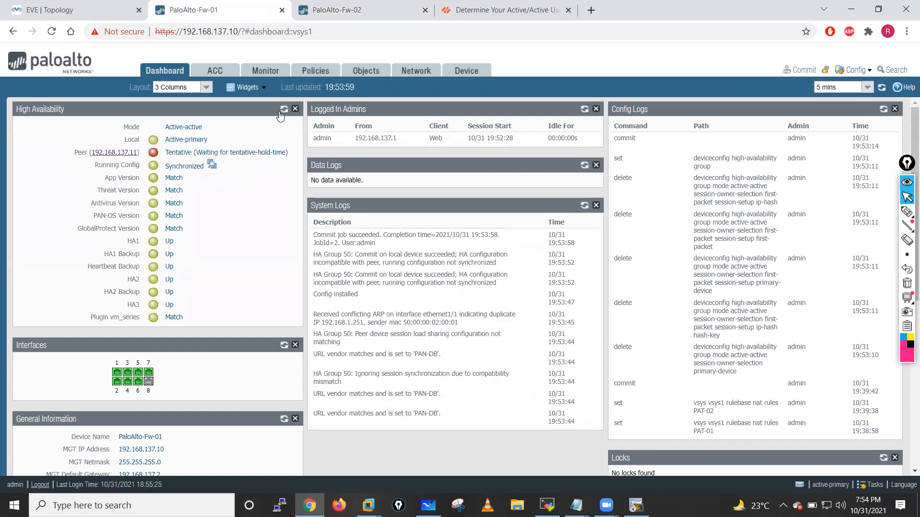
left_click(284, 112)
left_click(283, 111)
left_click(283, 112)
left_click(283, 111)
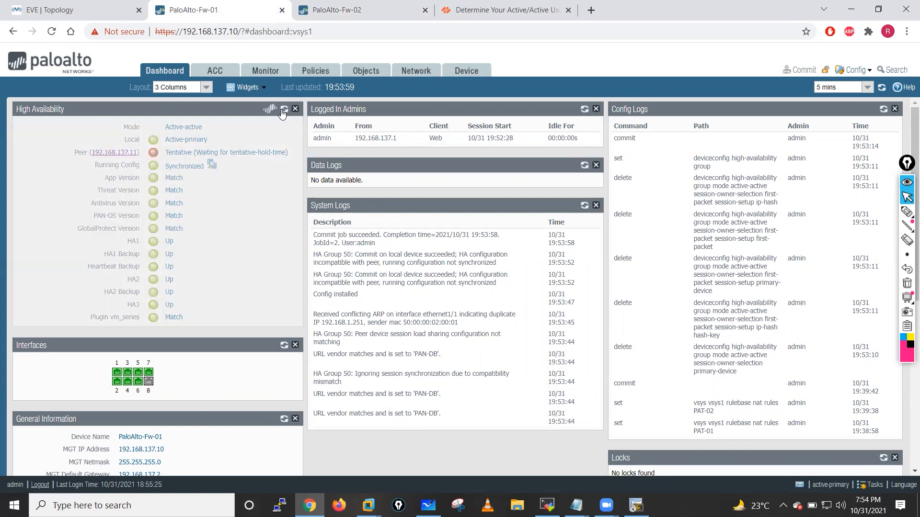
left_click(283, 112)
left_click(284, 112)
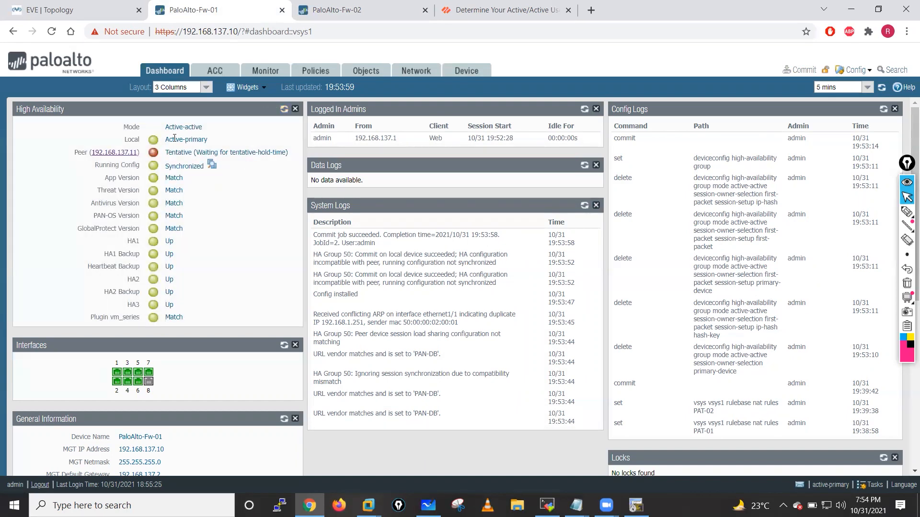
- Confirm Fw-02 reports Active-secondary with a synchronized Active-primary peer
left_click(389, 8)
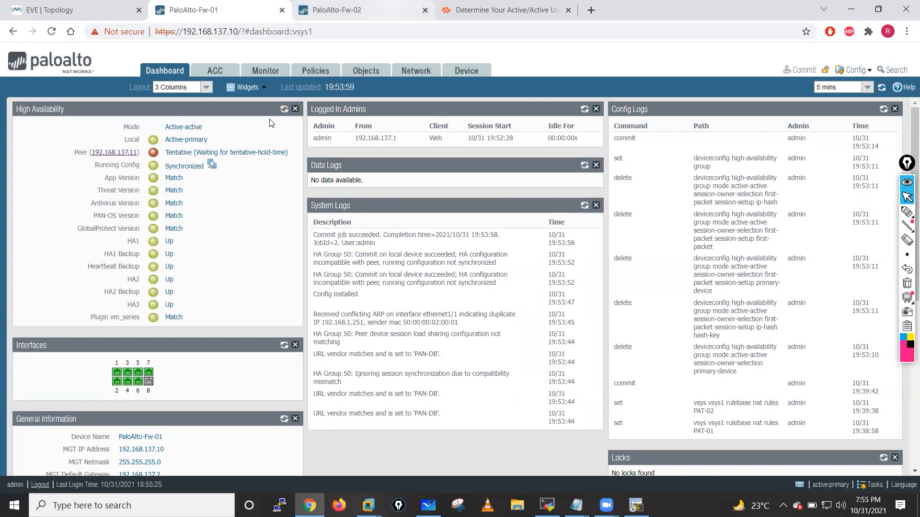
left_click(284, 110)
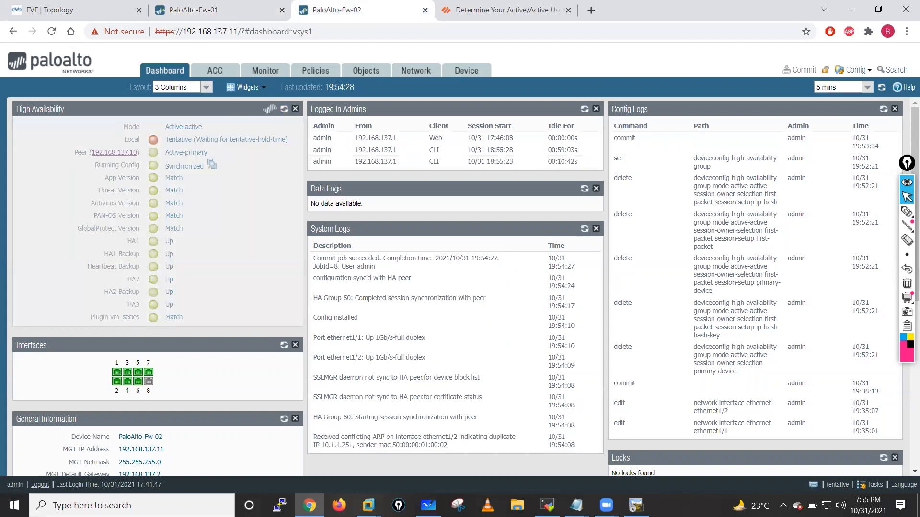
left_click(284, 110)
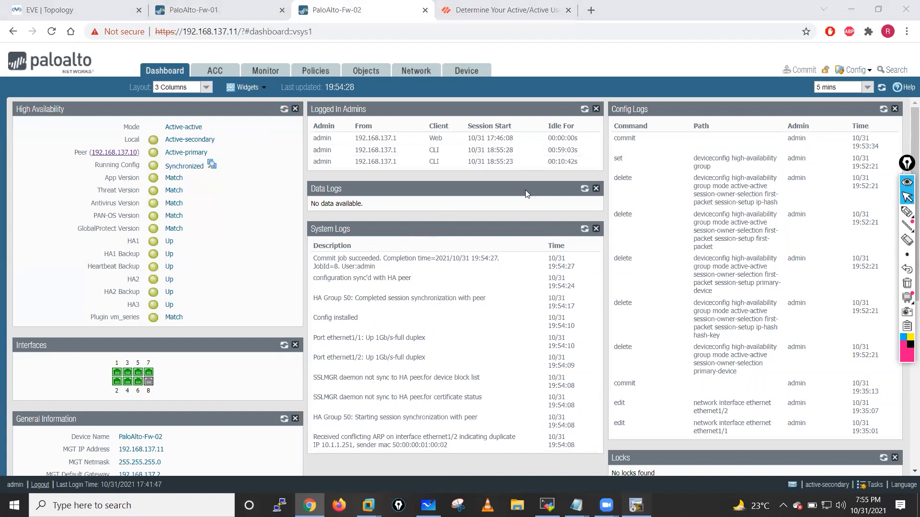
left_click(636, 505)
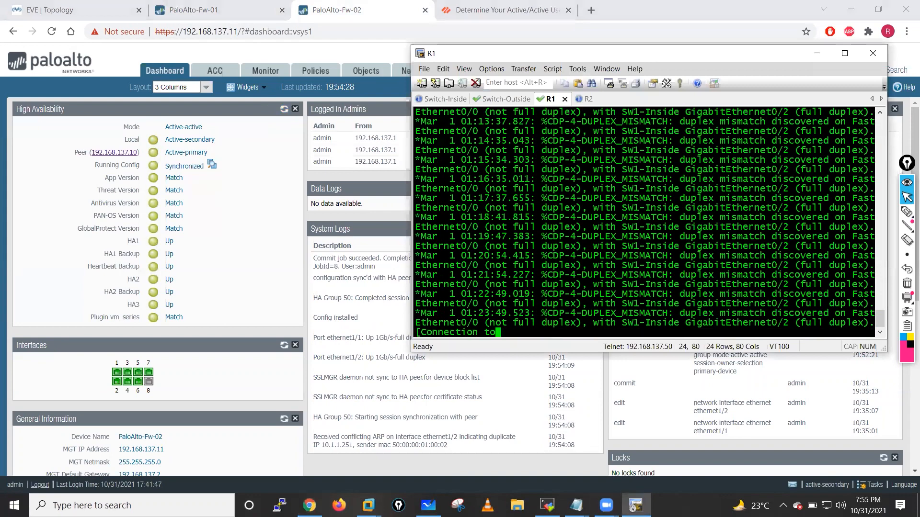
- From R1, telnet to 192.168.1.99 and log in with the username and password
key("Return")
key("Return")
key("Return")
key("Return")
key("Return")
key("Return")
key("Return")
type("telnet 192.168.1")
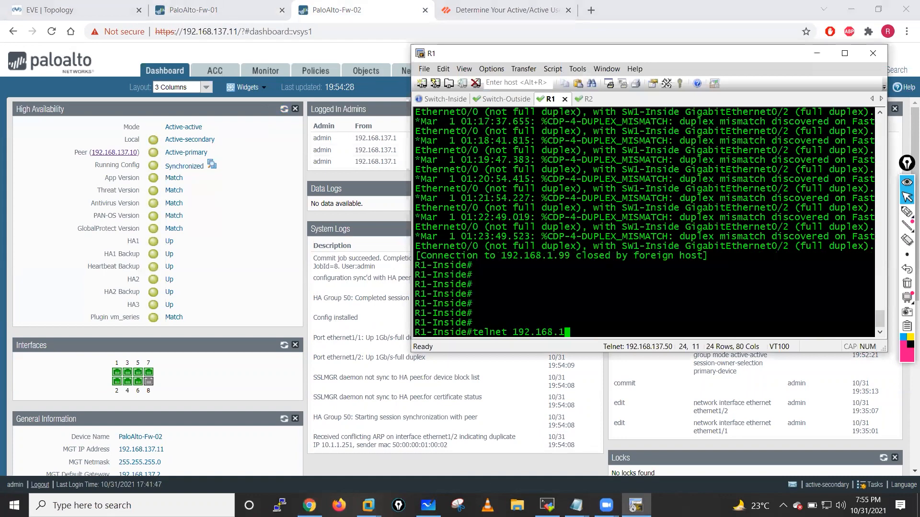
type(".99")
key("Return")
type("cisco")
key("Return")
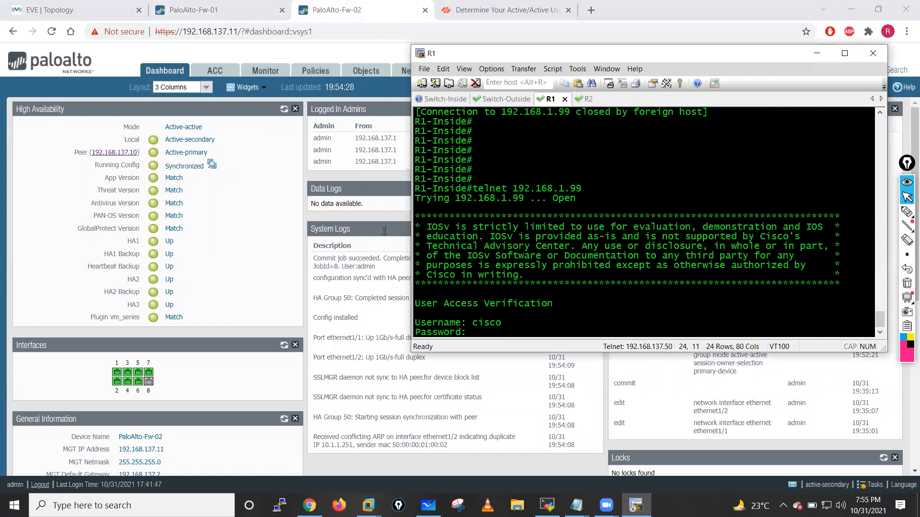
type("cisco")
key("Return")
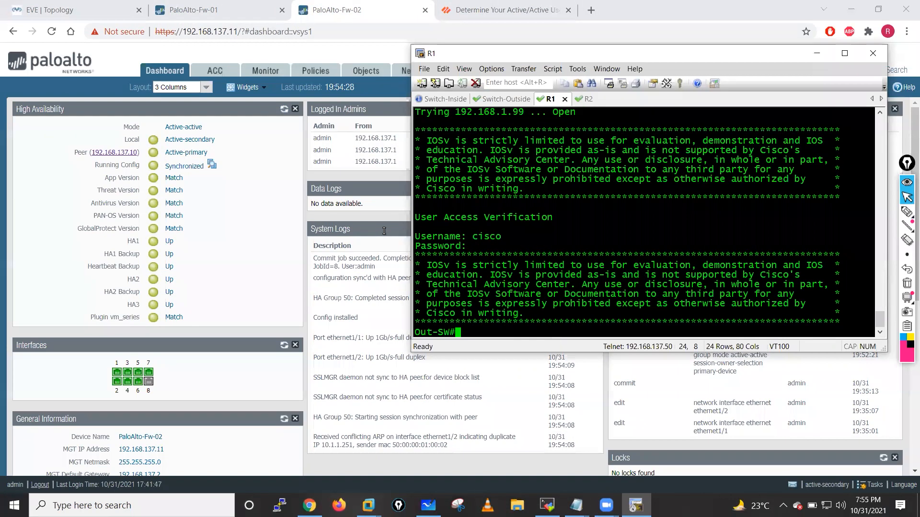
key("alt+Tab")
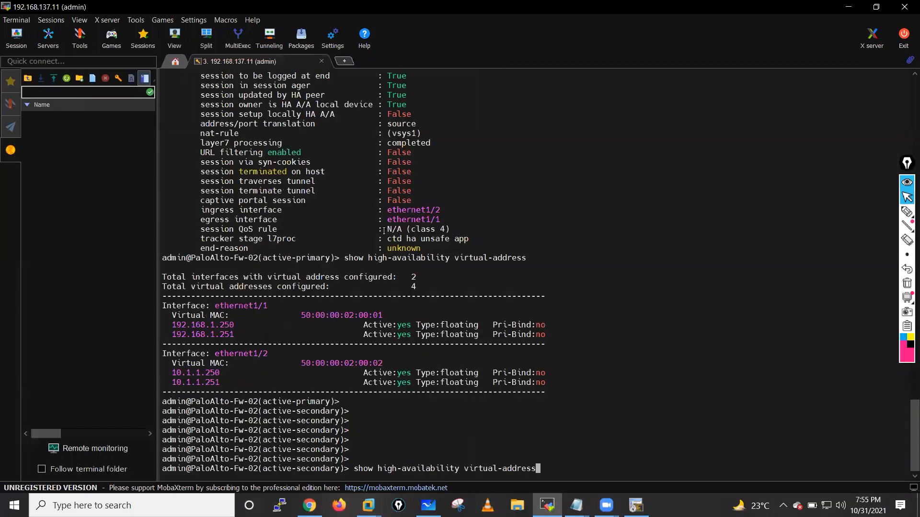
- On Fw-02, list all sessions and show the details of telnet session 23
key("Up")
key("Up")
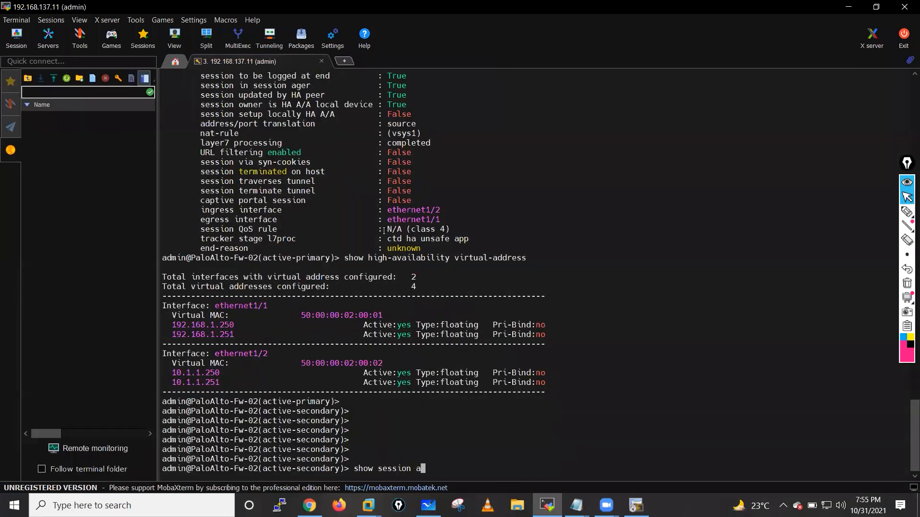
type("ll")
key("Return")
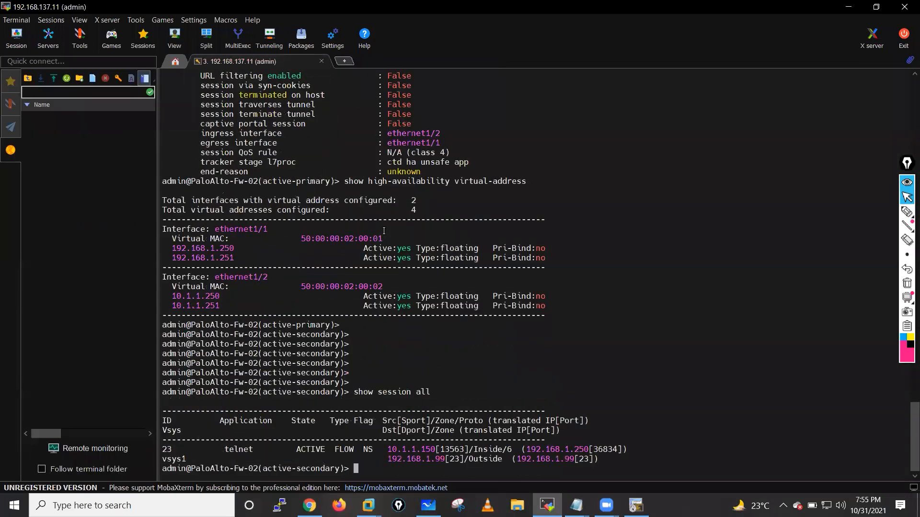
key("Return")
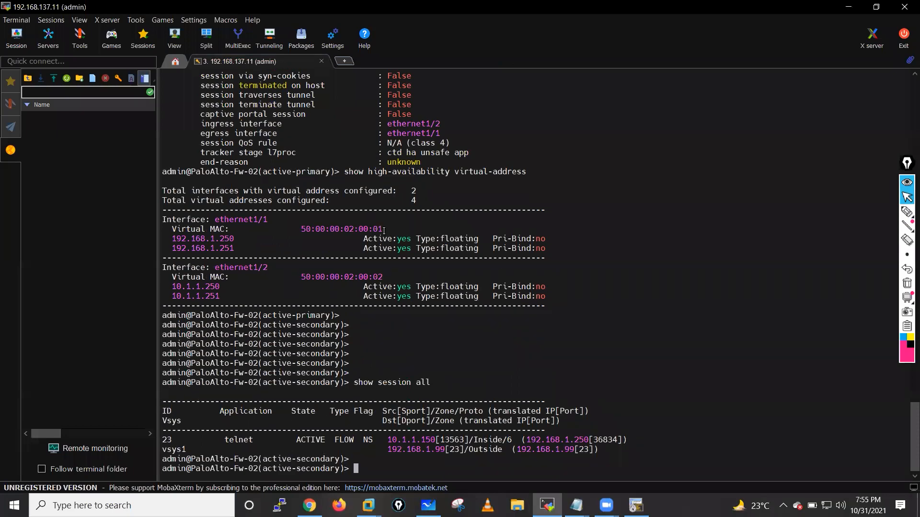
key("Return")
key("Return")
key("Return")
key("Return")
key("Return")
key("Return")
key("Return")
key("Return")
key("Return")
type("show session ")
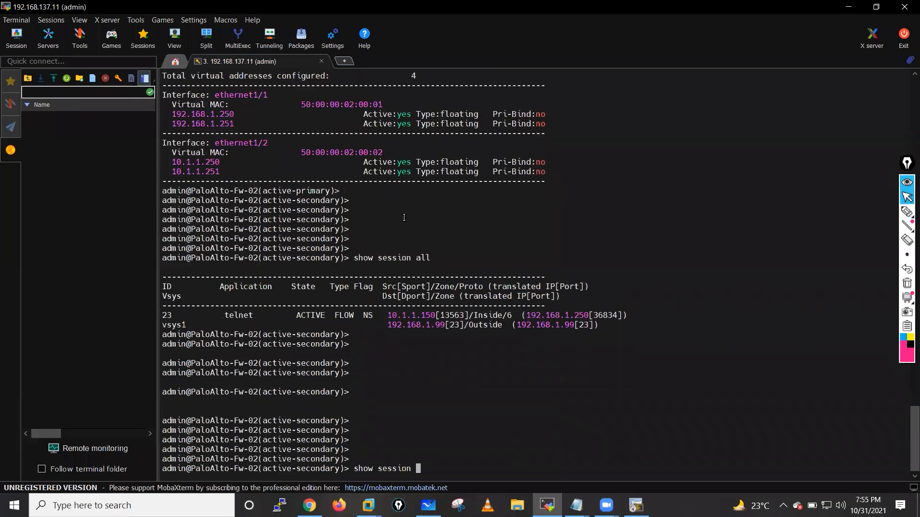
type("id 23")
key("Return")
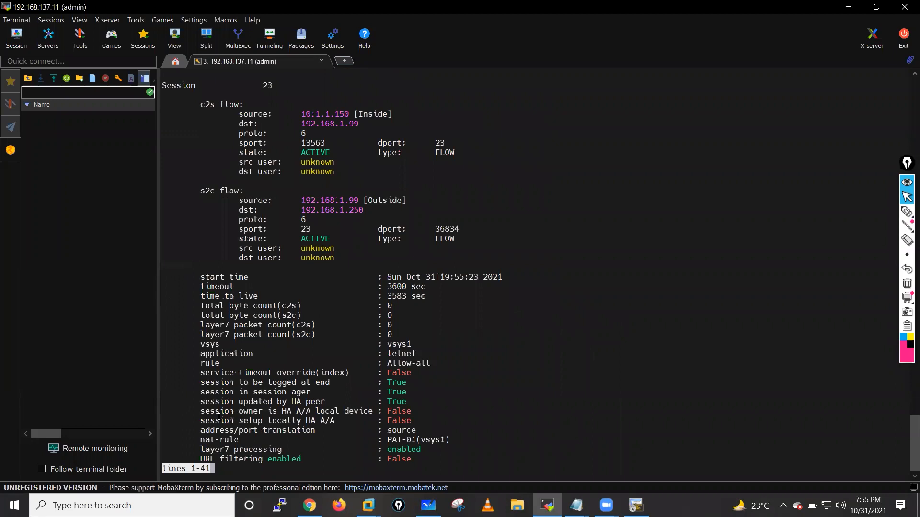
- Highlight session 23's HA A/A owner and setup-locally lines, then page through the remaining details
left_click_drag(200, 412, 390, 413)
left_click_drag(199, 421, 430, 420)
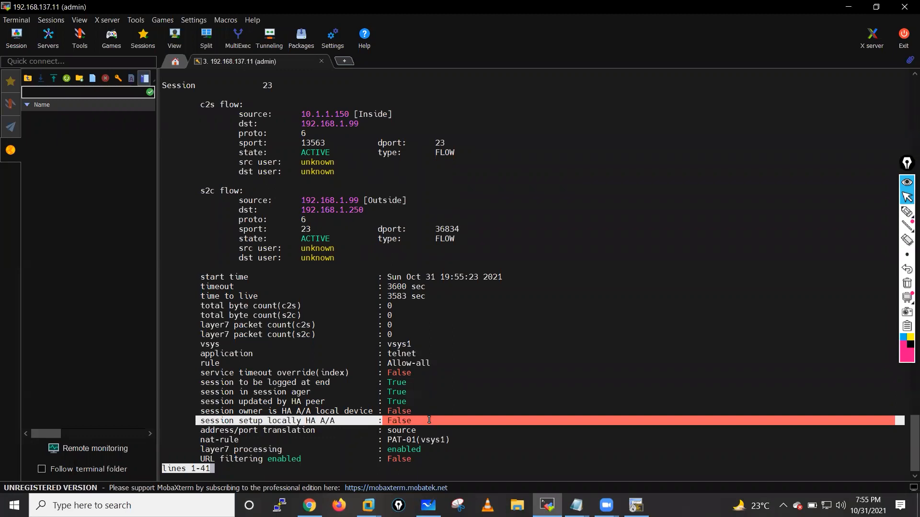
key("space")
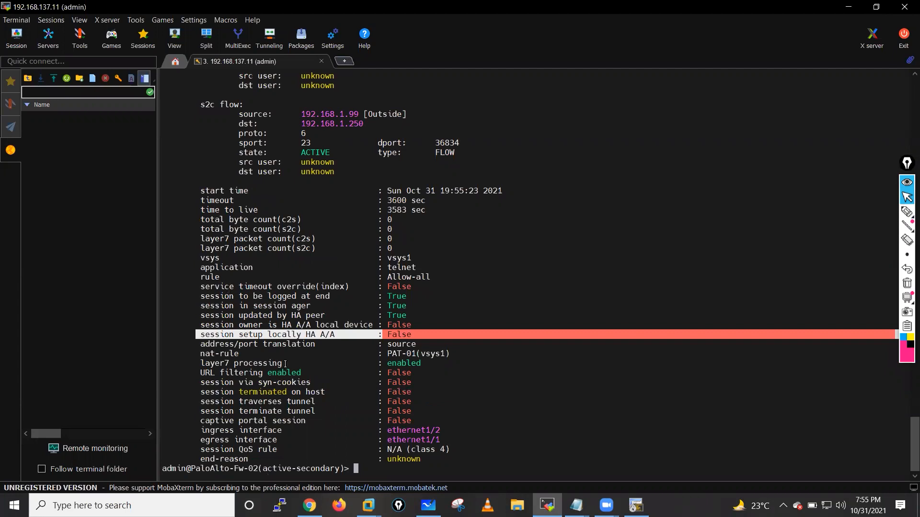
left_click(302, 330)
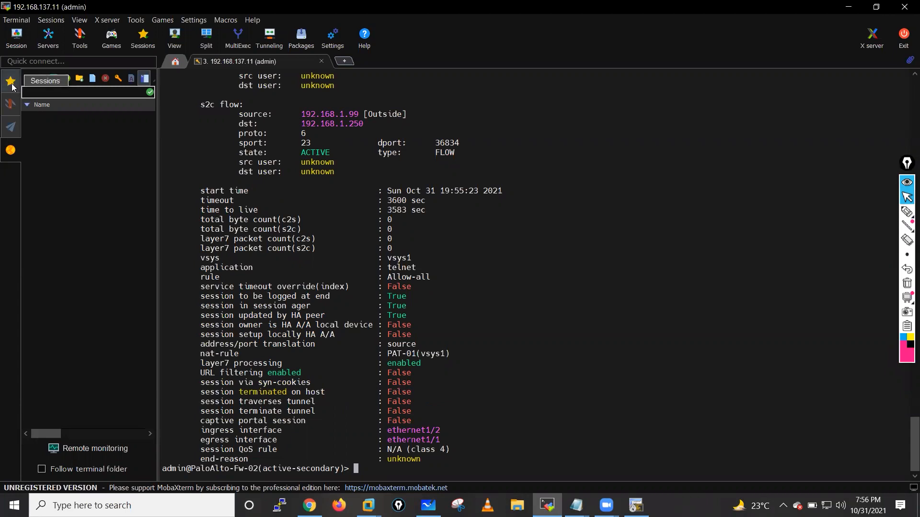
- Open a saved session to 192.168.137.10, then re-highlight Fw-02's HA A/A ownership lines
left_click(12, 84)
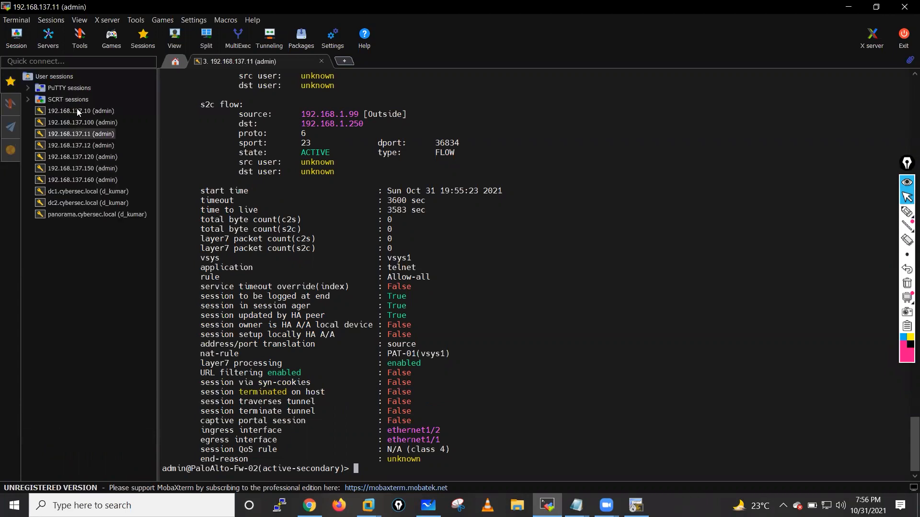
double_click(78, 111)
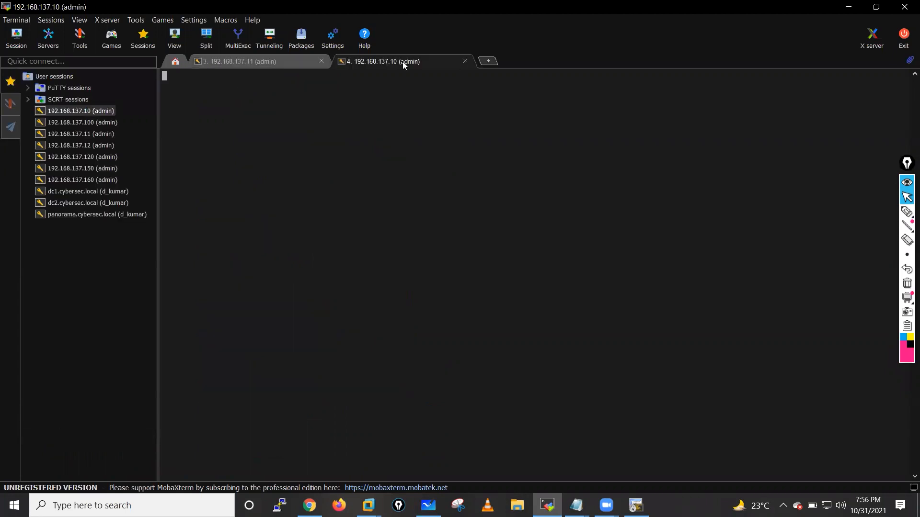
left_click_drag(278, 61, 278, 61)
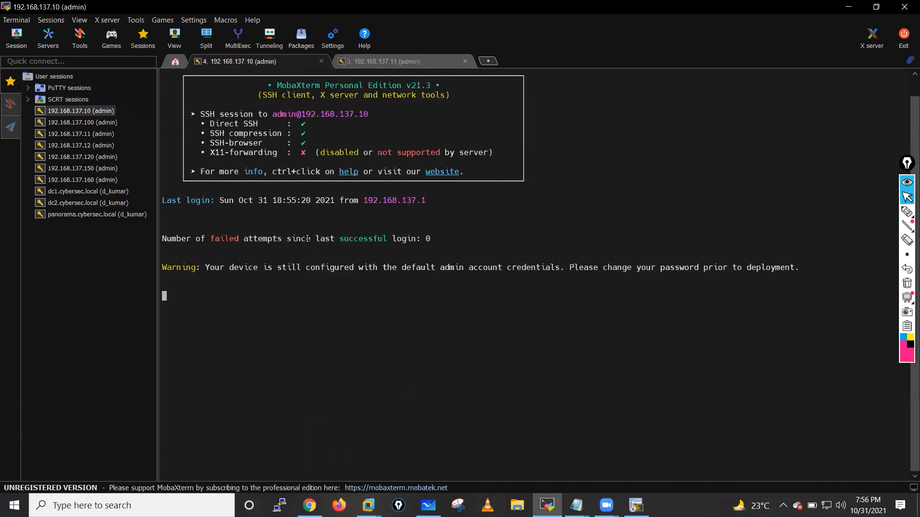
left_click(383, 62)
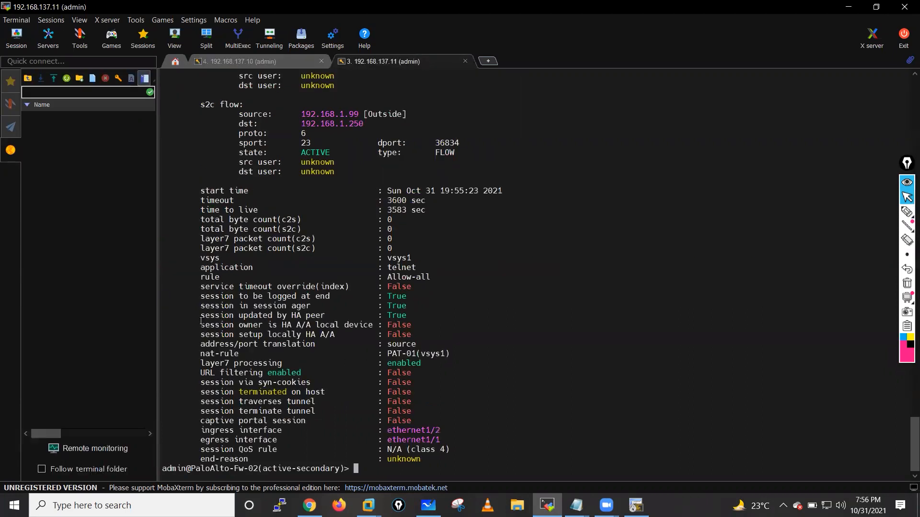
left_click_drag(230, 325, 160, 342)
left_click_drag(231, 326, 176, 325)
- From Inside-R2, enable privileged mode, telnet to 192.168.1.99, and log in to Out-SW with the lab credentials
key("alt+Tab")
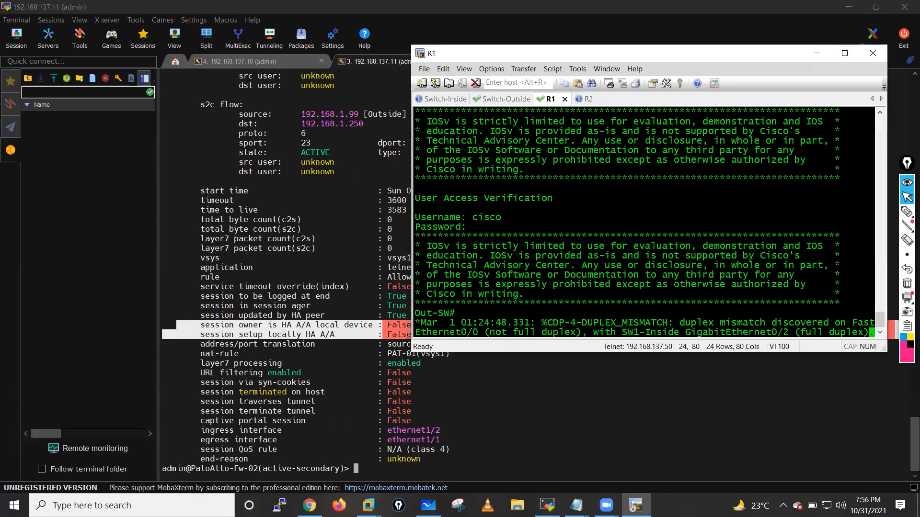
left_click(588, 98)
key("Return")
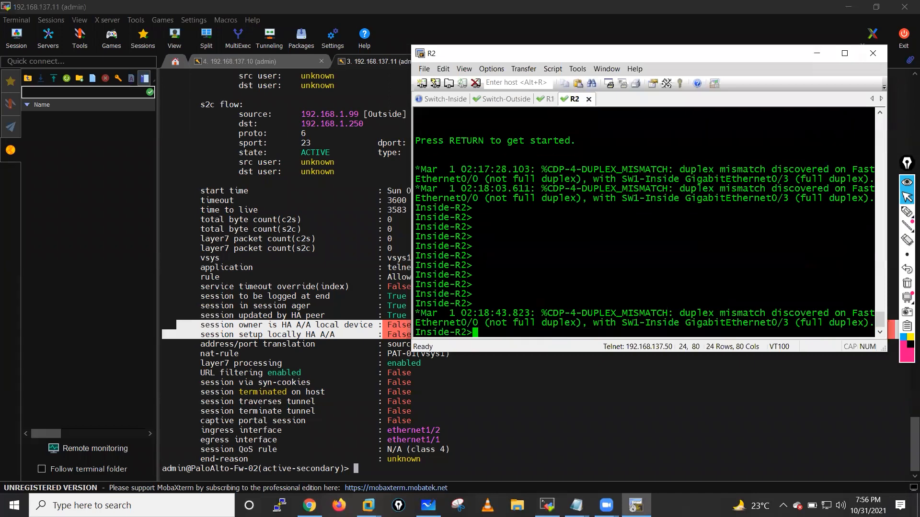
key("Return")
key("Return")
key("Return")
type("en")
key("Return")
key("Return")
key("Return")
type("telne")
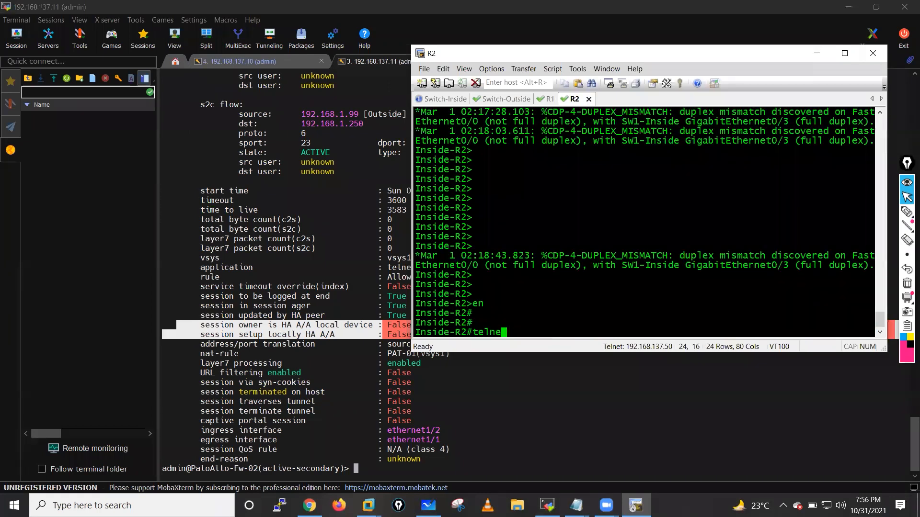
type("t 192.168.1.99")
key("Return")
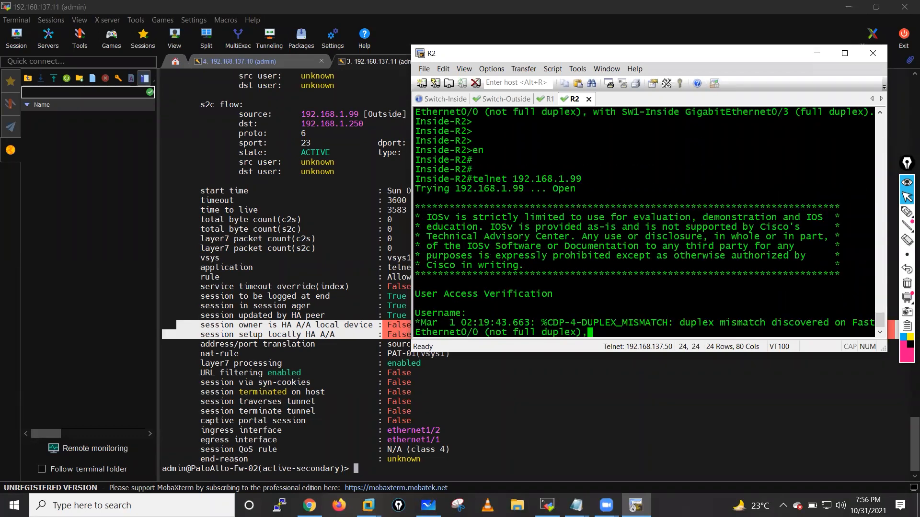
type("cisco")
key("Return")
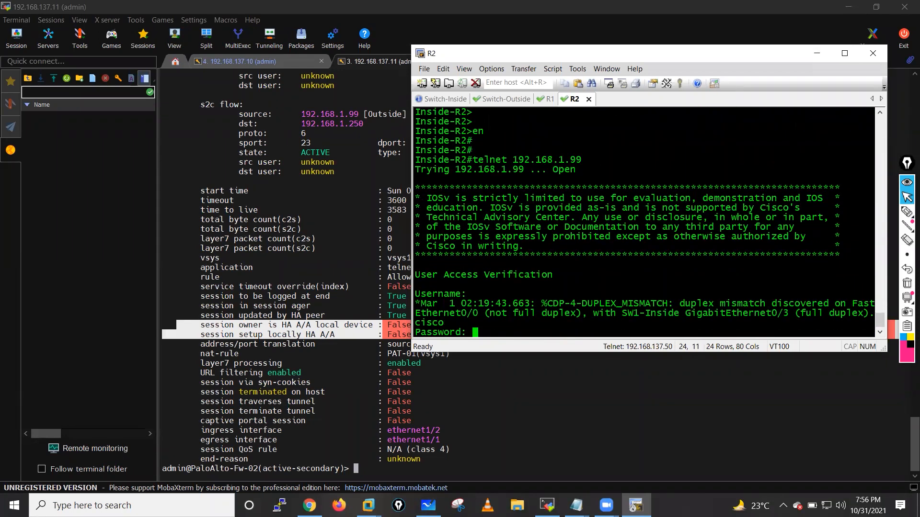
type("cisco")
key("Return")
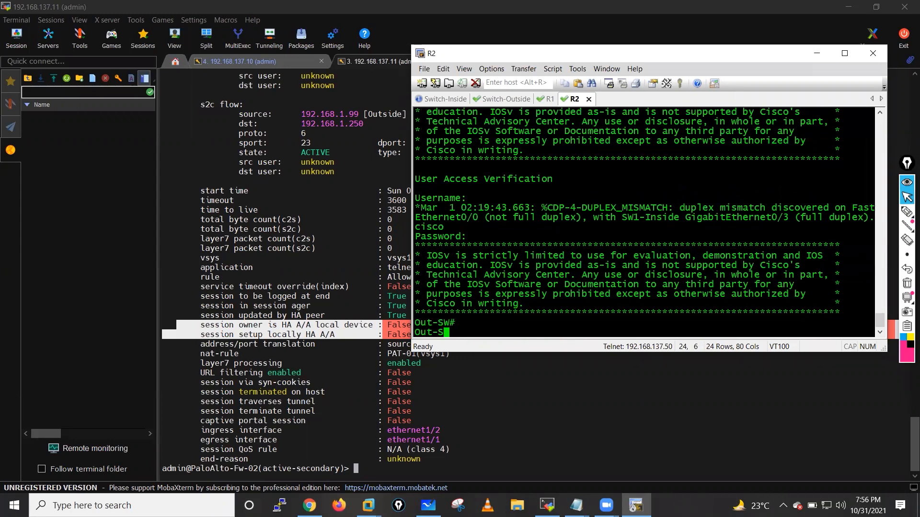
key("Return")
key("Return")
key("Return")
key("Return")
key("Return")
key("Return")
left_click(357, 219)
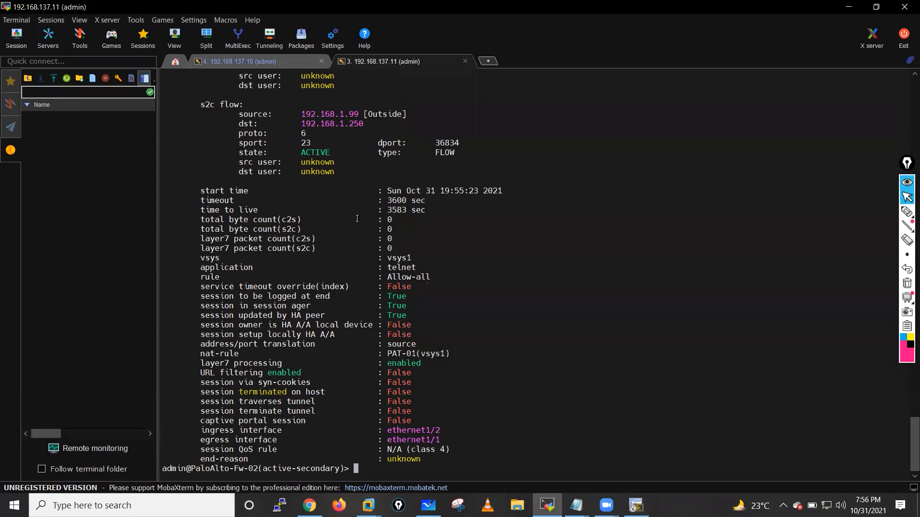
- Run 'show session all' on Fw-02, then 'show session id 25'
key("Up")
key("BackSpace")
key("BackSpace")
key("BackSpace")
key("BackSpace")
key("BackSpace")
type("all")
key("Return")
key("Return")
key("Return")
key("Return")
key("Return")
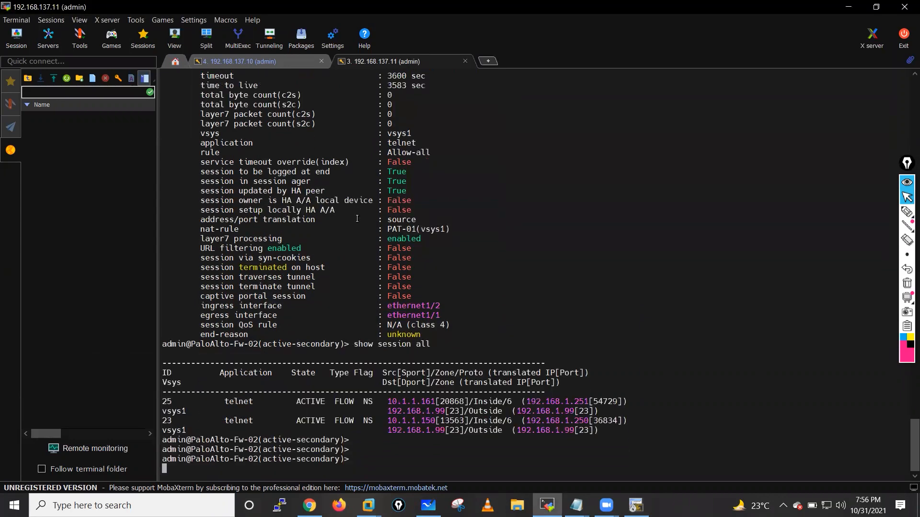
type("show s")
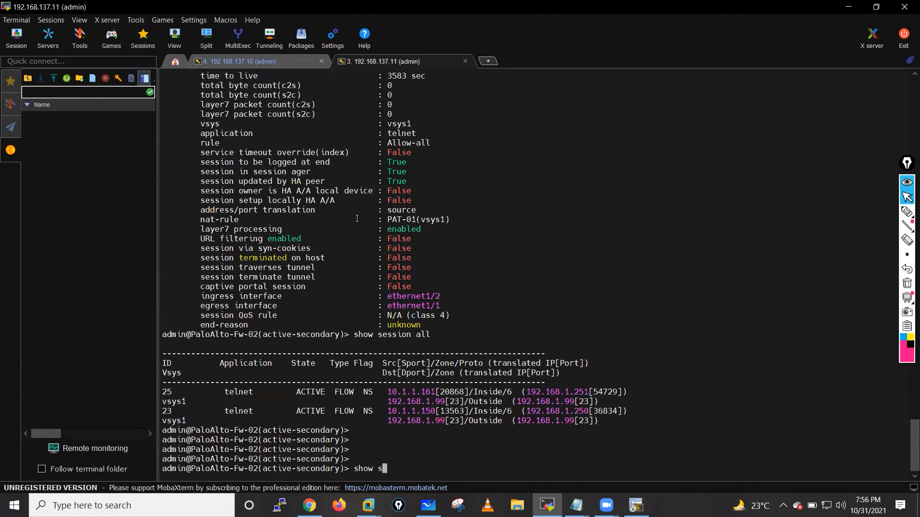
type("ession id 25")
key("Return")
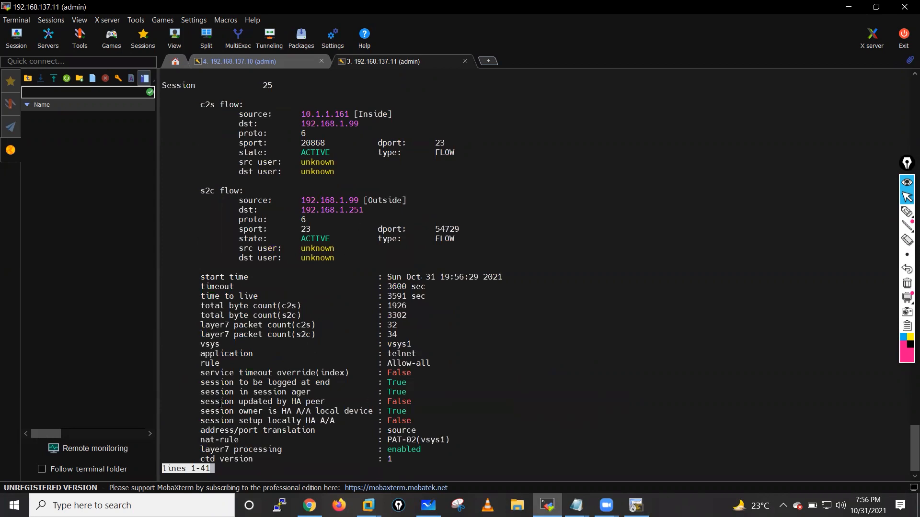
- Highlight session 25's HA peer, session owner and setup-locally lines
left_click_drag(201, 402, 388, 405)
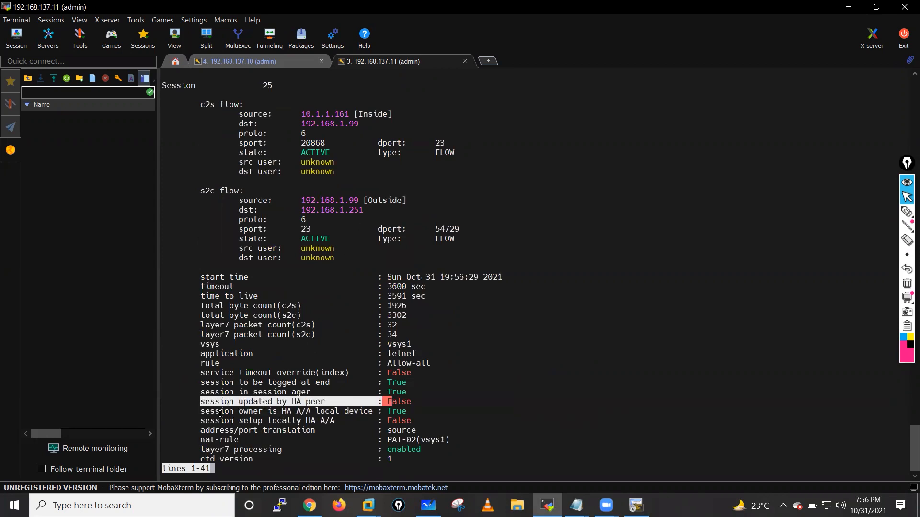
left_click(220, 413)
left_click_drag(202, 412, 416, 413)
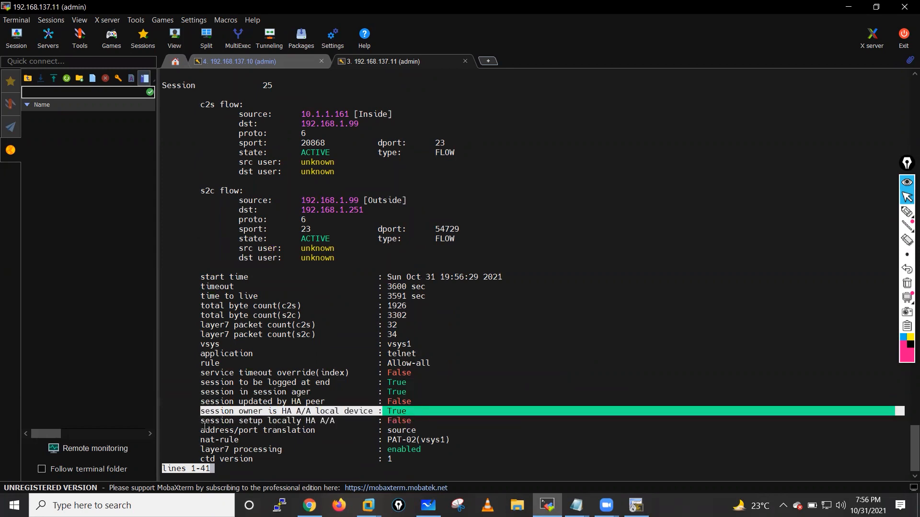
left_click_drag(202, 422, 416, 419)
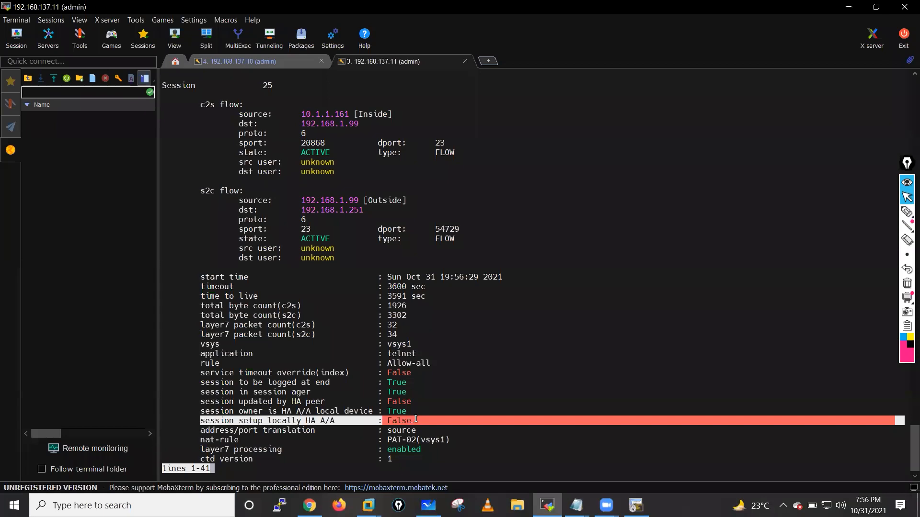
left_click_drag(416, 419, 486, 424)
left_click(486, 424)
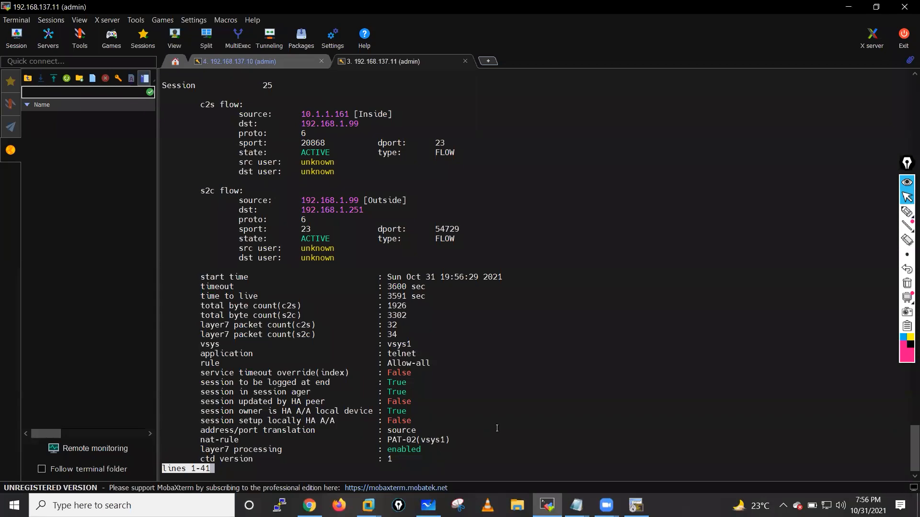
- On Fw-01 (192.168.137.10), list all sessions and inspect session 4 from client 10.1.1.150
key("q")
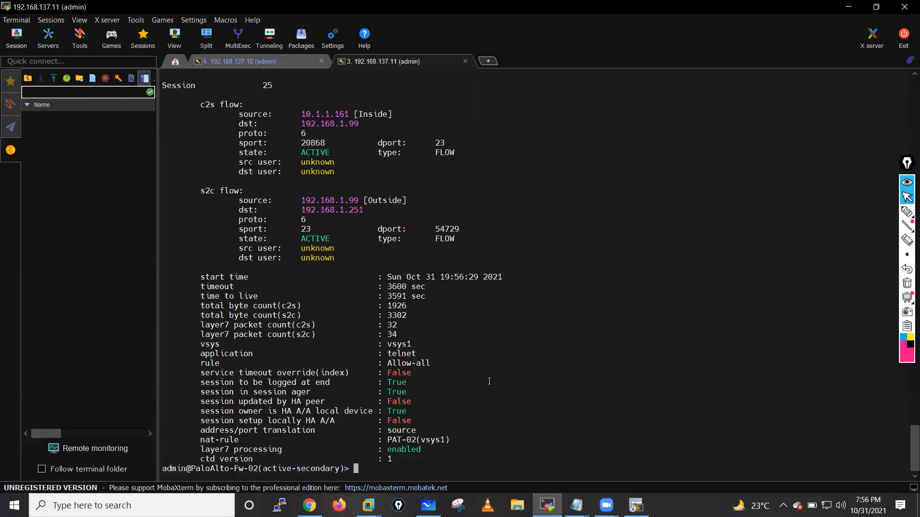
left_click(244, 61)
type("show session all")
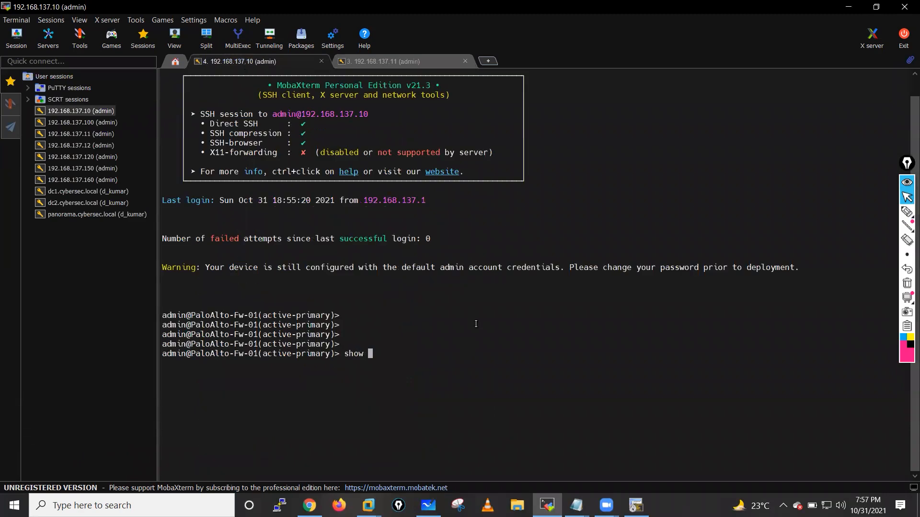
key("Return")
key("Return")
key("Return")
key("Return")
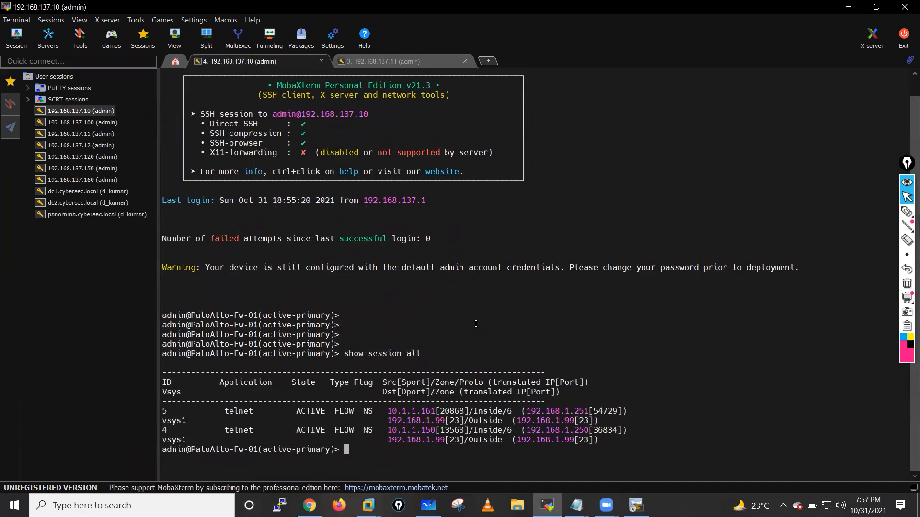
type("sh")
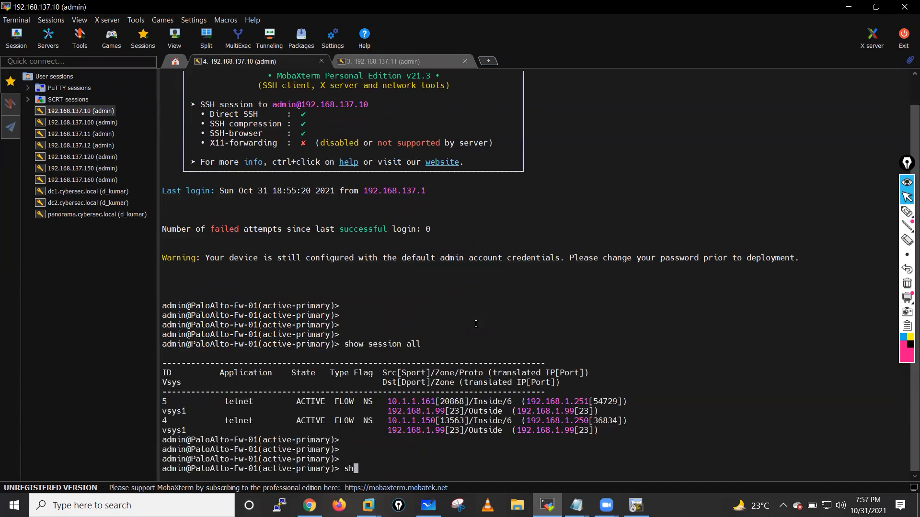
type("ow session id 4")
key("Return")
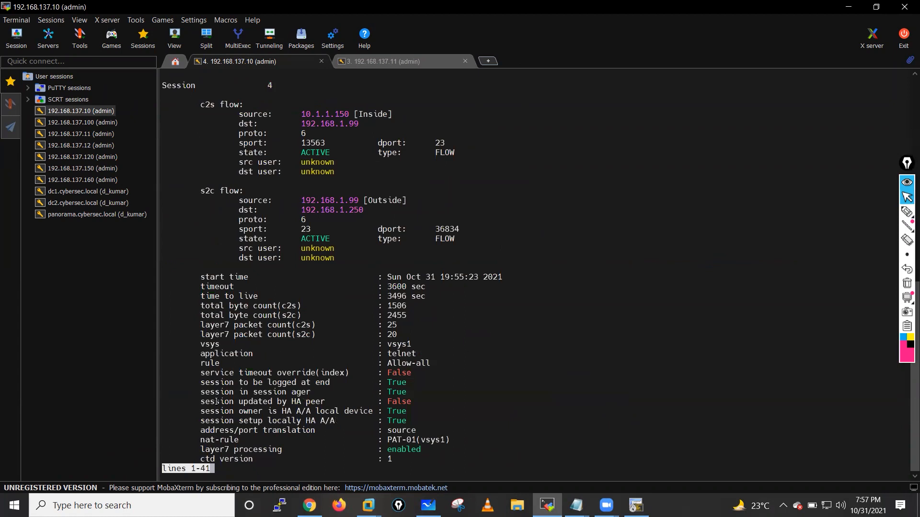
left_click_drag(201, 411, 422, 421)
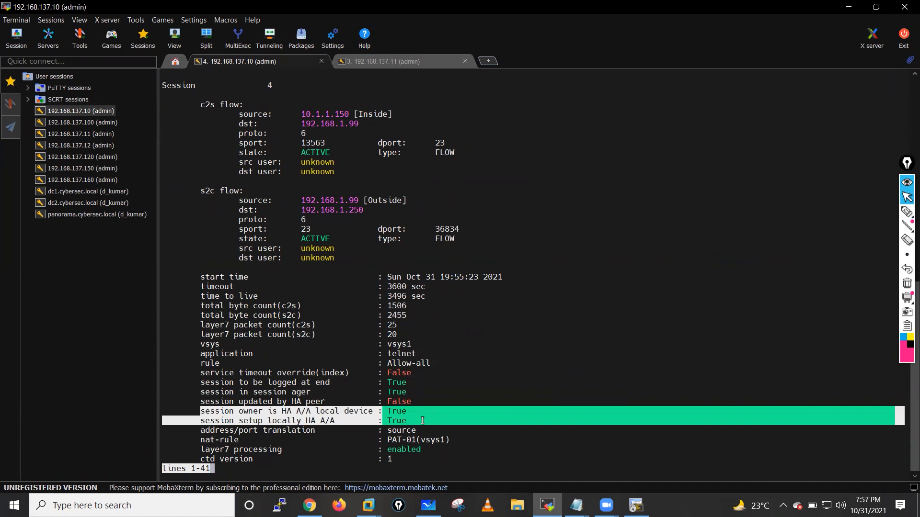
left_click_drag(302, 115, 347, 113)
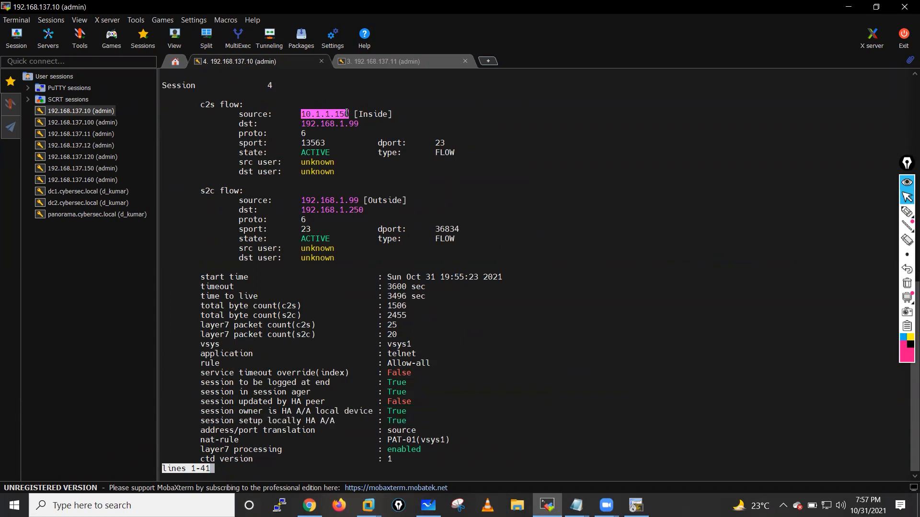
- Show Fw-01's session 5 (10.1.1.161 to 192.168.1.99): owner False, set up locally True
key("q")
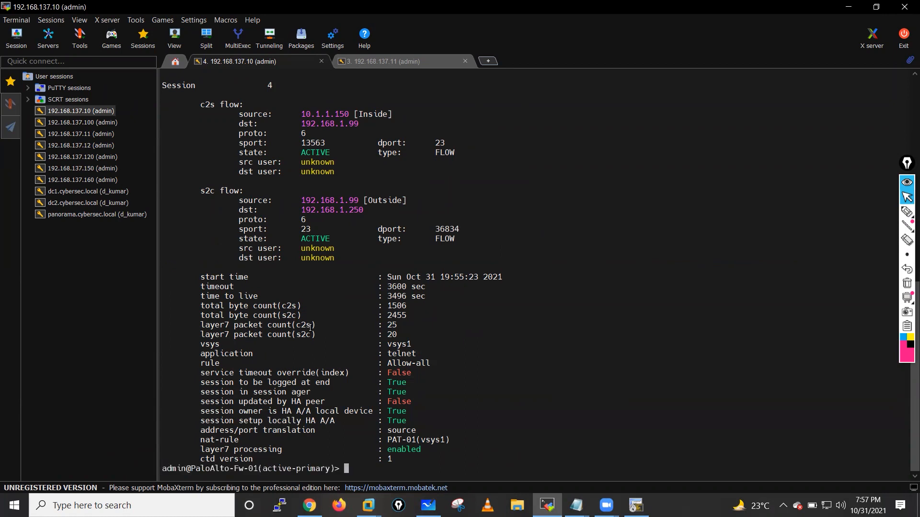
key("Up")
key("BackSpace")
type("5")
key("Return")
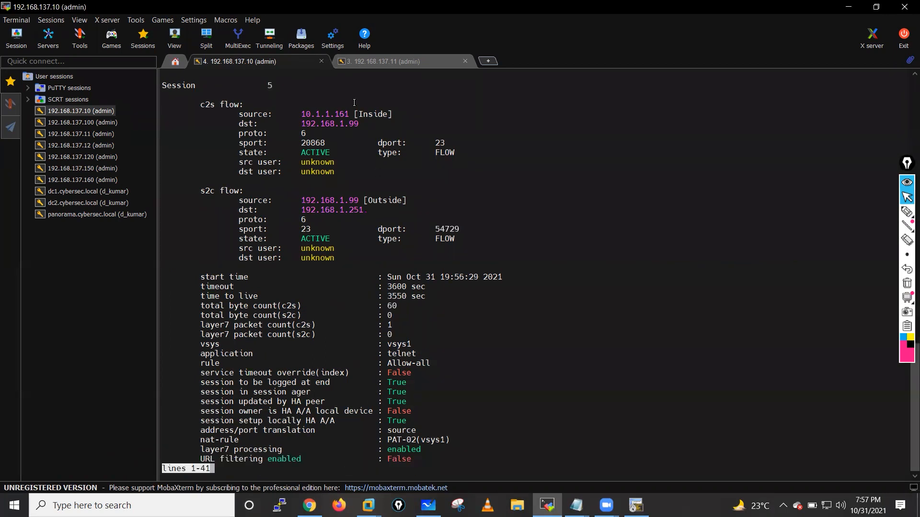
left_click_drag(292, 114, 367, 114)
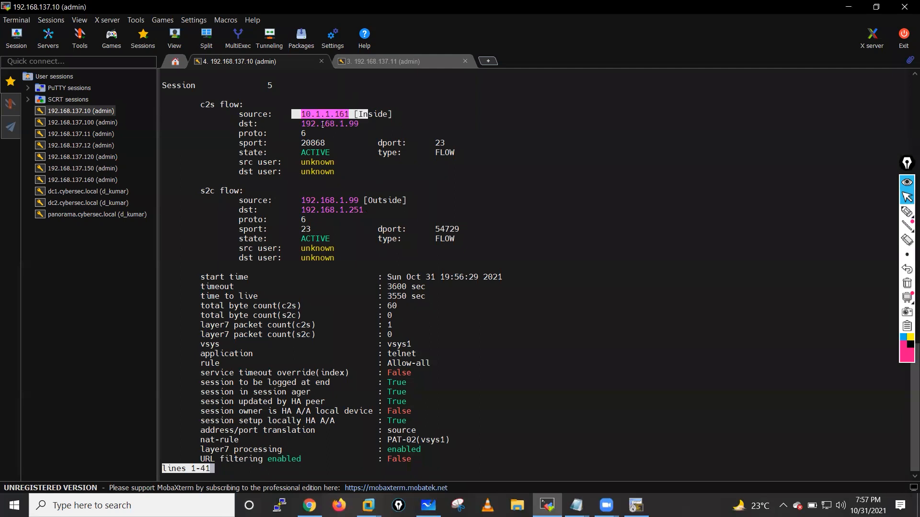
left_click_drag(301, 123, 379, 123)
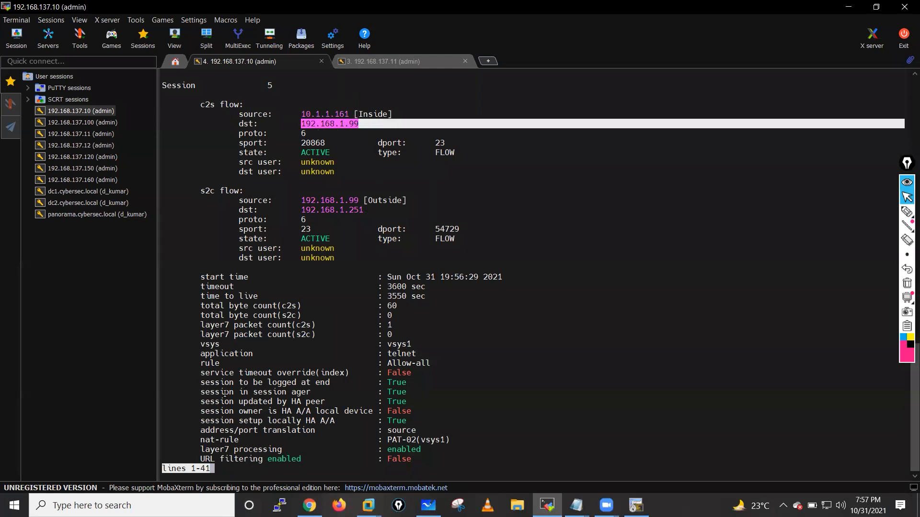
left_click_drag(206, 402, 406, 400)
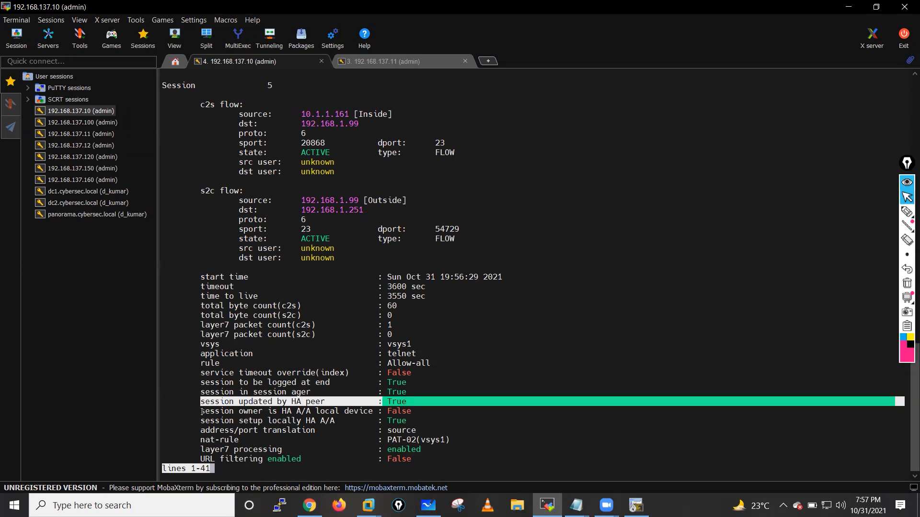
left_click_drag(203, 412, 327, 413)
left_click_drag(200, 422, 401, 423)
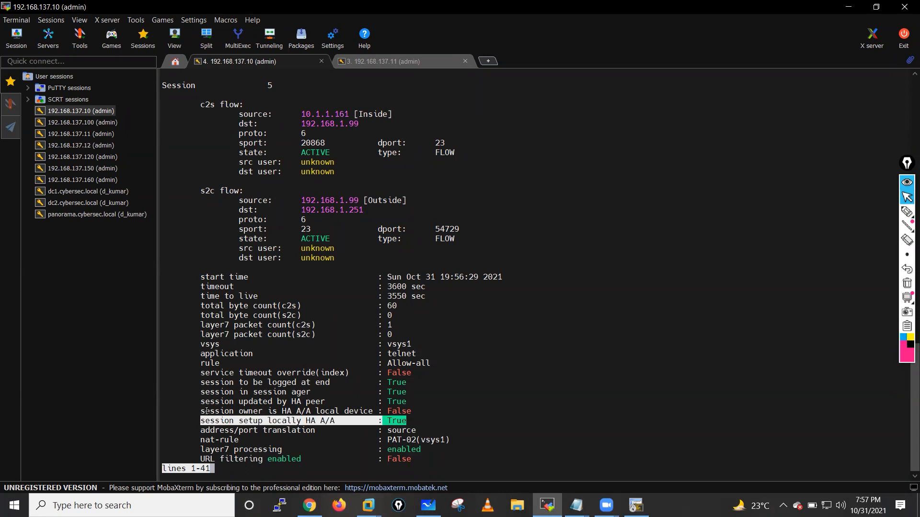
left_click_drag(204, 411, 407, 407)
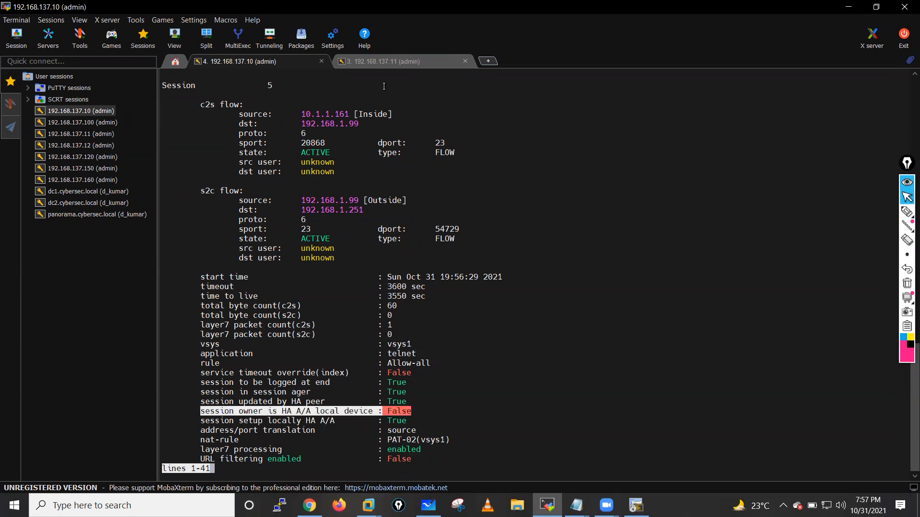
left_click(392, 56)
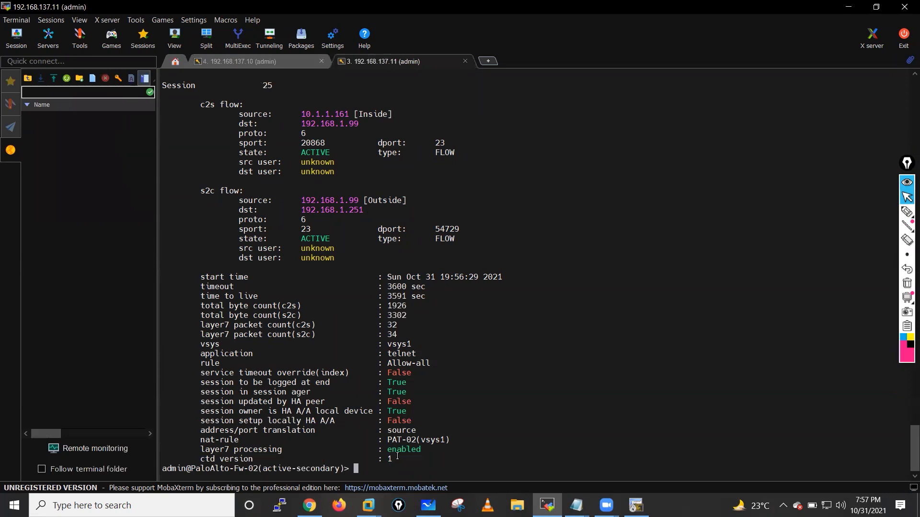
left_click(309, 506)
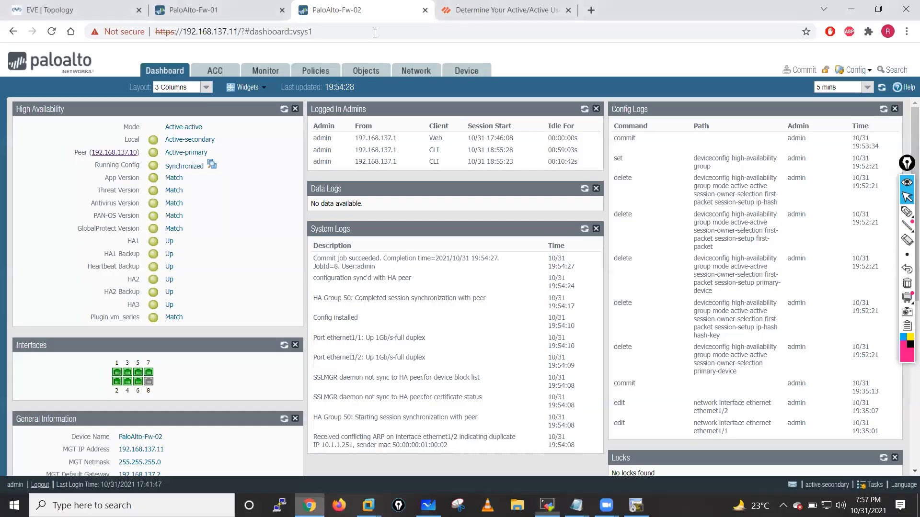
- Set Fw-01's active/active Packet Forwarding session setup to IP Hash with hash key Source
left_click(232, 7)
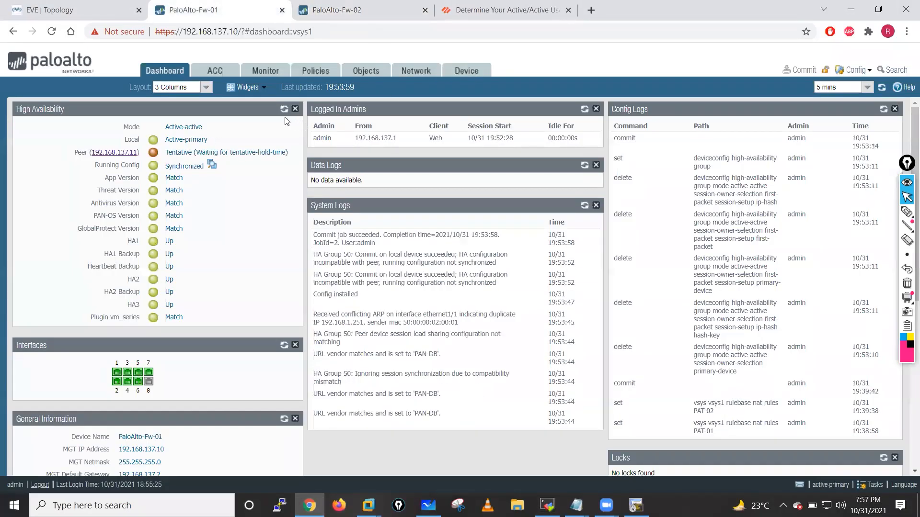
left_click(283, 110)
left_click(458, 70)
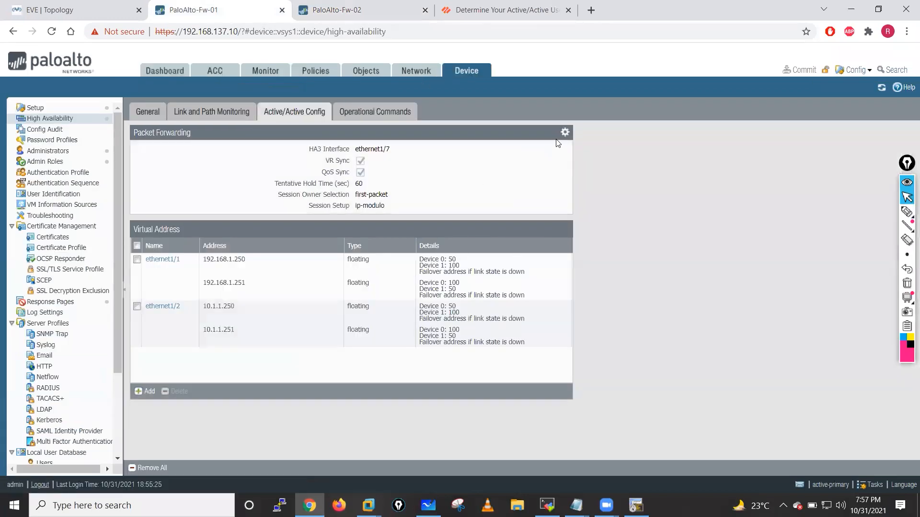
left_click(565, 132)
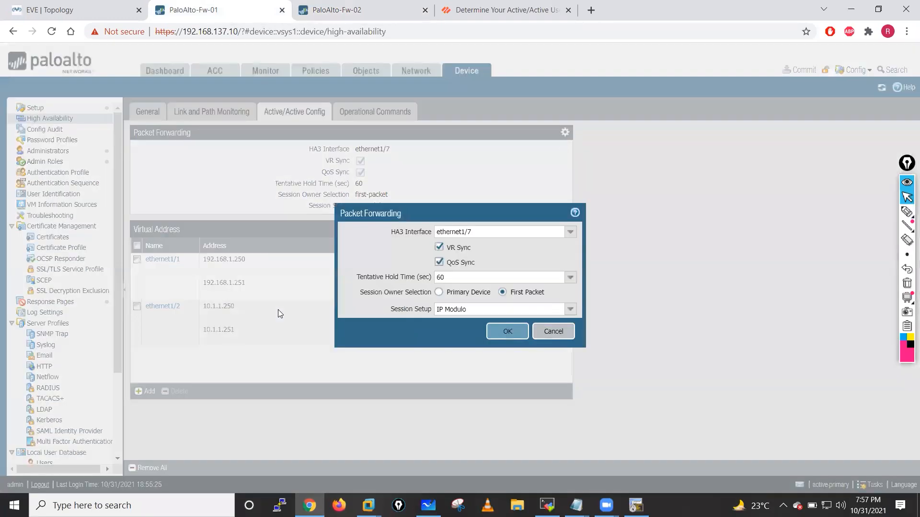
left_click(569, 310)
left_click(463, 357)
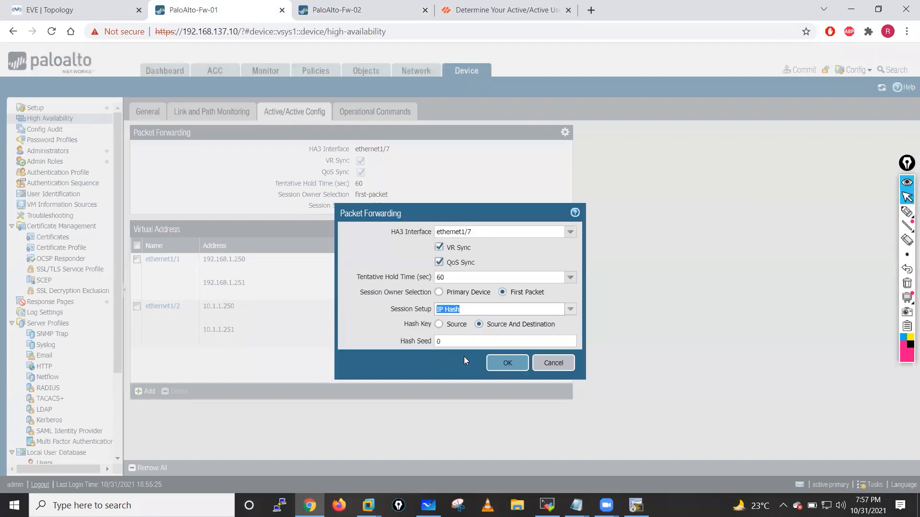
left_click(439, 325)
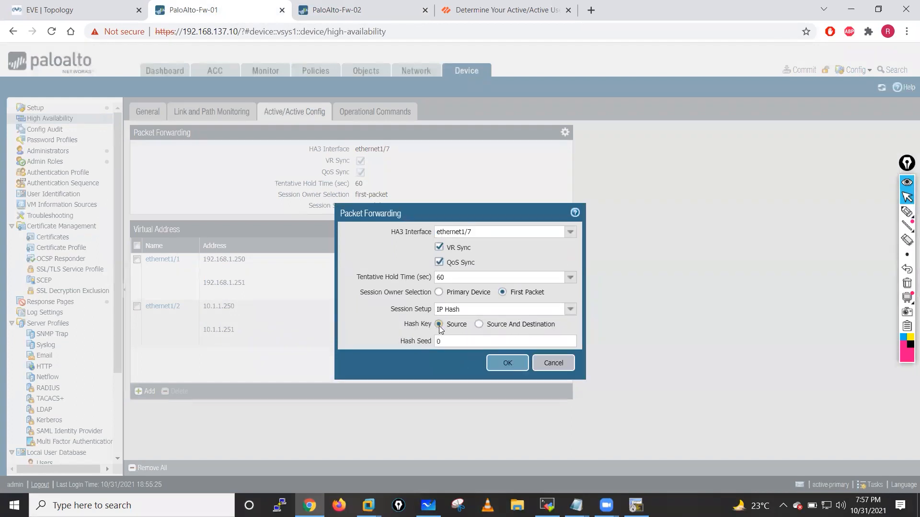
left_click(479, 324)
left_click(440, 325)
left_click(507, 363)
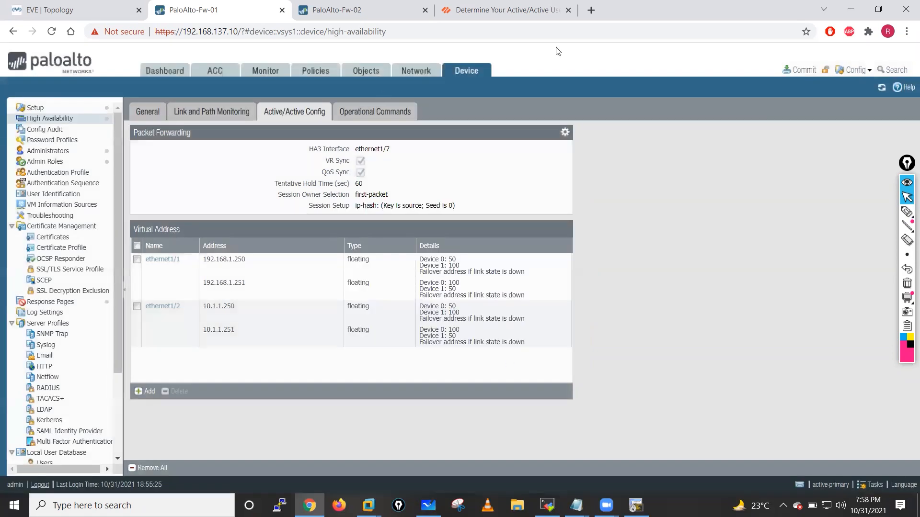
- Commit Fw-01's configuration and return to the Fw-02 tab
left_click(799, 70)
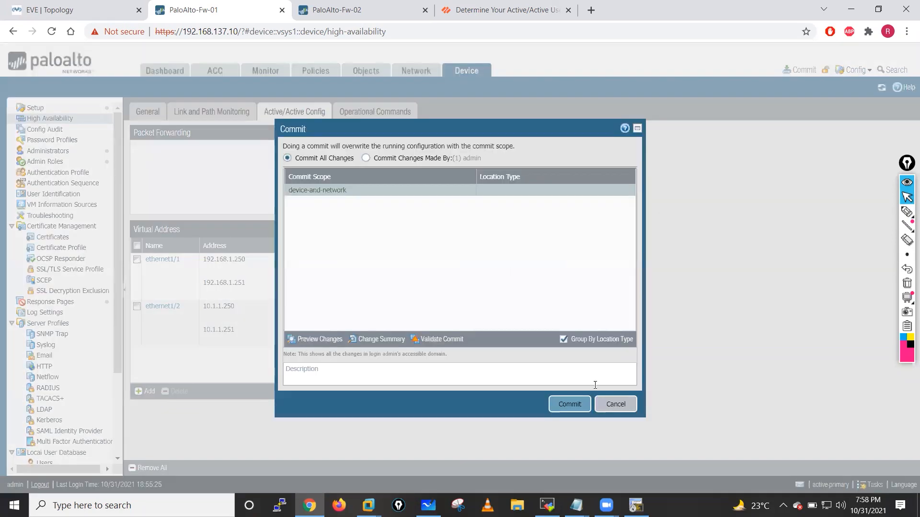
left_click(571, 404)
left_click(364, 9)
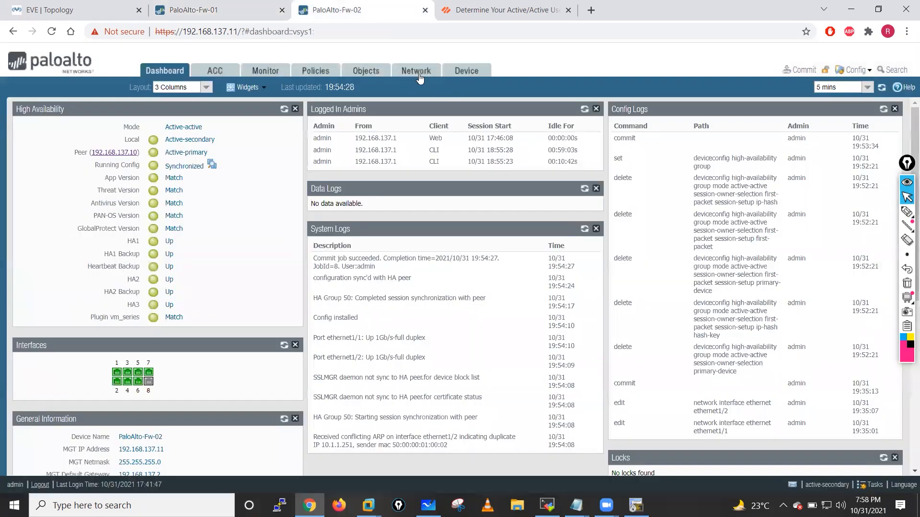
- Set Fw-02's Packet Forwarding session setup to IP Hash keyed on Source and commit
left_click(465, 70)
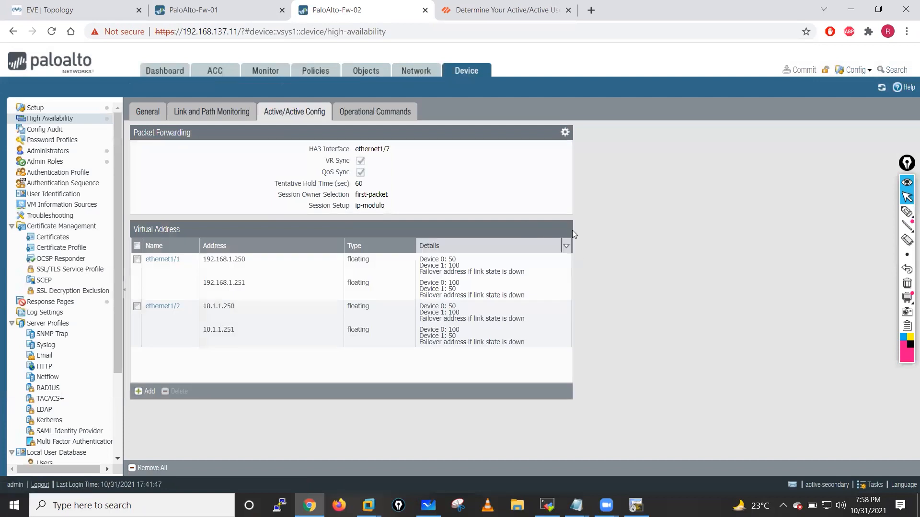
left_click(565, 132)
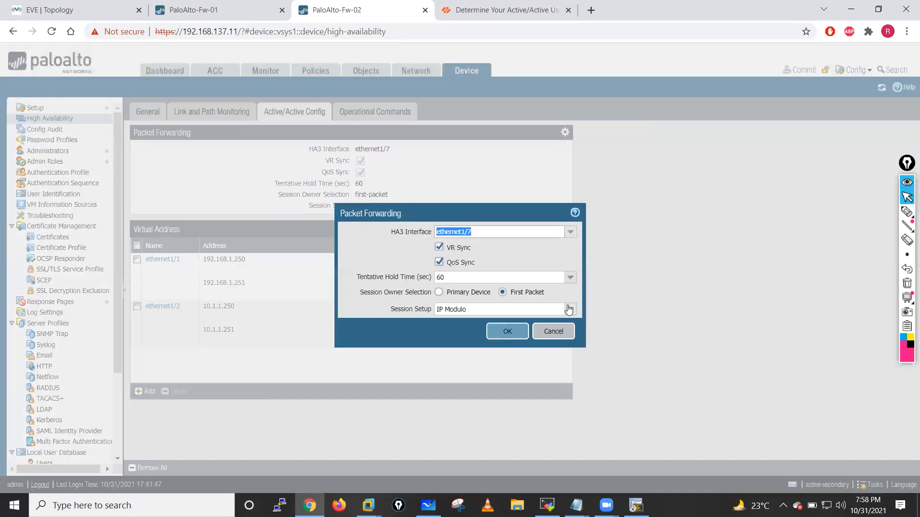
left_click(568, 310)
left_click(447, 357)
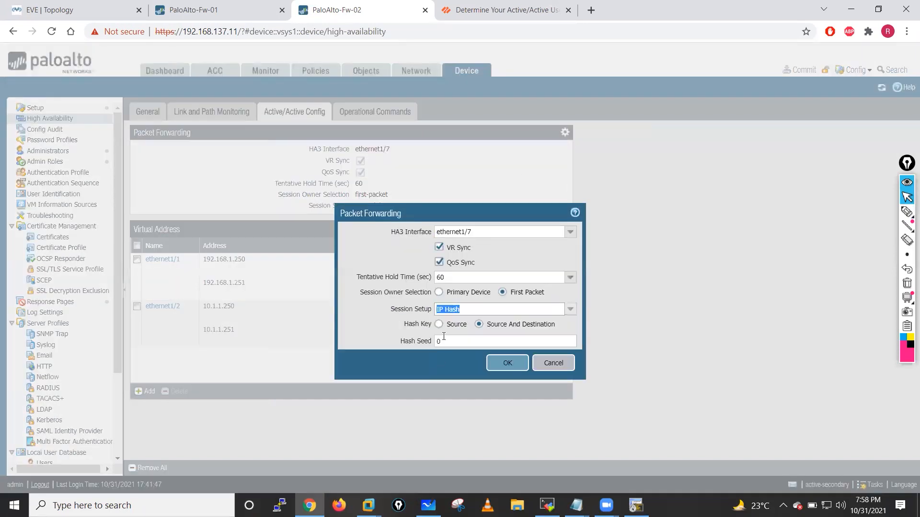
left_click(438, 324)
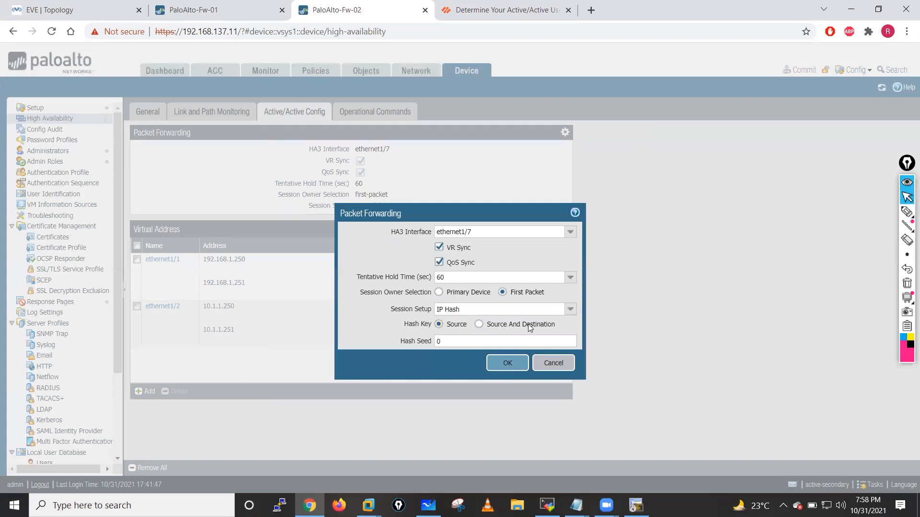
left_click(508, 363)
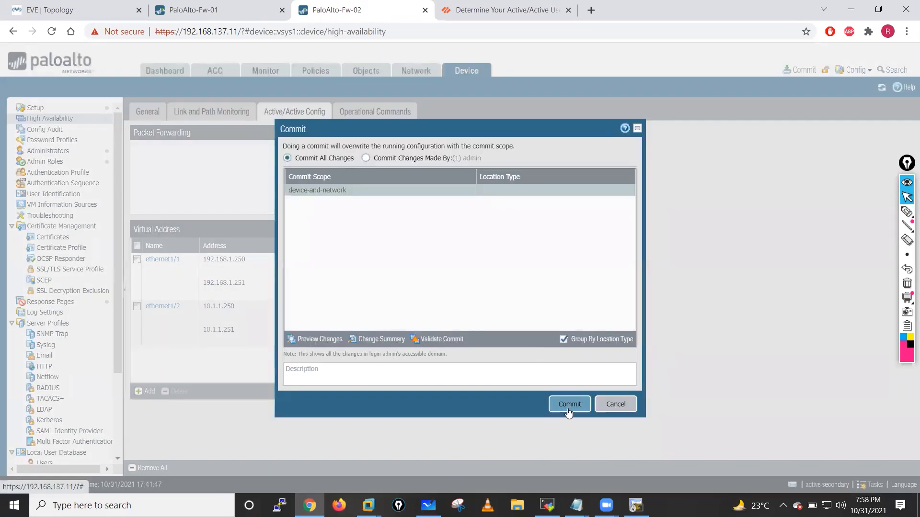
left_click(569, 404)
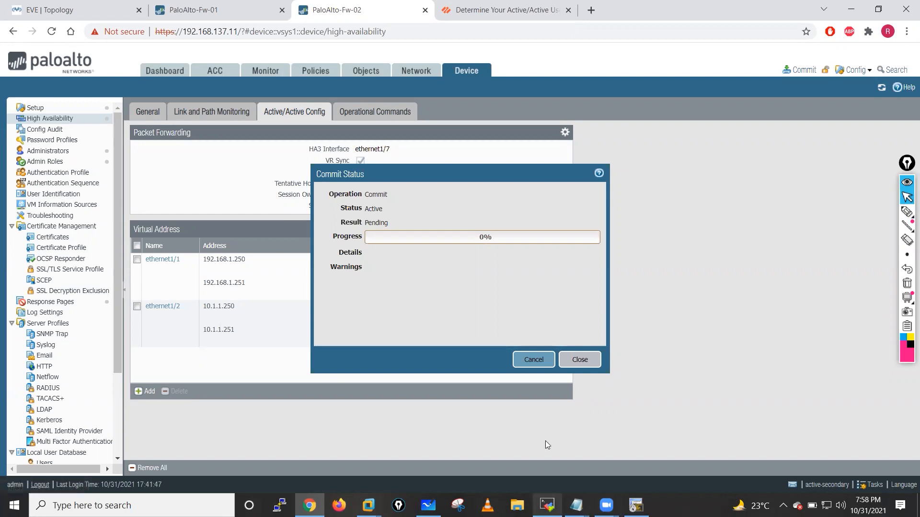
- Check Fw-01's commit progress on its dashboard, then bring up the R2 terminal
left_click(180, 5)
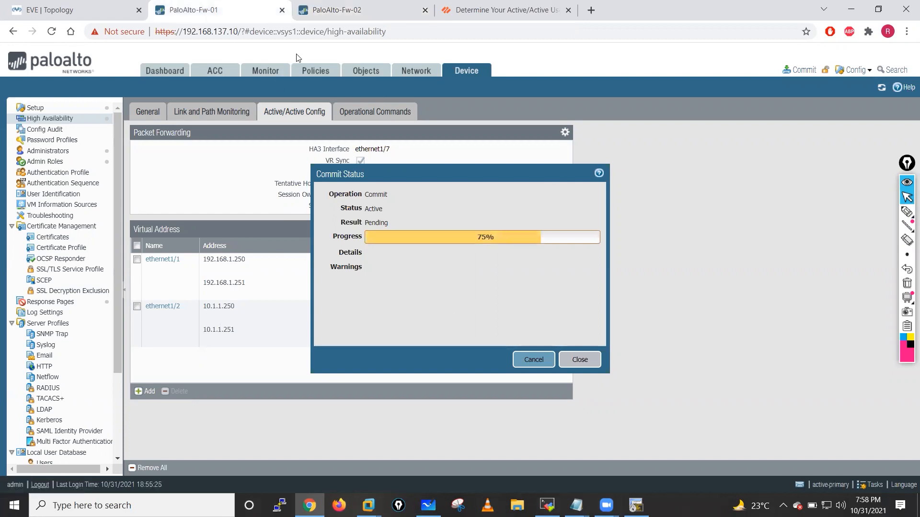
left_click(165, 71)
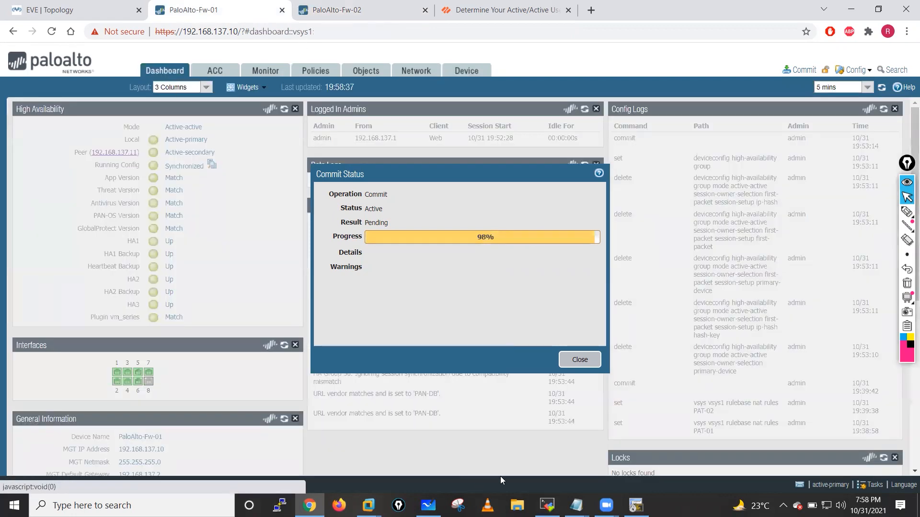
left_click(636, 505)
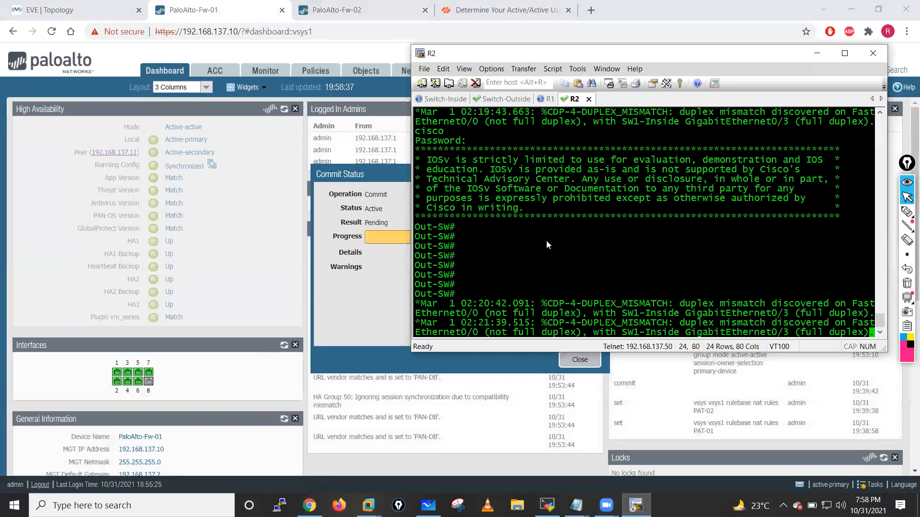
- Exit the Out-SW telnet sessions in the R2 and R1 tabs, then return to MobaXterm
key("Return")
key("Return")
key("Return")
key("Return")
key("Return")
key("Return")
key("Return")
key("Return")
type("exi")
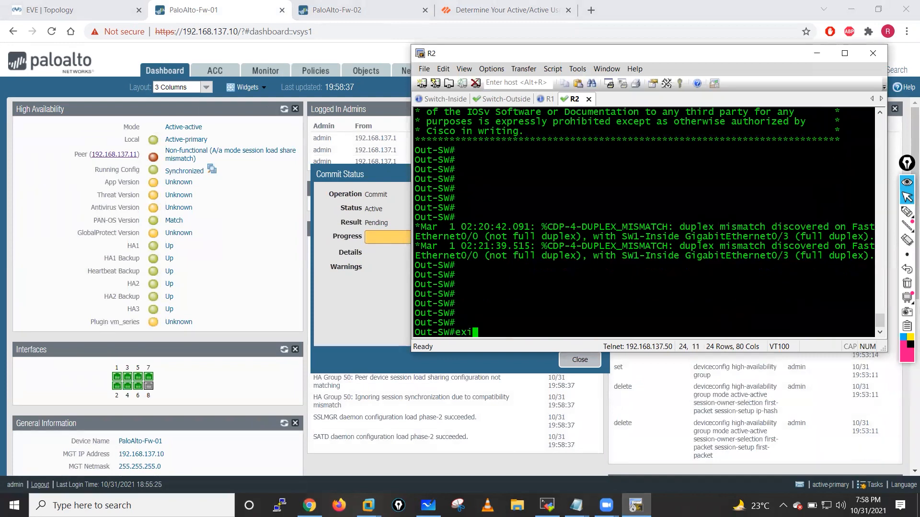
type("t")
key("Return")
left_click(548, 99)
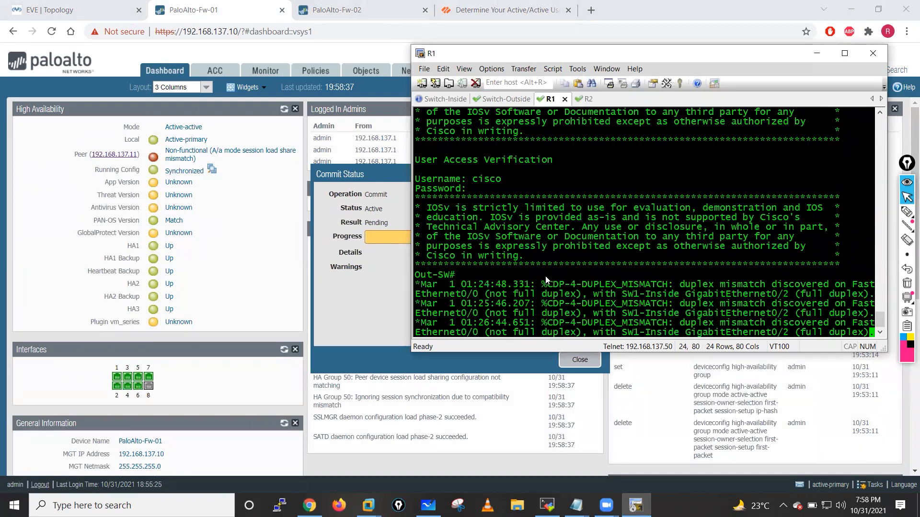
key("Return")
key("Return")
key("Return")
key("Return")
type("exit")
key("Return")
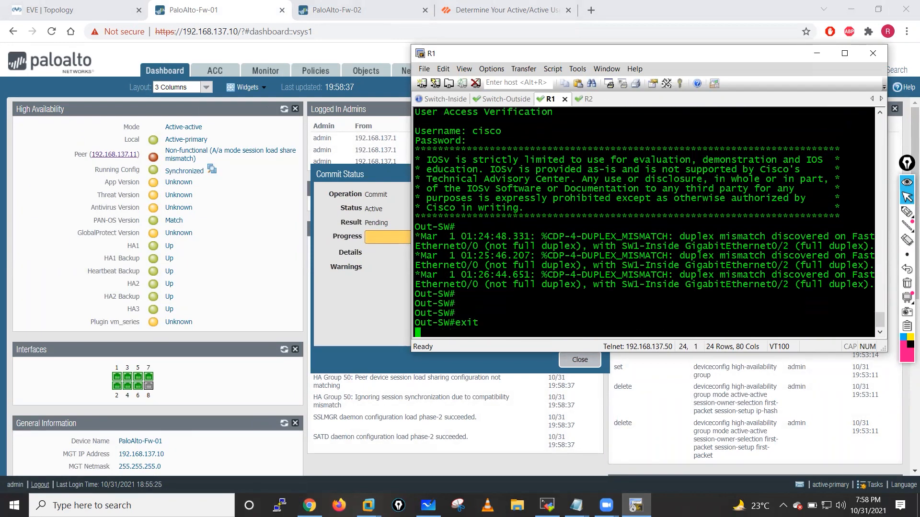
key("Return")
key("Return")
key("Return")
left_click(547, 506)
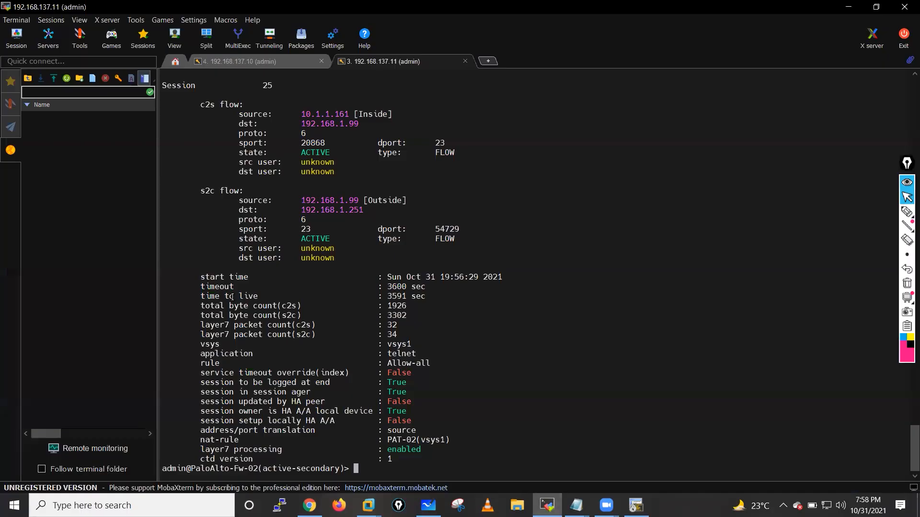
- Clear all sessions on Fw-01 with 'clear session all'
left_click(240, 61)
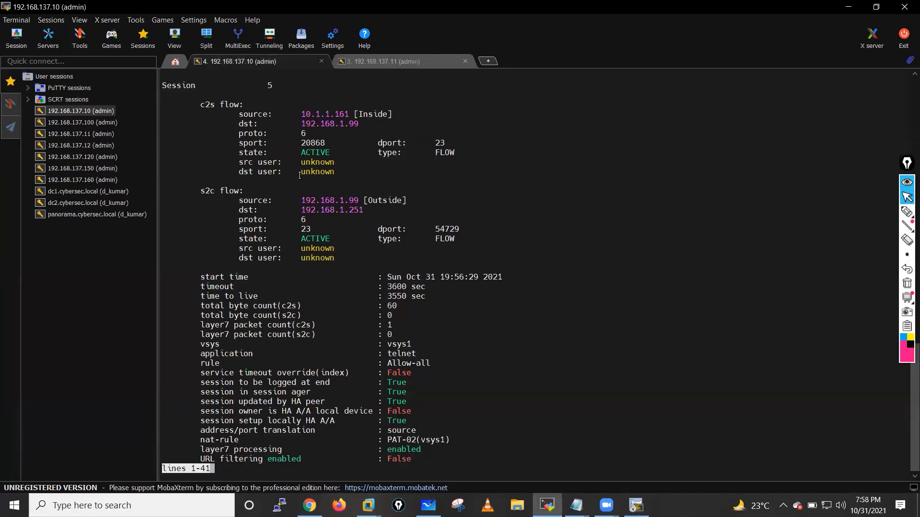
scroll(300, 175, "down", 3)
key("Return")
key("Return")
key("Return")
key("Return")
key("Return")
key("Return")
key("Return")
key("Return")
key("Return")
key("Return")
key("Return")
key("Return")
key("Return")
key("Return")
key("Return")
key("Return")
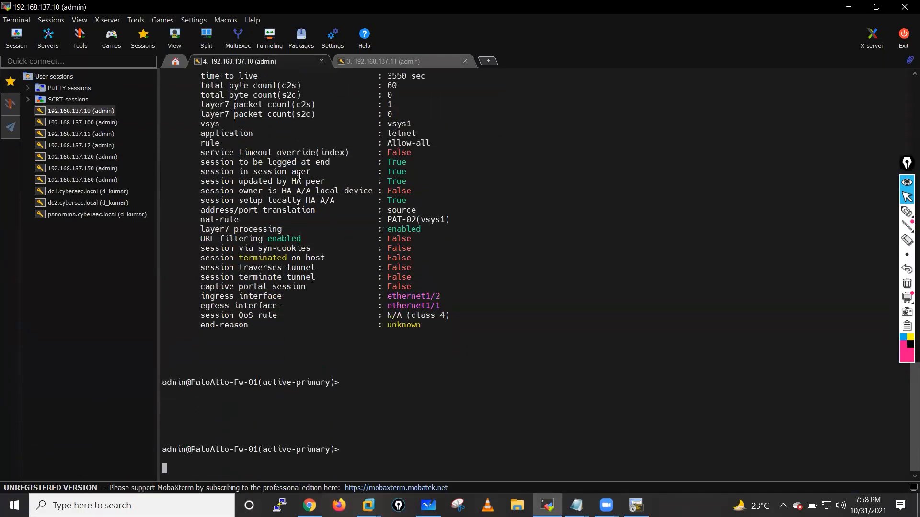
type("cle")
key("Tab")
key("BackSpace")
key("BackSpace")
key("BackSpace")
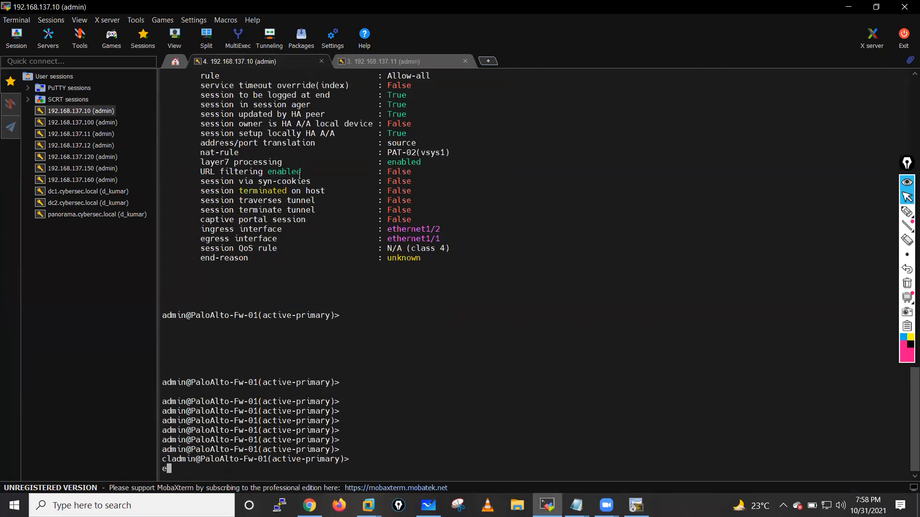
key("Tab")
key("Tab")
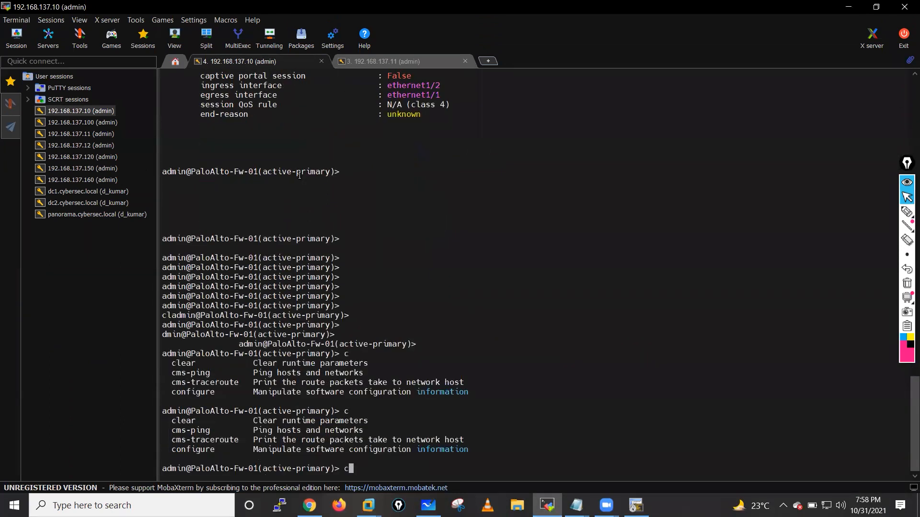
type("lear session")
key("Tab")
type("all")
key("Return")
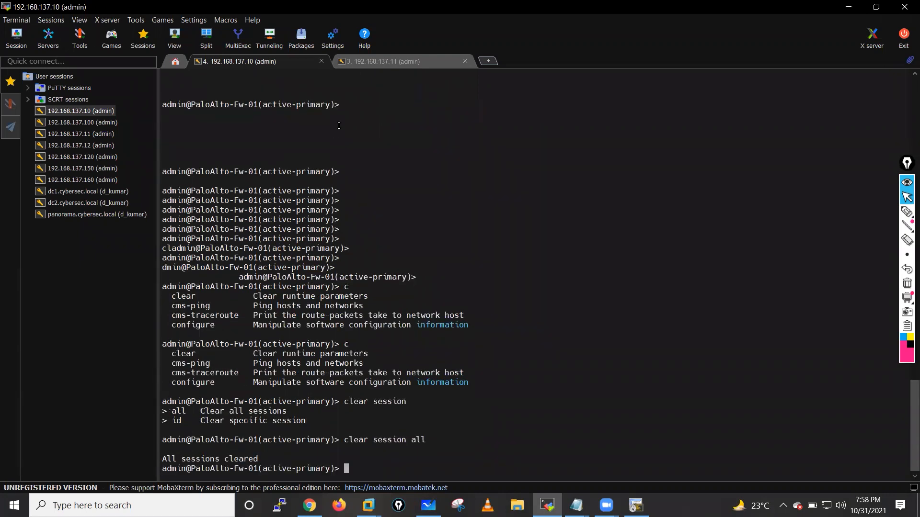
- Clear all sessions on Fw-02 with 'clear session all'
left_click(372, 57)
type("cle")
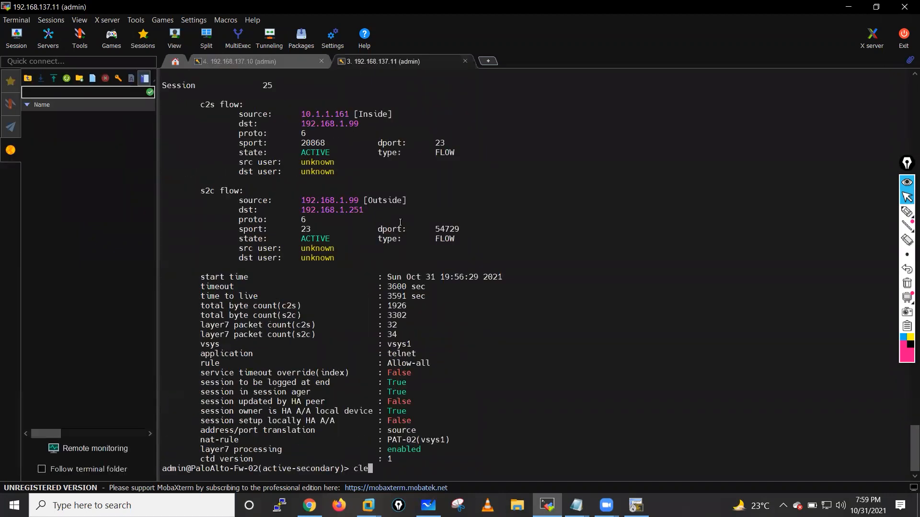
type("ar session all")
key("Return")
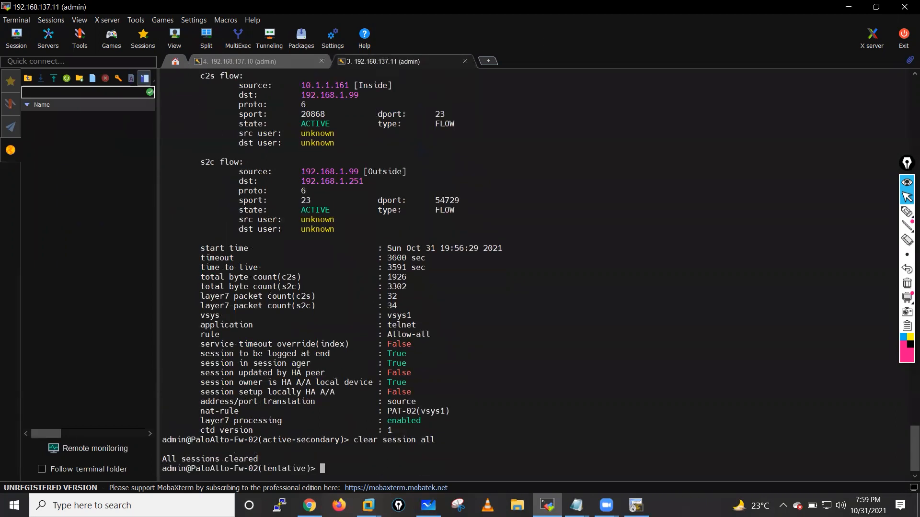
- Close the finished Commit Status dialogs on Fw-01 and Fw-02 in the browser
left_click(309, 506)
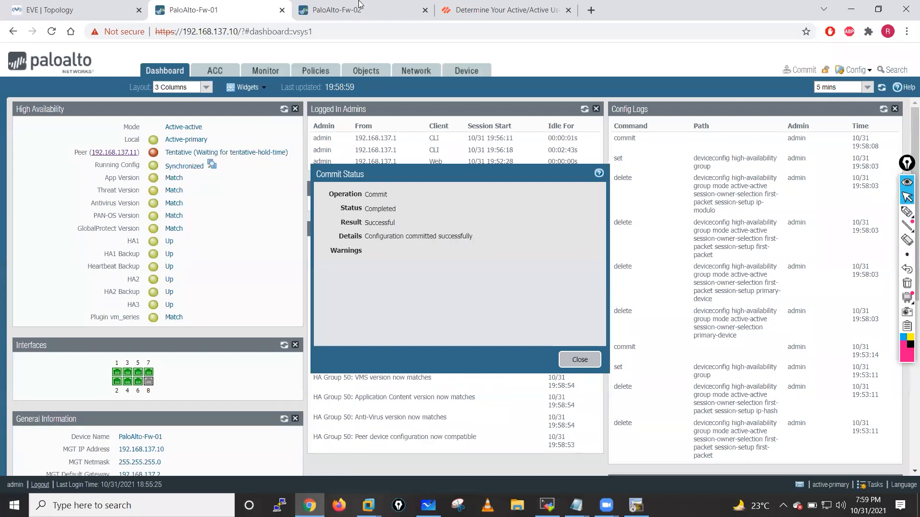
left_click(568, 359)
key("ctrl+Tab")
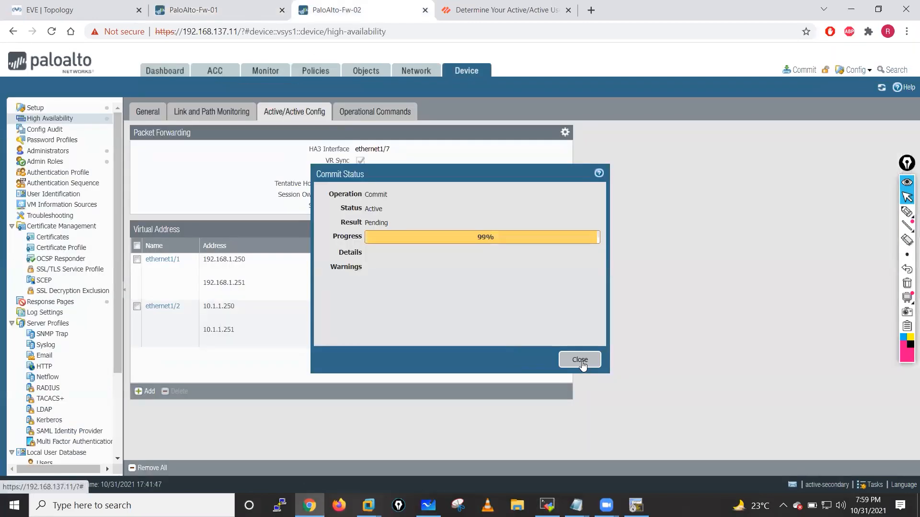
left_click(579, 358)
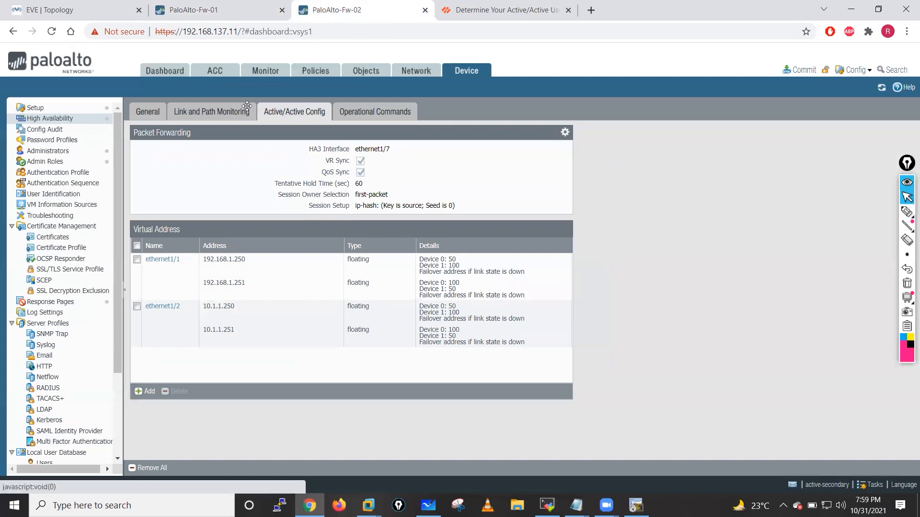
- Refresh the High Availability widget on the Fw-01 and Fw-02 dashboards
key("ctrl+shift+Tab")
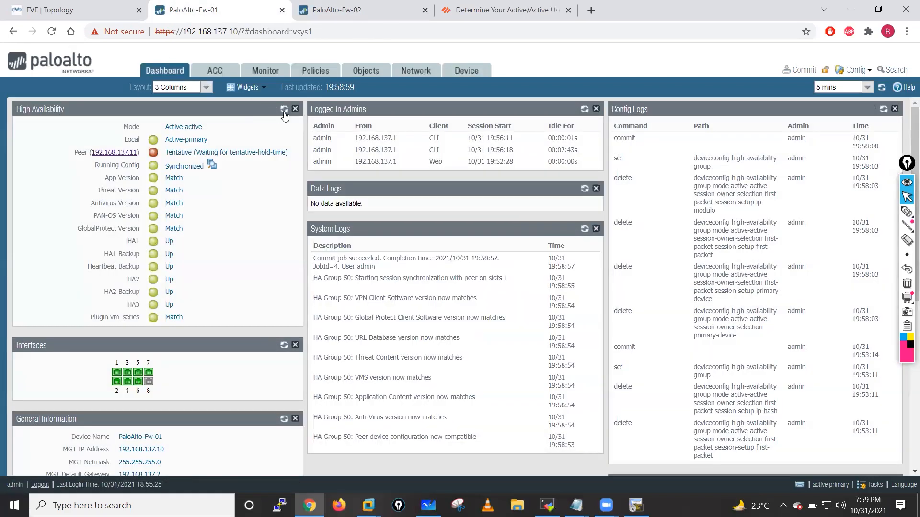
left_click(284, 110)
key("ctrl+Tab")
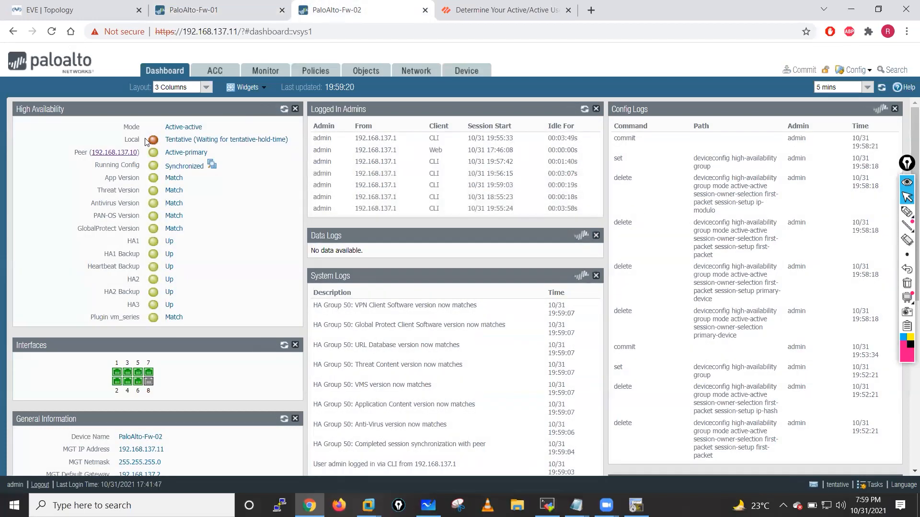
left_click(284, 109)
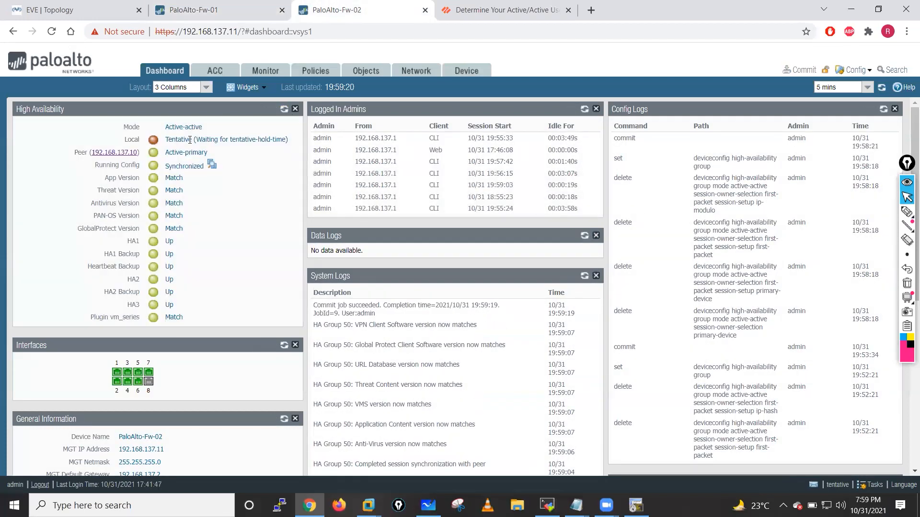
key("ctrl+shift+Tab")
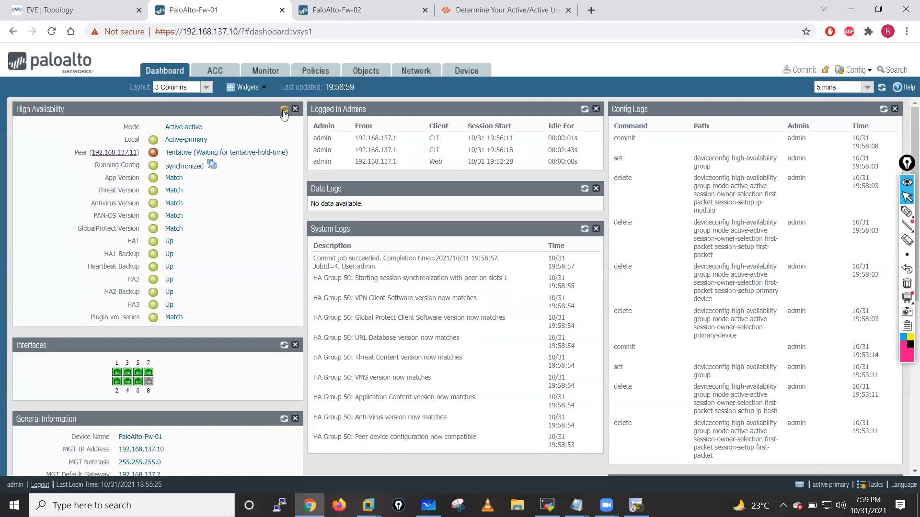
left_click(284, 110)
left_click(284, 110)
left_click(284, 111)
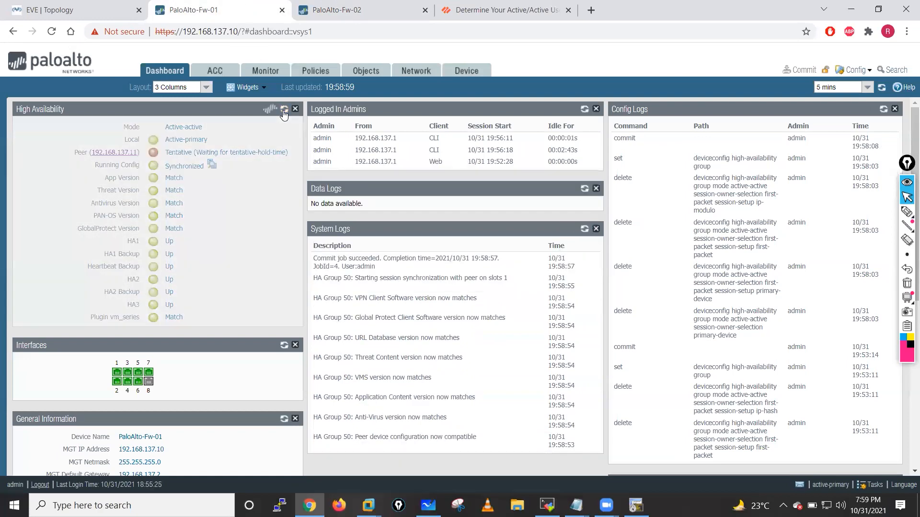
- Keep refreshing Fw-02's HA status, then open Fw-01's Device > High Availability settings
key("ctrl+Tab")
left_click(284, 110)
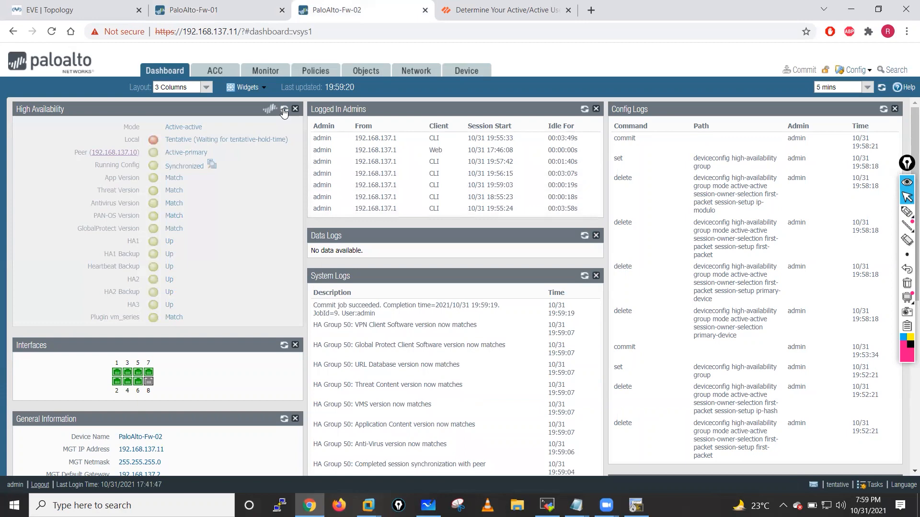
left_click(284, 110)
left_click(284, 110)
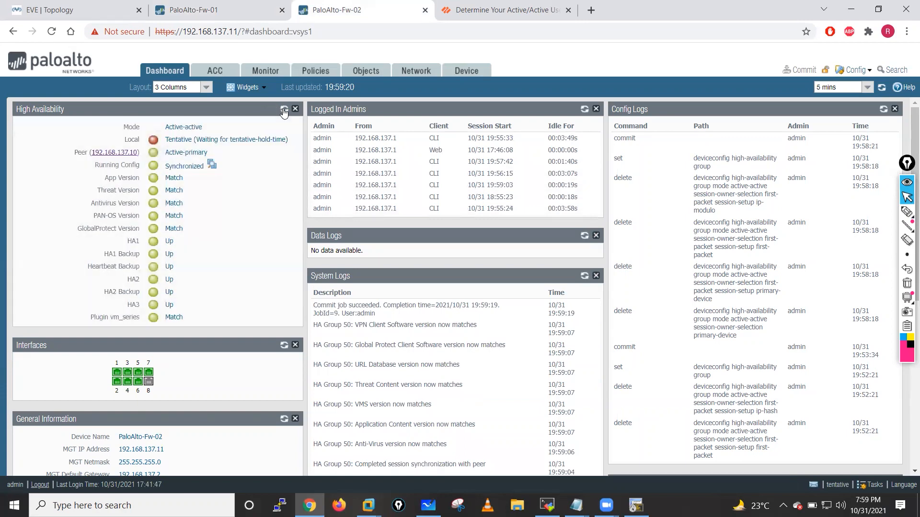
left_click(284, 110)
left_click(284, 111)
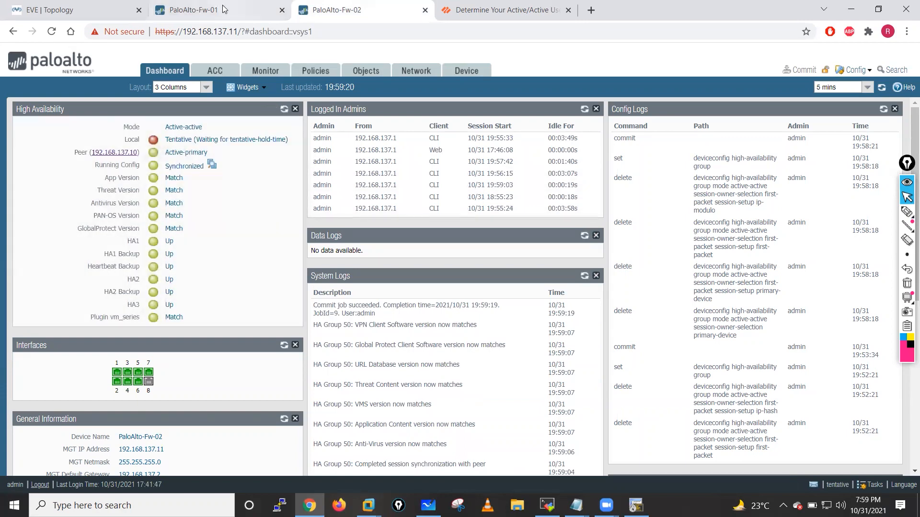
left_click(223, 8)
left_click(465, 72)
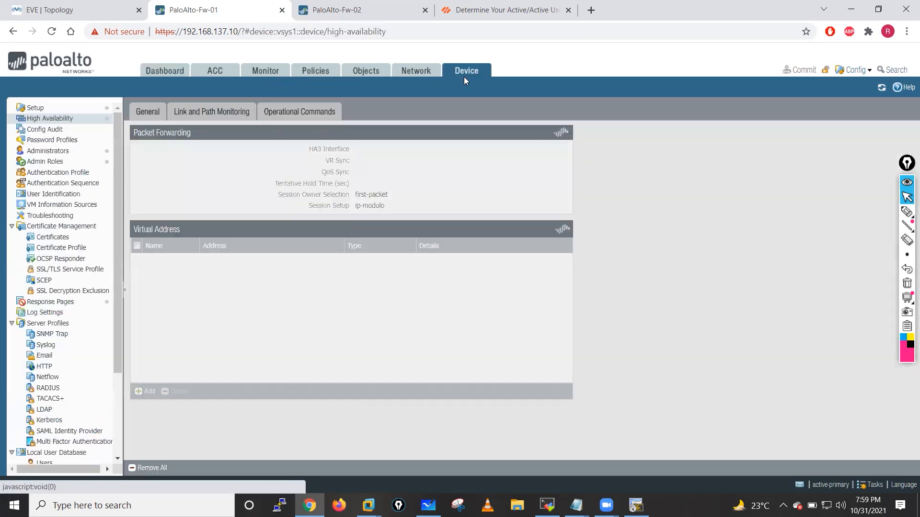
- On Fw-01, set Packet Forwarding's tentative hold time to disabled and commit
left_click(294, 111)
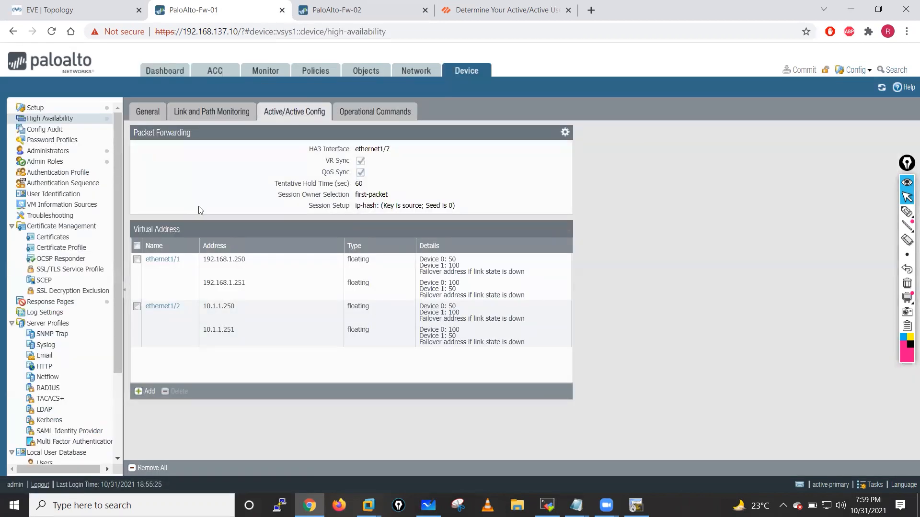
left_click(566, 132)
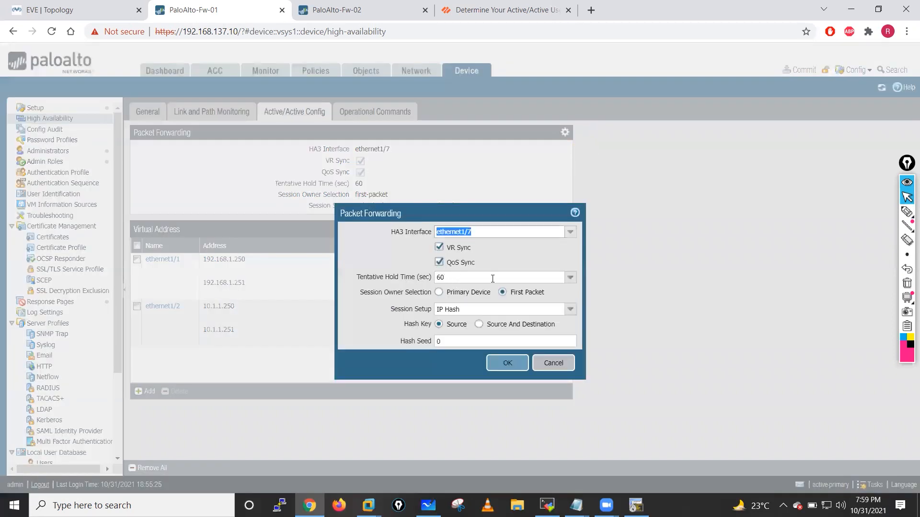
left_click(570, 277)
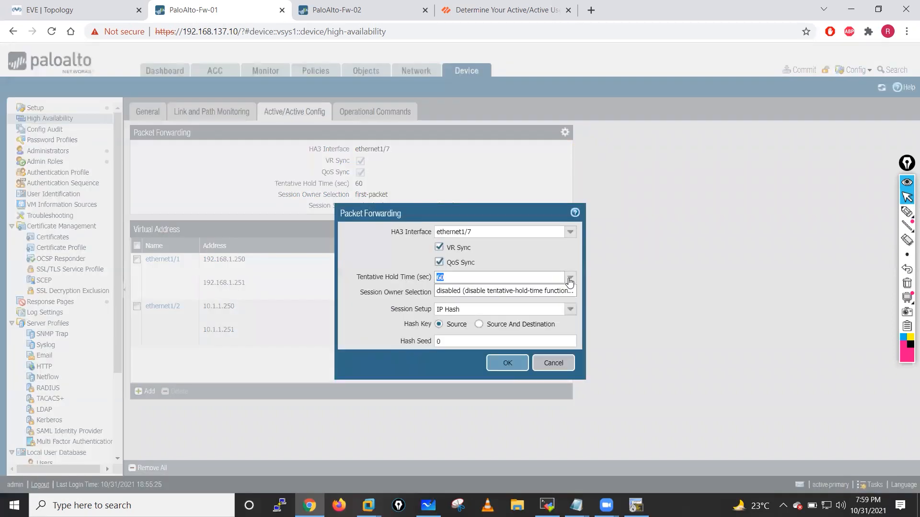
left_click(515, 297)
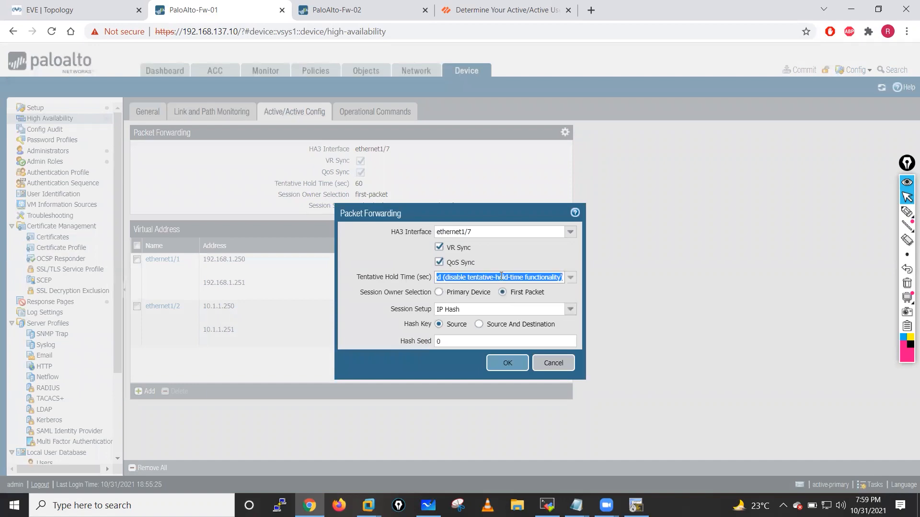
left_click(506, 363)
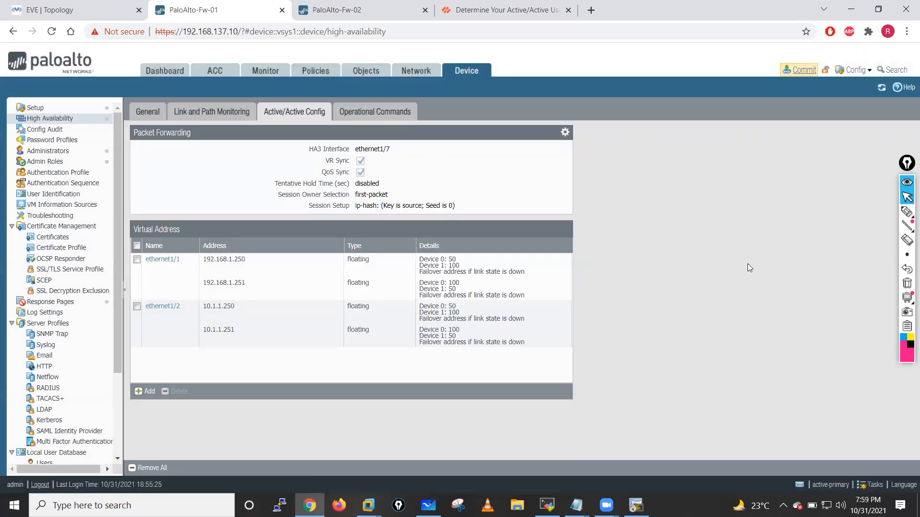
left_click(799, 70)
left_click(567, 403)
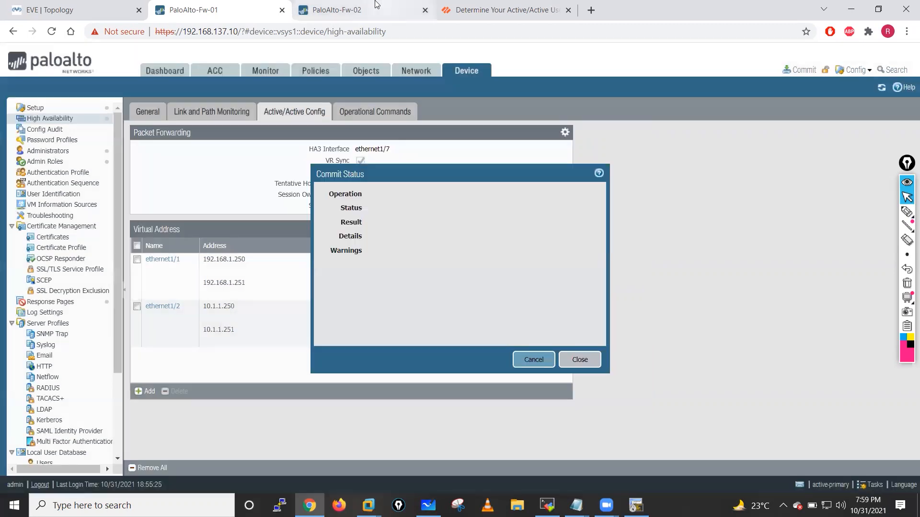
- On Fw-02, set the tentative hold time to disabled and commit the change
left_click(376, 6)
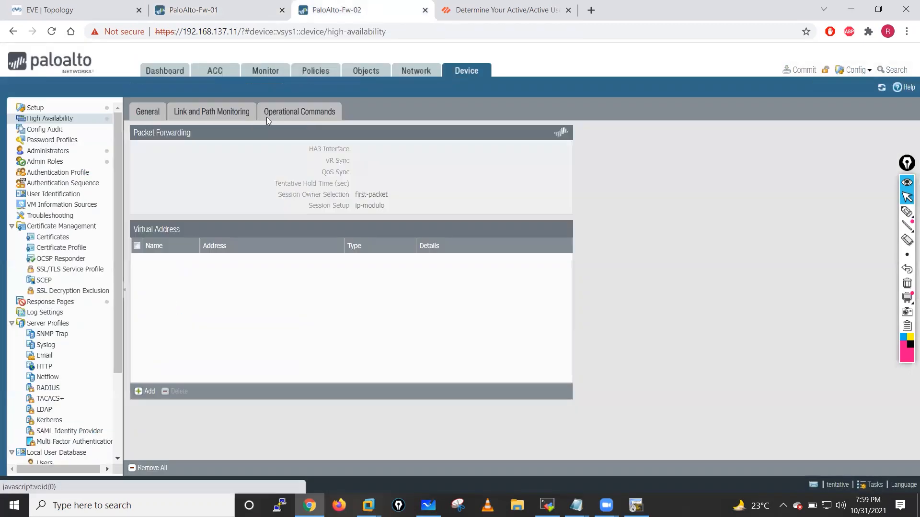
left_click(267, 117)
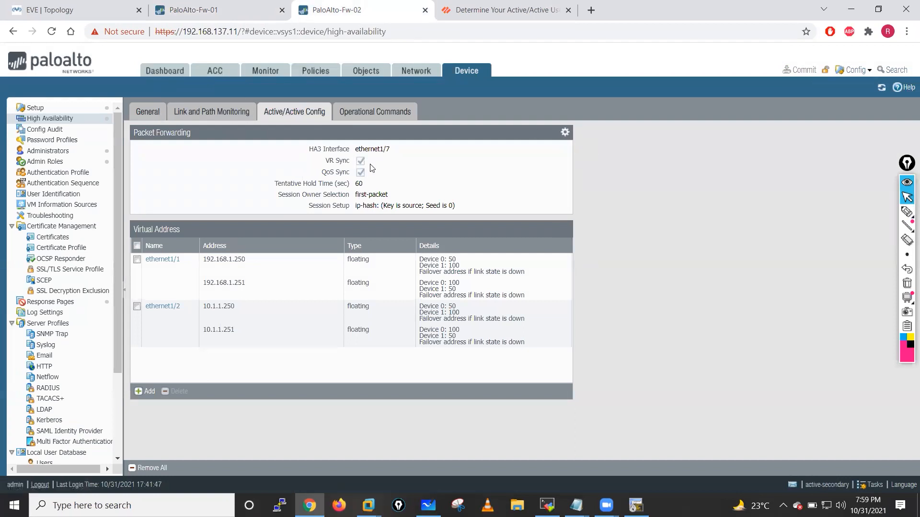
left_click(565, 133)
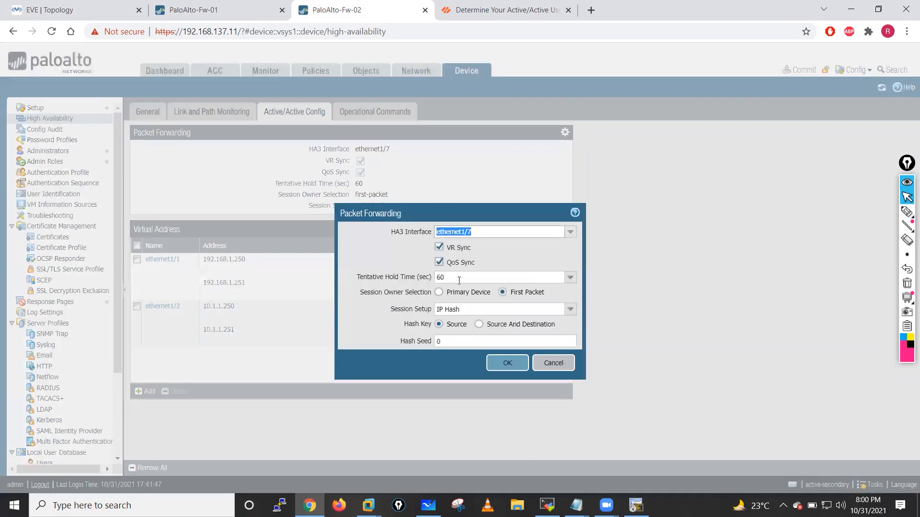
left_click(570, 278)
left_click(508, 289)
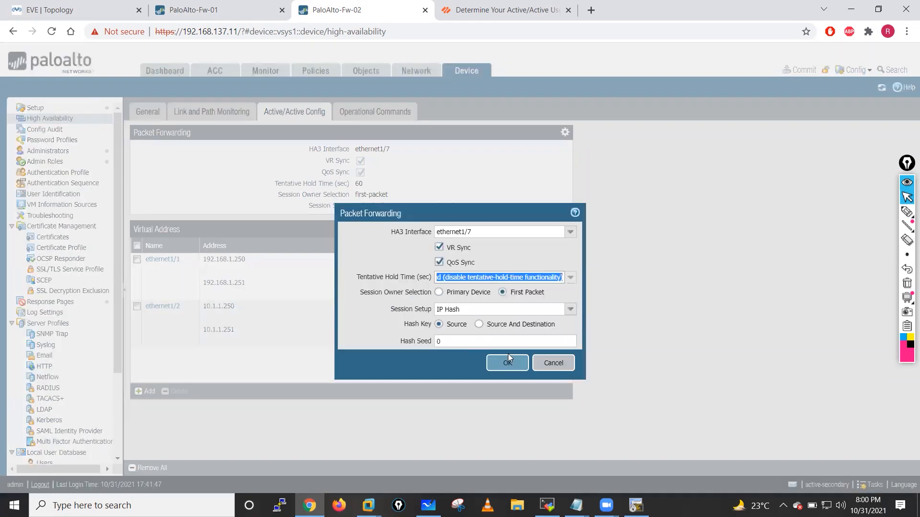
left_click(504, 364)
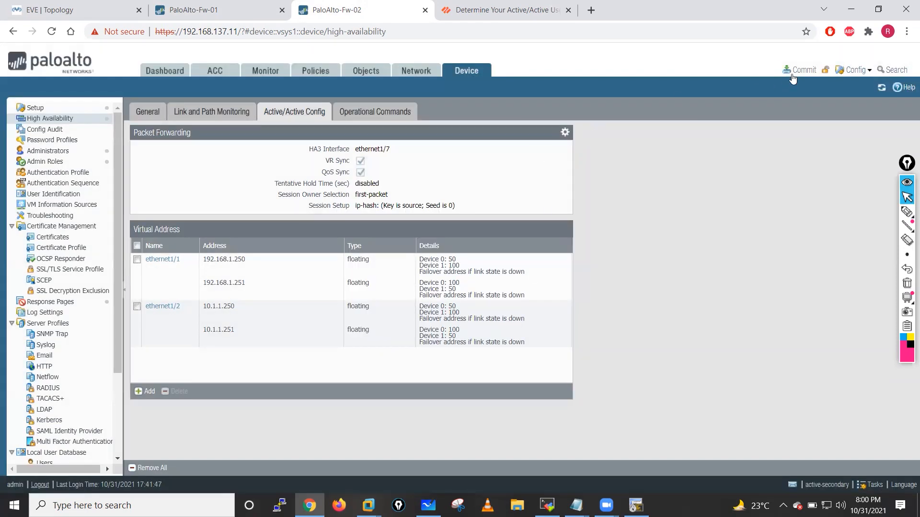
left_click(799, 69)
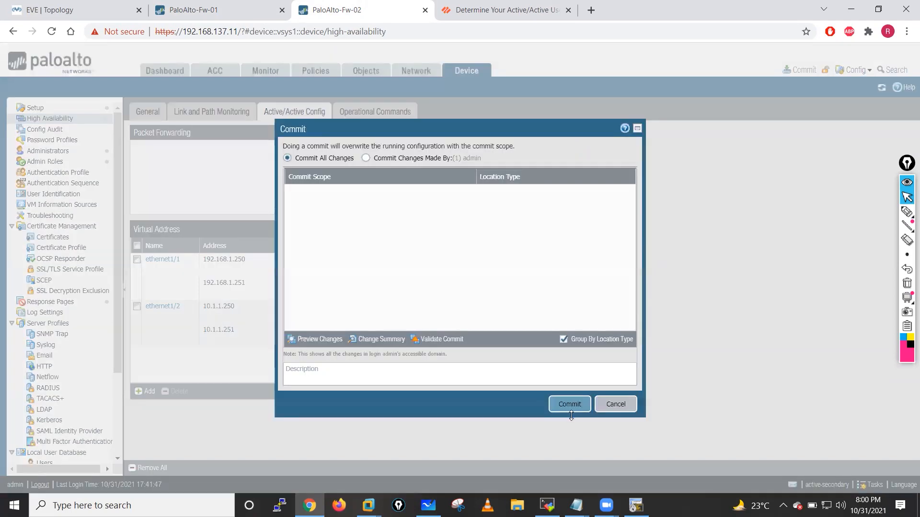
left_click(567, 408)
left_click(244, 12)
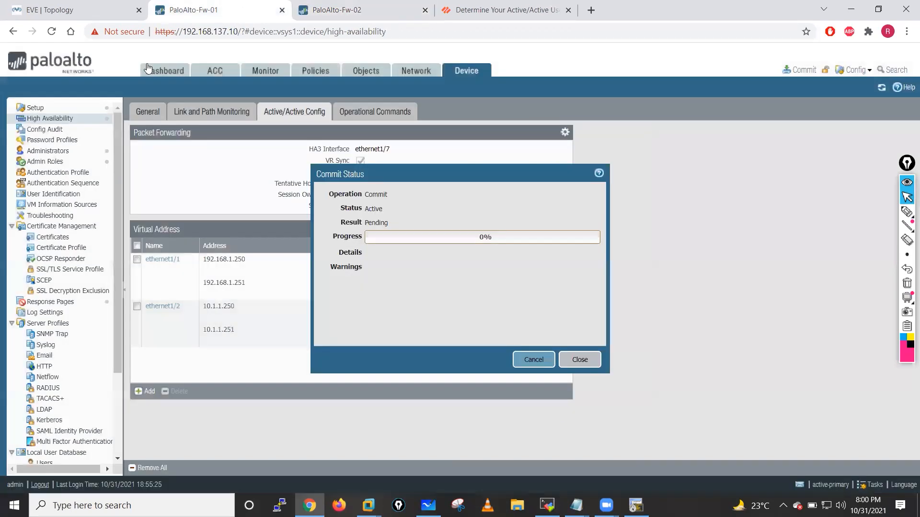
- Refresh Fw-01's dashboard repeatedly while the commit is in progress
left_click(158, 71)
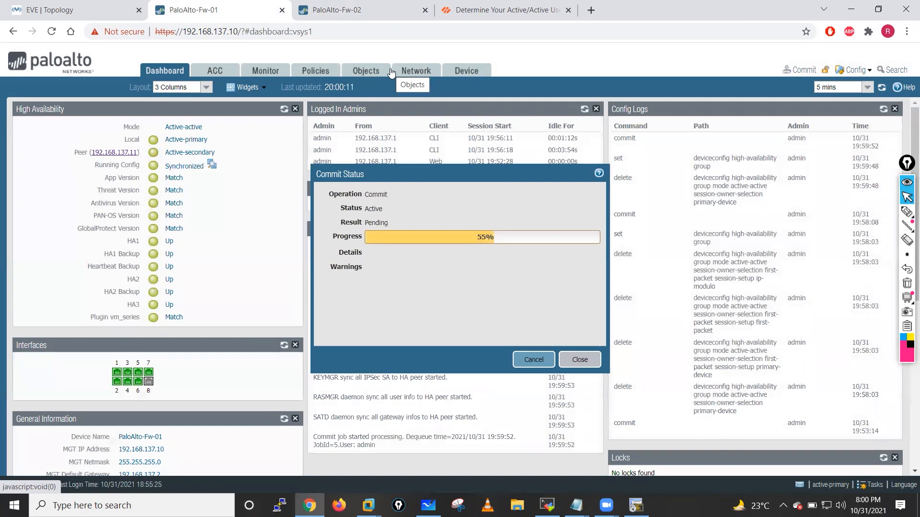
left_click(881, 87)
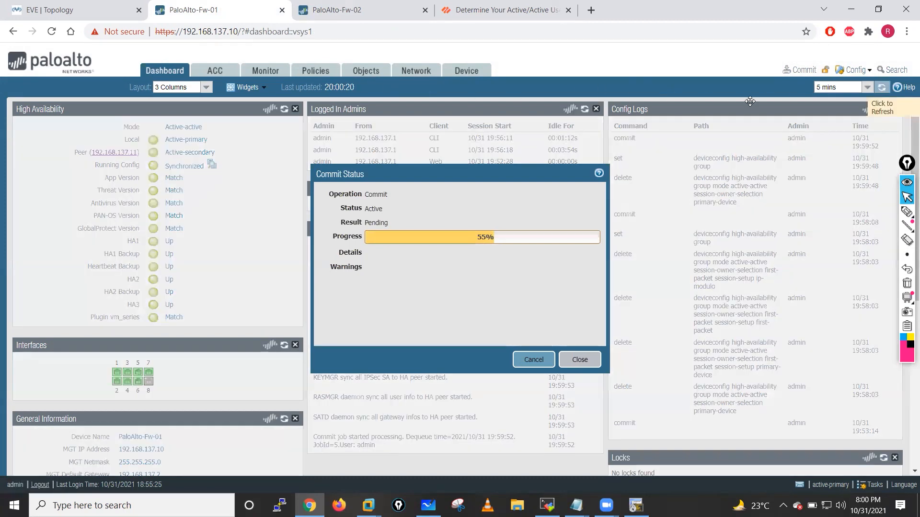
left_click(342, 3)
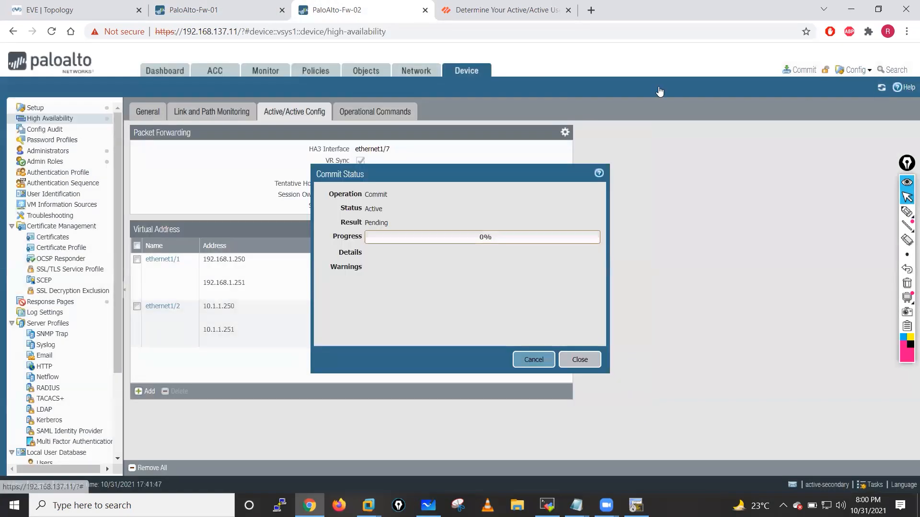
left_click(199, 10)
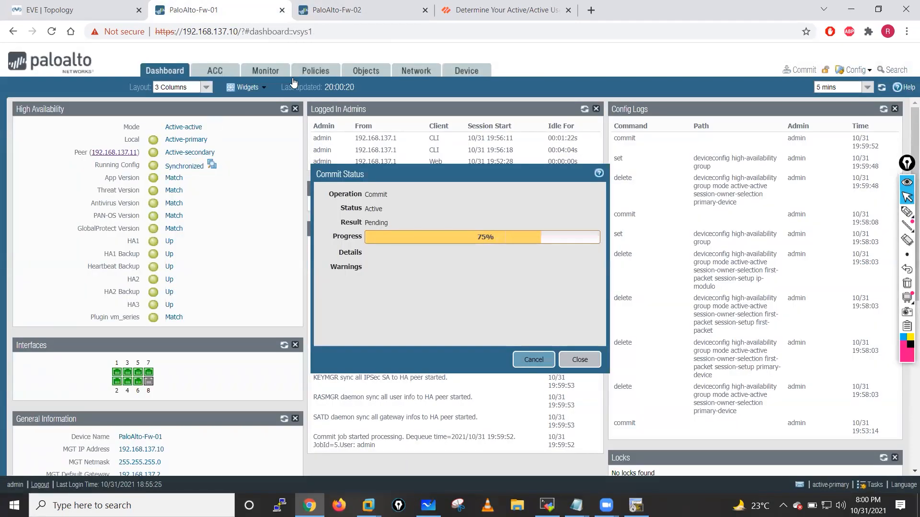
left_click(879, 89)
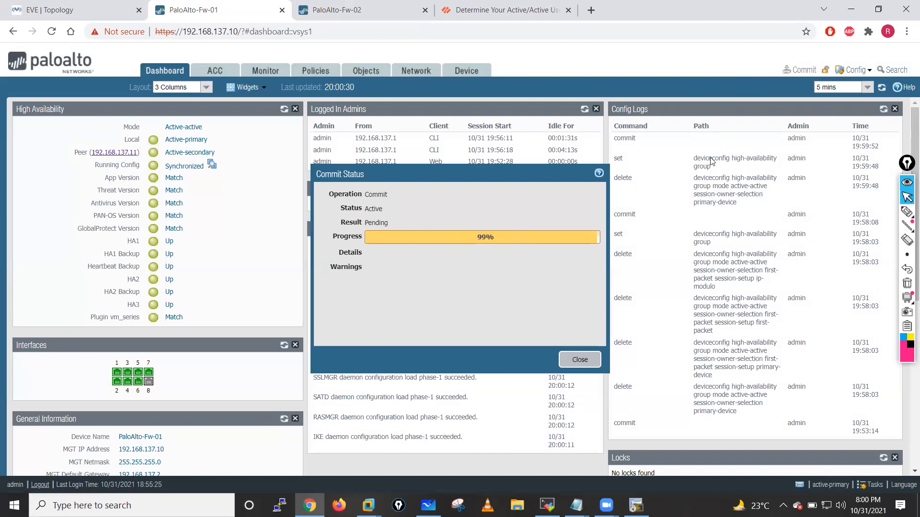
left_click(886, 91)
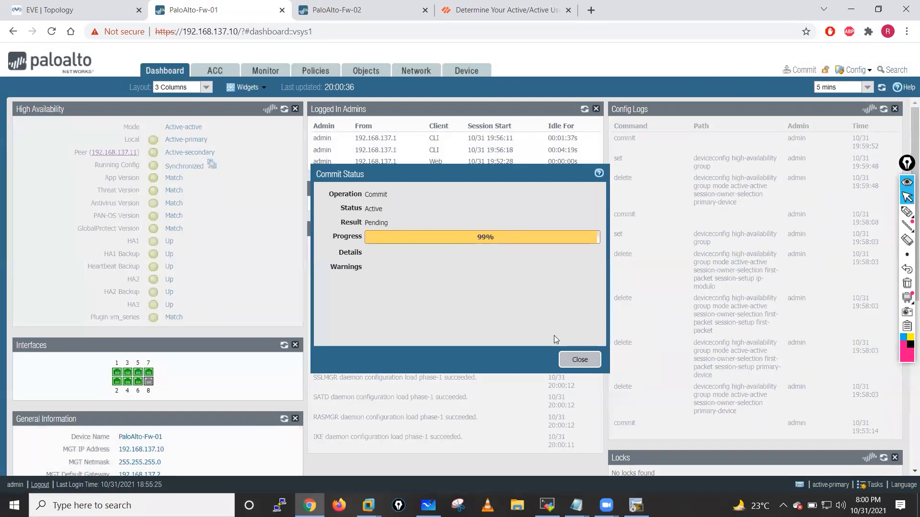
left_click(882, 88)
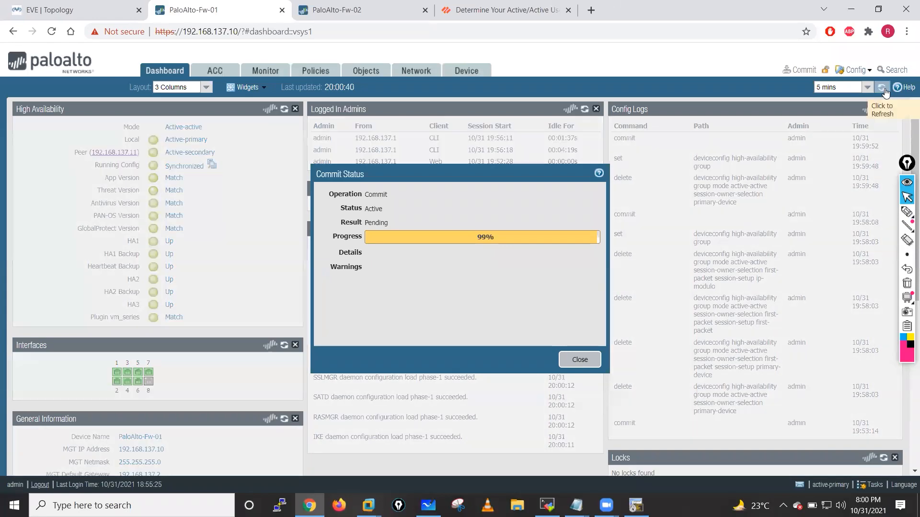
left_click(883, 91)
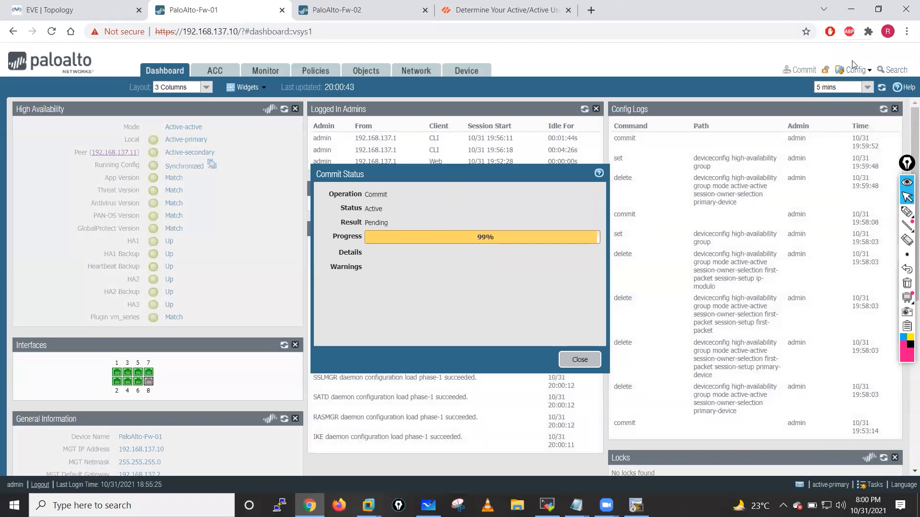
left_click(882, 88)
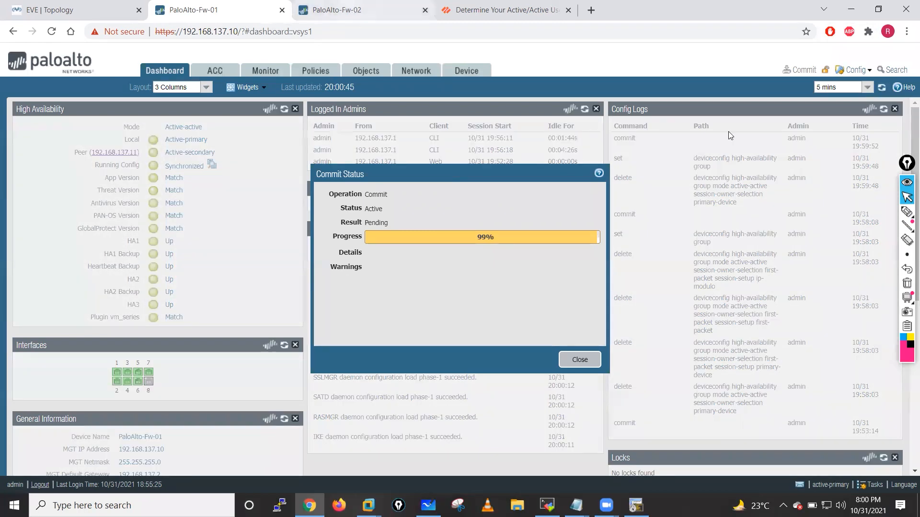
- Check Fw-02's dashboard, then return to Fw-01 and dismiss the finished Commit Status window
left_click(354, 10)
left_click(164, 71)
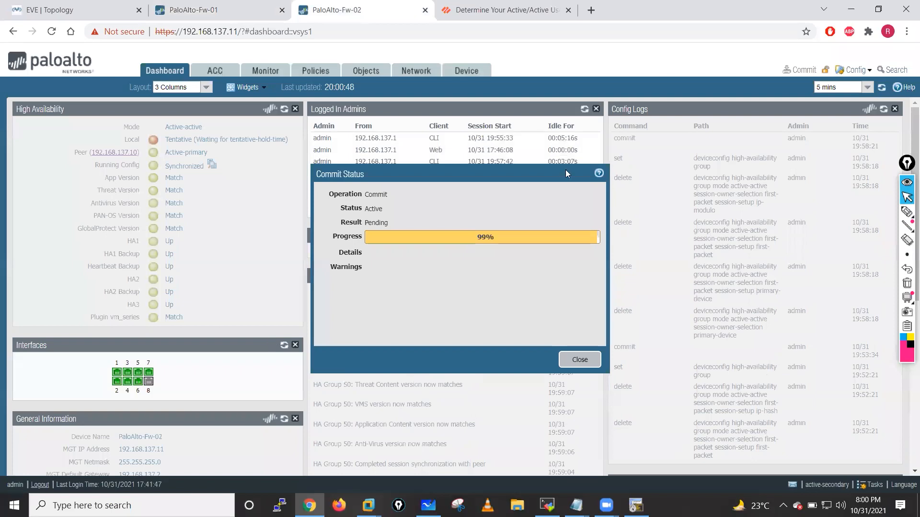
key("ctrl+shift+Tab")
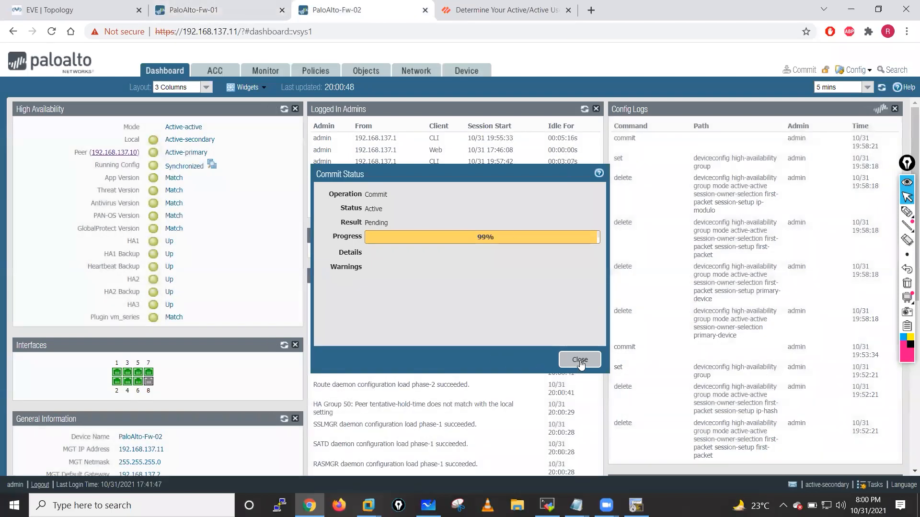
left_click(567, 360)
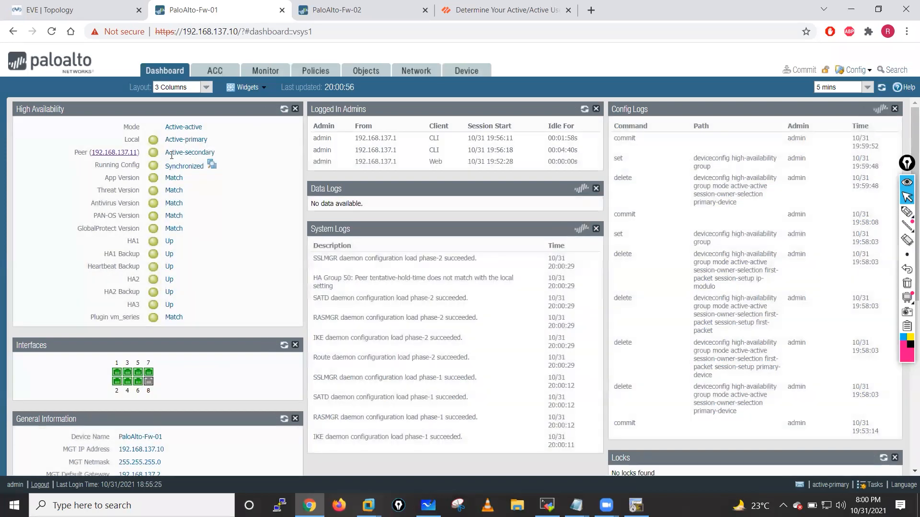
left_click(636, 505)
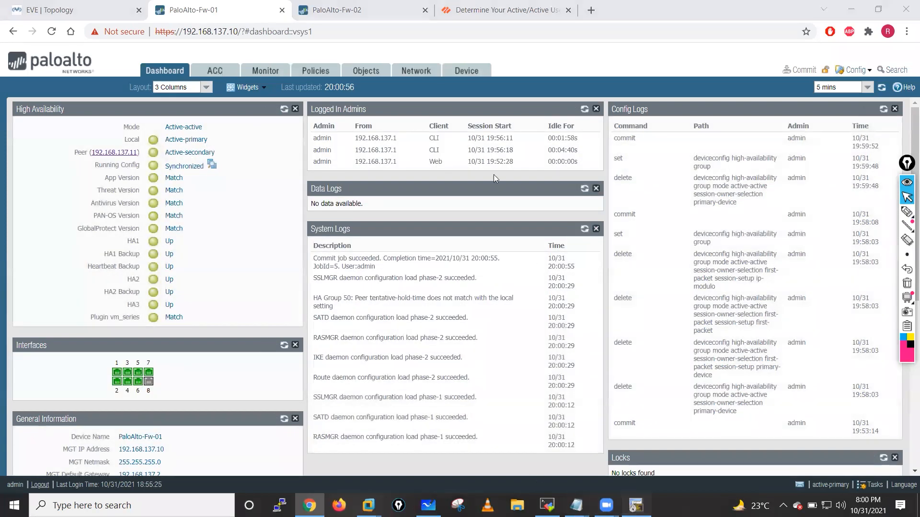
- From R1, telnet to 192.168.1.99 and log in to Out-SW
key("Return")
key("Return")
key("Return")
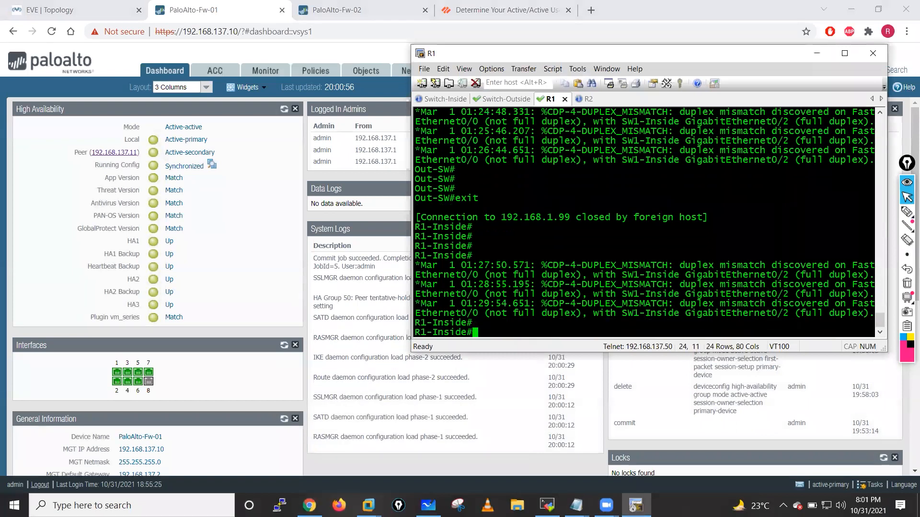
key("Up")
key("Return")
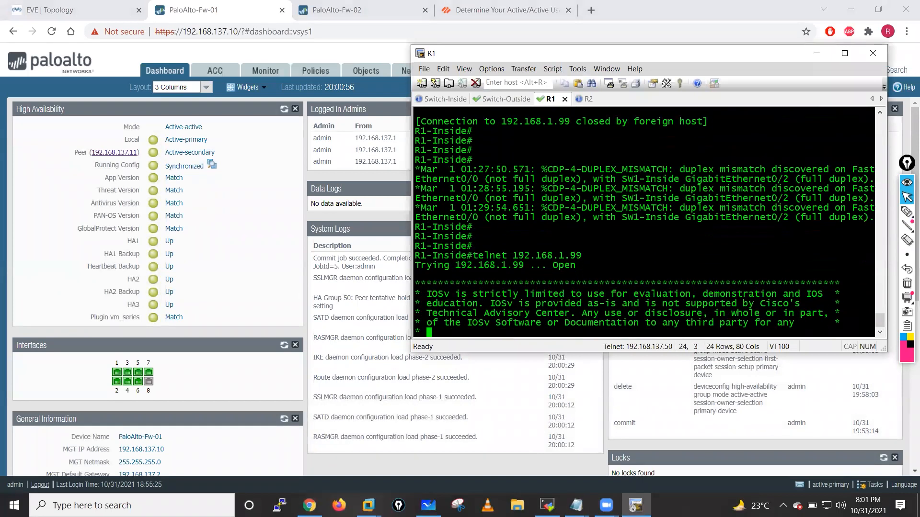
type("cisco")
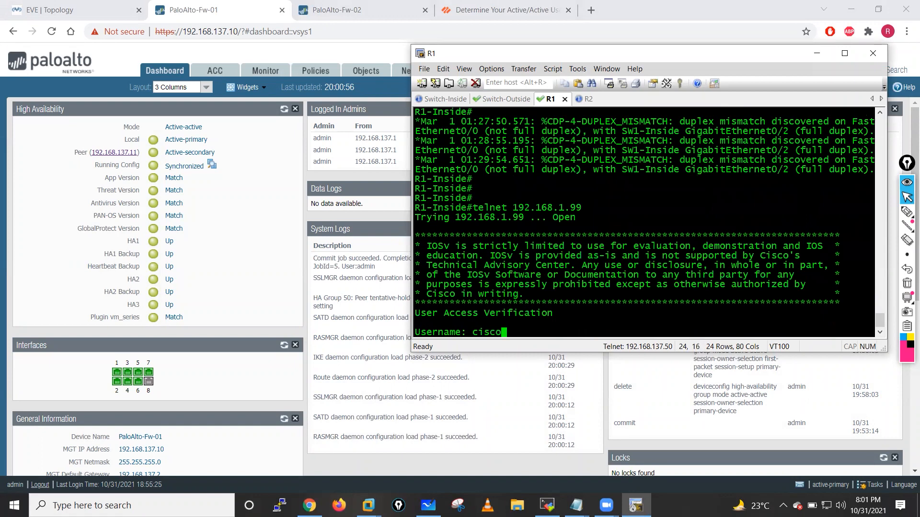
key("Return")
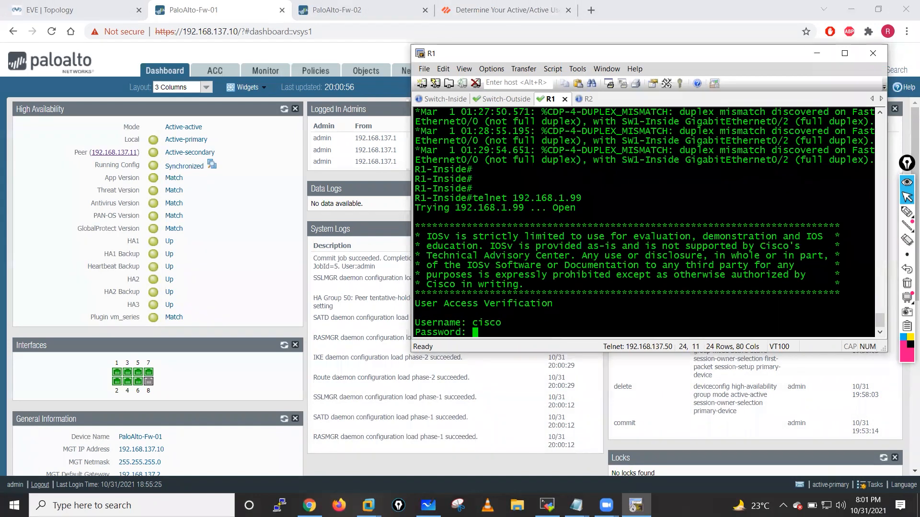
key("Return")
key("Return")
key("Return")
key("Return")
- From R2, run telnet 192.168.1.99 and log in to the Out-SW prompt
left_click(581, 99)
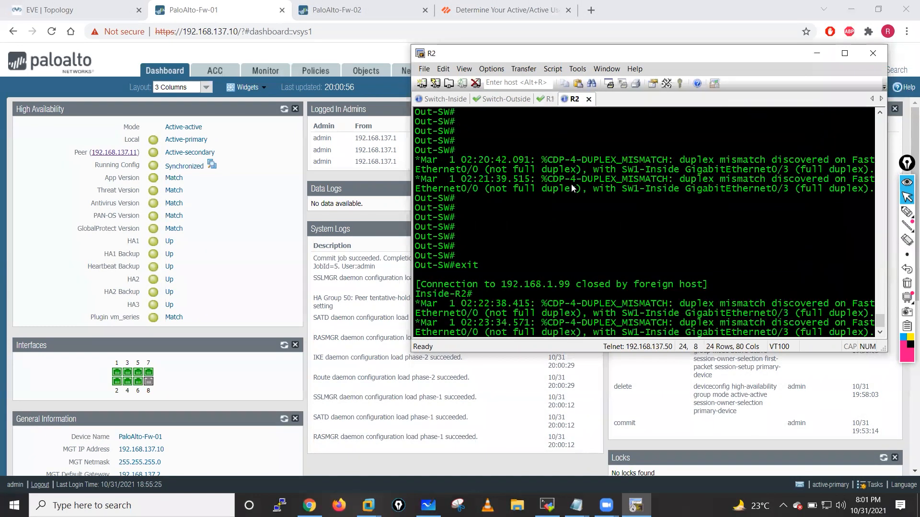
key("Return")
key("Return")
key("Return")
type("telnet 192.168.1.99")
key("Return")
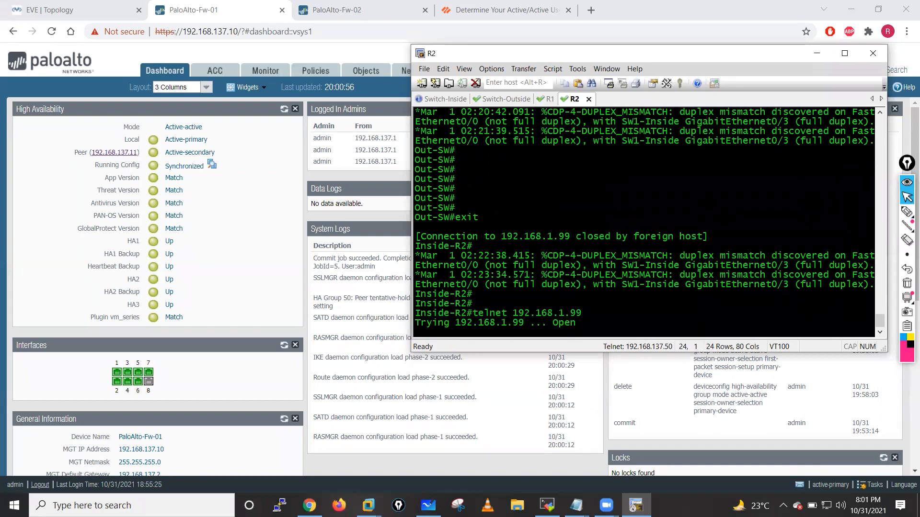
type("cisco")
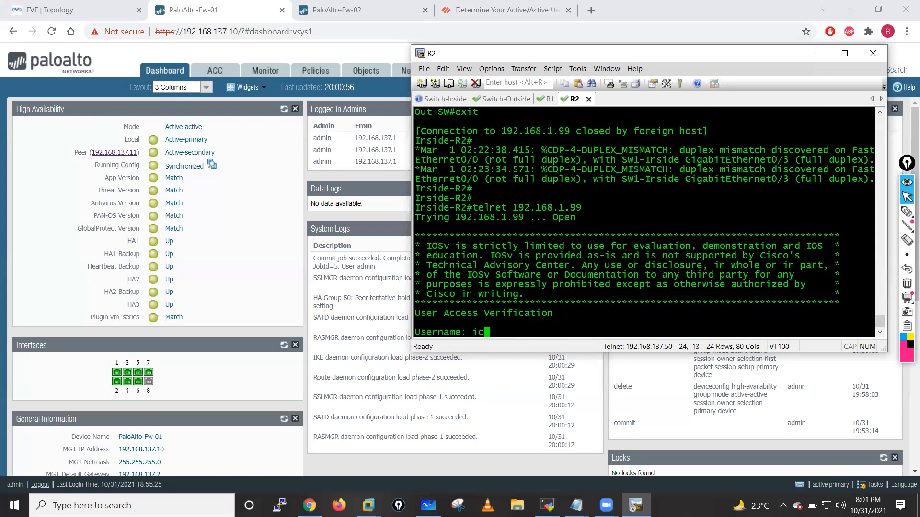
key("Return")
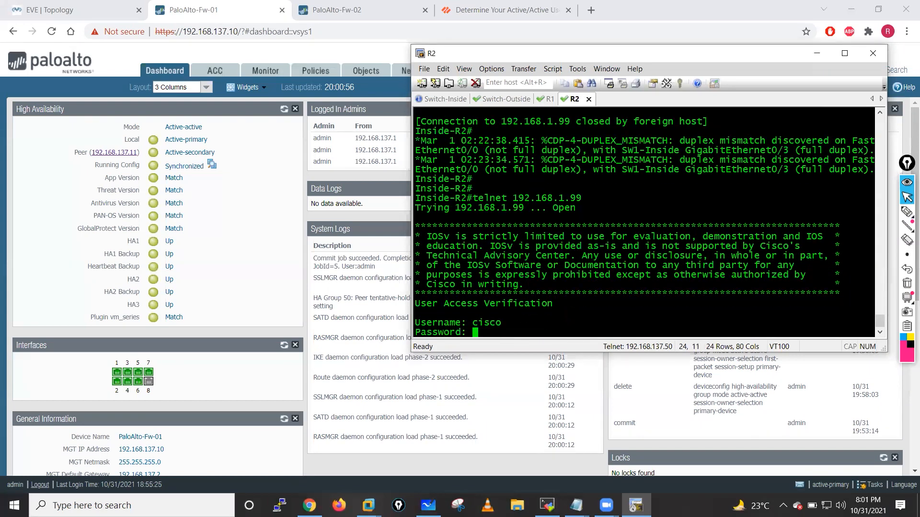
type("cisco")
key("Return")
key("Return")
key("Return")
key("Return")
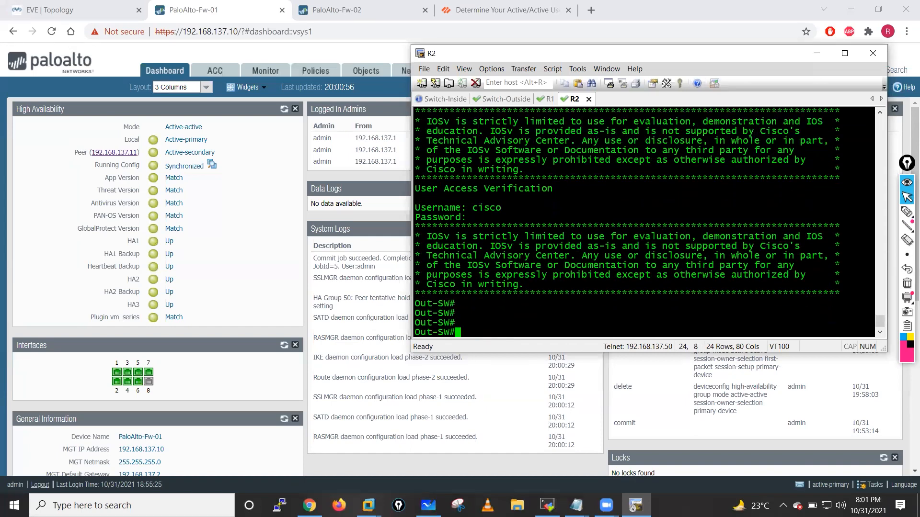
left_click(546, 505)
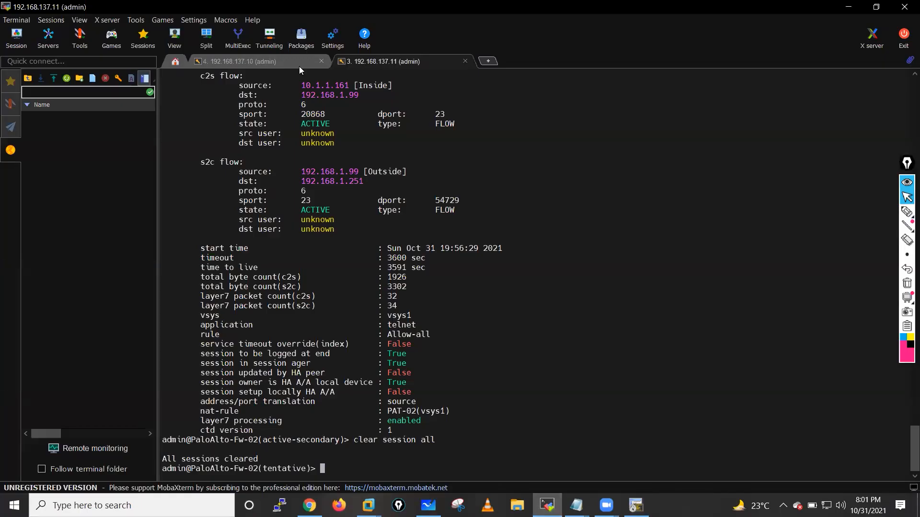
- On the Fw-01 (192.168.137.10) CLI, list all sessions with show session all
left_click(278, 60)
key("Return")
key("Return")
key("Return")
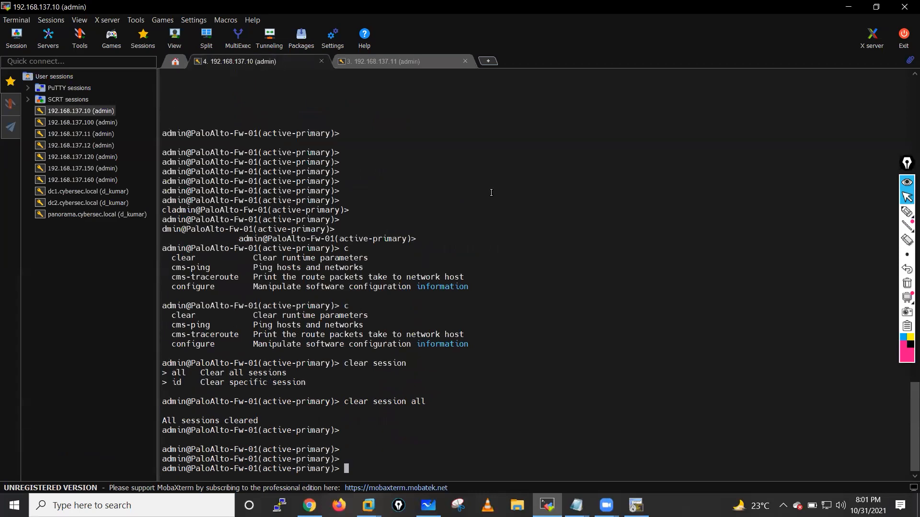
type("show session all")
key("Return")
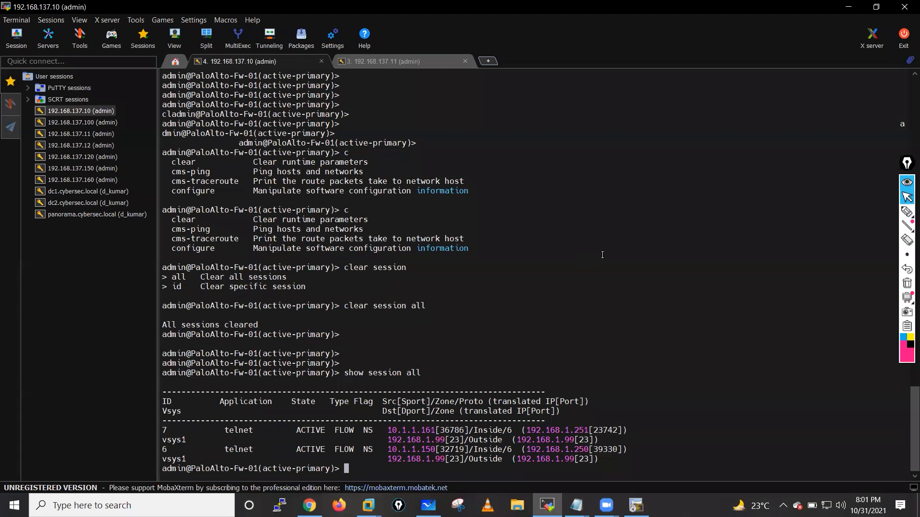
- Show session 6 details, highlighting source 10.1.1.150 and the HA peer, owner and setup lines
type("show session id 6")
key("Return")
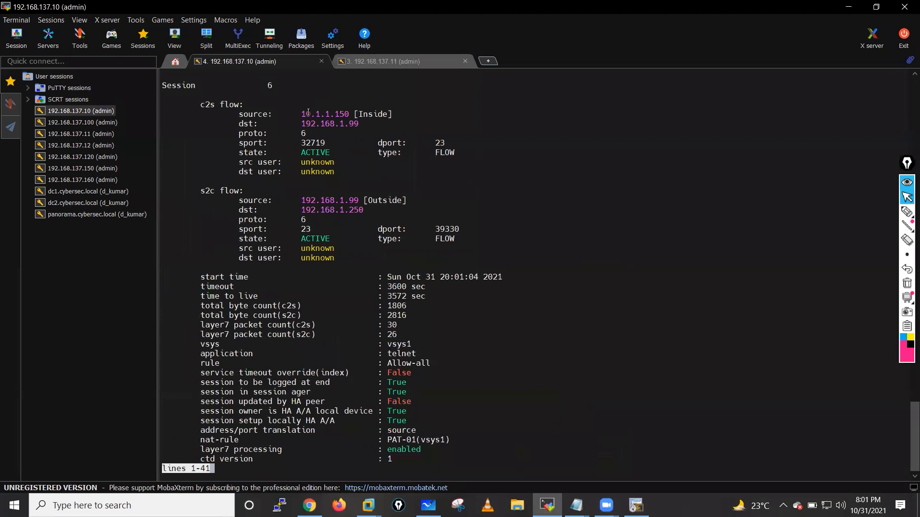
left_click_drag(302, 114, 351, 114)
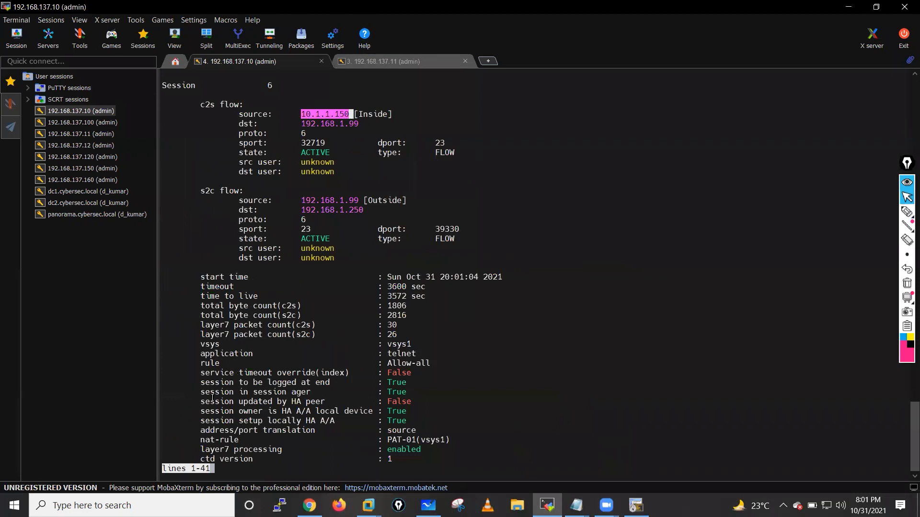
left_click_drag(204, 403, 409, 402)
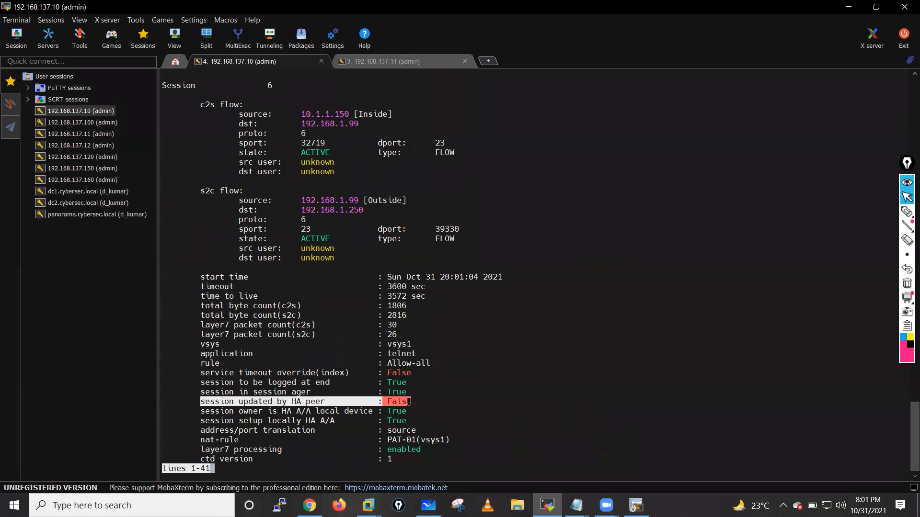
left_click_drag(201, 411, 422, 420)
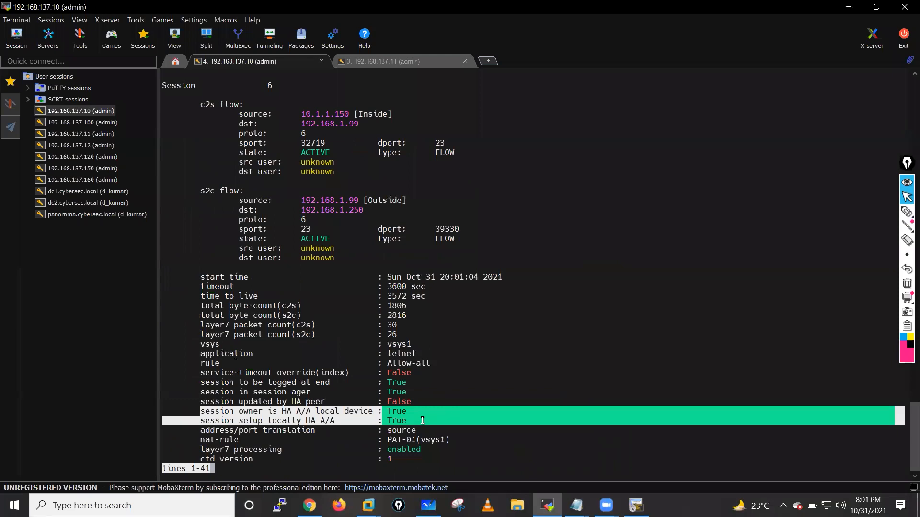
key("q")
left_click(459, 396)
- Show session 7 details and highlight its HA owner and 'setup locally' HA A/A lines
type("show session id 7")
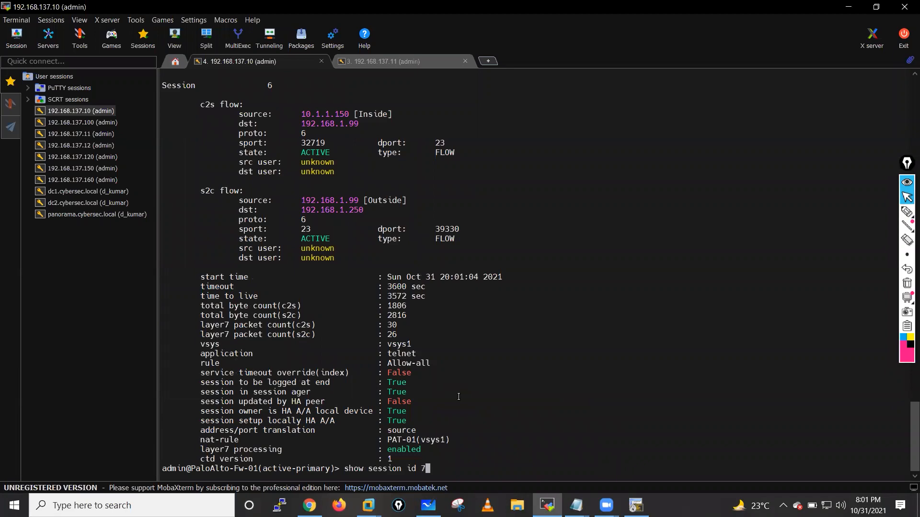
scroll(458, 397, "up", 13)
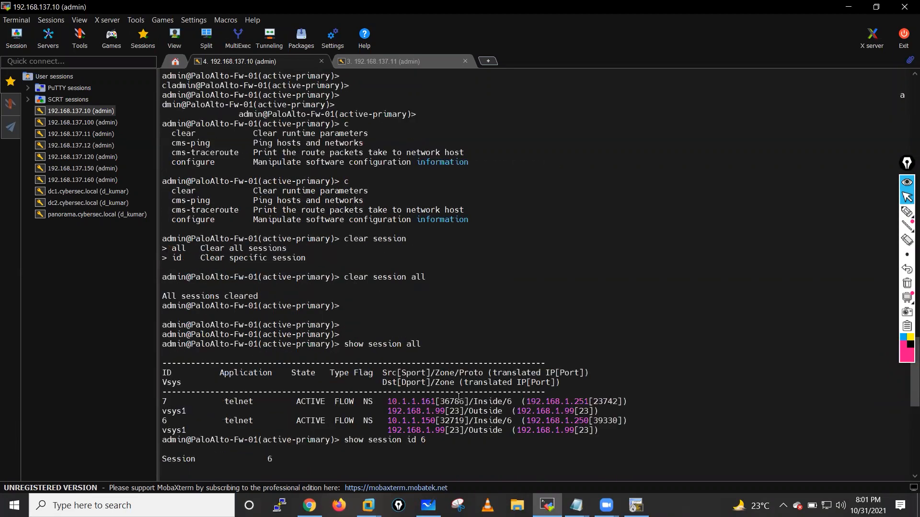
scroll(458, 396, "down", 13)
type("7")
key("Return")
key("space")
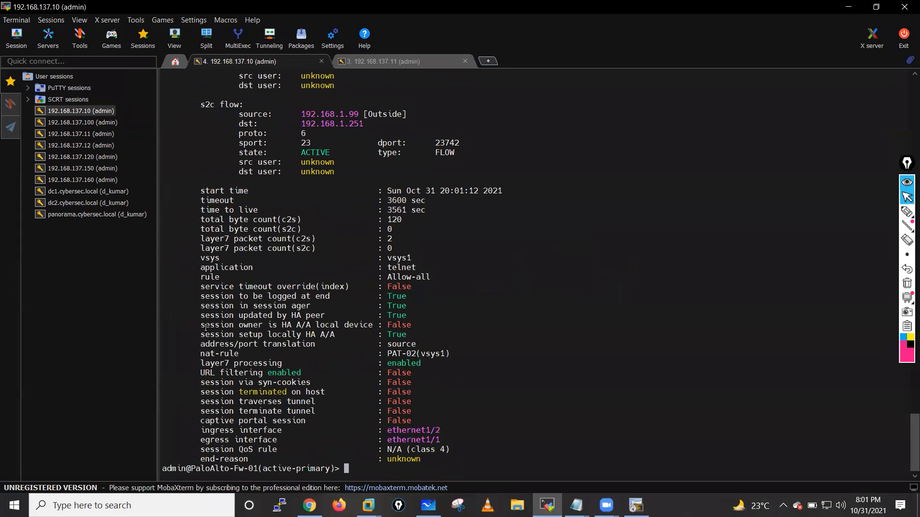
left_click_drag(205, 327, 417, 321)
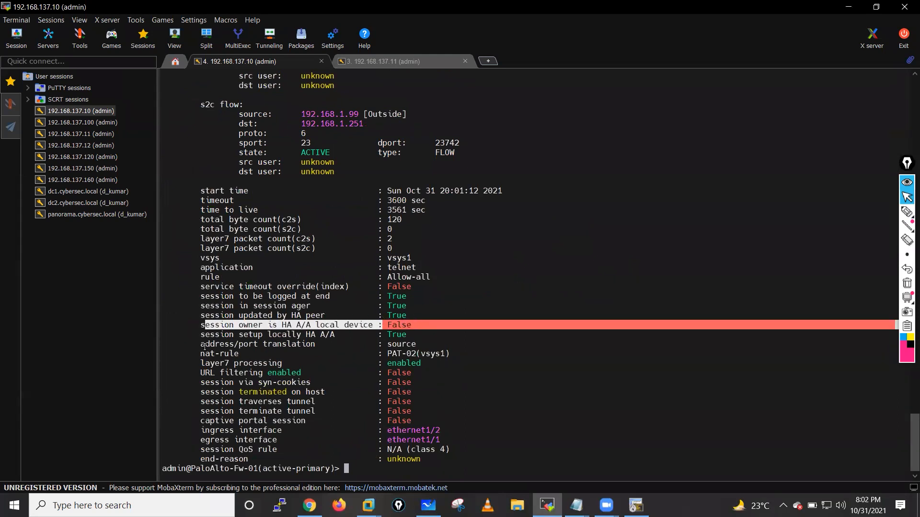
left_click_drag(202, 335, 410, 334)
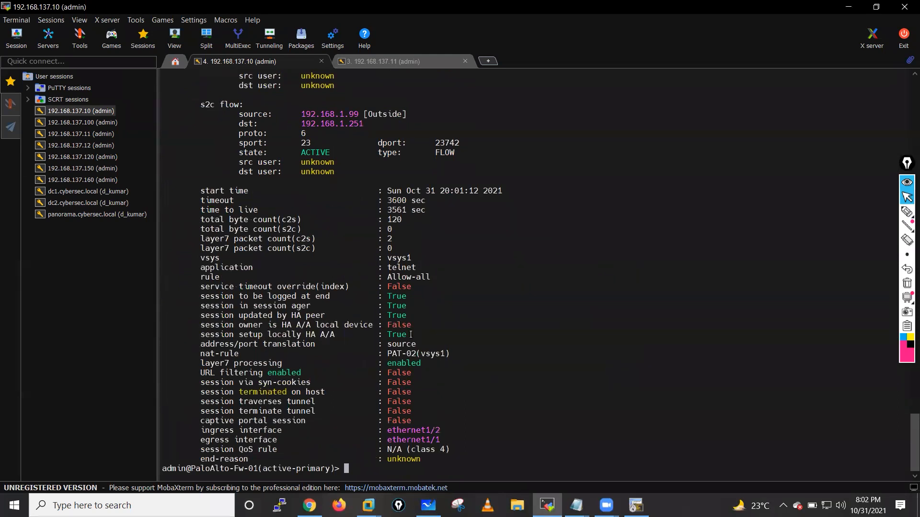
left_click_drag(196, 325, 426, 332)
- Exit the telnet sessions to the outside switch on both R1 and R2, then bring Chrome forward
left_click(845, 8)
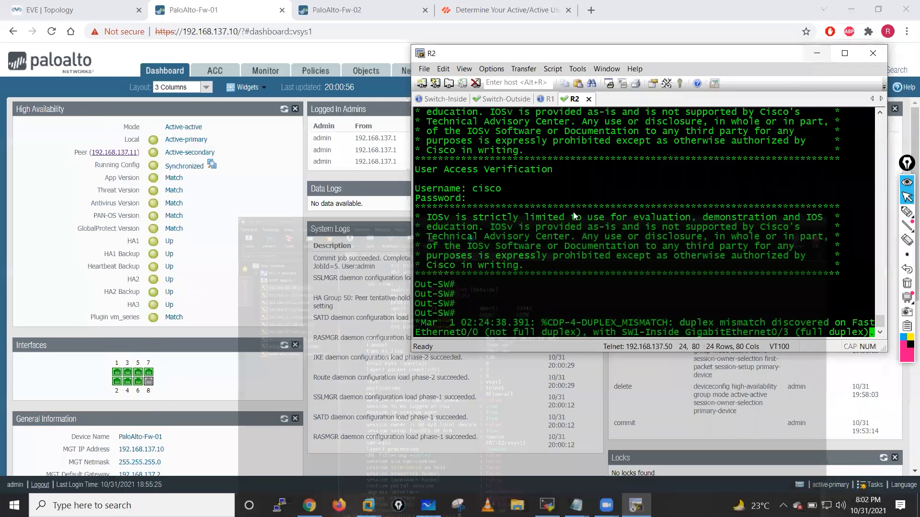
left_click(549, 98)
type("exit")
key("Return")
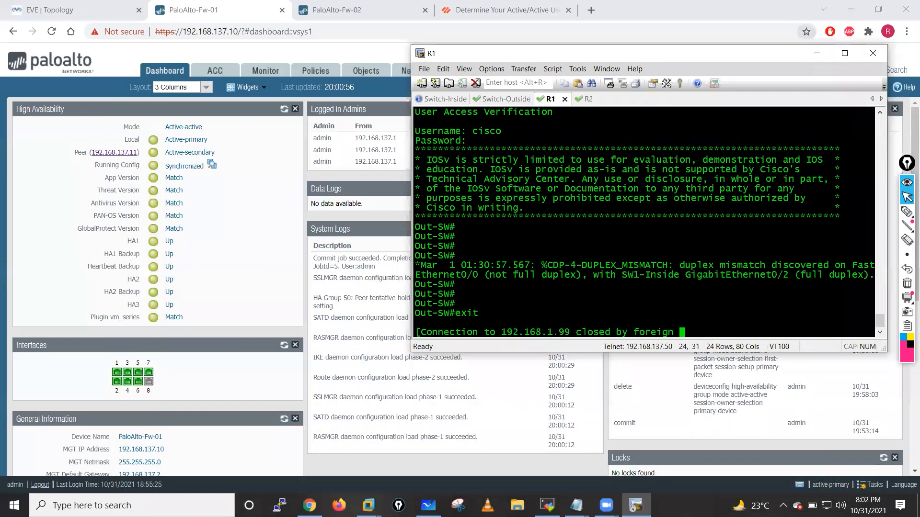
left_click(585, 98)
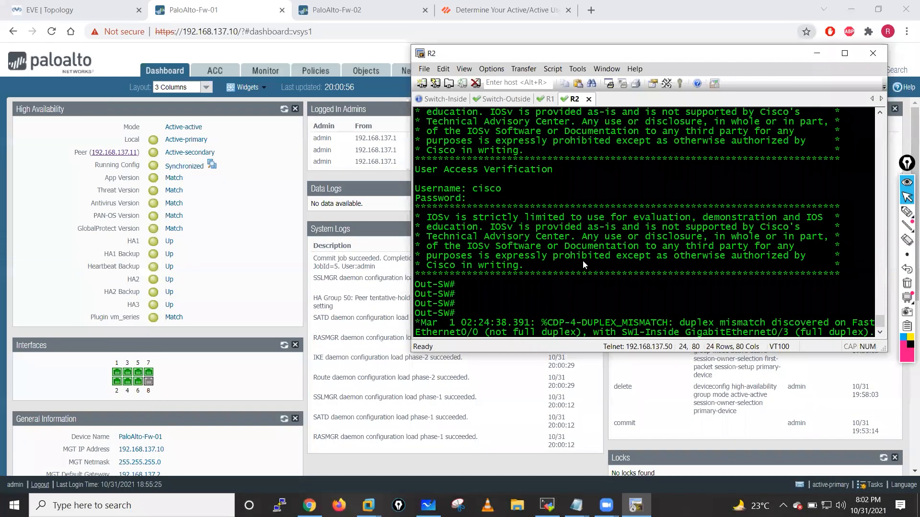
key("Return")
key("Return")
type("exit")
key("Return")
key("Return")
key("Return")
key("Return")
key("Return")
key("Return")
key("Return")
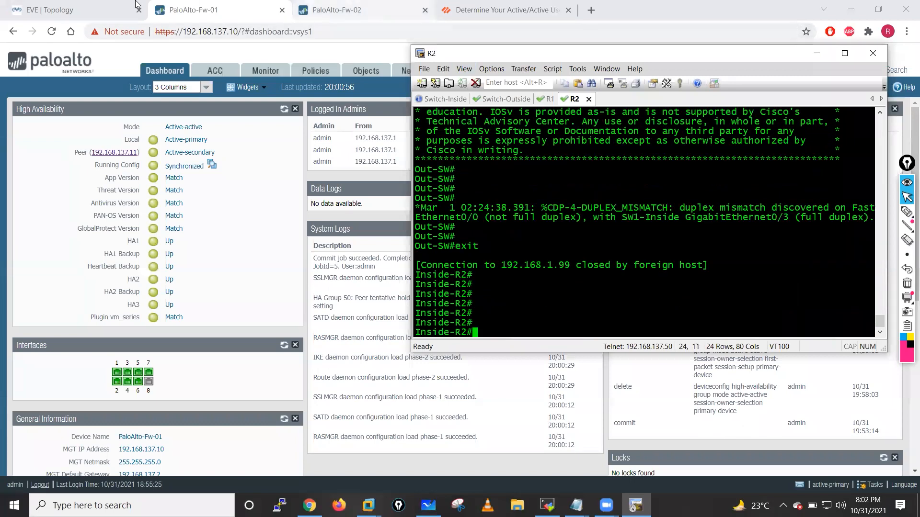
left_click(66, 5)
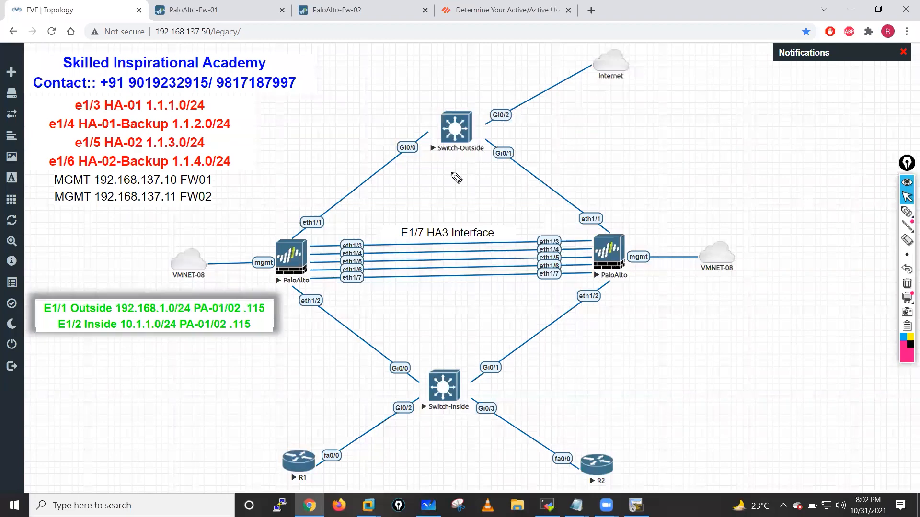
- Annotate the topology with a primary note, the WAN outside switch and inside switch, then erase
left_click_drag(757, 138, 774, 140)
left_click_drag(791, 134, 801, 143)
left_click_drag(803, 110, 797, 100)
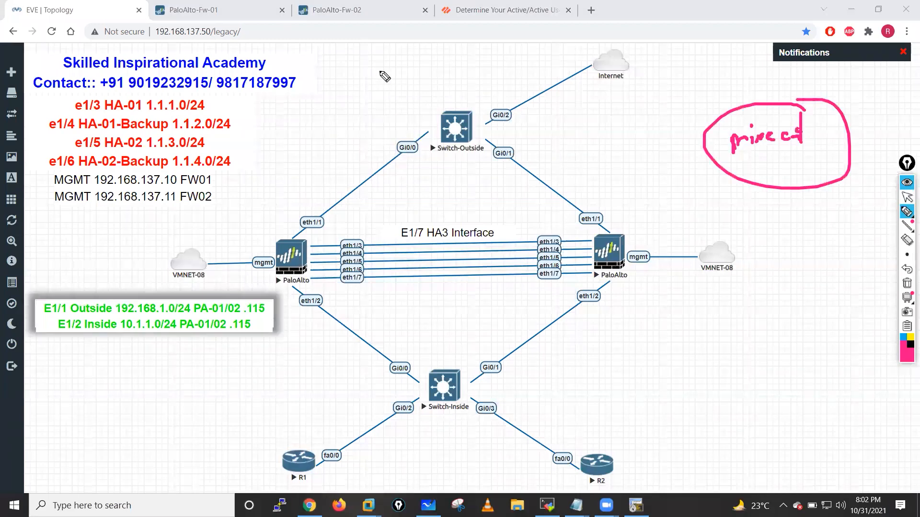
mouse_move(472, 101)
left_mouse_down()
mouse_move(333, 182)
mouse_move(450, 98)
left_mouse_up()
left_click_drag(379, 74, 399, 70)
left_click_drag(405, 86, 433, 67)
left_click_drag(432, 57, 436, 54)
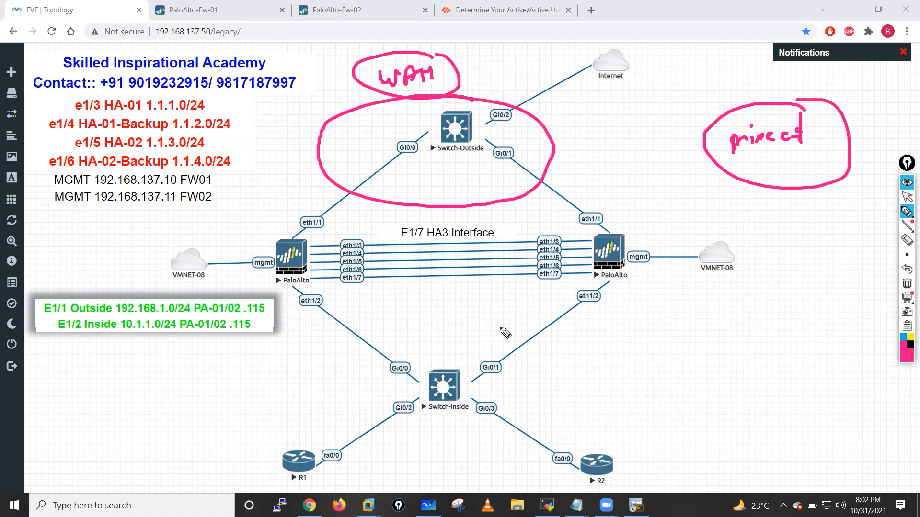
left_click_drag(498, 72, 518, 58)
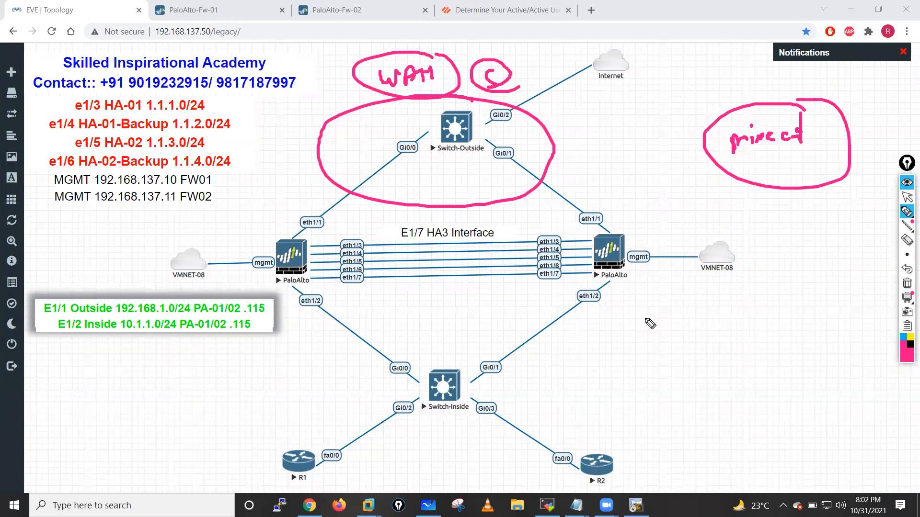
left_click_drag(541, 322, 500, 328)
left_click(906, 283)
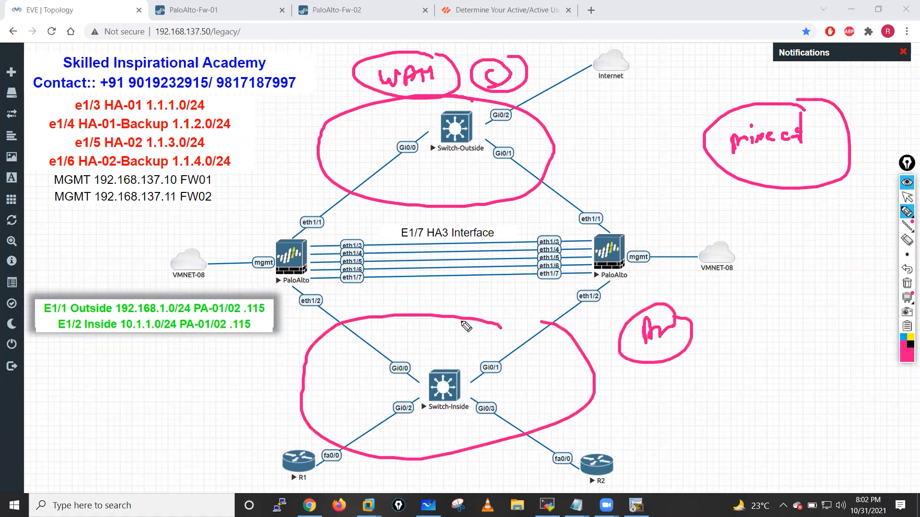
- Circle the firewalls' inside links and the outside switch area, then clear the sketches
mouse_move(565, 347)
left_mouse_down()
mouse_move(593, 313)
mouse_move(437, 318)
mouse_move(465, 308)
left_mouse_up()
mouse_move(452, 165)
left_mouse_down()
mouse_move(620, 197)
mouse_move(403, 144)
mouse_move(454, 159)
left_mouse_up()
left_click_drag(582, 28, 452, 76)
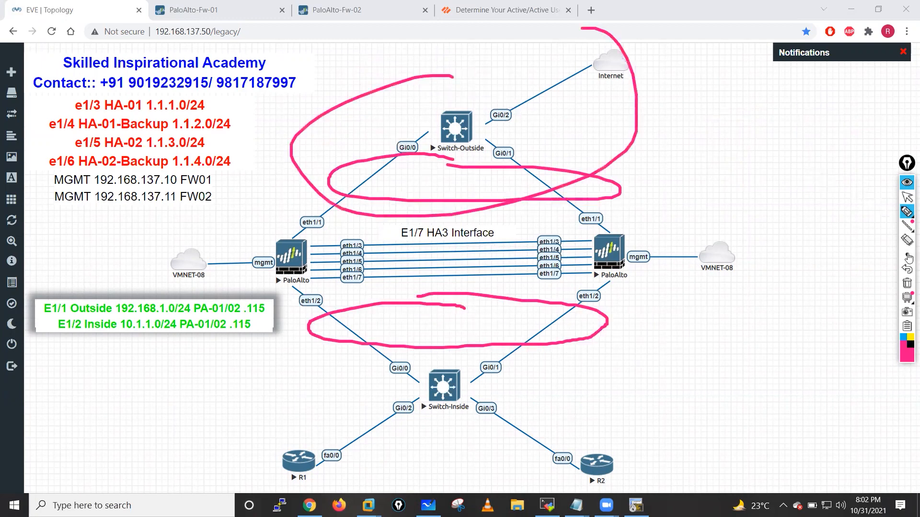
left_click(908, 198)
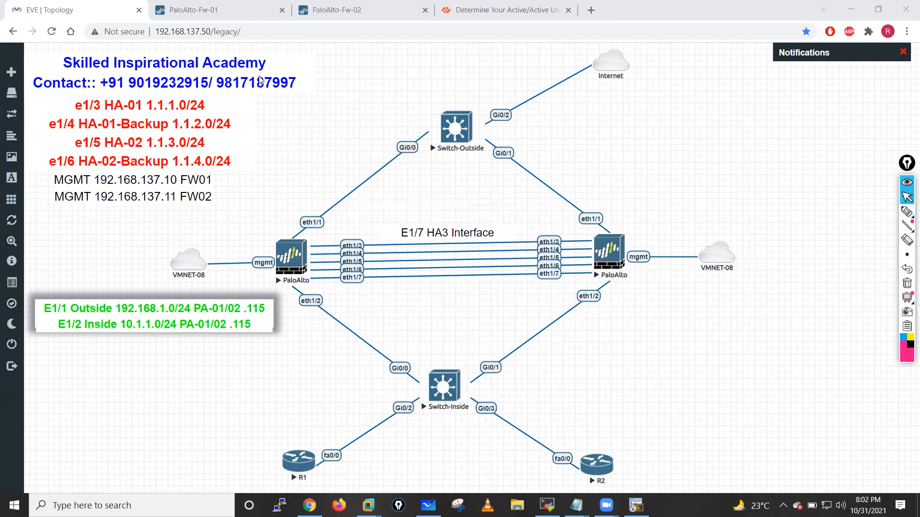
key("ctrl+Tab")
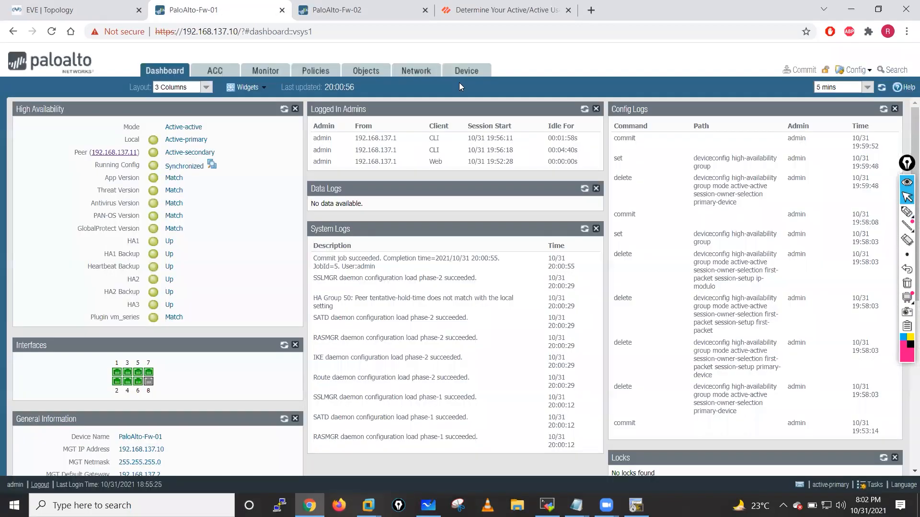
- Review ethernet1/1's virtual address settings in High Availability without changing them
left_click(461, 71)
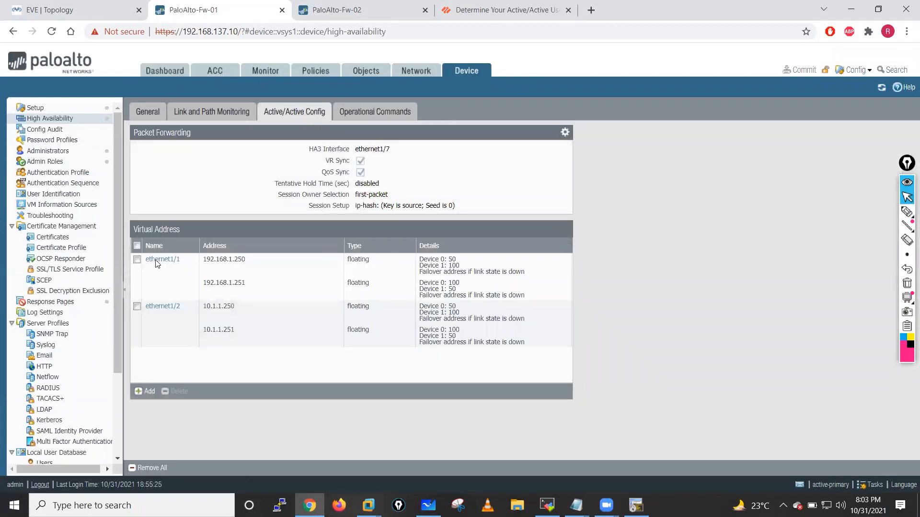
left_click(158, 261)
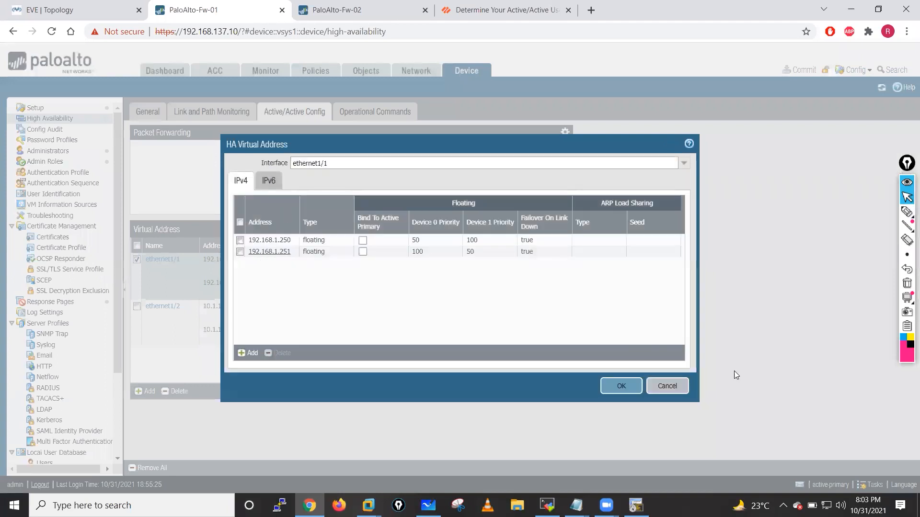
left_click(656, 392)
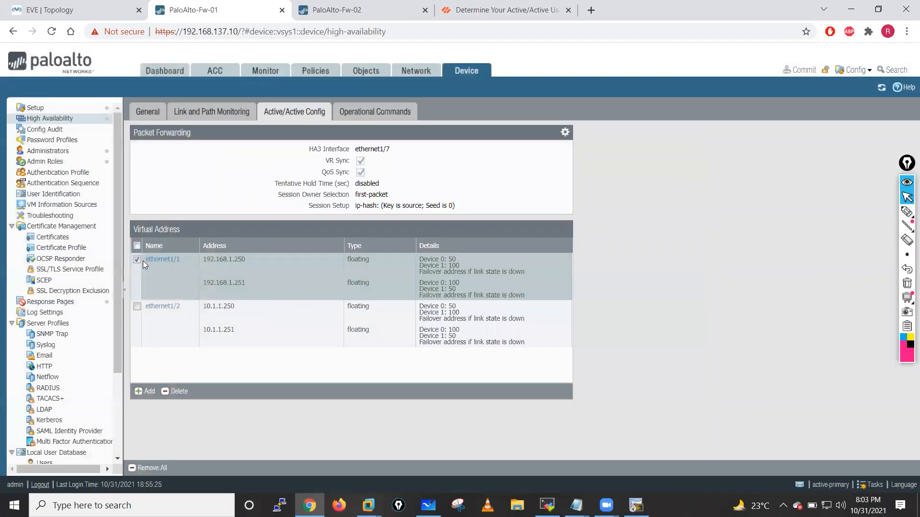
left_click(209, 275)
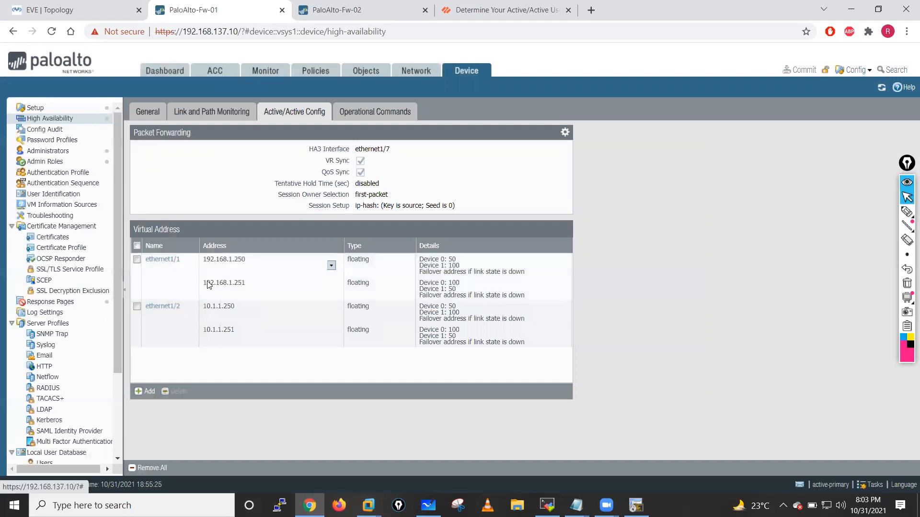
- On ethernet1/2, delete 10.1.1.251 and set 10.1.1.250 to ARP Load Sharing with IP Modulo
left_click(159, 307)
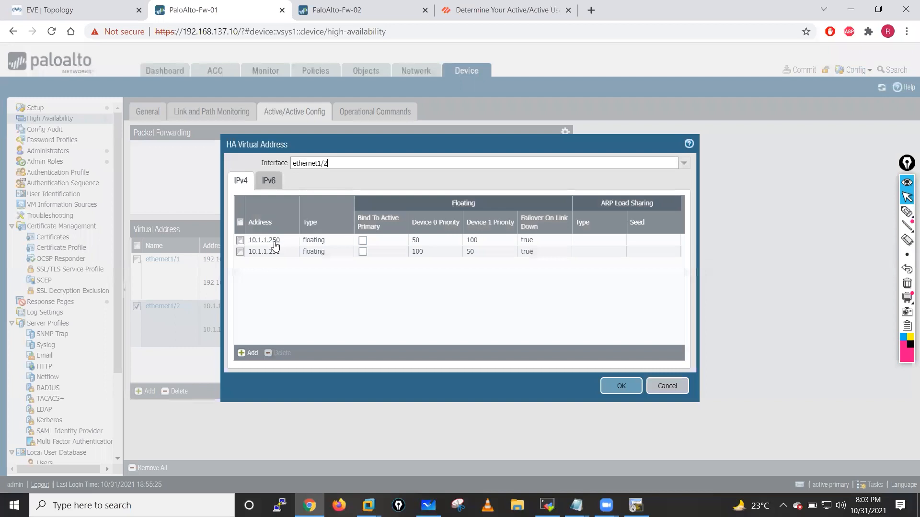
left_click(240, 251)
left_click(277, 353)
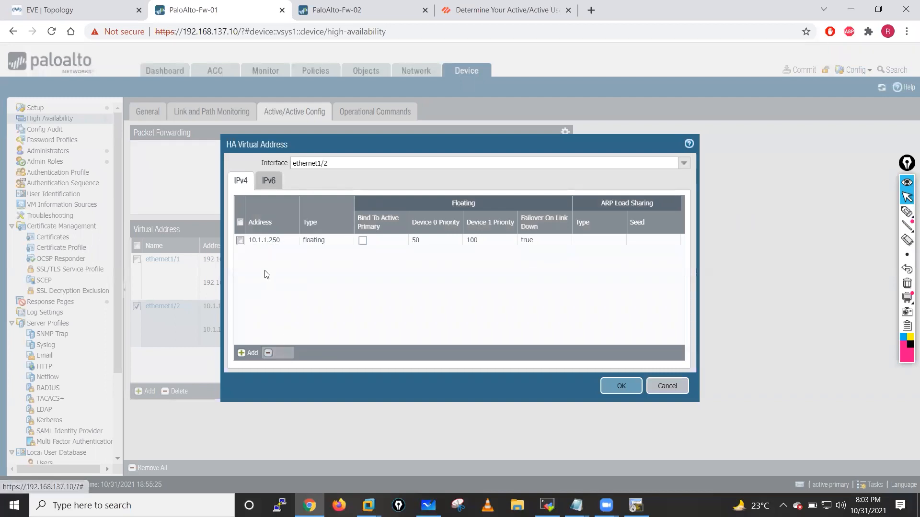
left_click(263, 241)
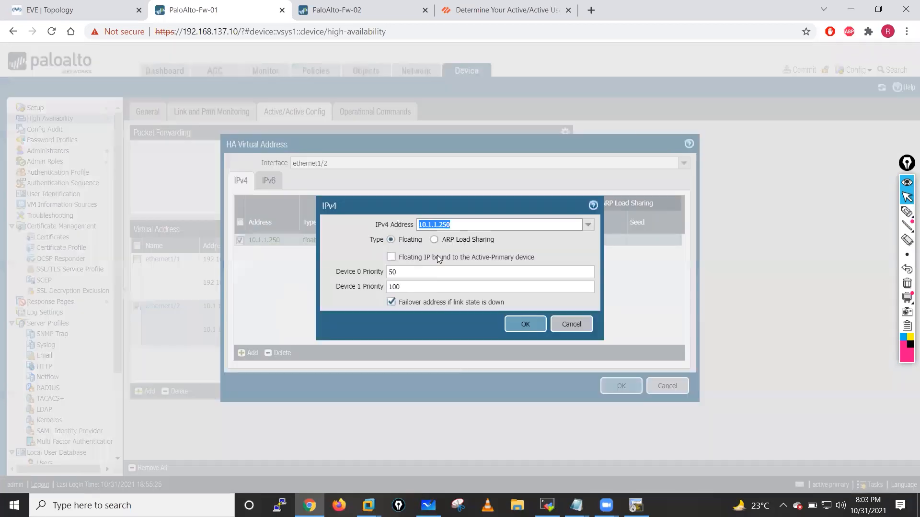
left_click(433, 239)
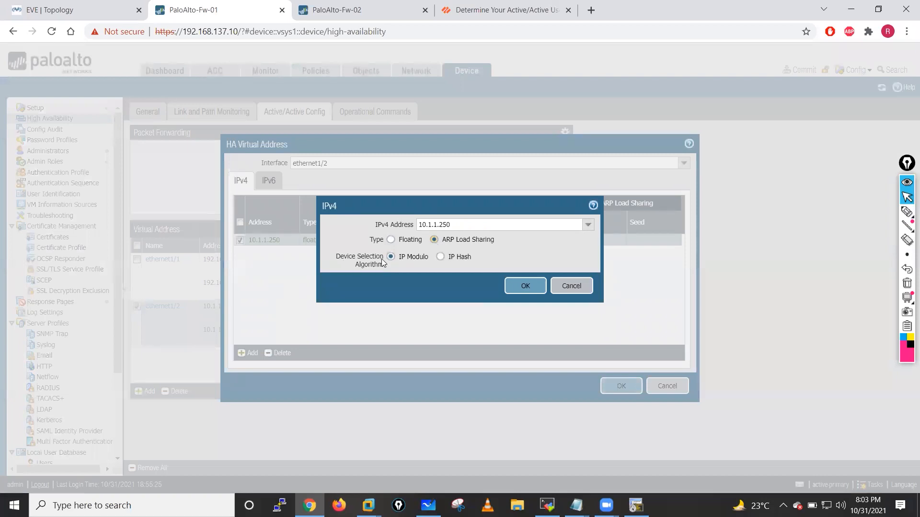
left_click(440, 257)
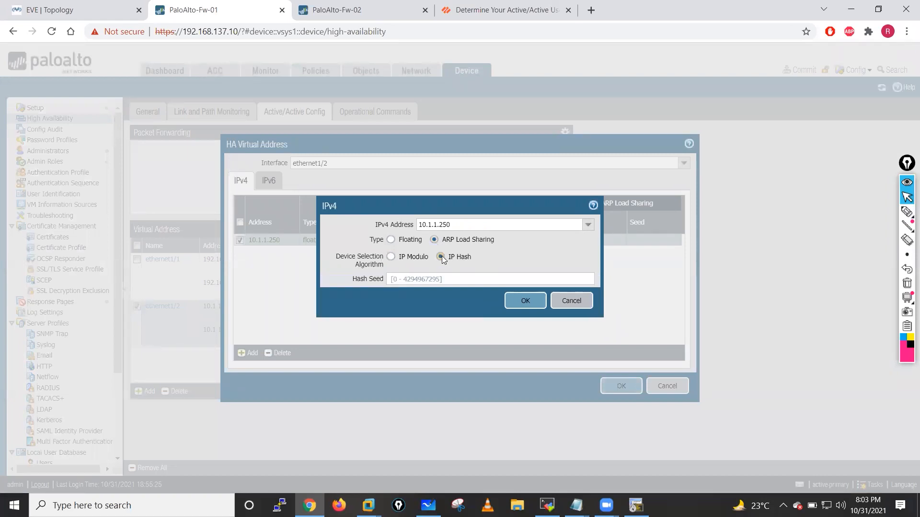
left_click(390, 257)
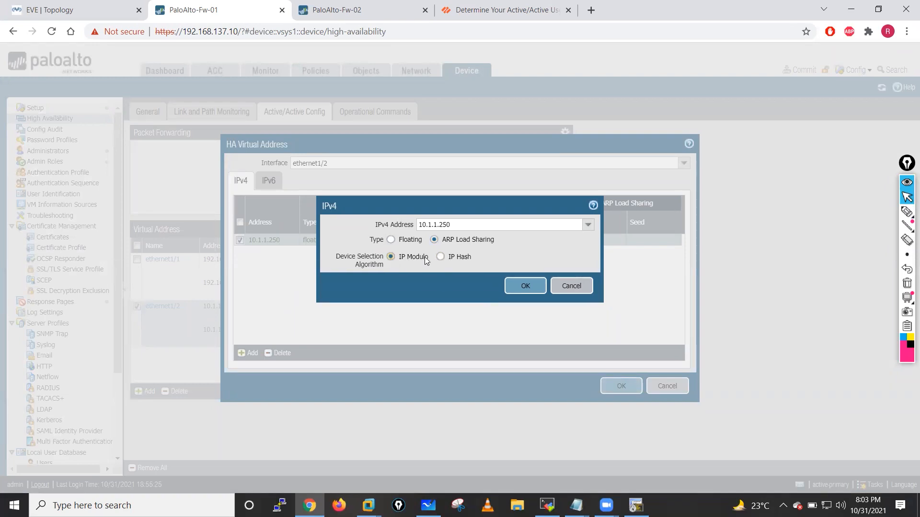
left_click(513, 288)
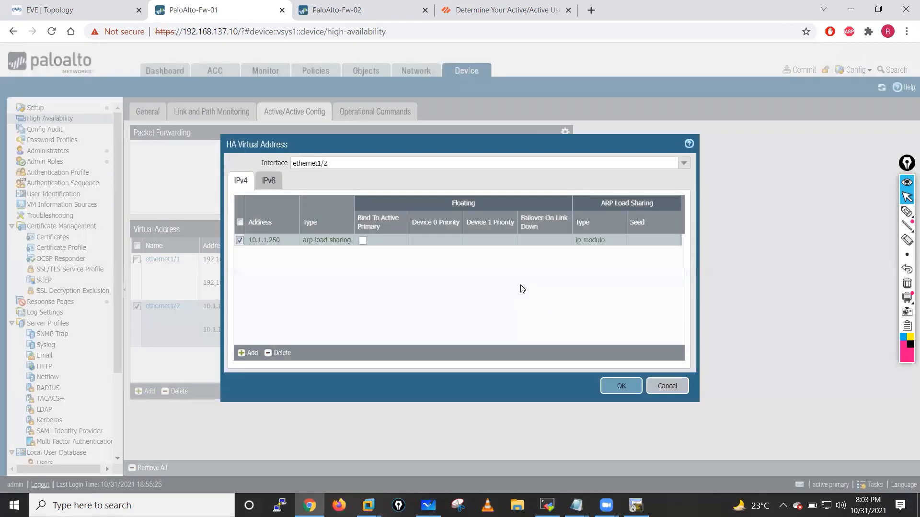
- Recheck the 10.1.1.250 entry and save the ethernet1/2 virtual address changes
left_click(264, 241)
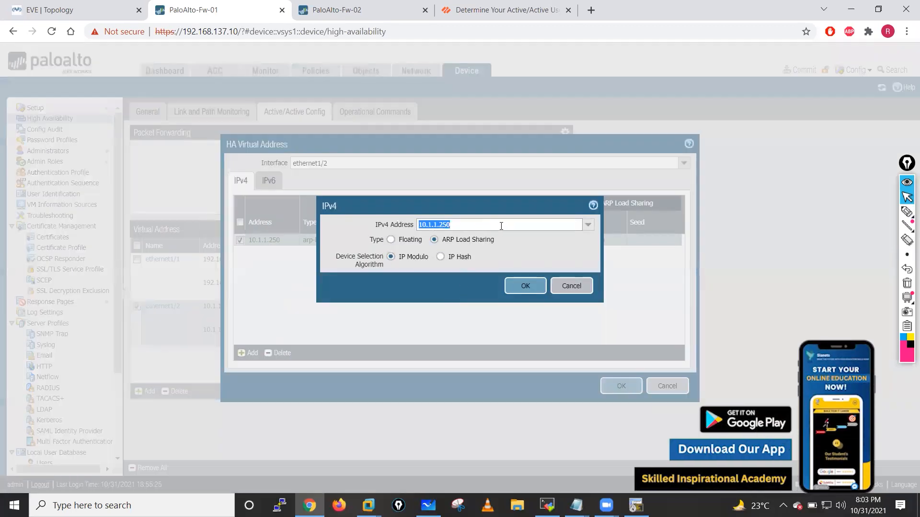
left_click(531, 247)
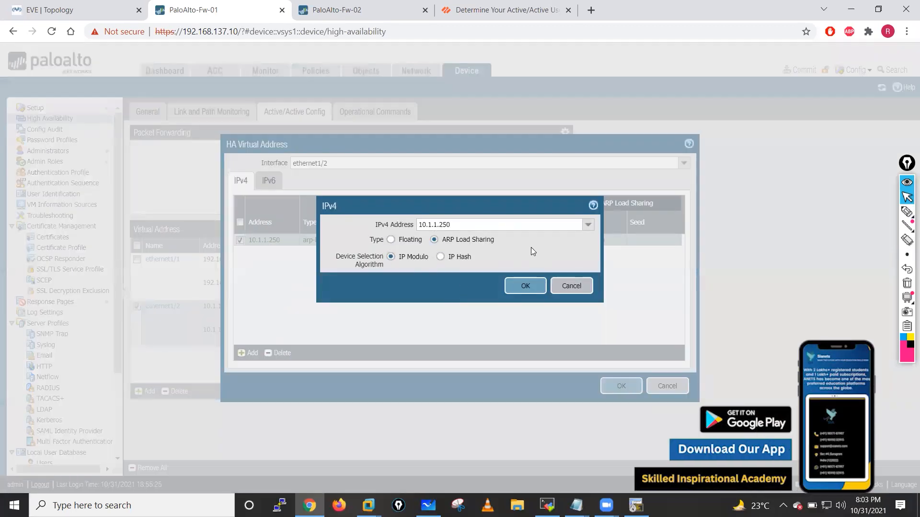
left_click(522, 288)
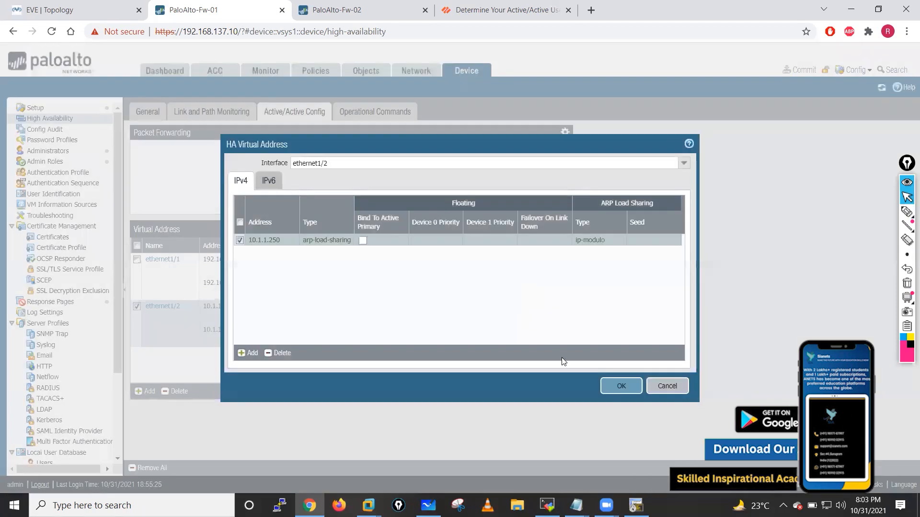
left_click(621, 389)
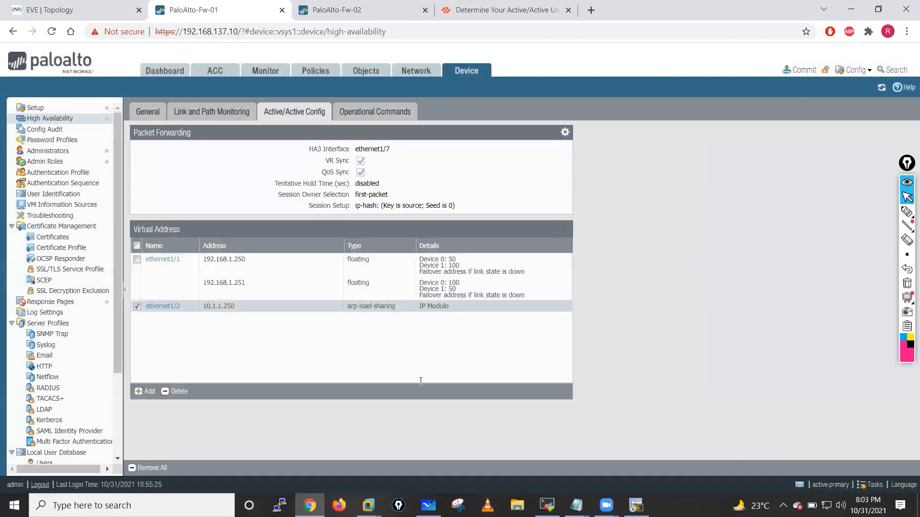
left_click(800, 70)
- Commit the ARP load-sharing change, checking the topology and Fw-02's HA page while it runs
left_click(565, 406)
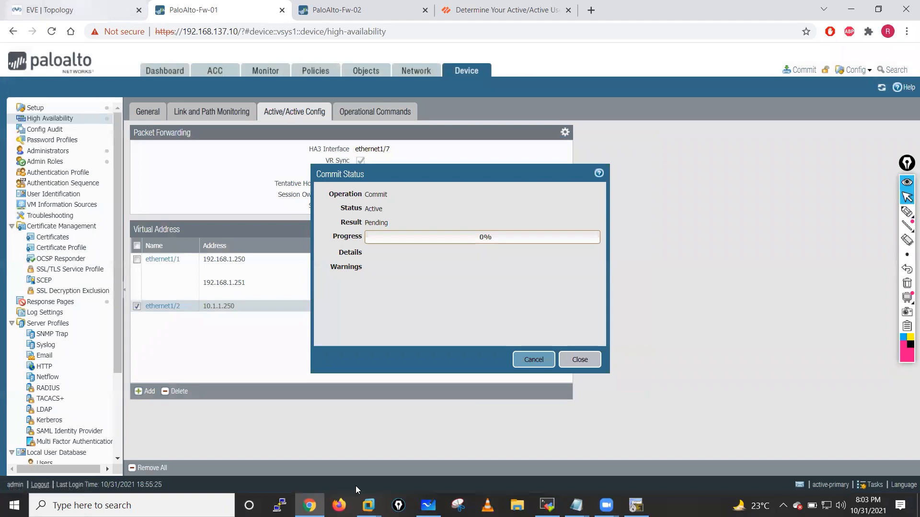
left_click(72, 10)
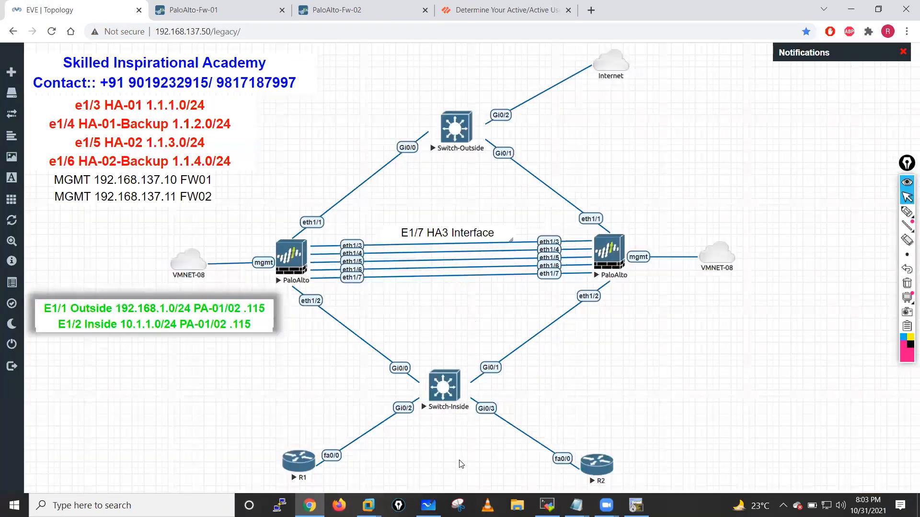
left_click(427, 505)
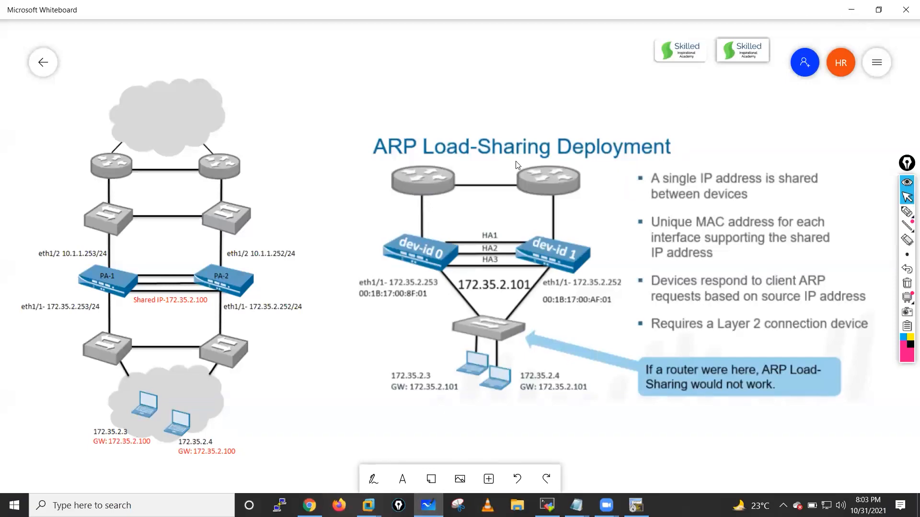
left_click(851, 10)
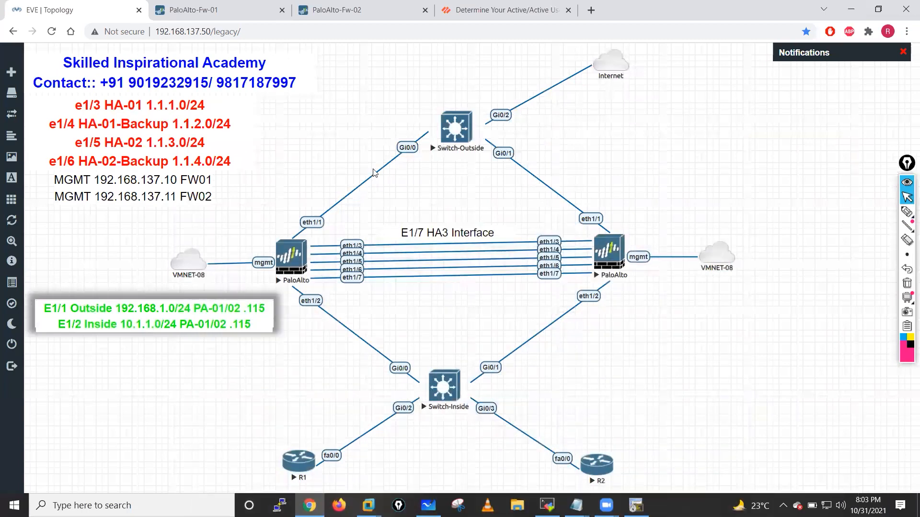
left_click(357, 9)
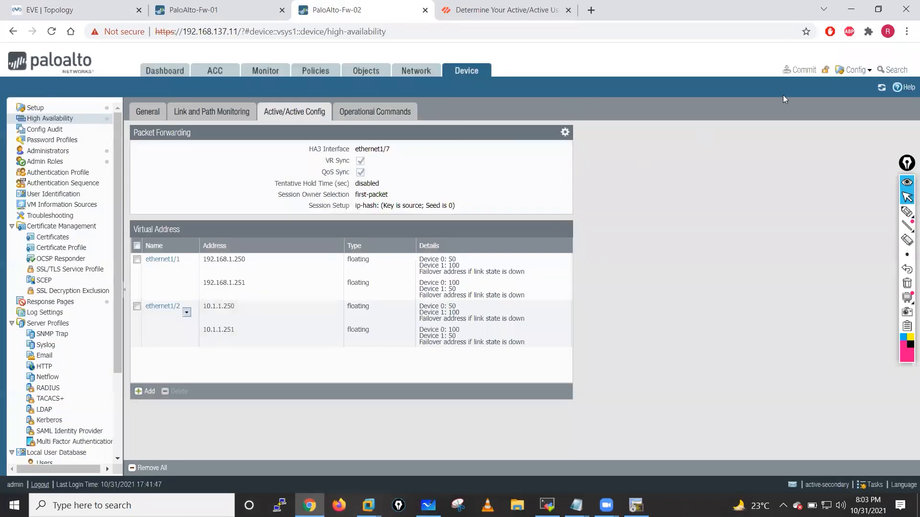
left_click(882, 88)
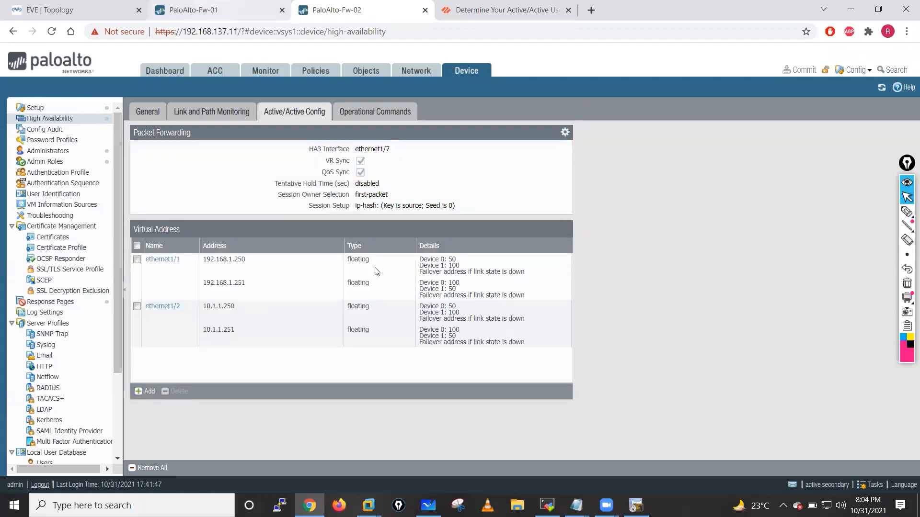
left_click(215, 10)
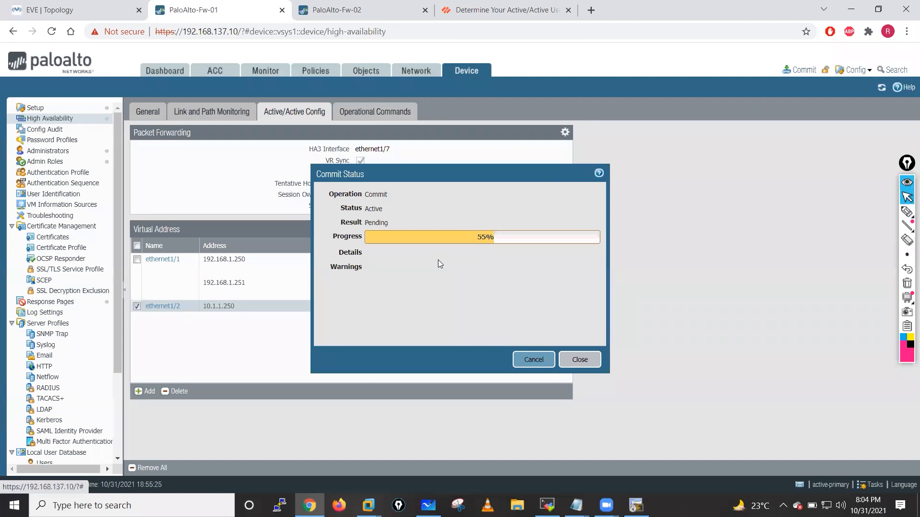
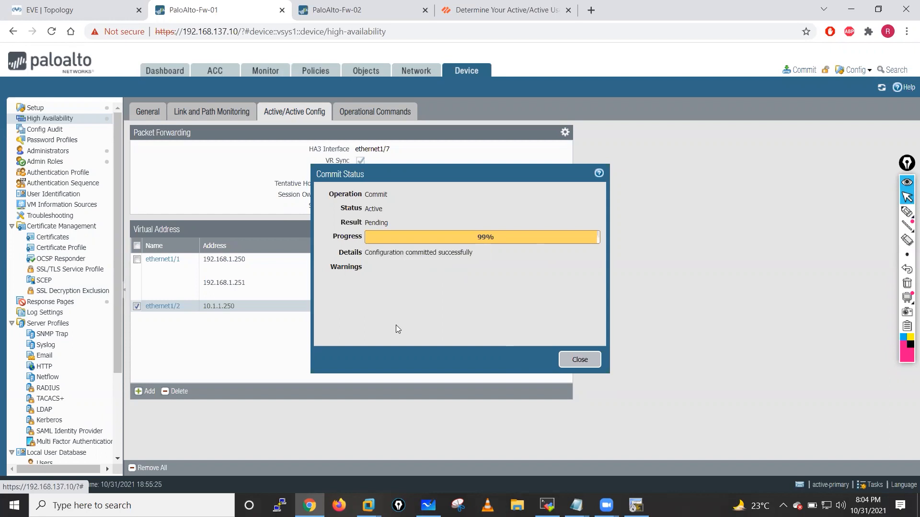
- Refresh Fw-02's Active/Active Config to confirm 10.1.1.250 ARP load-sharing, then return to the lab topology
left_click(335, 10)
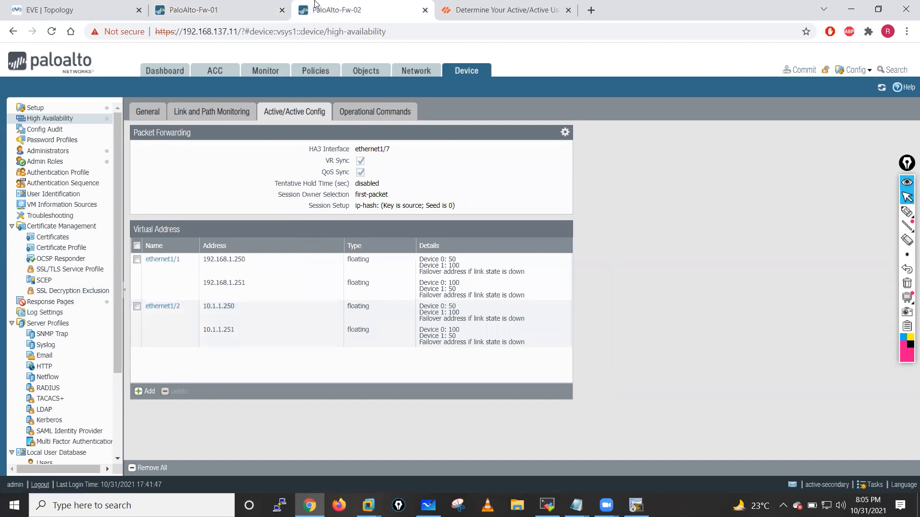
left_click(882, 89)
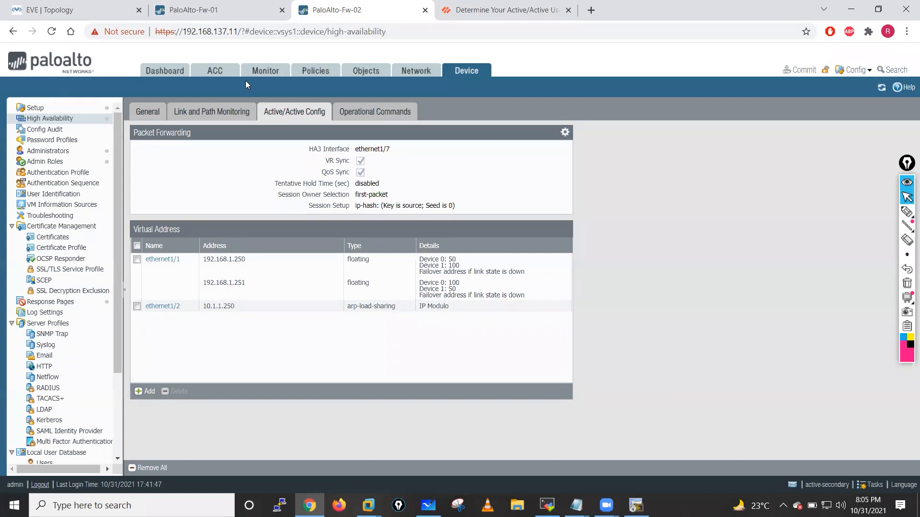
key("ctrl+shift+Tab")
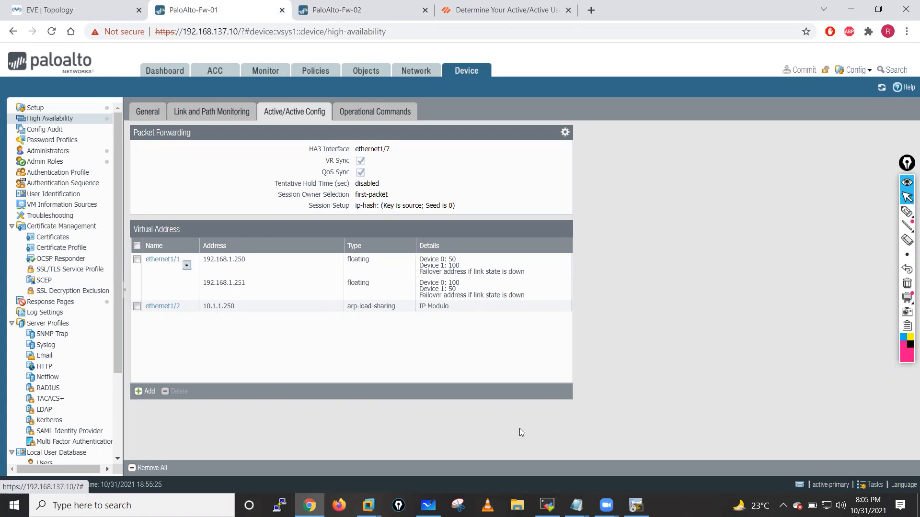
left_click(62, 10)
- On R1, enter configuration mode and list its static routes with 'do sh run | s ip route'
key("alt+Tab")
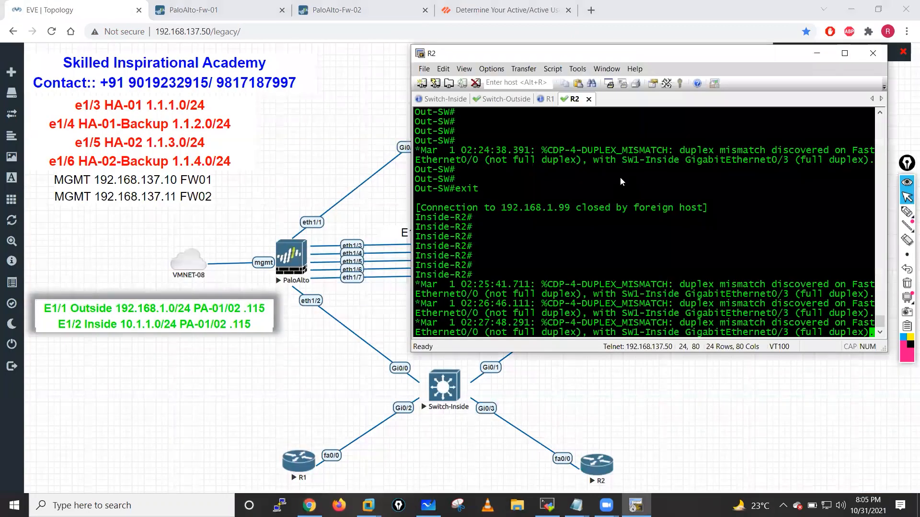
key("ctrl+shift+Tab")
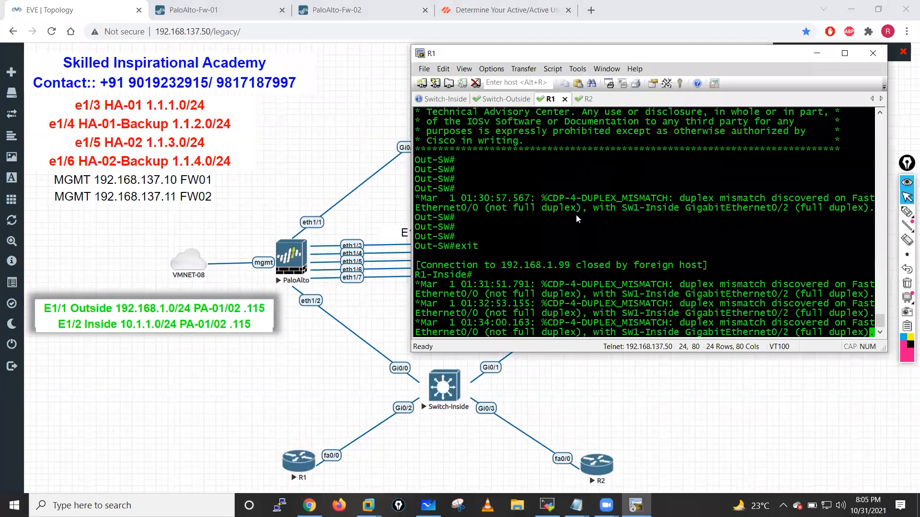
key("Return")
key("Return")
key("Return")
key("Return")
key("Return")
key("Return")
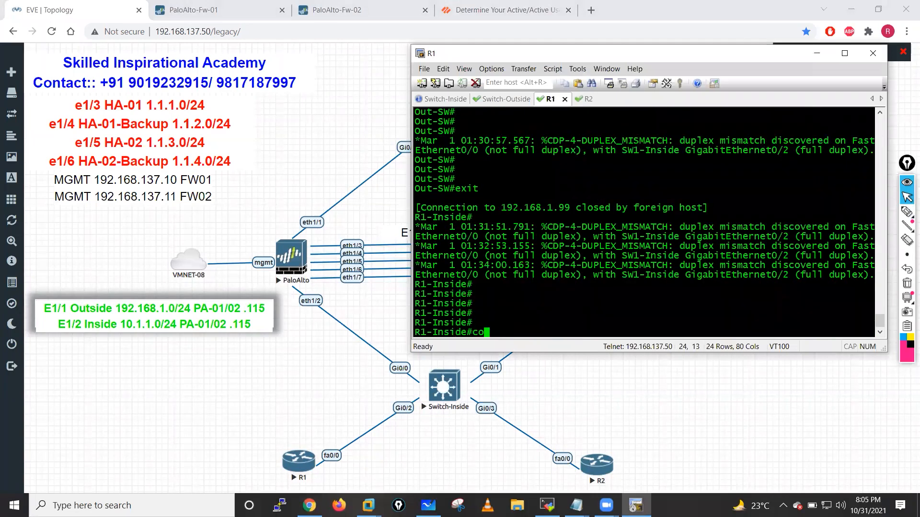
type("conf t")
key("Return")
key("Return")
key("Return")
key("Return")
type("do sh")
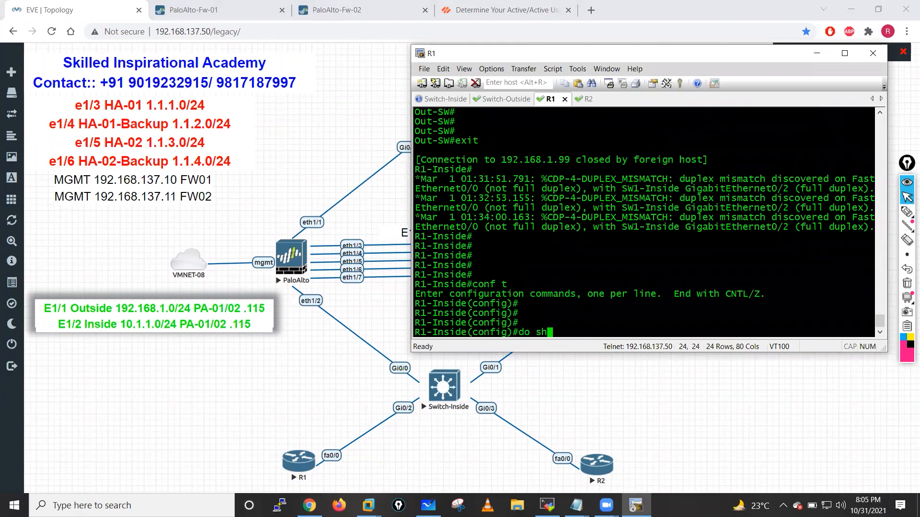
type(" run | s ip route")
key("Return")
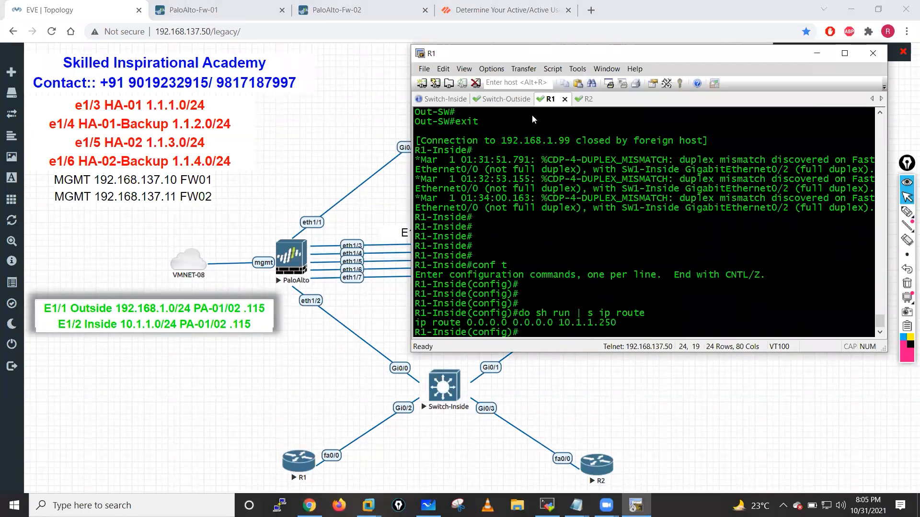
- On R2, enter configuration mode and list its static routes
left_click(585, 99)
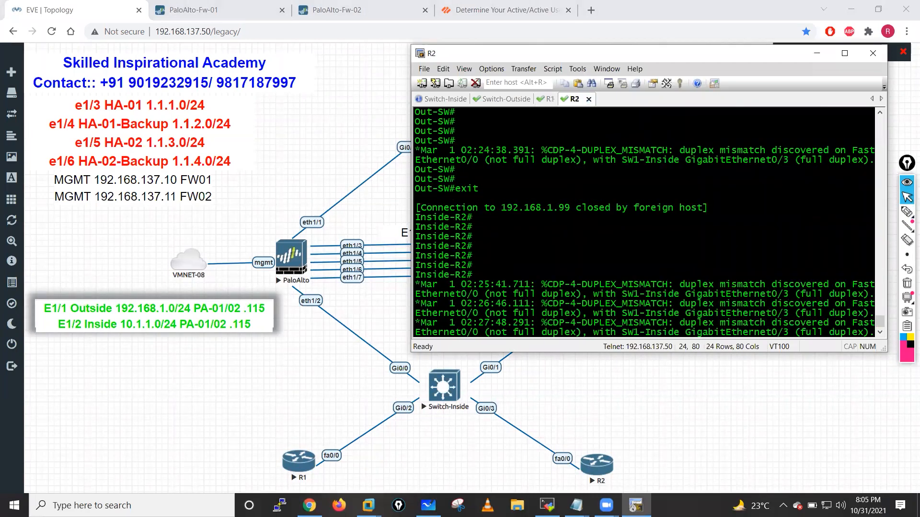
key("Return")
key("Return")
type("conf t")
key("Return")
key("Return")
key("Return")
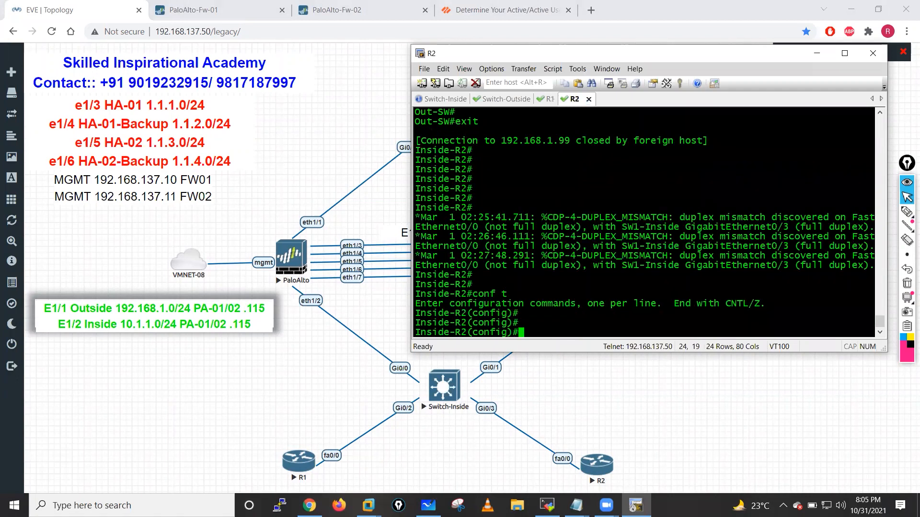
type("do sh run | s ip ro")
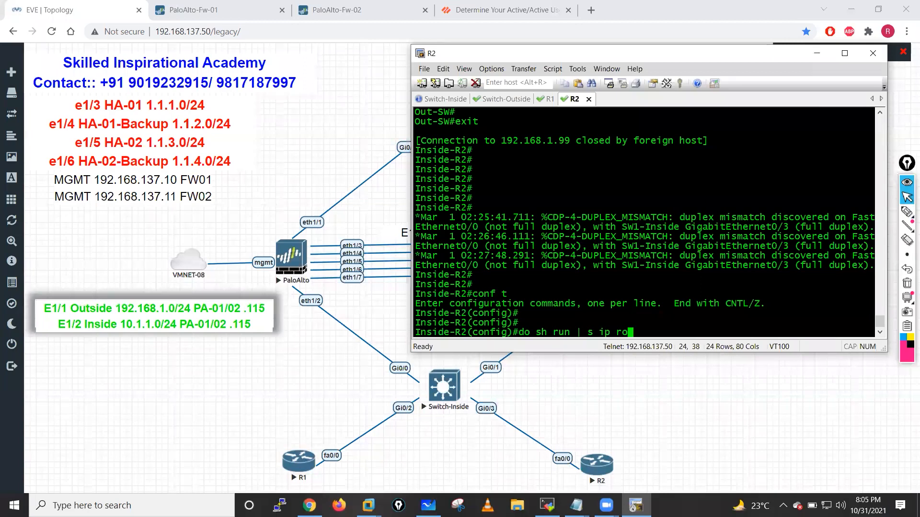
type("ute")
key("Return")
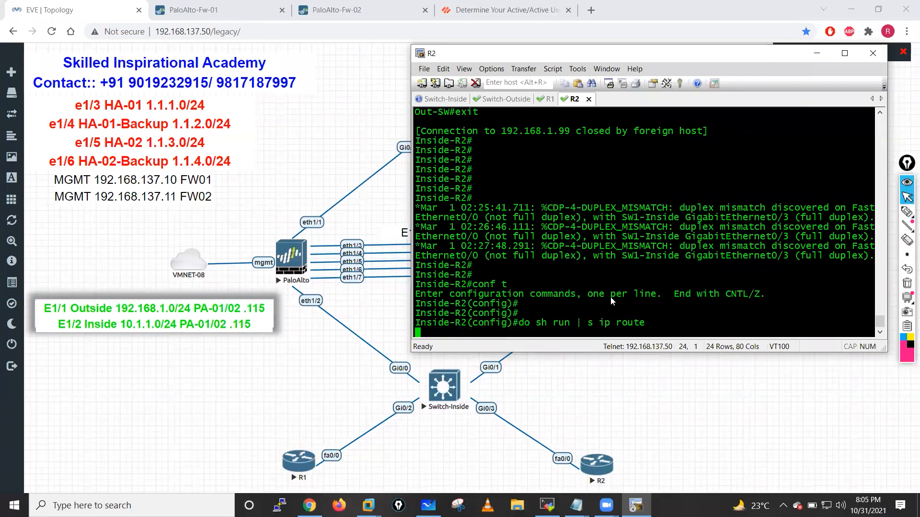
- Replace R2's default route via 10.1.1.251 with 'ip route 0.0.0.0 0.0.0.0 10.1.1.250'
left_click_drag(417, 324, 613, 318)
key("ctrl+c")
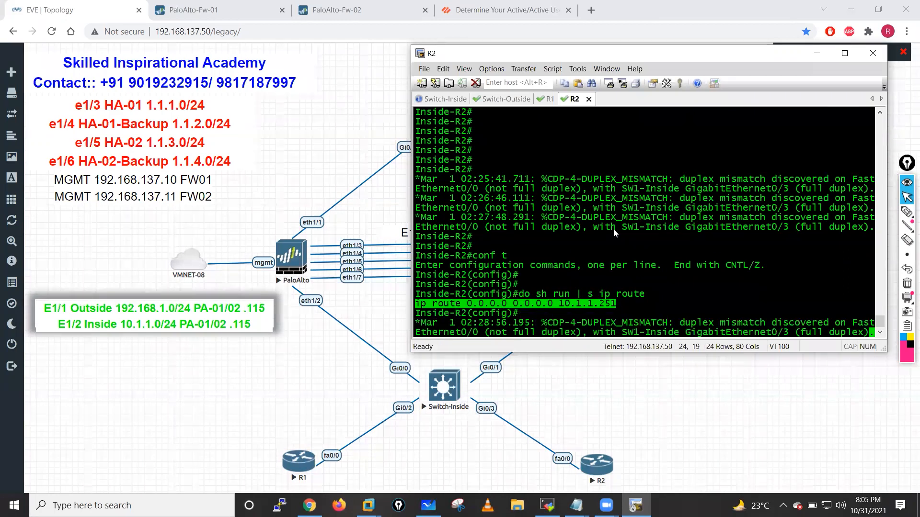
key("Return")
key("Return")
key("Return")
type("nside-R2(config)#n")
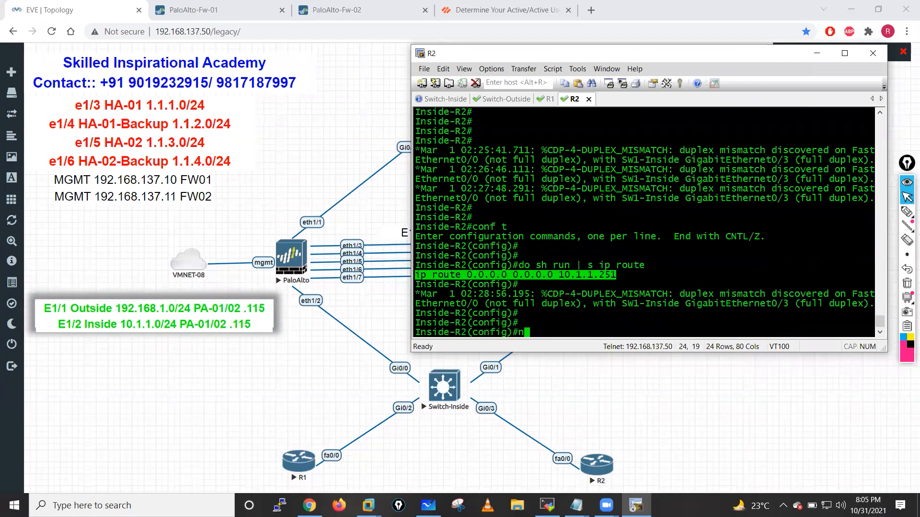
type("o")
key("shift+Insert")
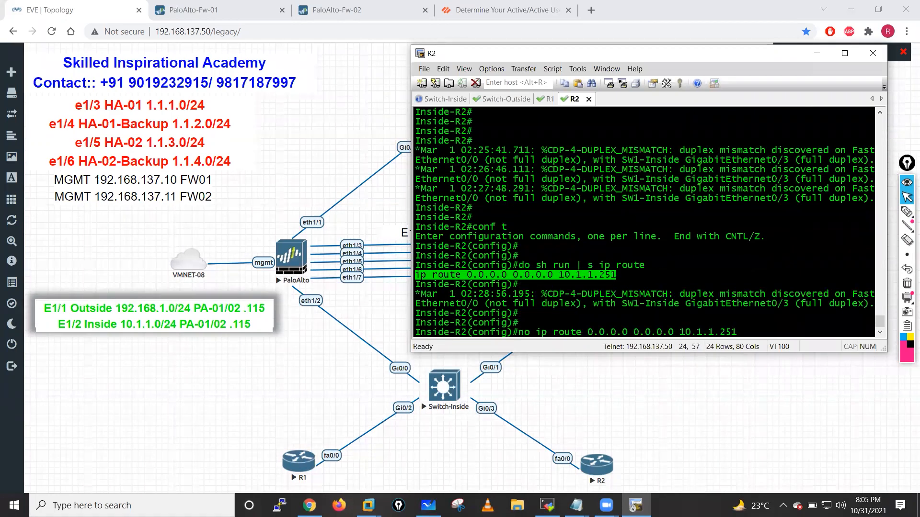
key("Return")
key("shift+Insert")
key("BackSpace")
type("0")
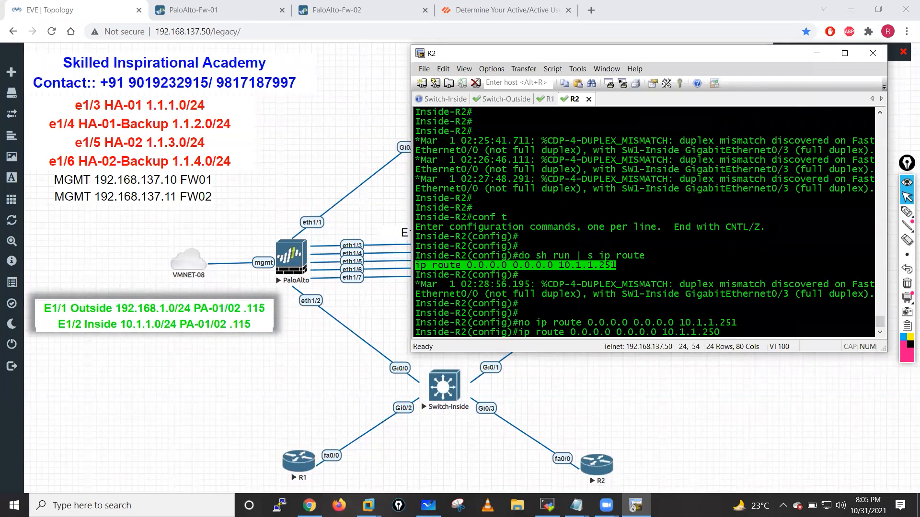
key("Return")
key("Return")
key("Return")
key("Return")
- Save R2's configuration with 'do wr mem'
key("Return")
key("Return")
key("Return")
type("de-R2(config)#d")
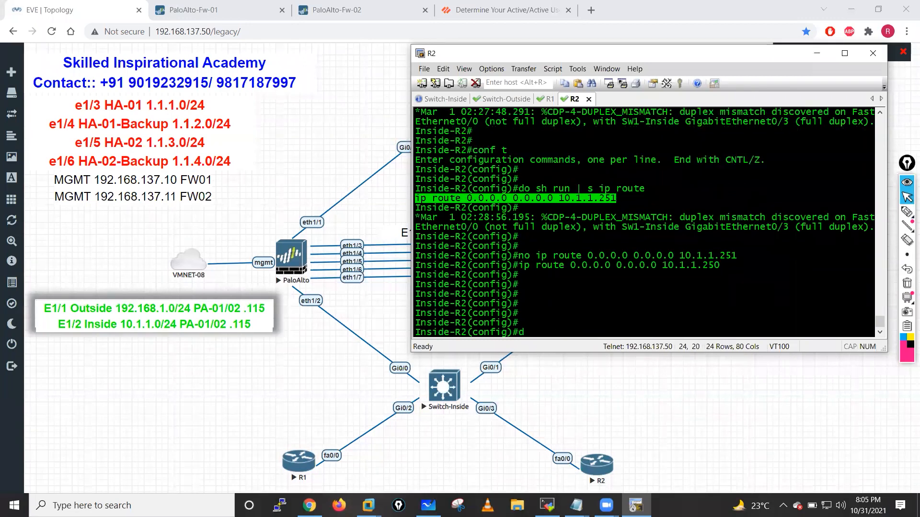
type("o wr mem")
key("Return")
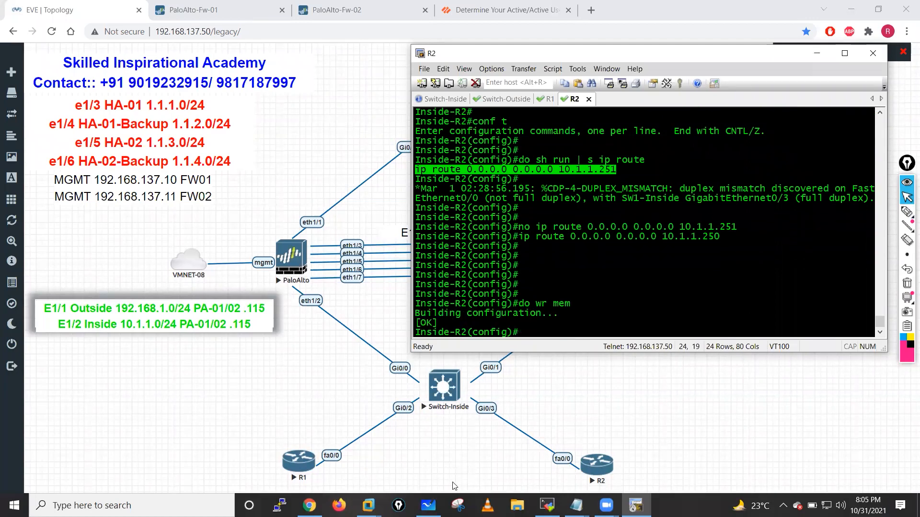
left_click(310, 506)
- Show the ARP Load-Sharing Deployment diagram in Microsoft Whiteboard to explain the setup
key("alt+Tab")
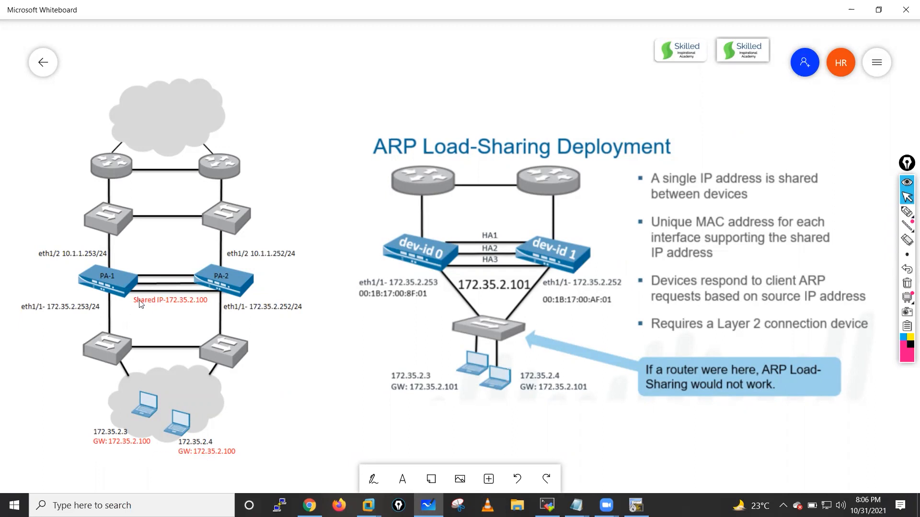
left_click(547, 505)
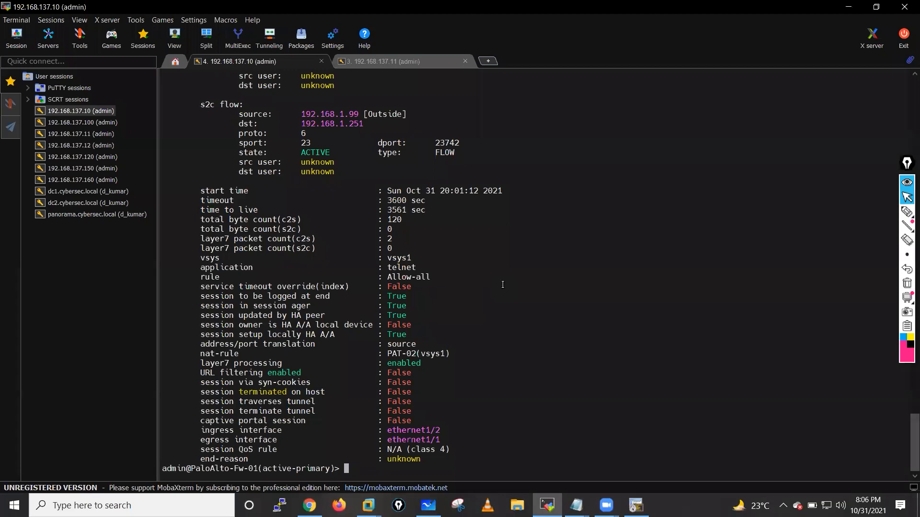
- Show FW-01's HA virtual addresses, highlighting 10.1.1.250 ARP load-sharing and ethernet1/2's virtual MAC
key("Return")
key("Return")
key("Return")
key("Return")
type("s")
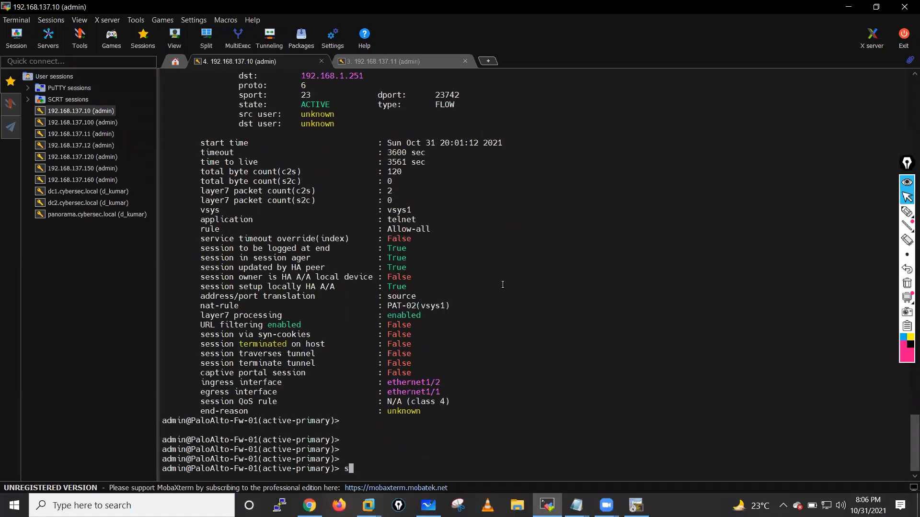
type("how high-availability ?")
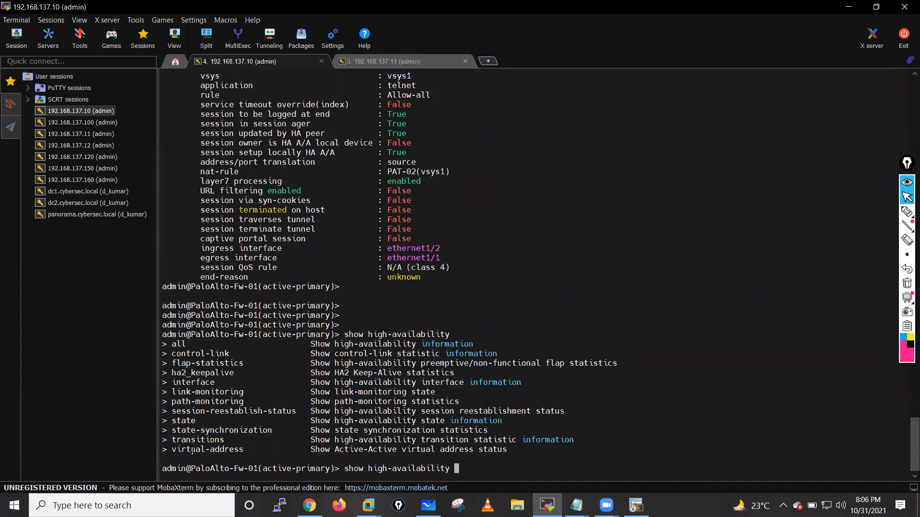
double_click(238, 448)
right_click(562, 274)
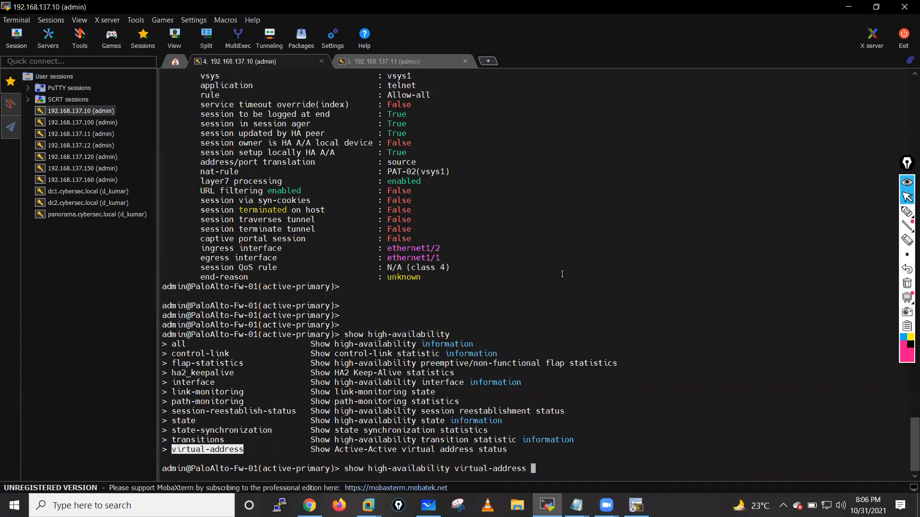
key("question")
key("Return")
key("Return")
key("Return")
key("Return")
key("Return")
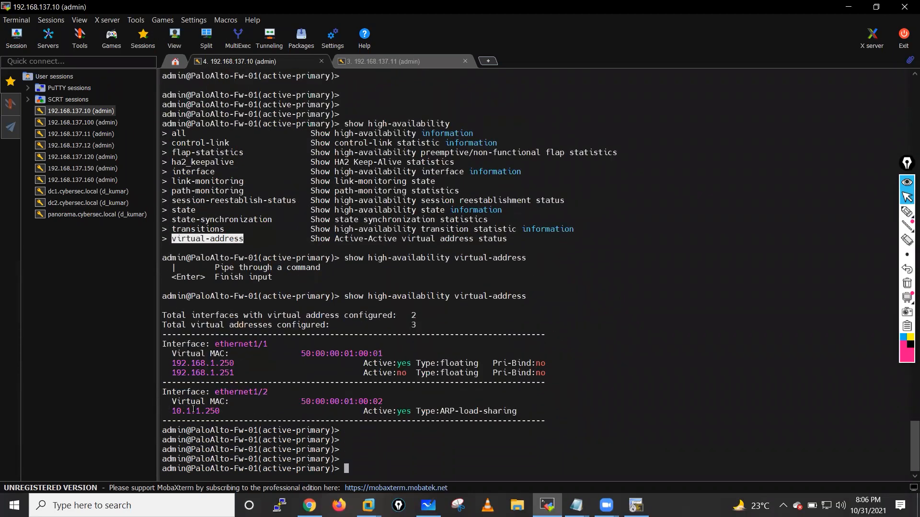
left_click_drag(167, 411, 516, 412)
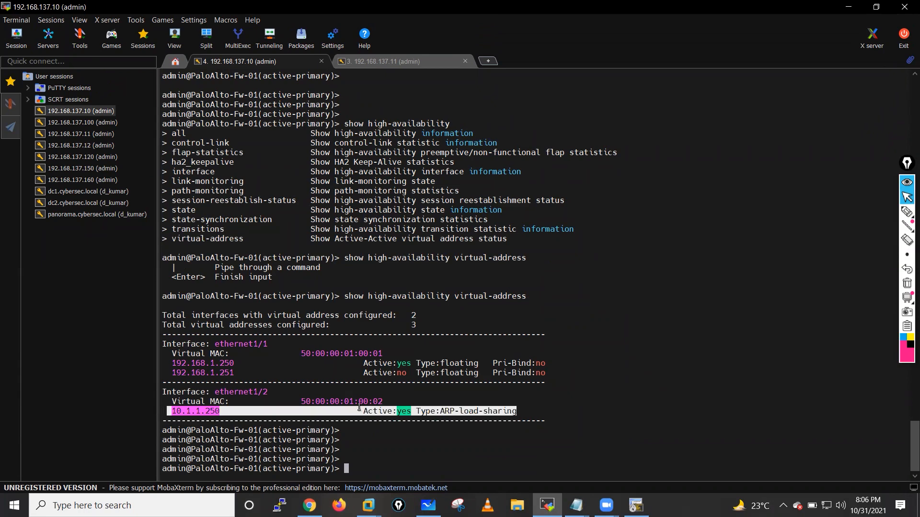
left_click(362, 402)
double_click(362, 402)
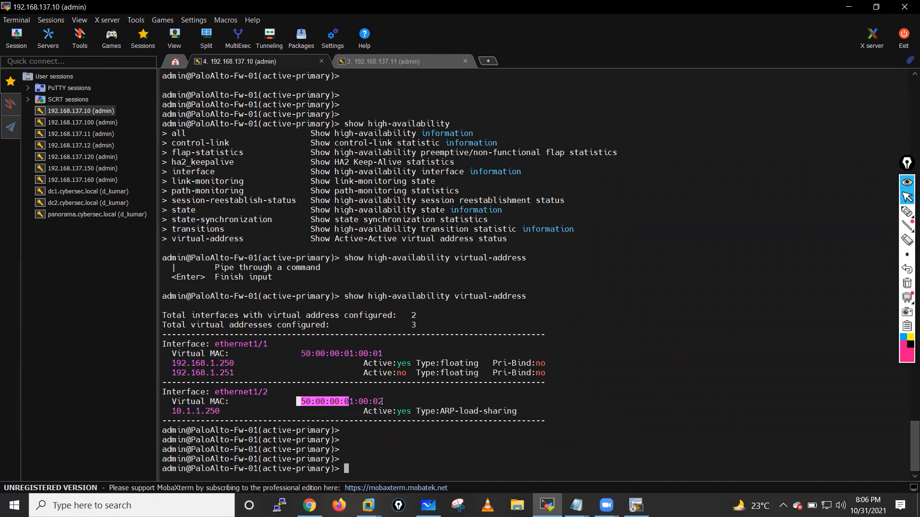
- Show FW-02's HA virtual addresses and compare its ethernet1/2 virtual MAC with FW-01's
left_click(388, 62)
type("sh")
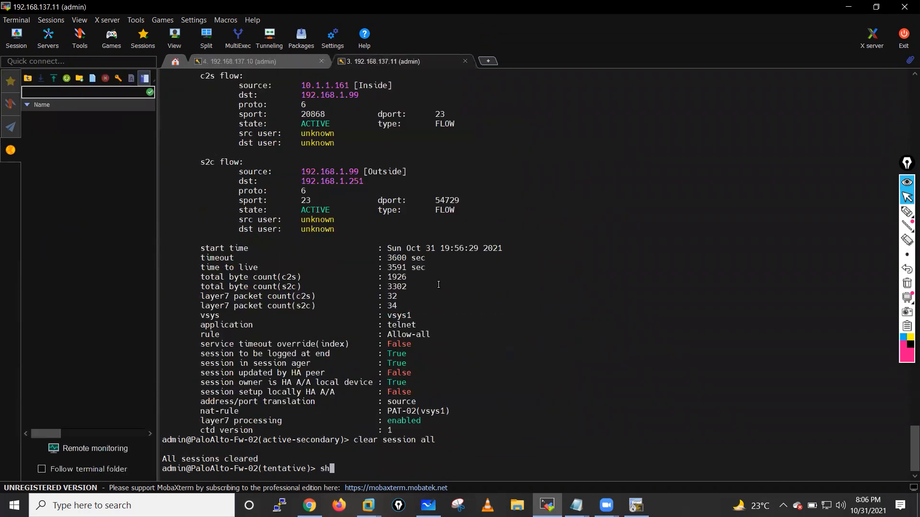
type("ow high-availability ")
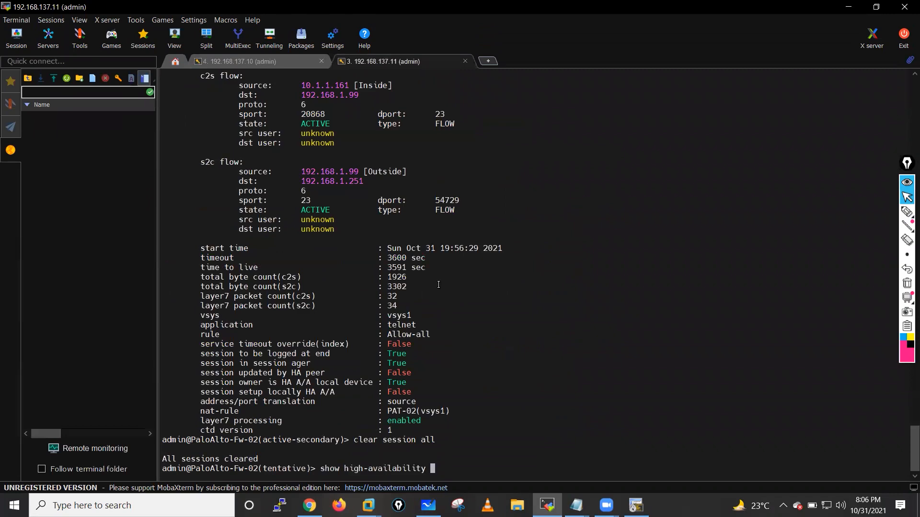
type("virtual-address")
key("Return")
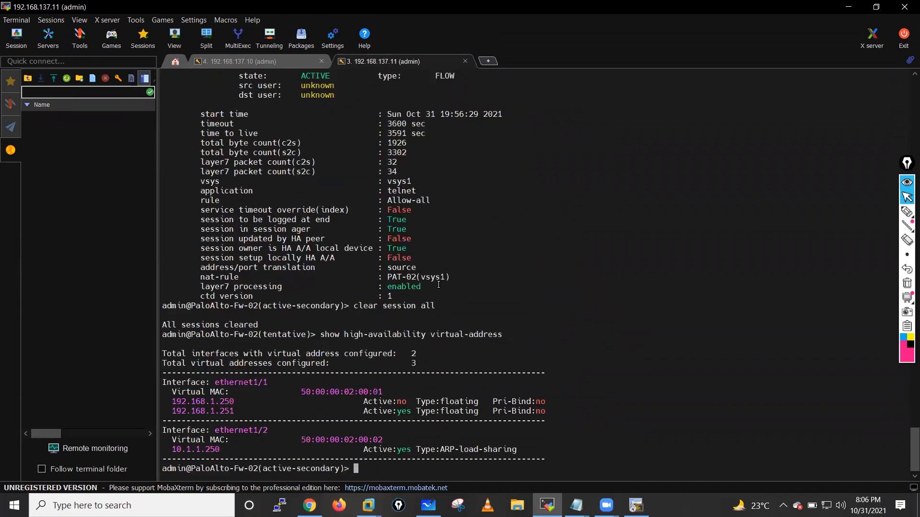
left_click_drag(168, 450, 521, 459)
left_click_drag(187, 440, 385, 437)
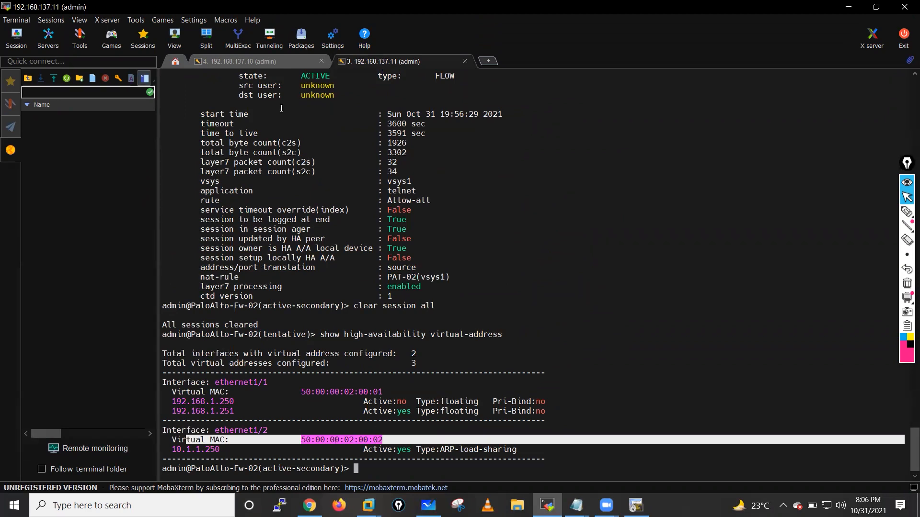
left_click(260, 59)
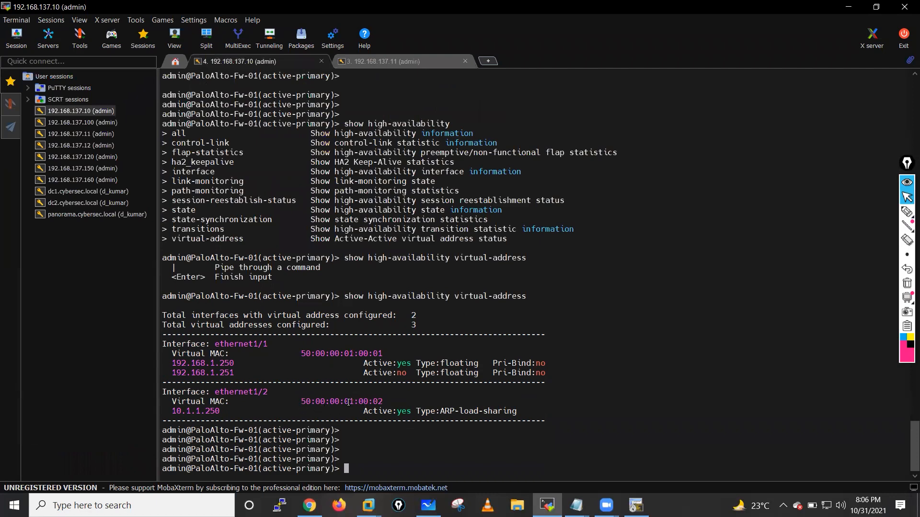
left_click_drag(344, 402, 359, 402)
left_click(639, 304)
left_click(636, 505)
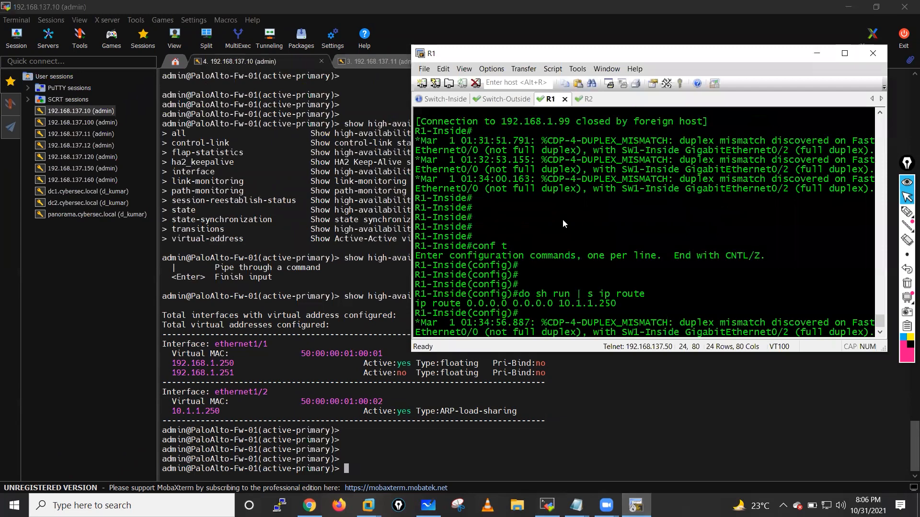
- Leave configuration mode on R1 and ping 192.168.1.99 with 100 repeats
key("Return")
key("Return")
key("Return")
key("Return")
type("end")
key("Return")
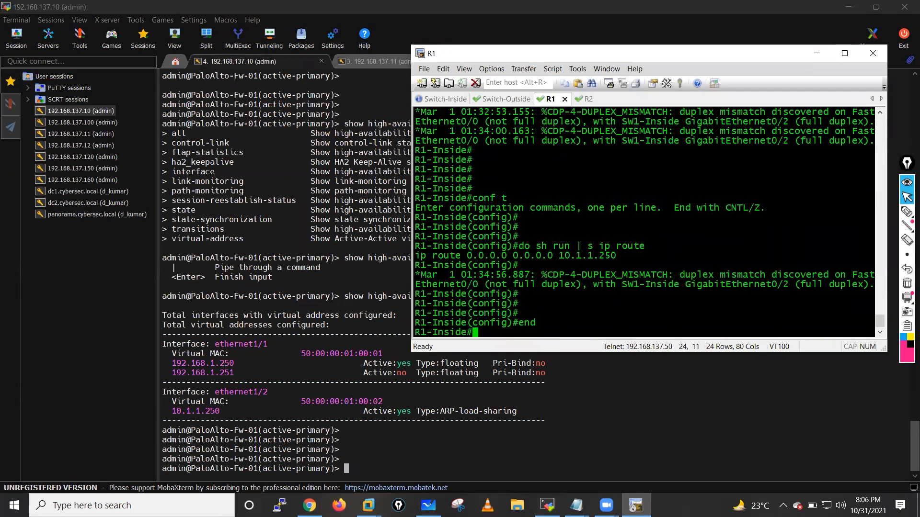
key("Return")
key("Return")
key("Return")
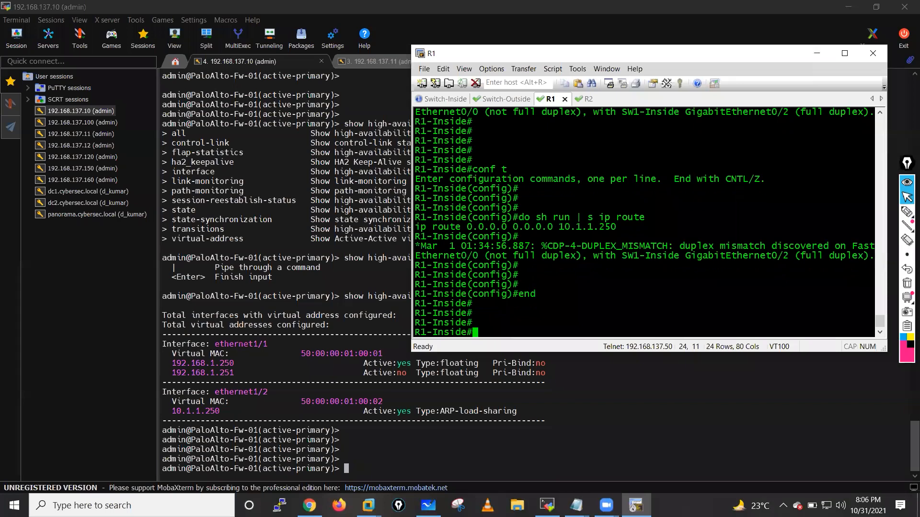
type("ping 192.1")
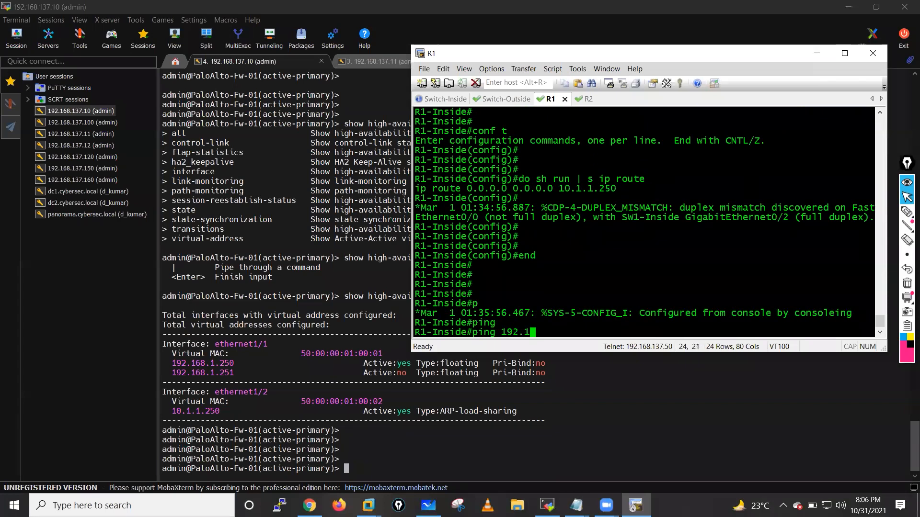
type("68.1.99 ")
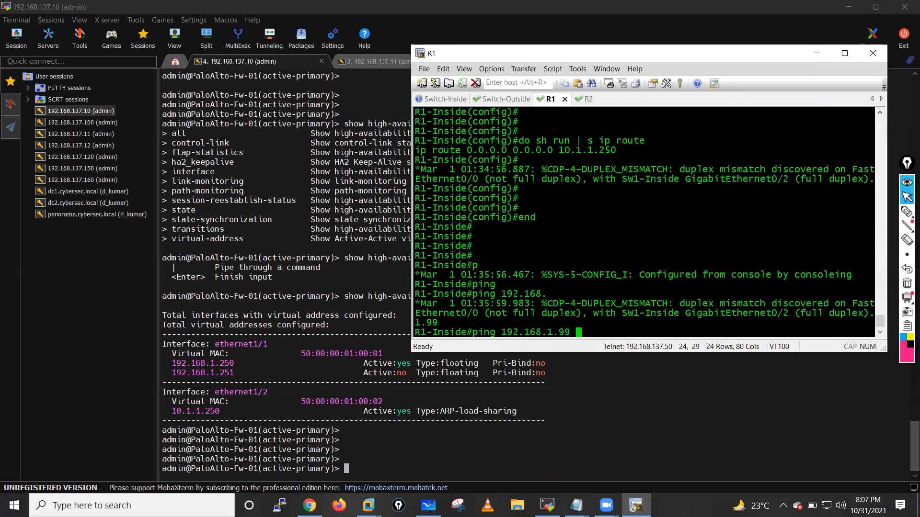
type("rep 100")
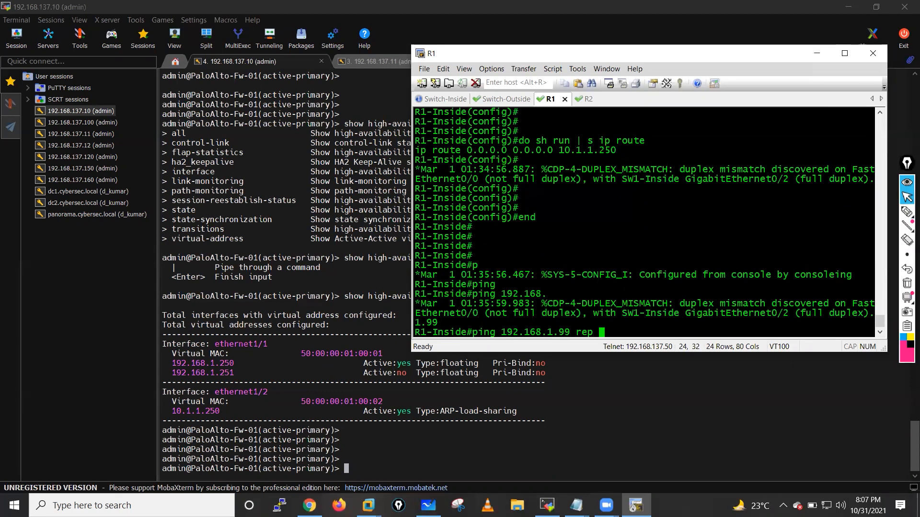
key("Return")
- From R2, ping 192.168.1.99 with 200 repeats
left_click(588, 99)
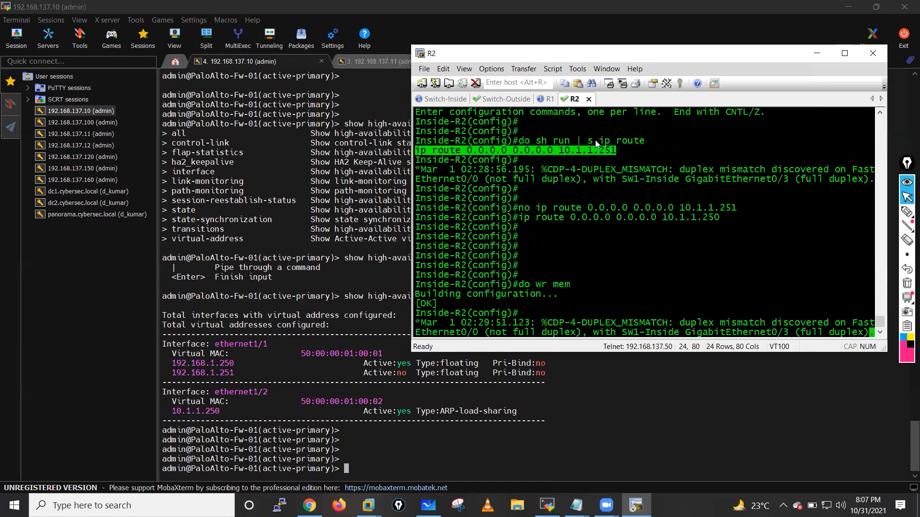
left_click(601, 233)
key("Return")
key("Return")
key("Return")
key("Return")
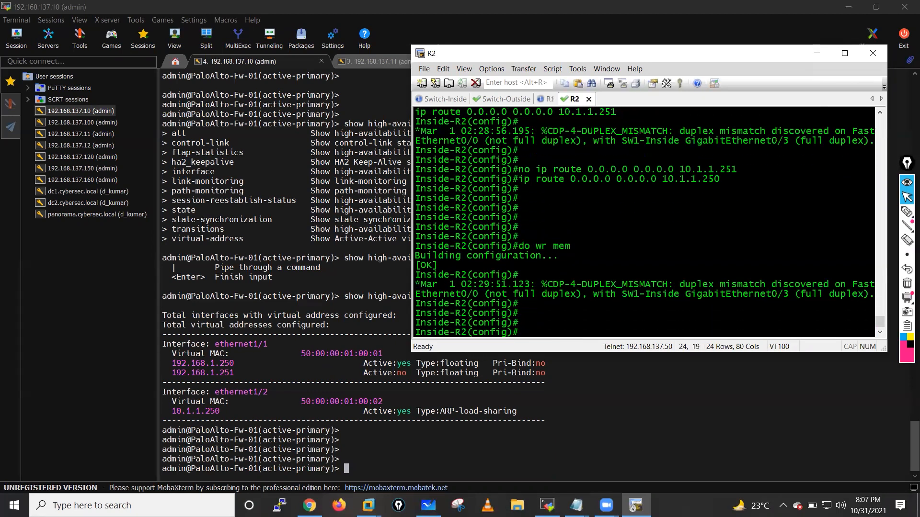
type("do p 192.168.1.99 rep 200")
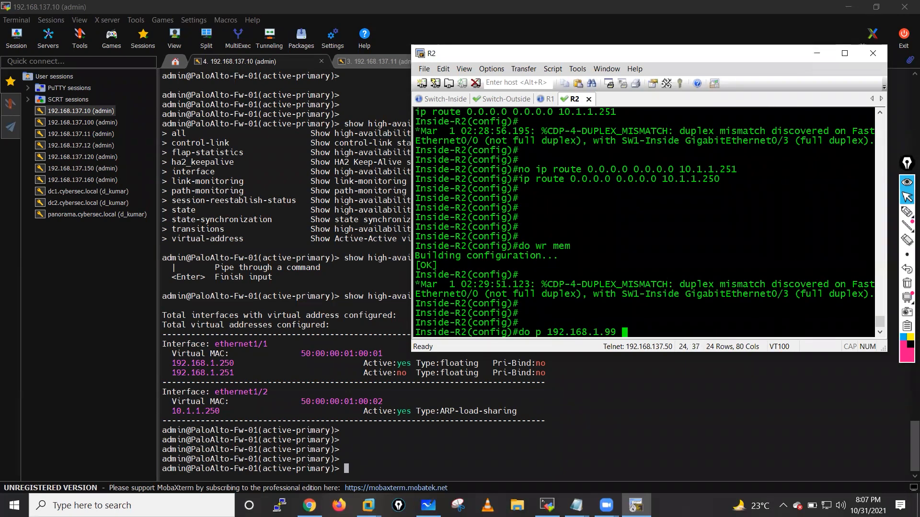
key("Return")
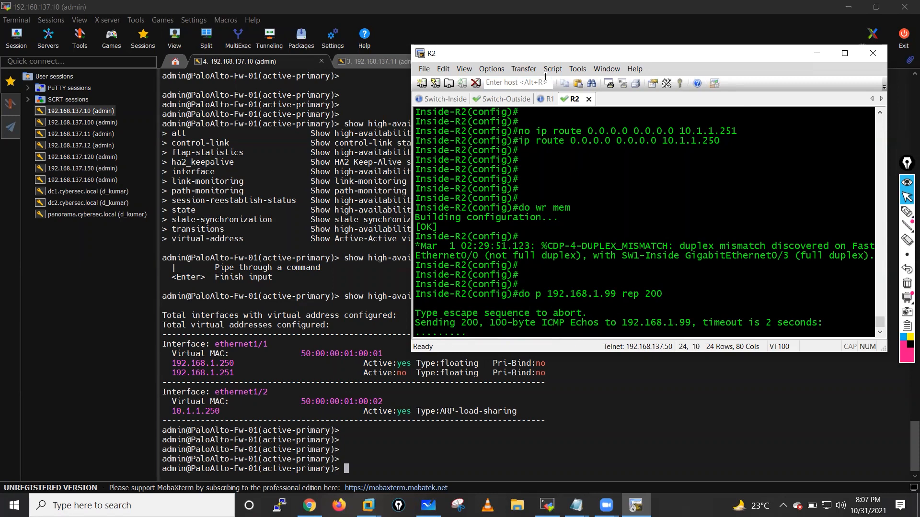
- Telnet from R1 to 192.168.1.99 and log into Out-SW with the switch credentials
left_click(549, 99)
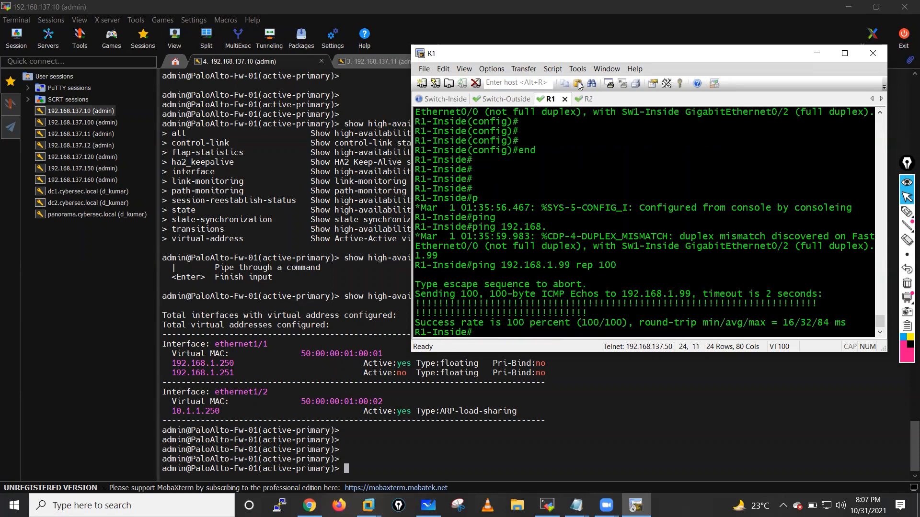
key("Return")
key("Return")
key("Return")
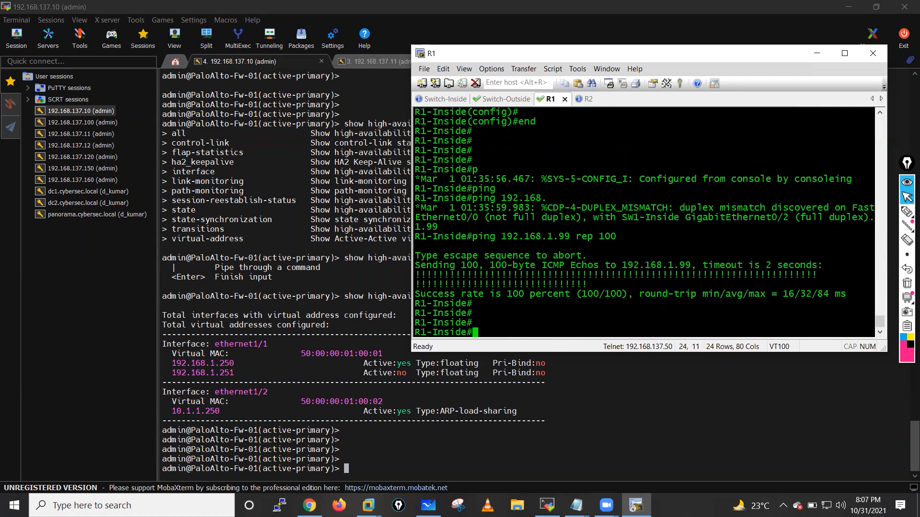
type("telnet 192.168.1.")
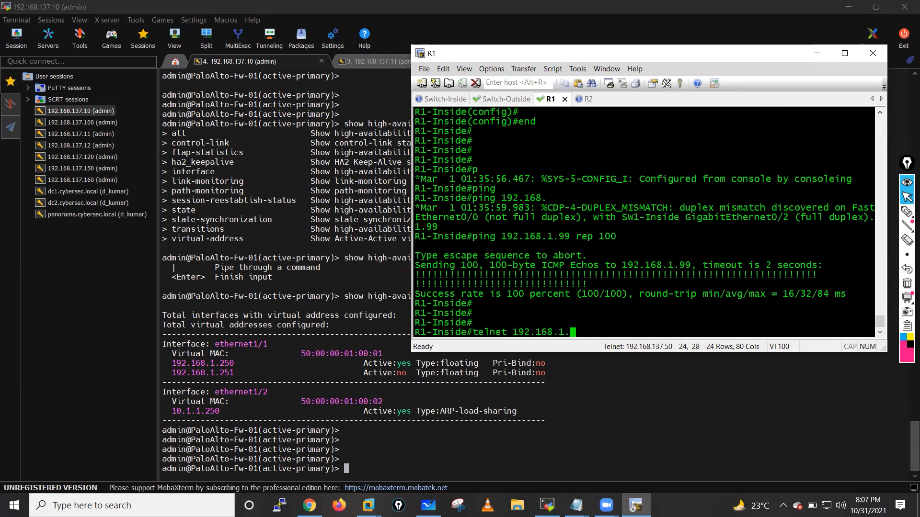
type("99")
key("Return")
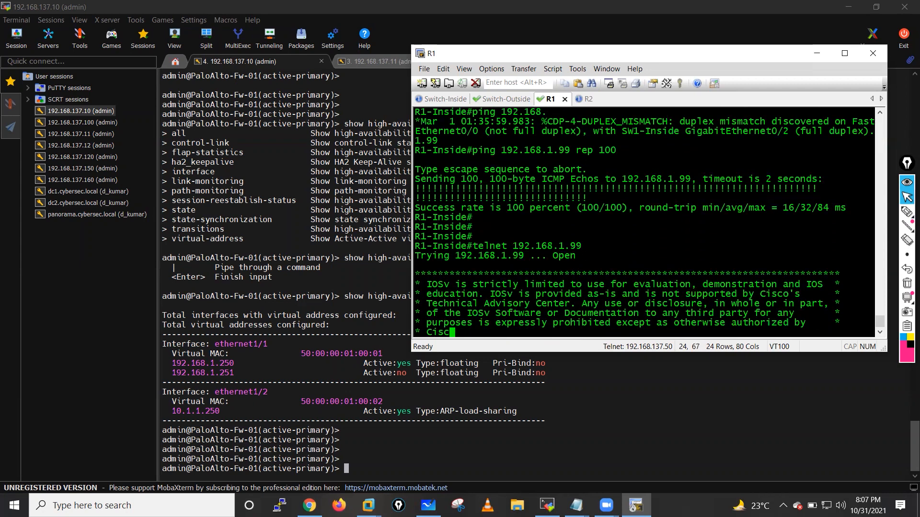
type("cisco")
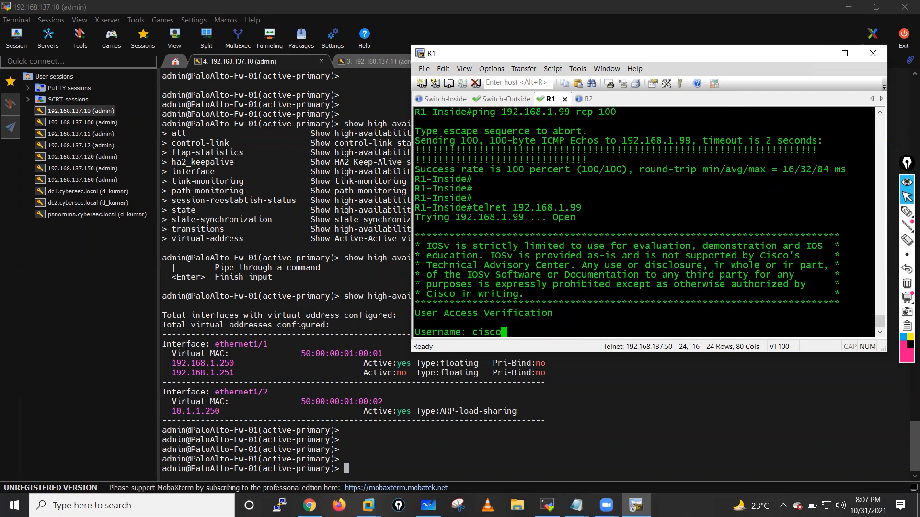
key("Return")
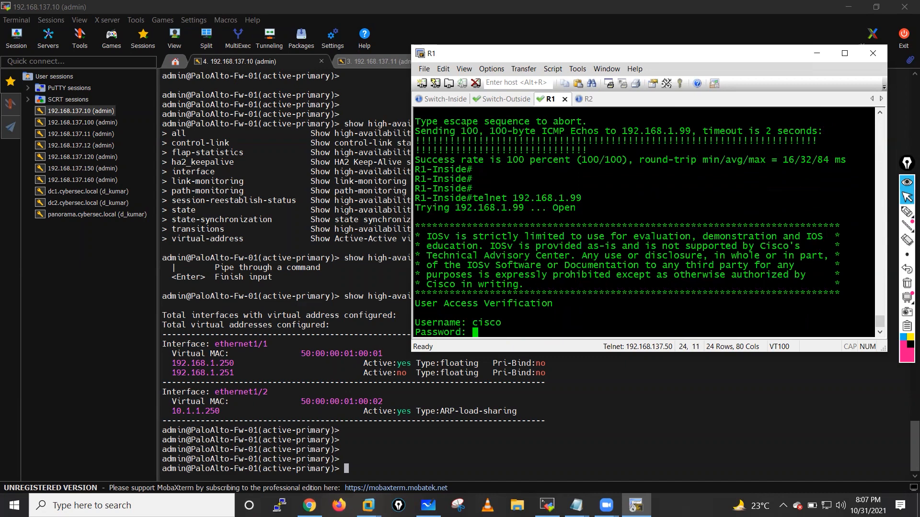
key("Return")
key("Return")
key("Return")
key("Return")
type("cisco")
key("Return")
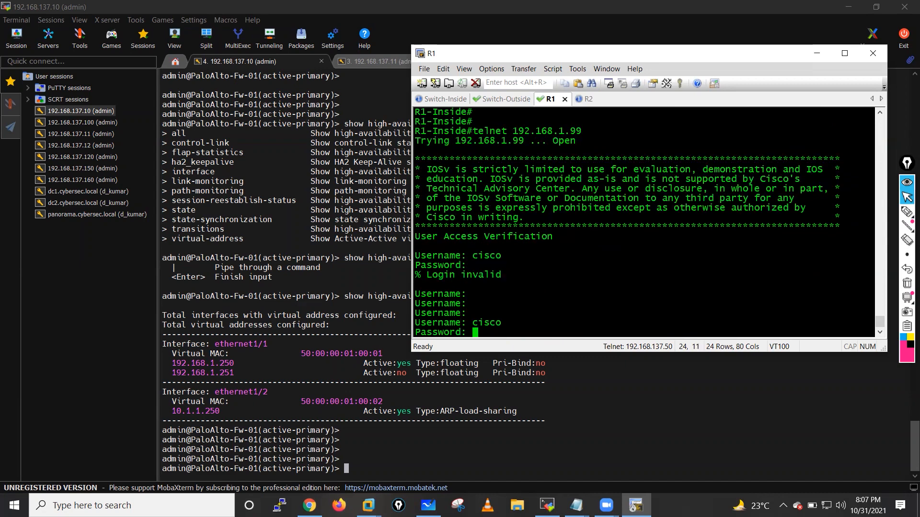
key("Return")
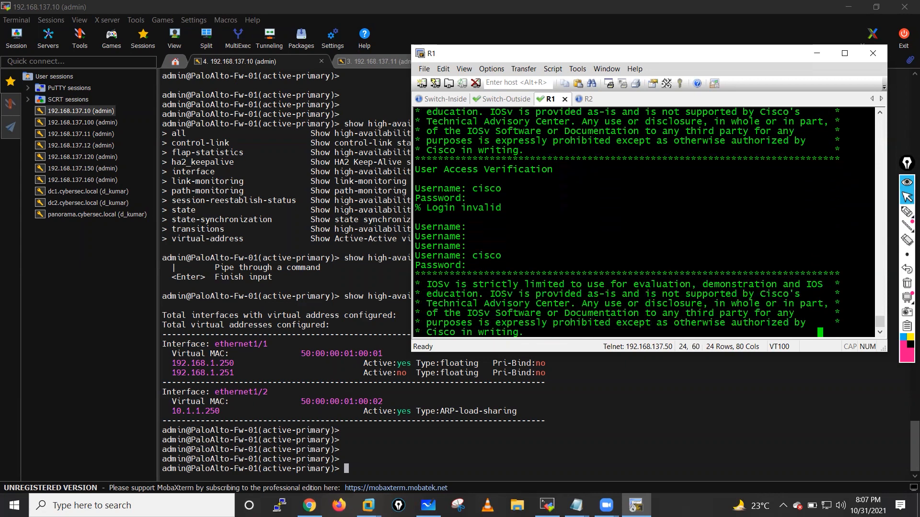
key("Return")
key("Return")
key("Return")
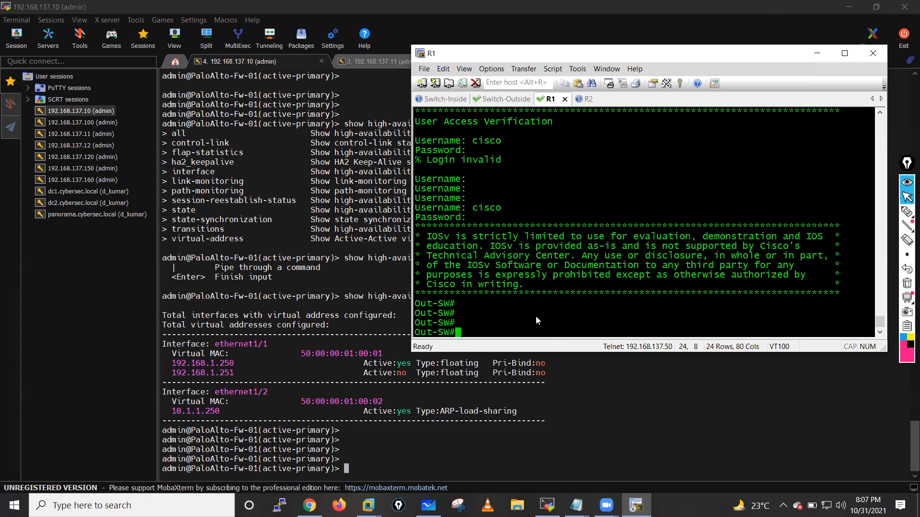
- Check R2's successful ping replies and rerun the 200-packet ping to 192.168.1.99
left_click(588, 100)
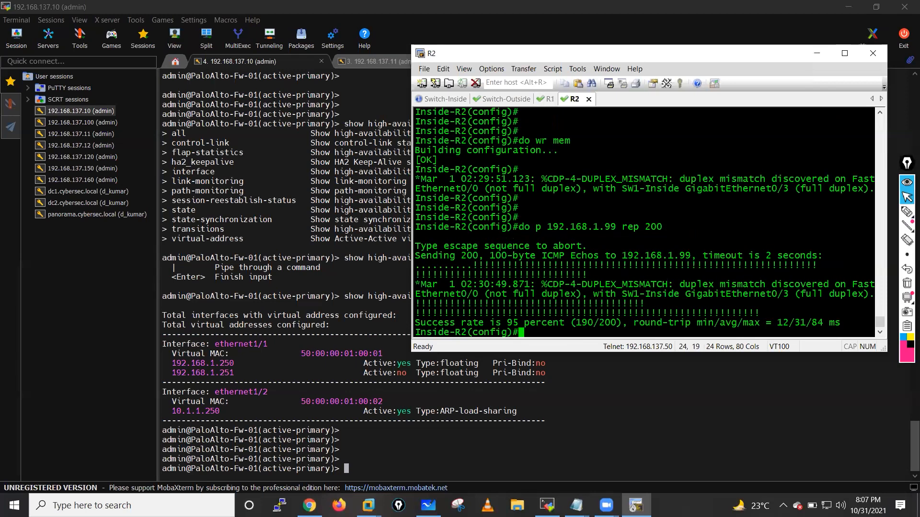
left_click_drag(429, 303, 550, 313)
key("Return")
key("Return")
key("Return")
key("Up")
key("Return")
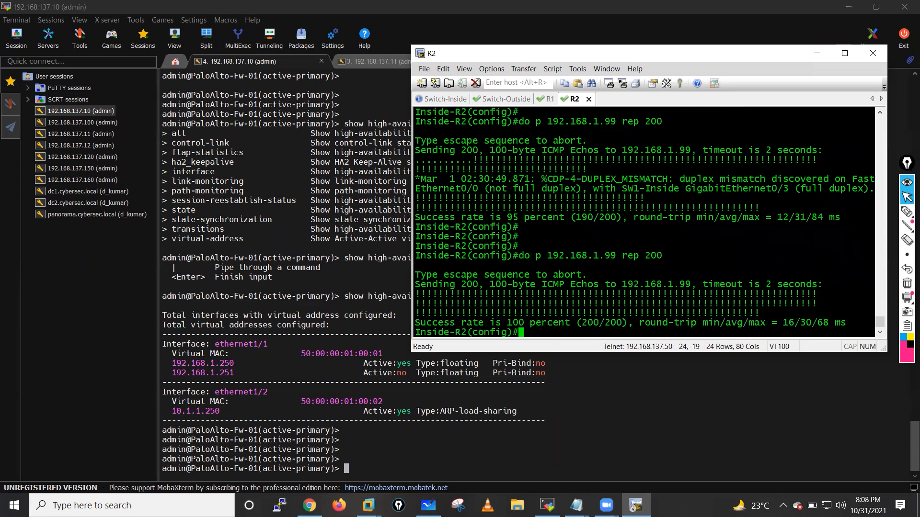
- Telnet from R2 to 192.168.1.99 and log into Out-SW with the switch credentials
type("do telnet 192.16")
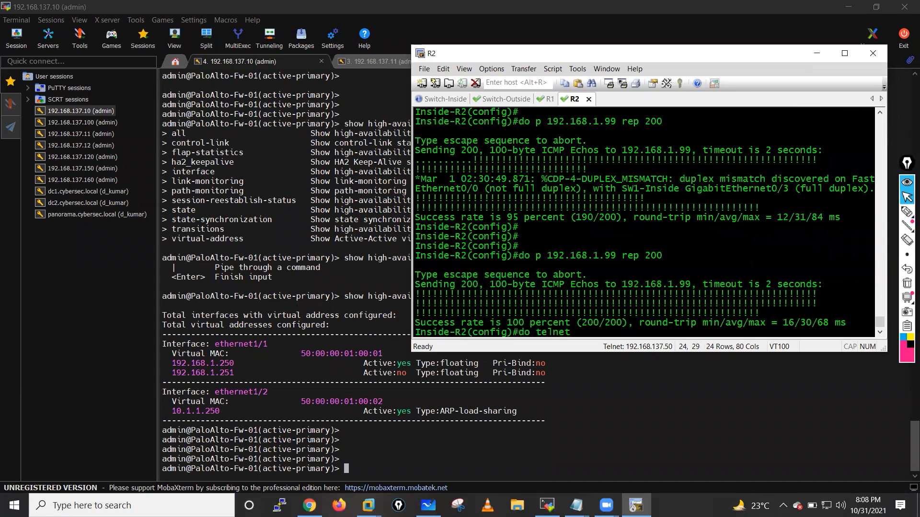
type("8.1.99")
key("Return")
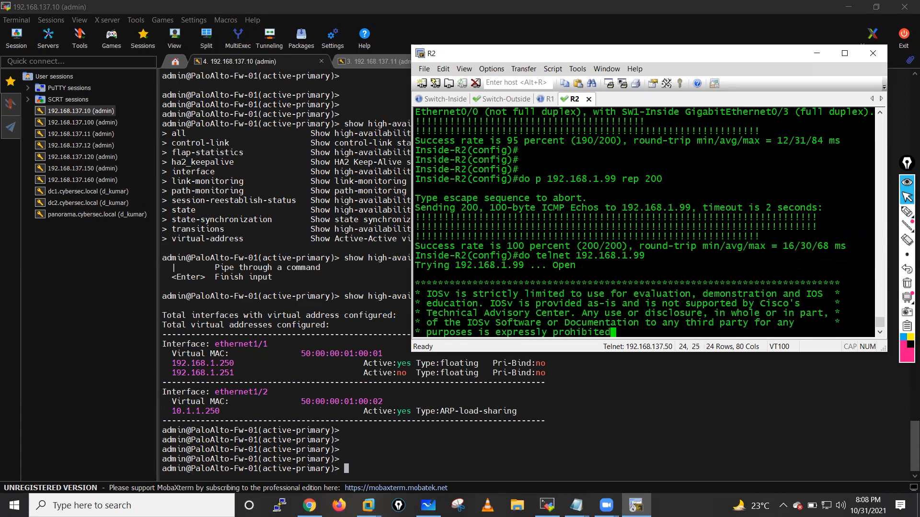
type("cisco")
key("Return")
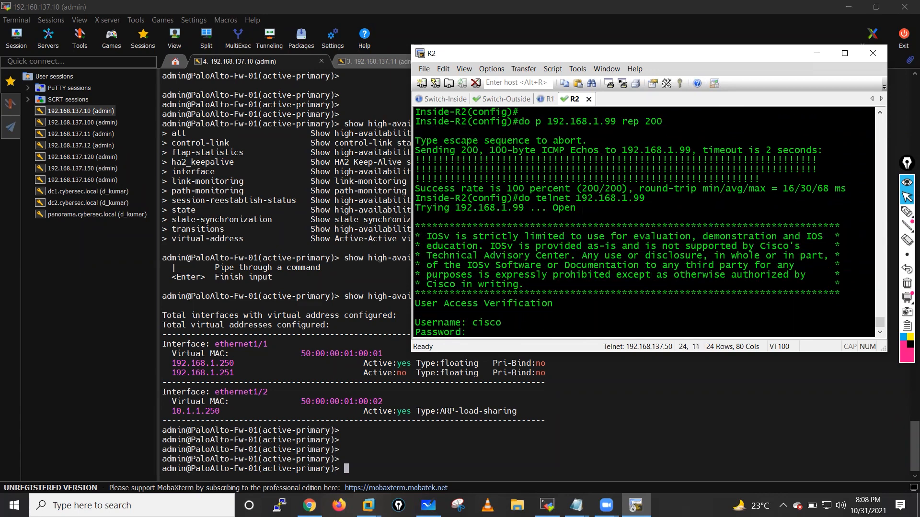
key("Return")
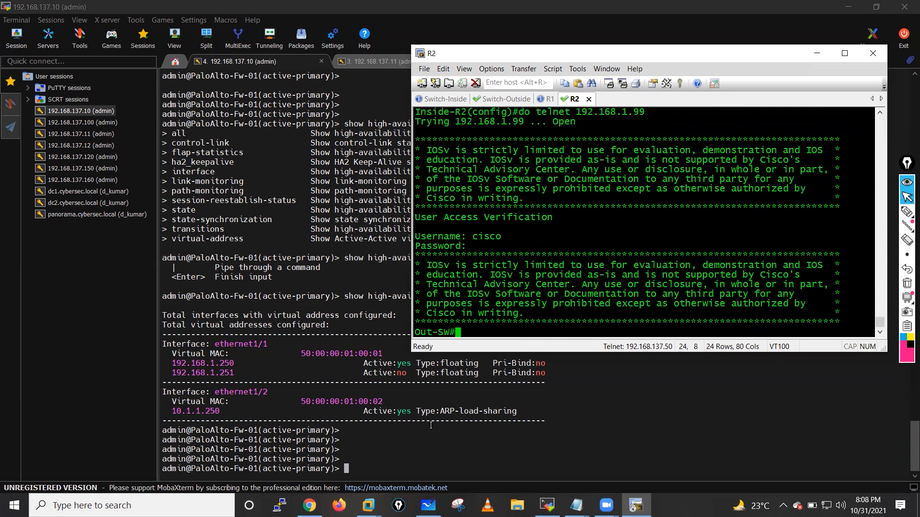
left_click(428, 451)
- List all firewall sessions, noting sources 10.1.1.161 for session 503 and 10.1.1.150 for 302
type("shi")
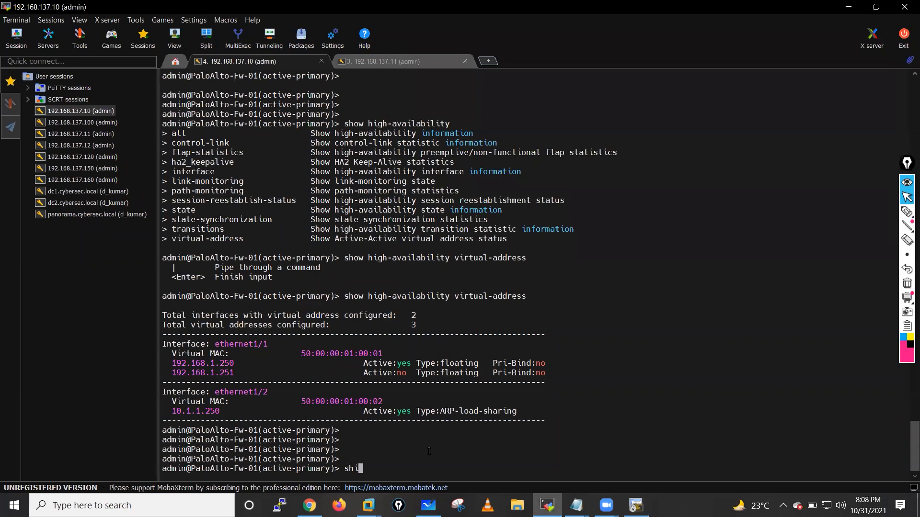
key("BackSpace")
type("ow session all")
key("Return")
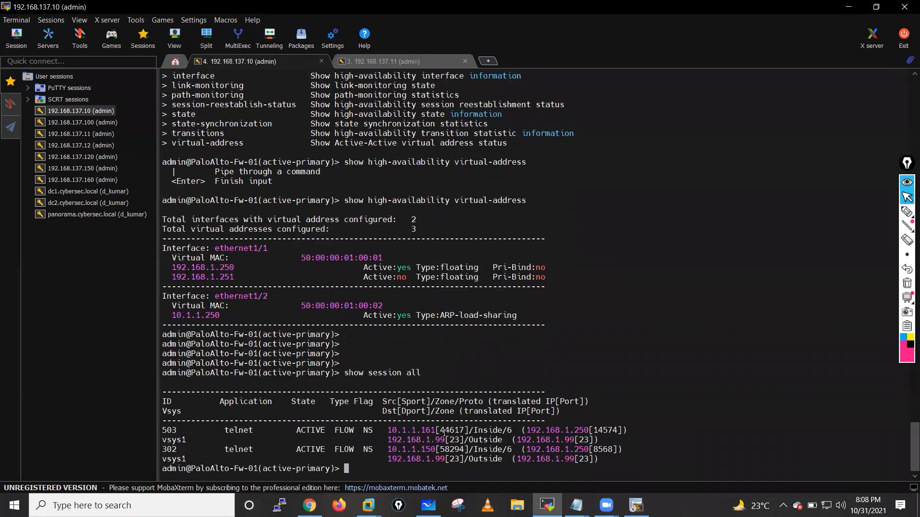
left_click_drag(387, 431, 446, 432)
left_click(396, 434)
left_click_drag(385, 430, 435, 430)
left_click_drag(387, 450, 434, 450)
left_click(545, 356)
- Show session 302's details and highlight its HA A/A owner and local setup lines
type("show session id 302")
key("Return")
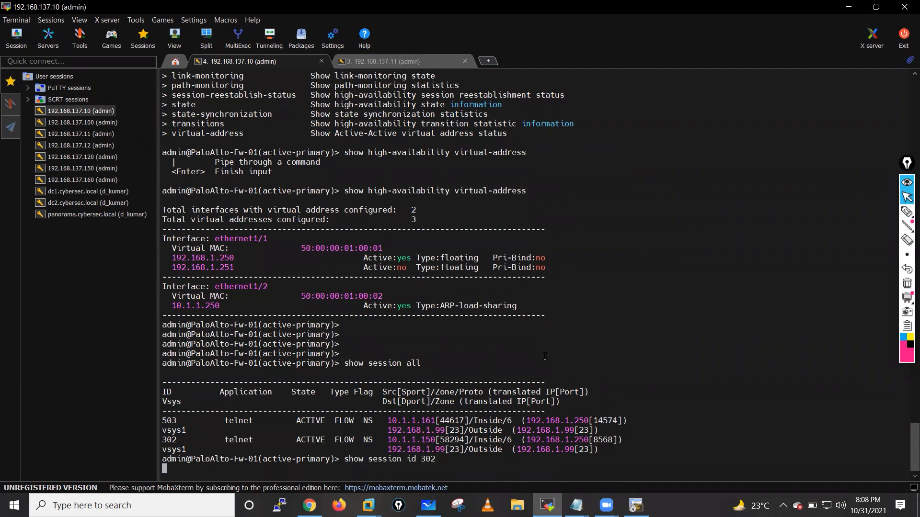
key("space")
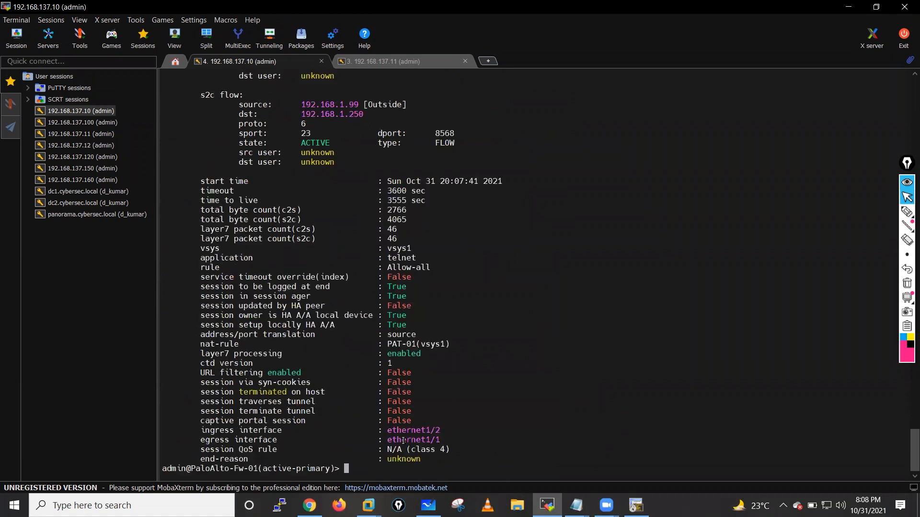
left_click_drag(208, 315, 419, 328)
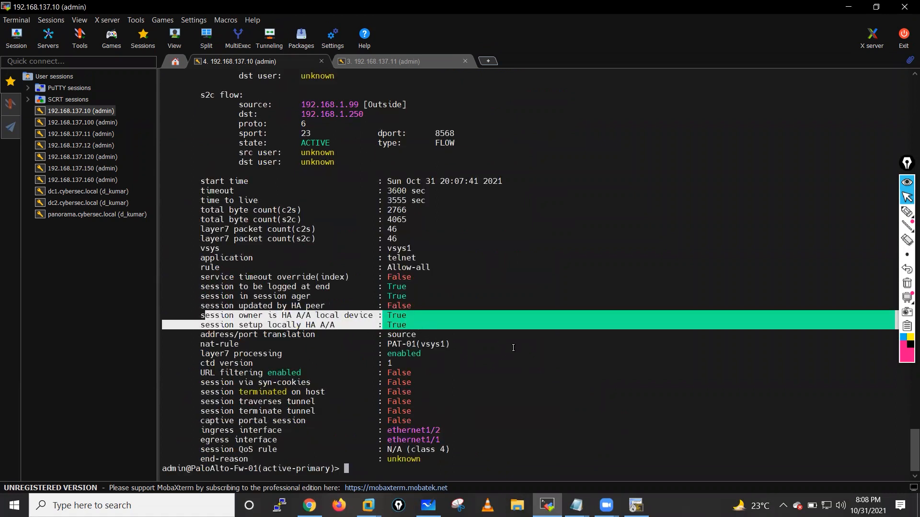
left_click(513, 348)
scroll(513, 348, "up", 9)
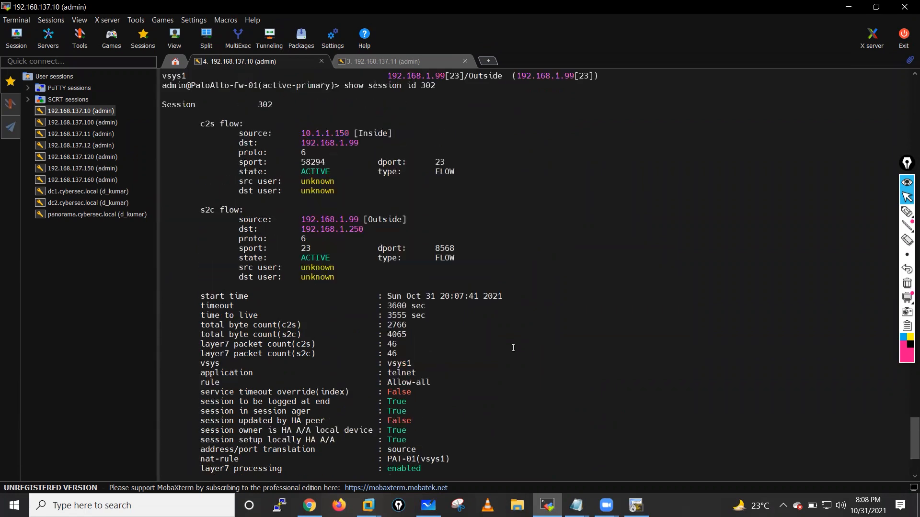
scroll(513, 348, "down", 9)
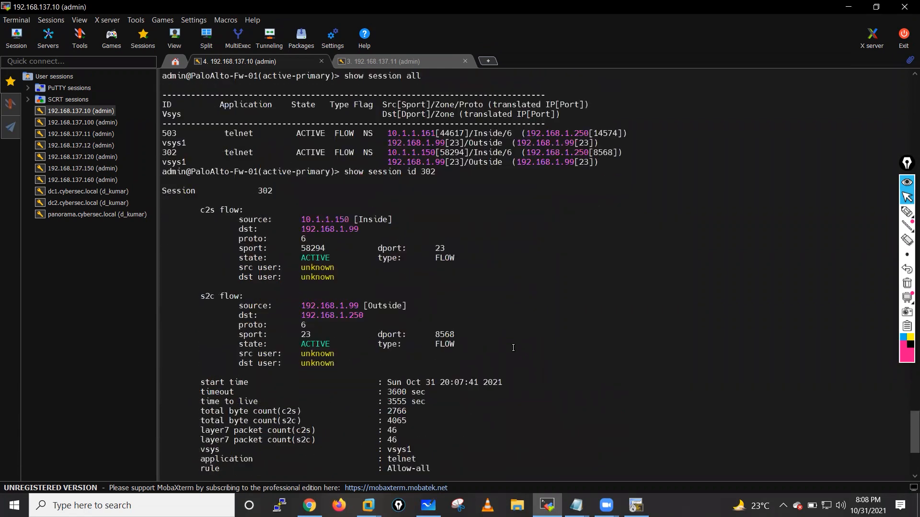
- Show session 503's details and mark its HA A/A owner and local setup lines
key("Up")
key("BackSpace")
key("BackSpace")
key("BackSpace")
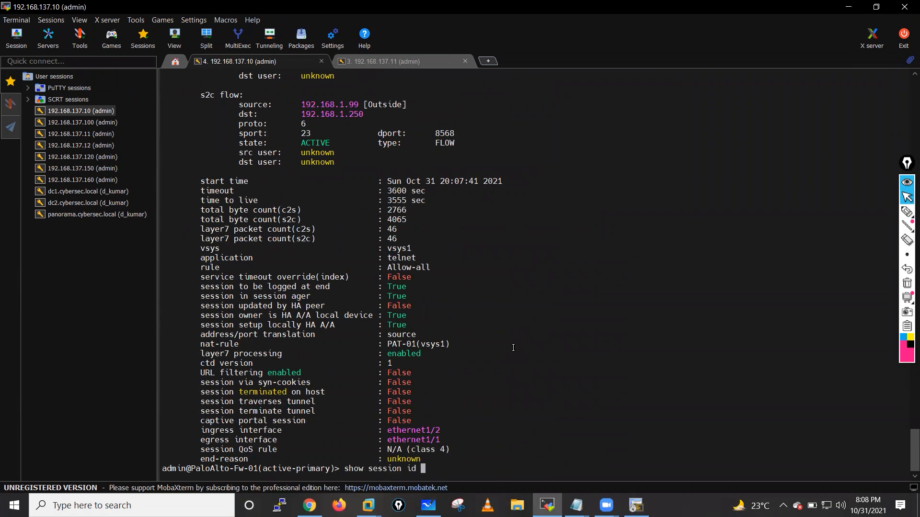
type("503")
key("Return")
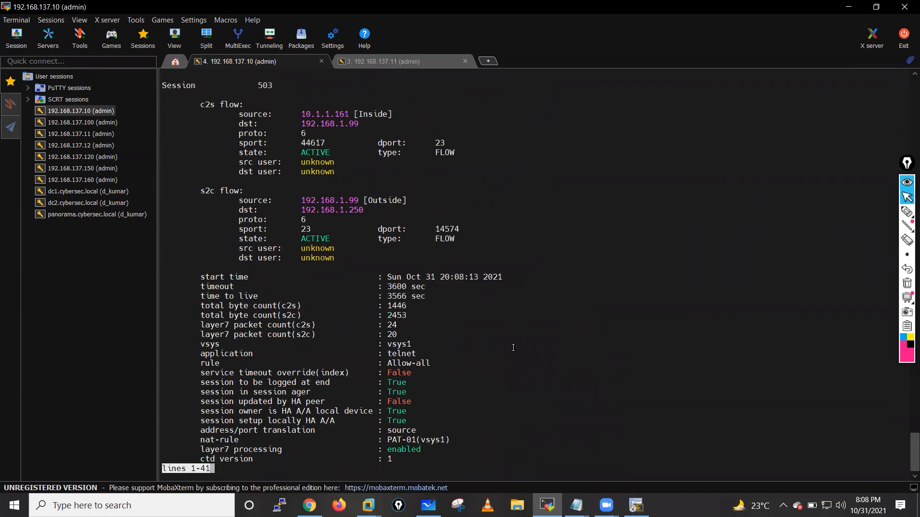
key("space")
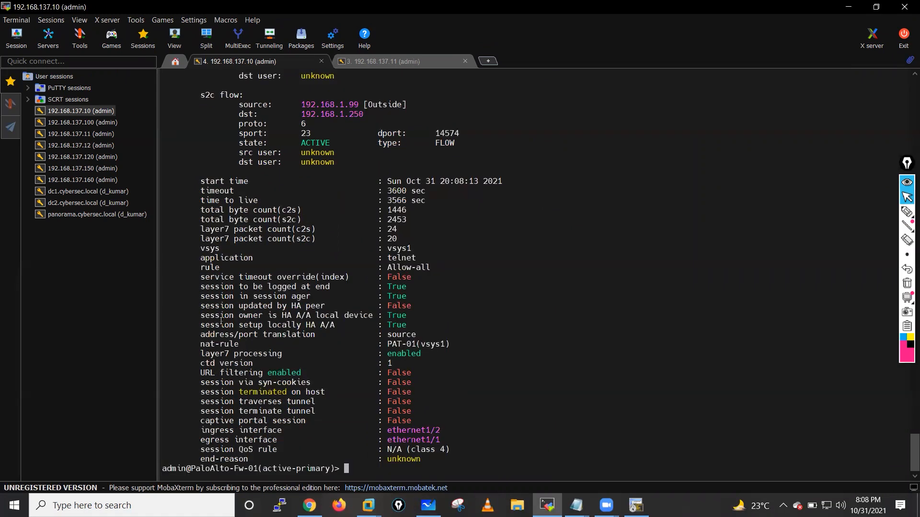
left_click_drag(203, 317, 436, 324)
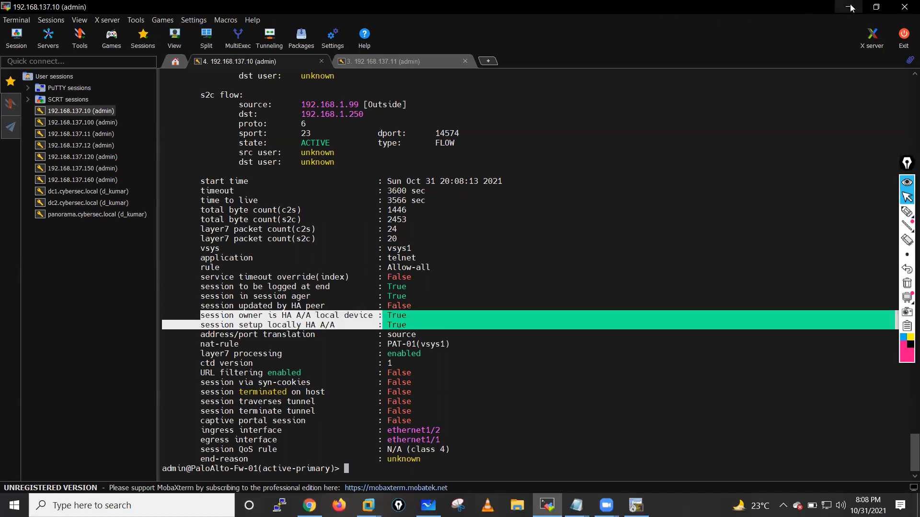
- Check R1's SecureCRT session, then go to PaloAlto-Fw-01's web page
key("alt+Tab")
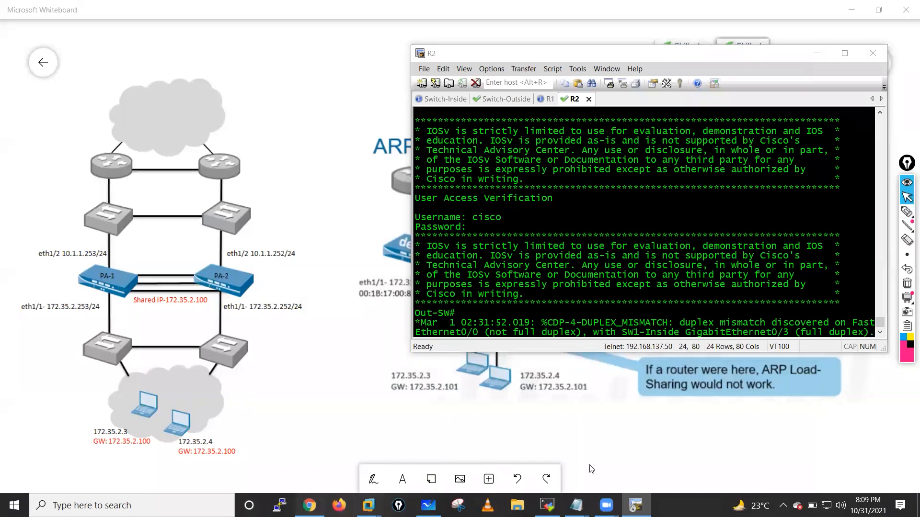
key("alt+Tab")
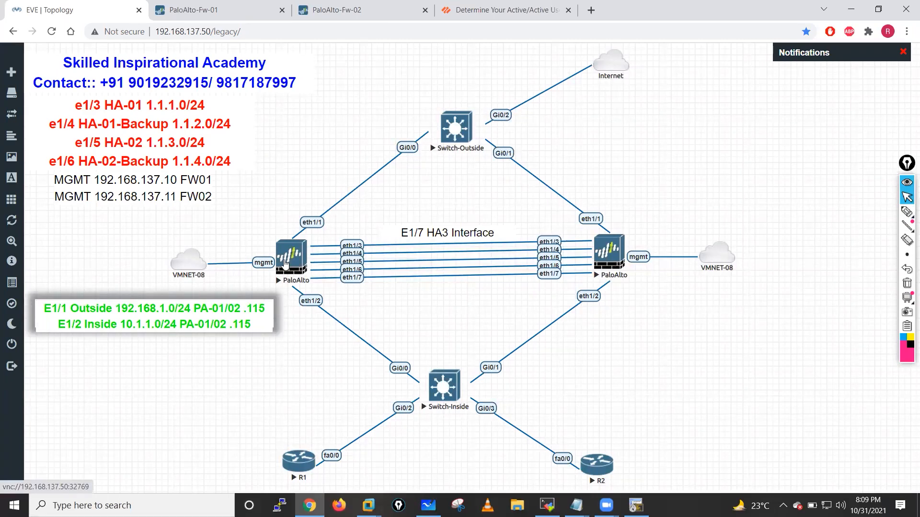
left_click(635, 506)
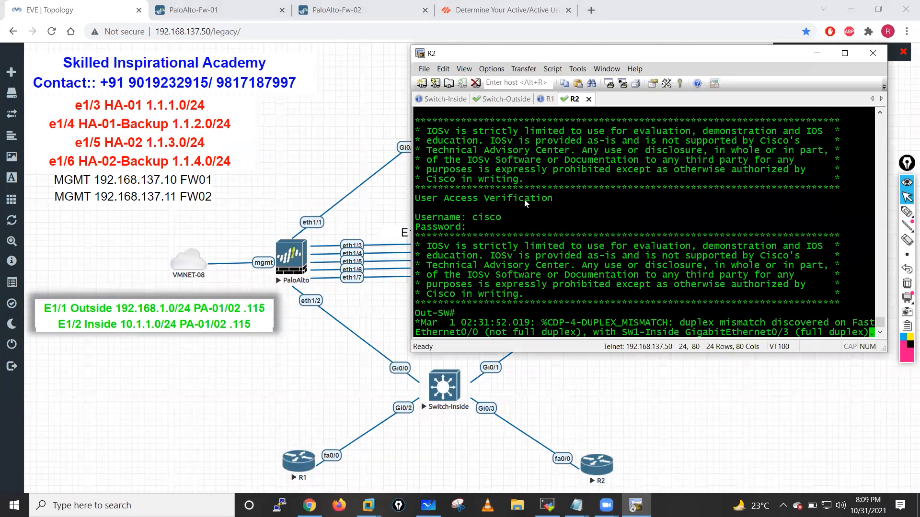
left_click(549, 99)
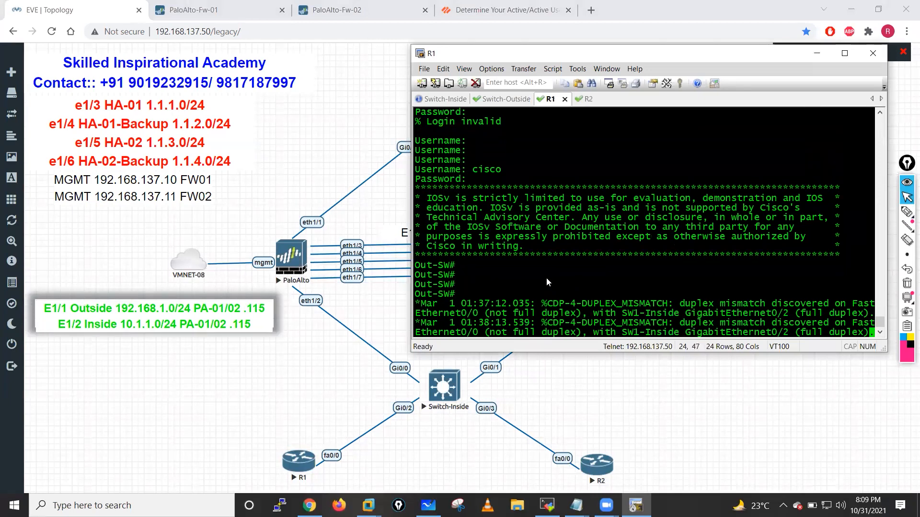
key("Return")
key("Return")
key("Return")
key("Return")
key("Return")
key("Return")
key("Return")
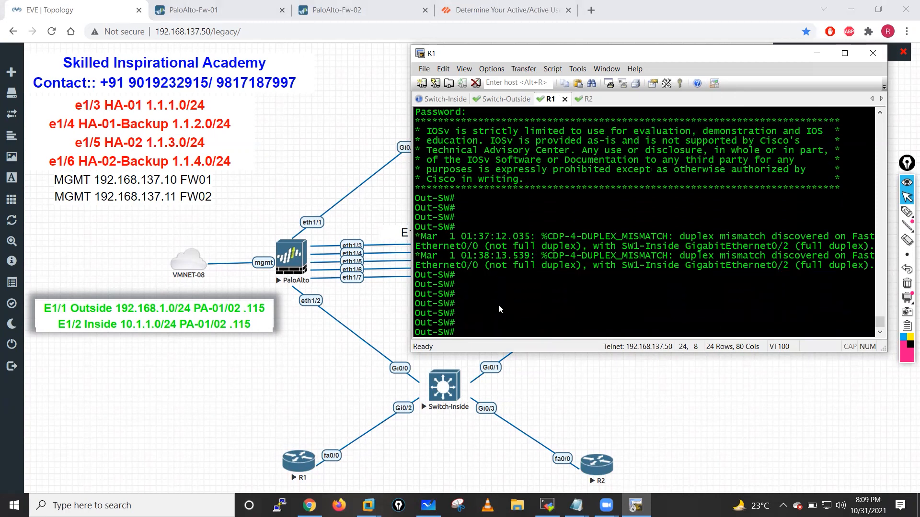
left_click(201, 10)
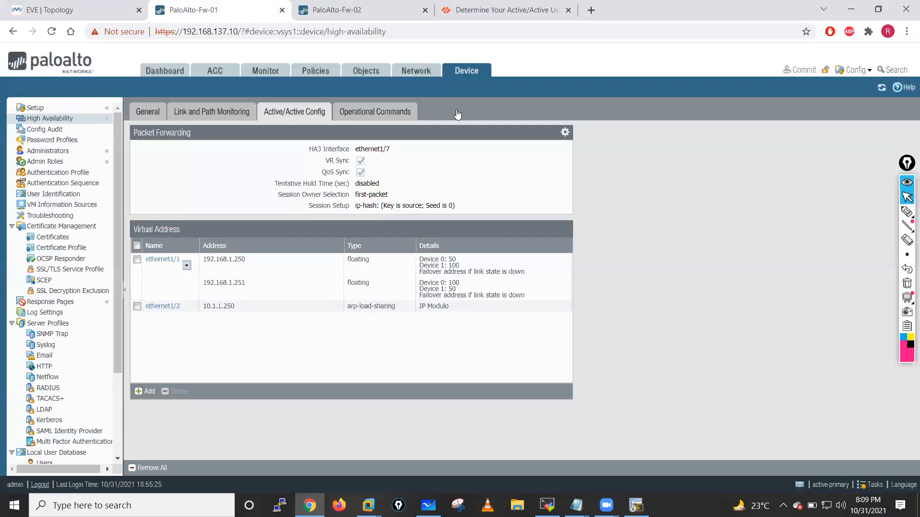
- Set Fw-01's Packet Forwarding Session Setup to First Packet and commit
left_click(565, 132)
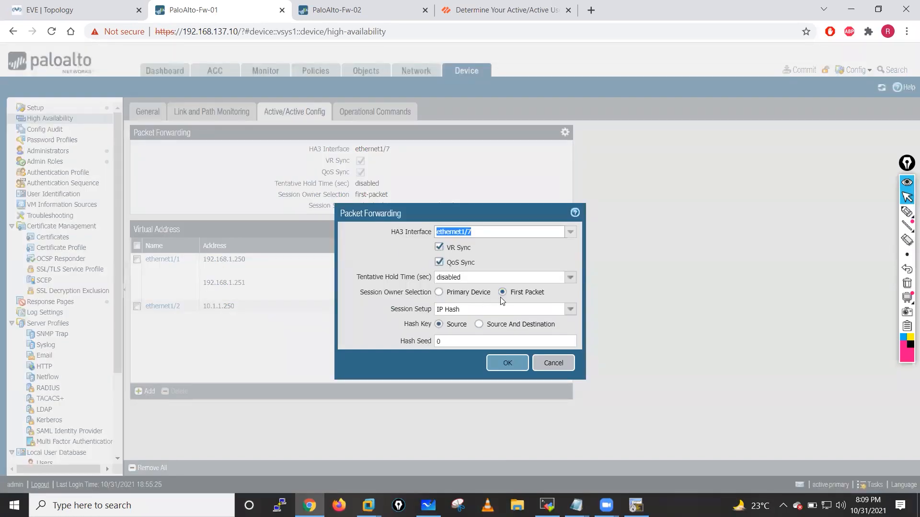
left_click(570, 310)
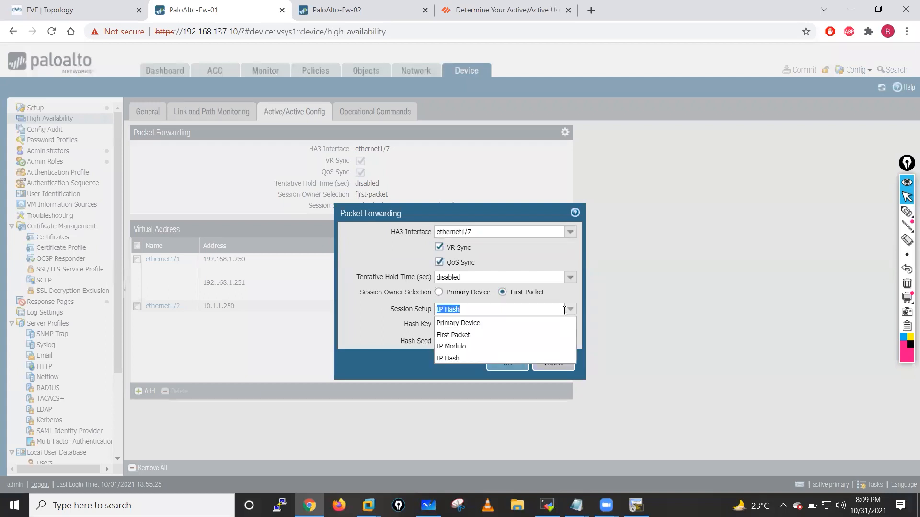
left_click(470, 324)
left_click(571, 310)
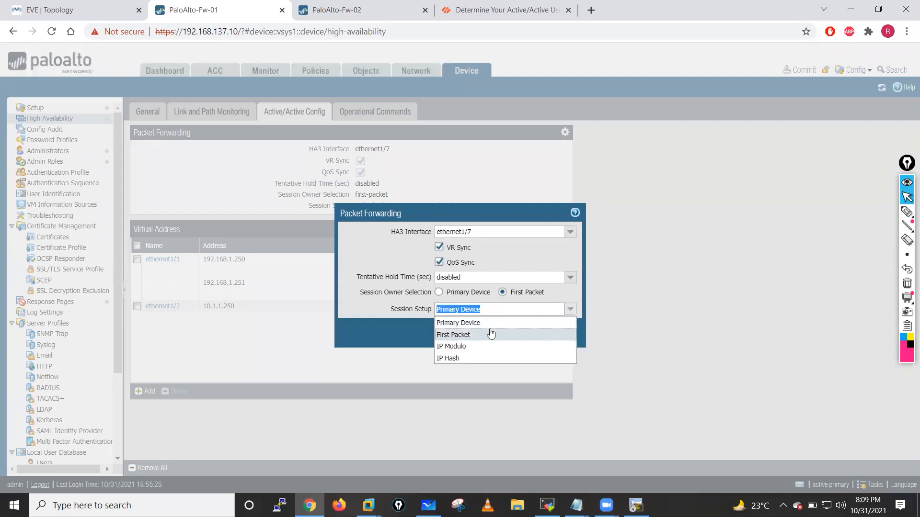
left_click(456, 335)
left_click(495, 335)
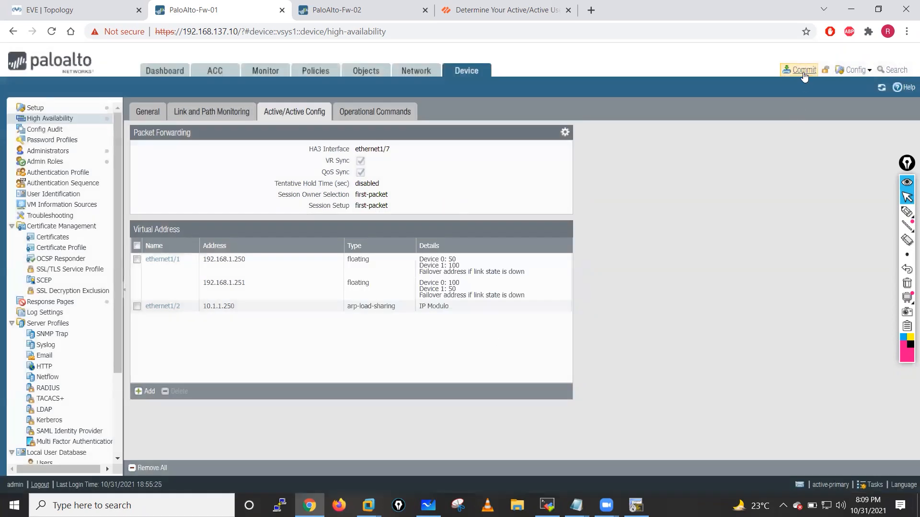
left_click(803, 71)
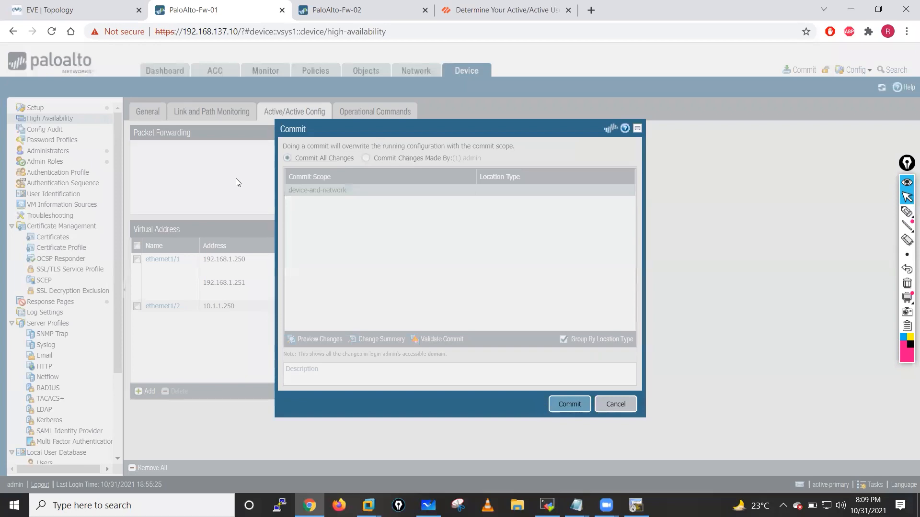
key("Return")
- Set Fw-02's Packet Forwarding Session Setup from IP Hash to First Packet
left_click(336, 9)
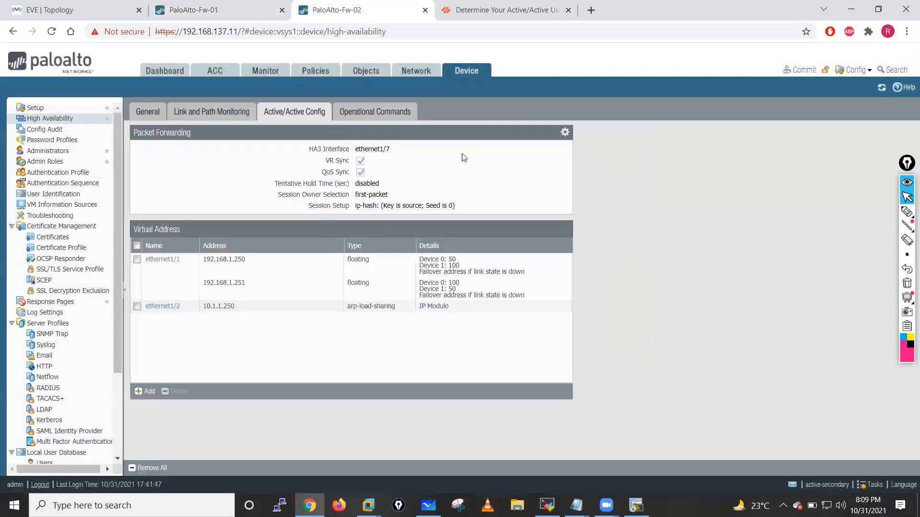
left_click(565, 134)
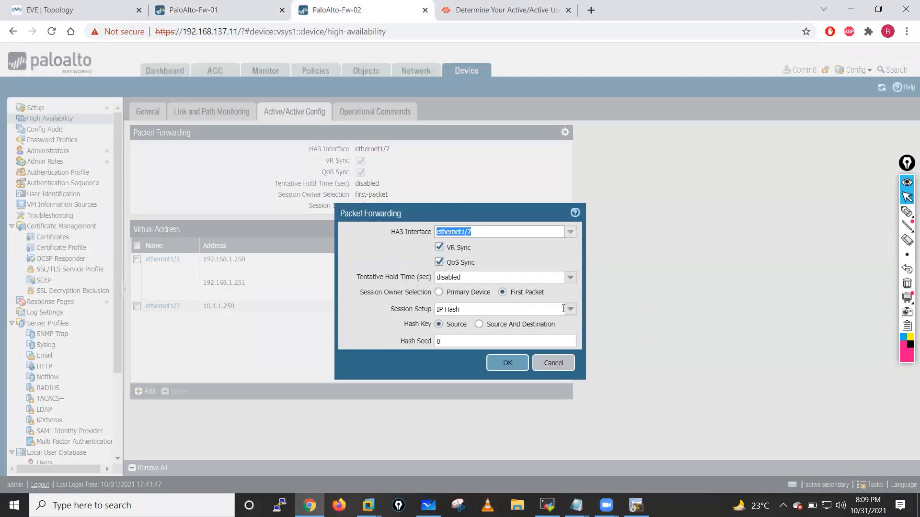
left_click(563, 309)
left_click(464, 334)
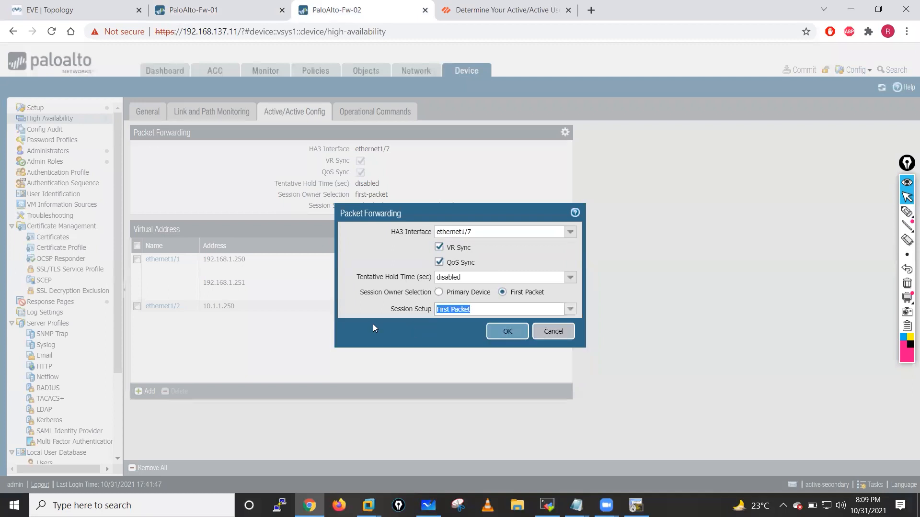
left_click(498, 336)
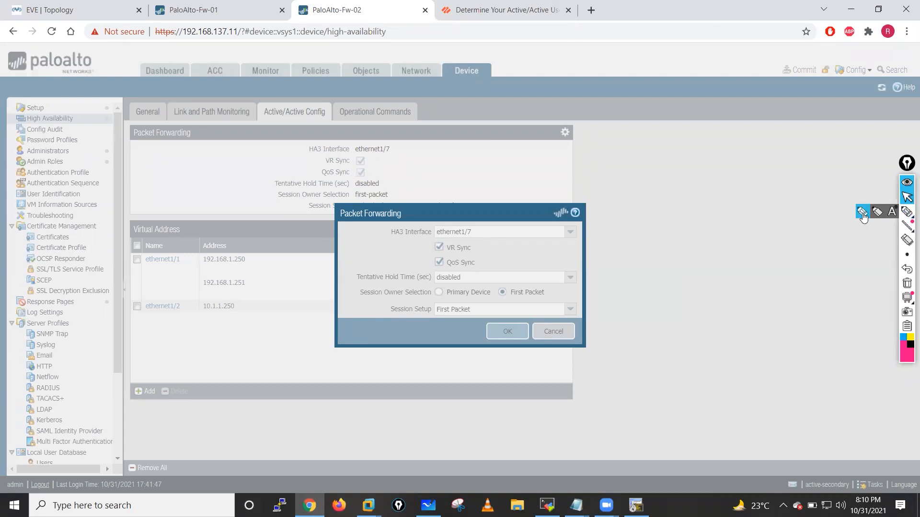
left_click(907, 211)
mouse_move(658, 145)
left_mouse_down()
mouse_move(617, 174)
mouse_move(659, 166)
mouse_move(658, 187)
mouse_move(637, 197)
left_mouse_up()
left_click_drag(657, 154, 626, 148)
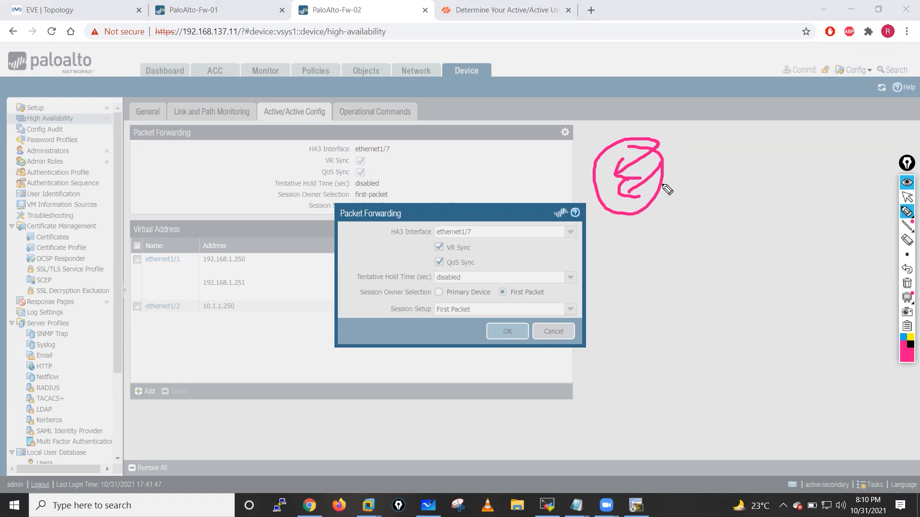
mouse_move(645, 213)
left_mouse_down()
mouse_move(649, 249)
mouse_move(667, 238)
left_mouse_up()
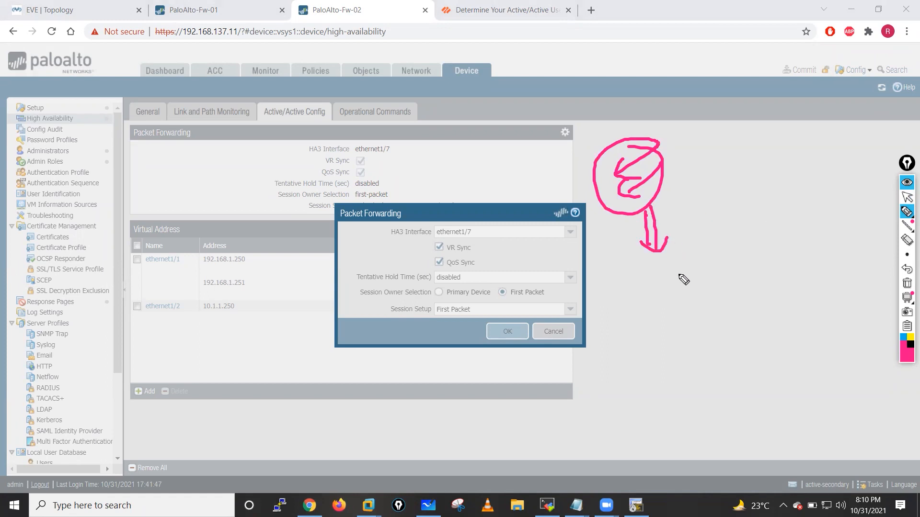
left_click_drag(689, 245, 717, 243)
mouse_move(703, 244)
left_mouse_down()
mouse_move(703, 272)
mouse_move(732, 274)
mouse_move(741, 261)
left_mouse_up()
mouse_move(742, 251)
left_mouse_down()
mouse_move(754, 289)
mouse_move(742, 257)
left_mouse_up()
left_click_drag(719, 341, 719, 348)
left_click_drag(717, 316, 718, 286)
left_click_drag(712, 315, 737, 318)
left_click_drag(749, 349, 741, 293)
left_click_drag(737, 317, 755, 317)
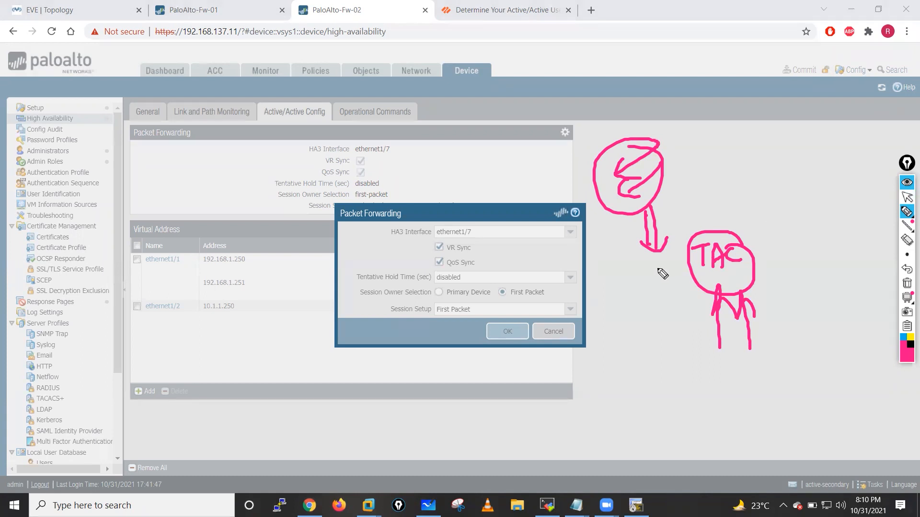
mouse_move(717, 193)
left_mouse_down()
mouse_move(742, 196)
mouse_move(760, 182)
mouse_move(728, 174)
left_mouse_up()
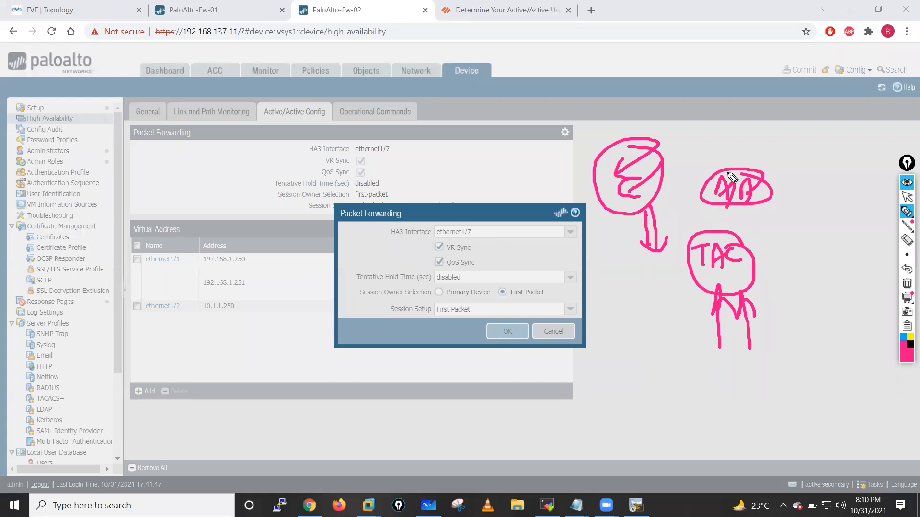
left_click_drag(241, 182, 280, 185)
mouse_move(543, 163)
left_mouse_down()
mouse_move(551, 178)
mouse_move(570, 168)
left_mouse_up()
mouse_move(575, 158)
left_mouse_down()
mouse_move(527, 182)
mouse_move(577, 156)
left_mouse_up()
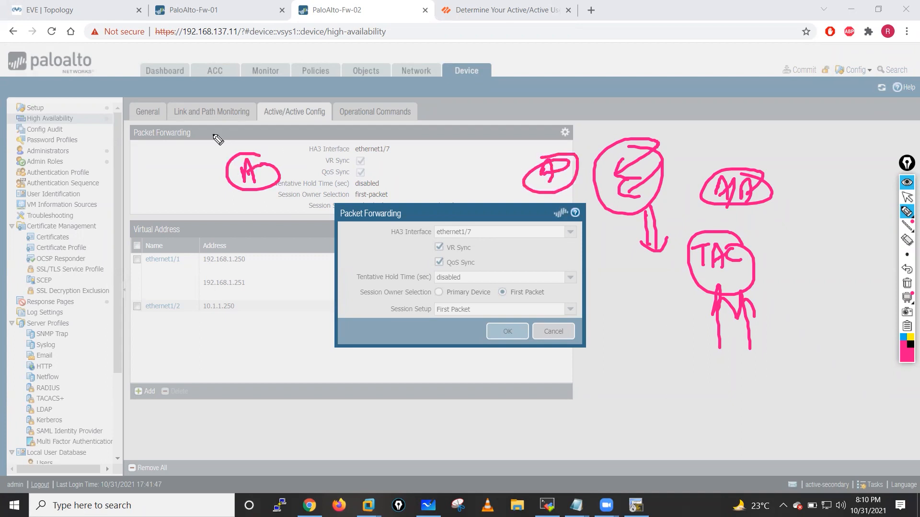
mouse_move(219, 136)
left_mouse_down()
mouse_move(237, 113)
mouse_move(264, 103)
mouse_move(279, 112)
left_mouse_up()
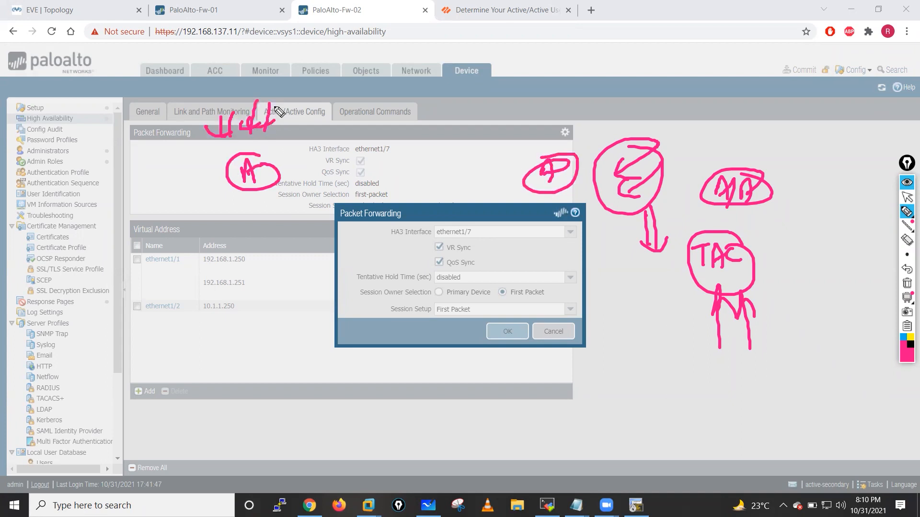
left_click_drag(162, 181, 169, 202)
left_click(907, 283)
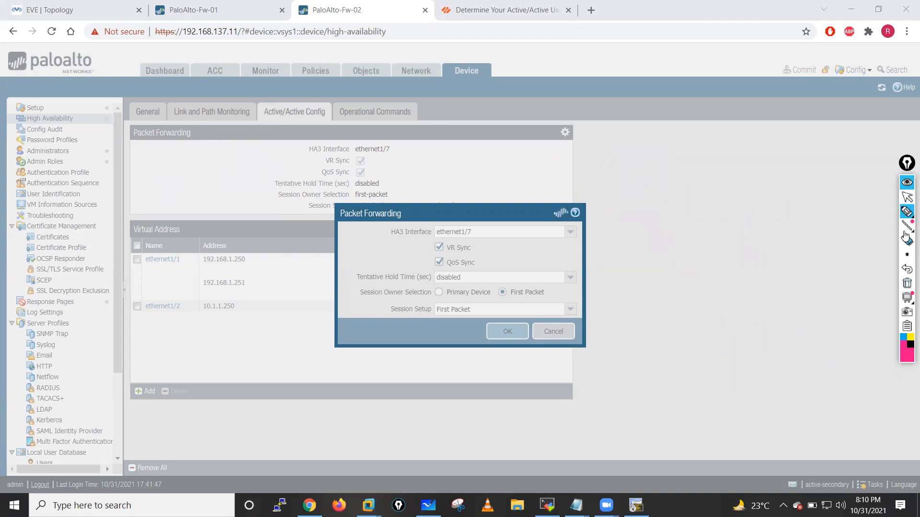
left_click(905, 197)
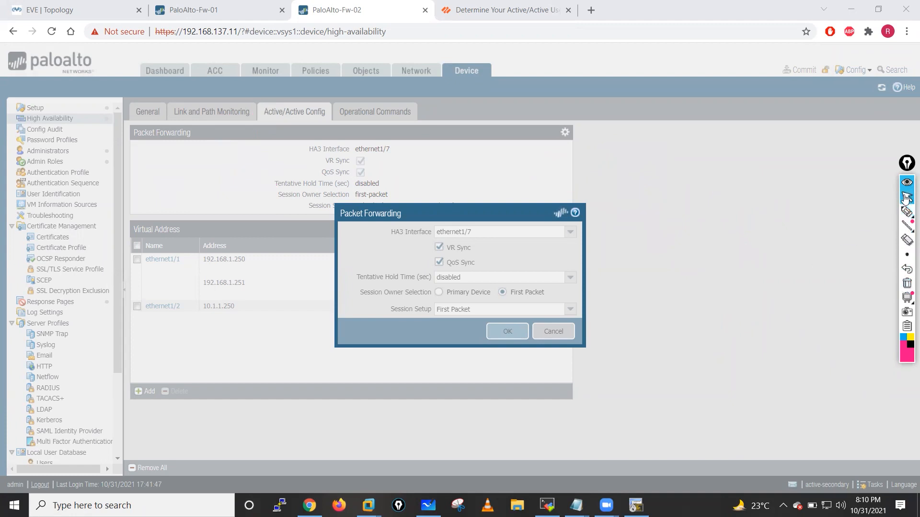
left_click(227, 7)
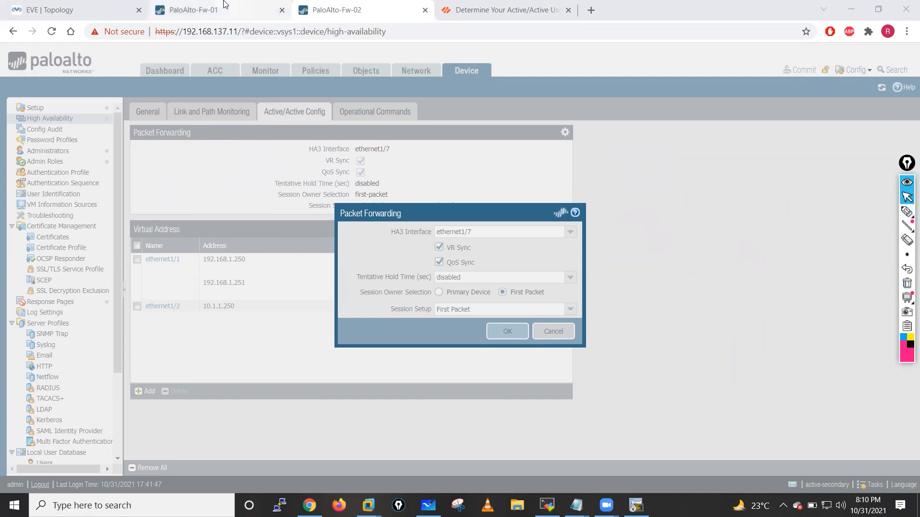
left_click(339, 4)
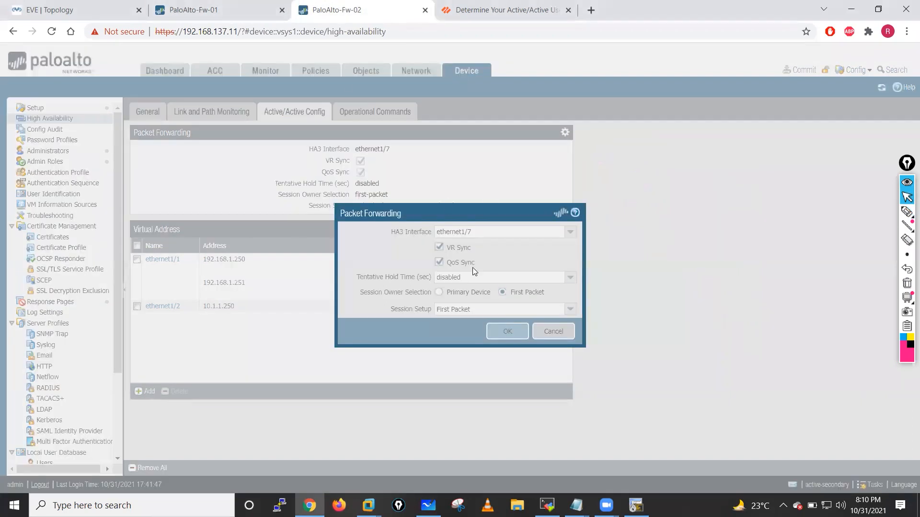